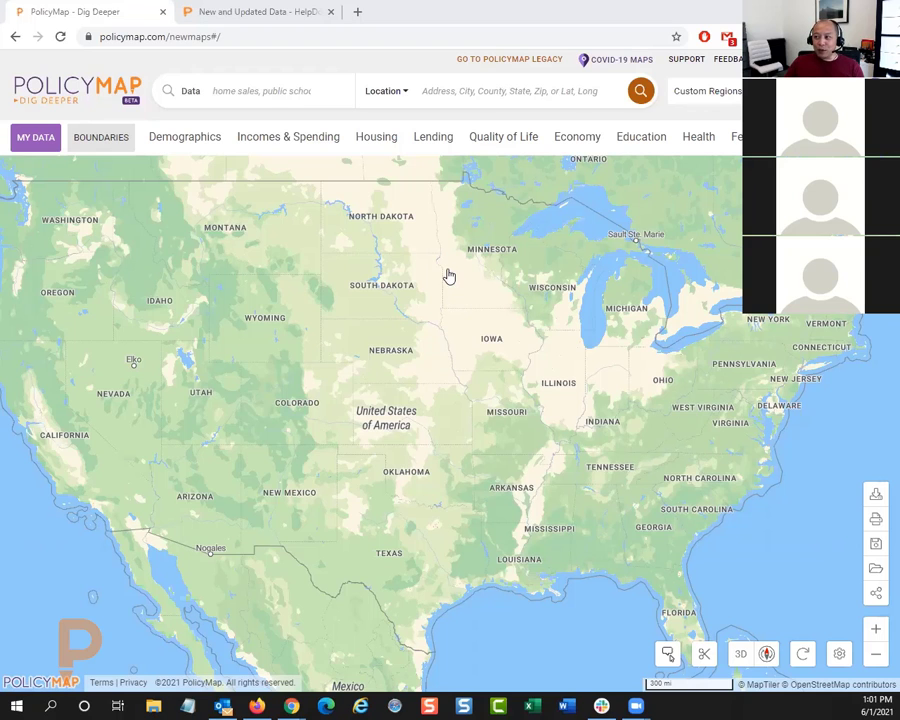
drag(449, 276, 377, 274)
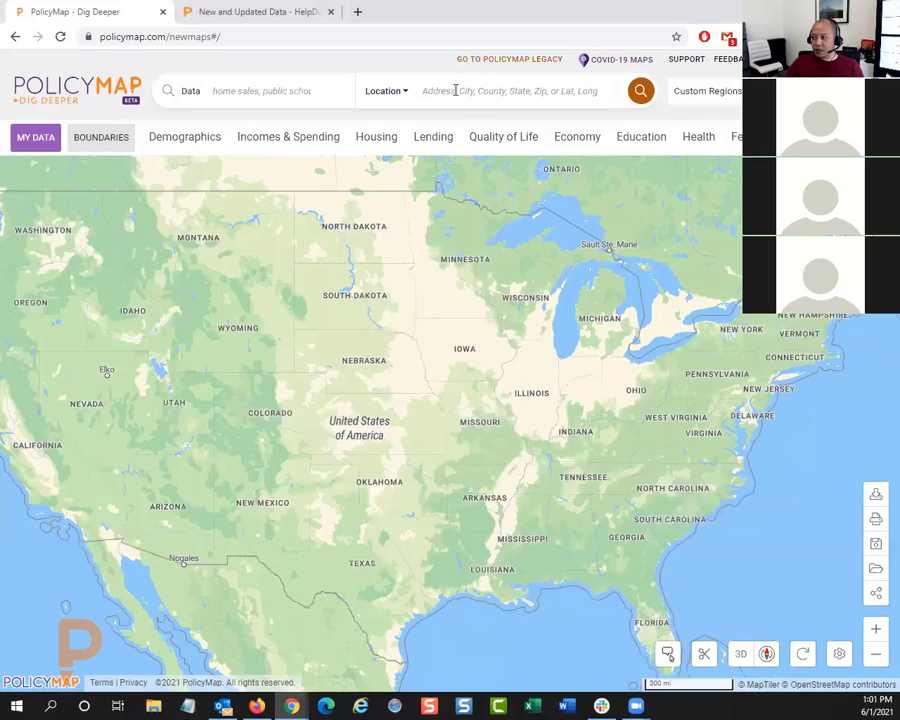
click(876, 630)
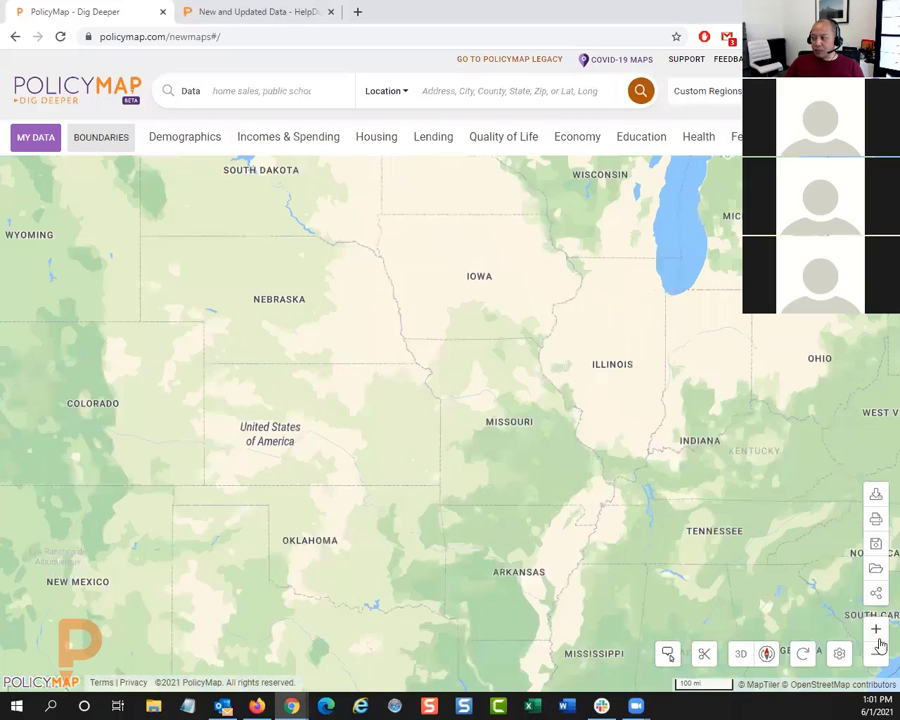
scroll(426, 380, down, 1)
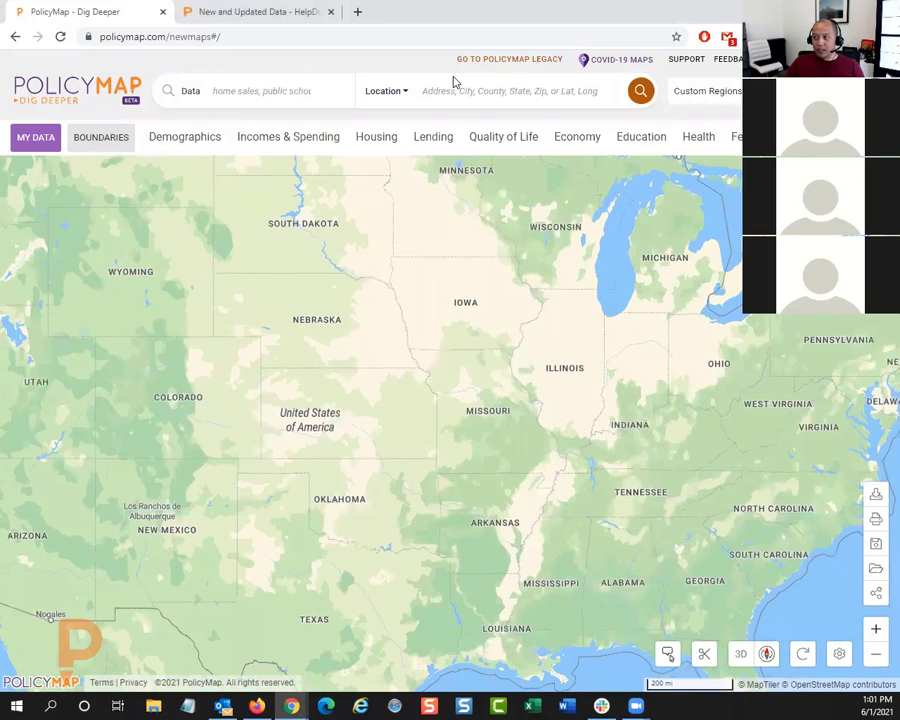
Step: Search for the location "south orange" and go to the city of South Orange, NJ on the map
click(444, 91)
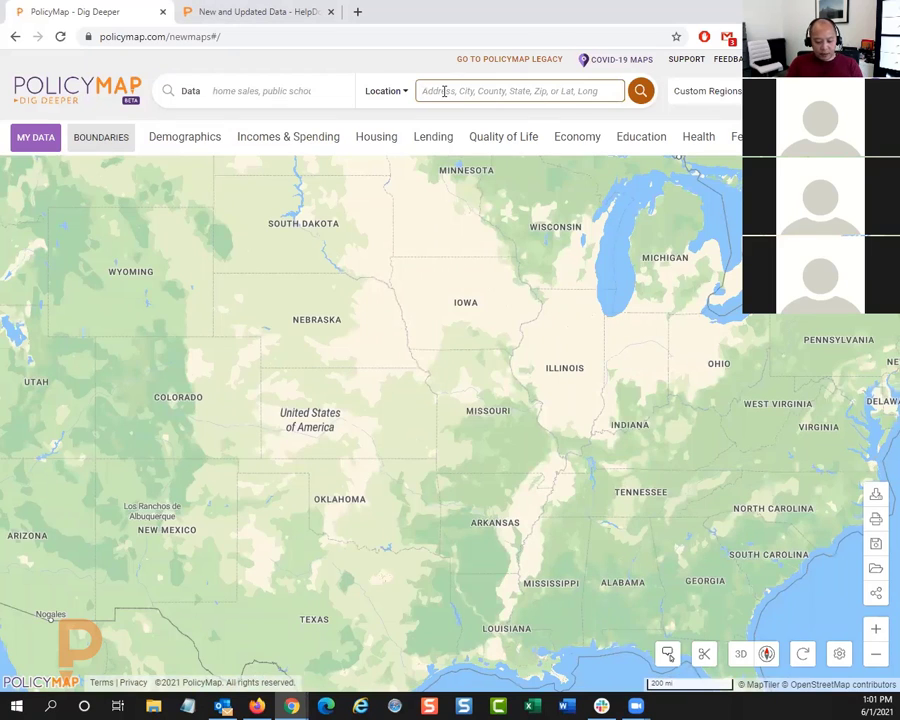
text(south sou)
key(BackSpace)
key(BackSpace)
key(BackSpace)
text(o)
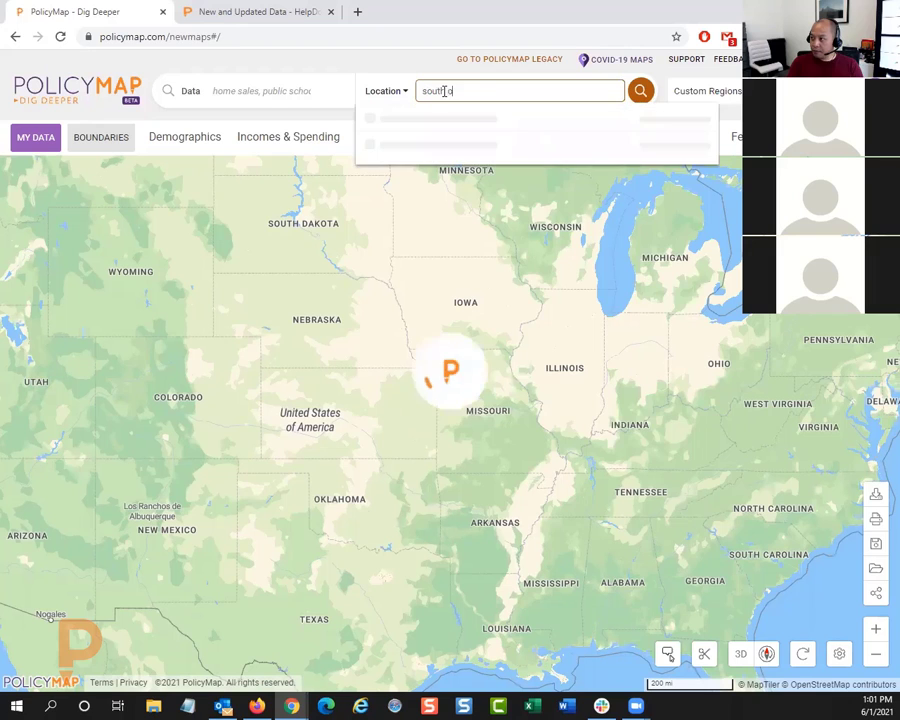
text(r)
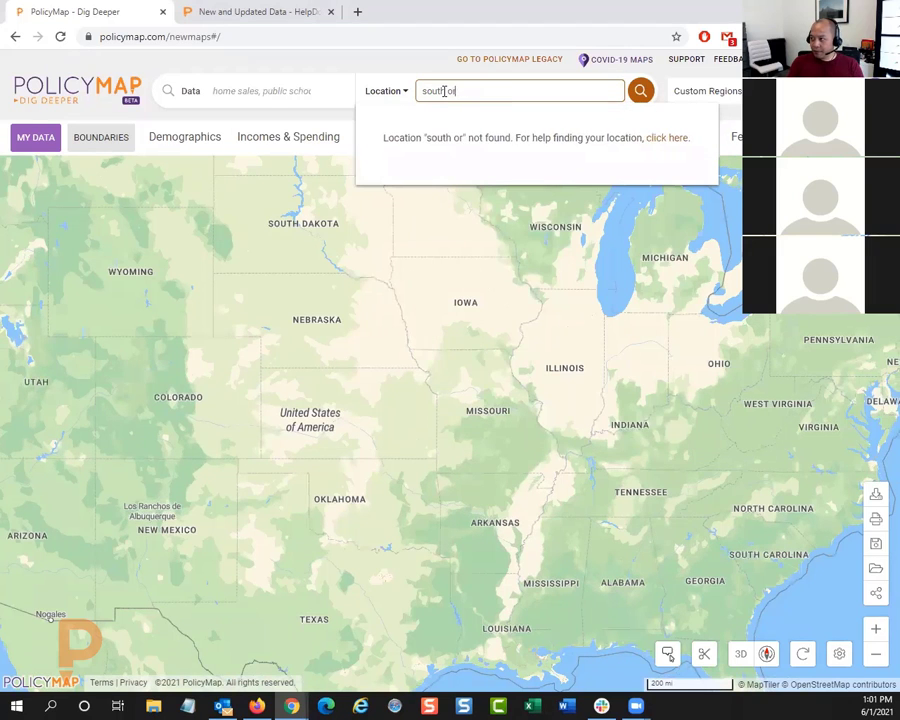
text(ange)
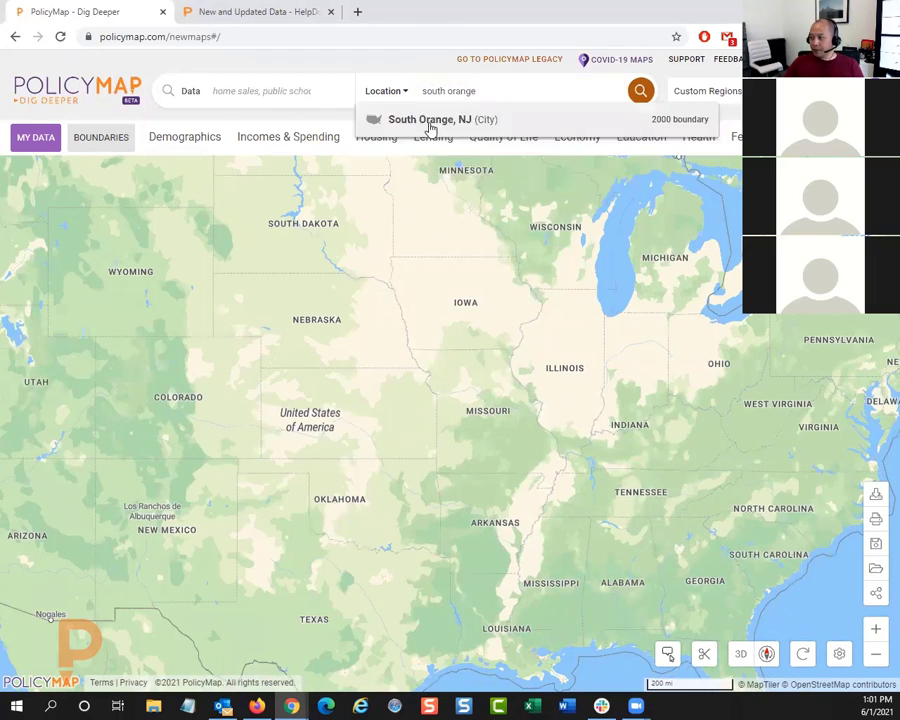
click(428, 122)
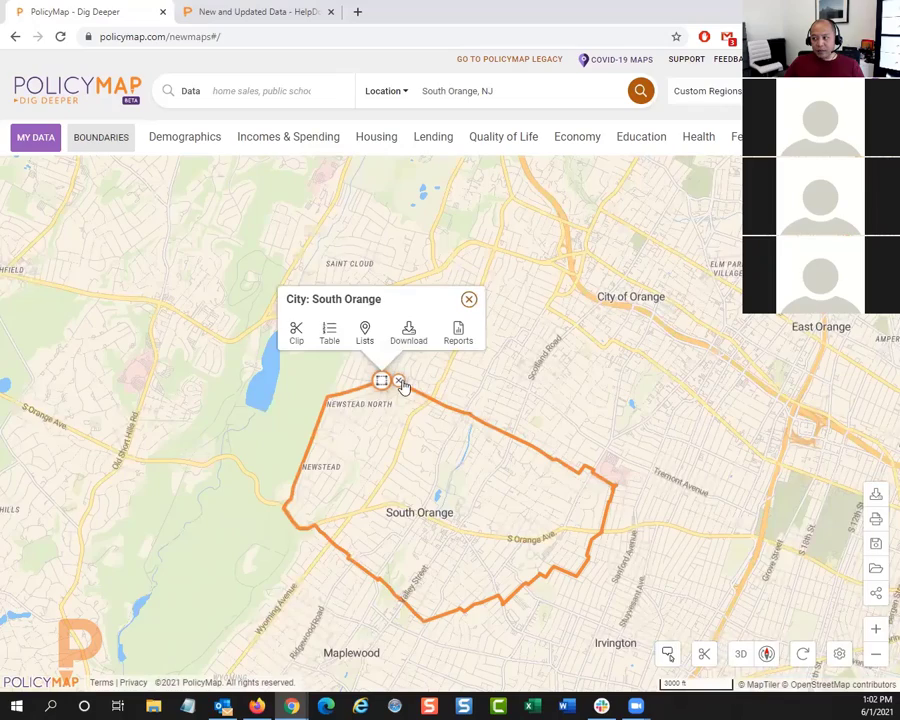
Step: Remove the South Orange city boundary from the map and show the surrounding area out to Newark
click(399, 381)
scroll(504, 460, down, 4)
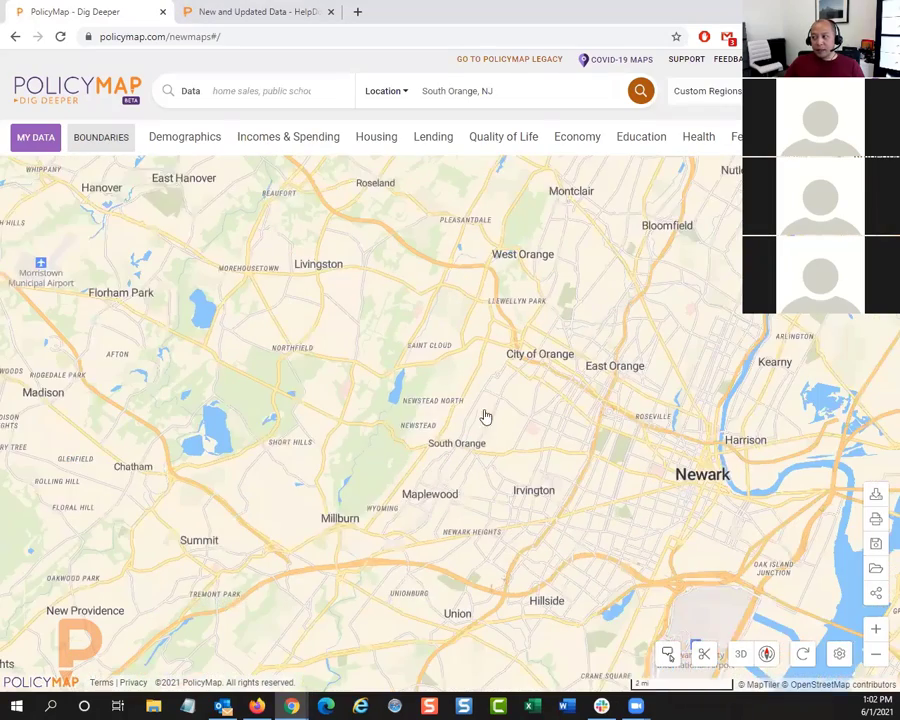
drag(485, 416, 486, 398)
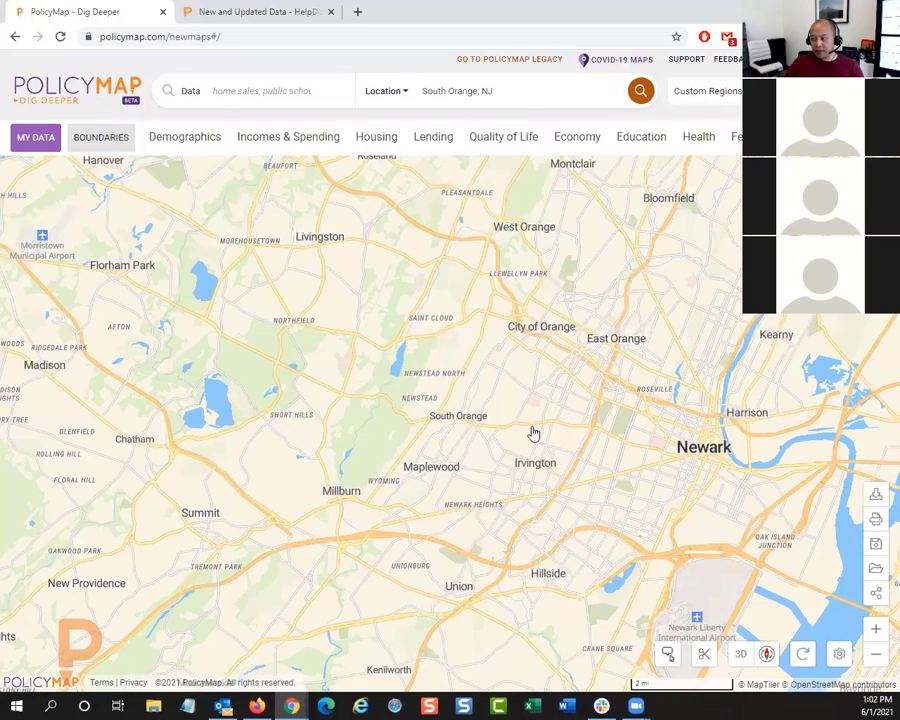
Step: Preview the Light, Terrain and Satellite base maps and return to the Standard base map
click(840, 655)
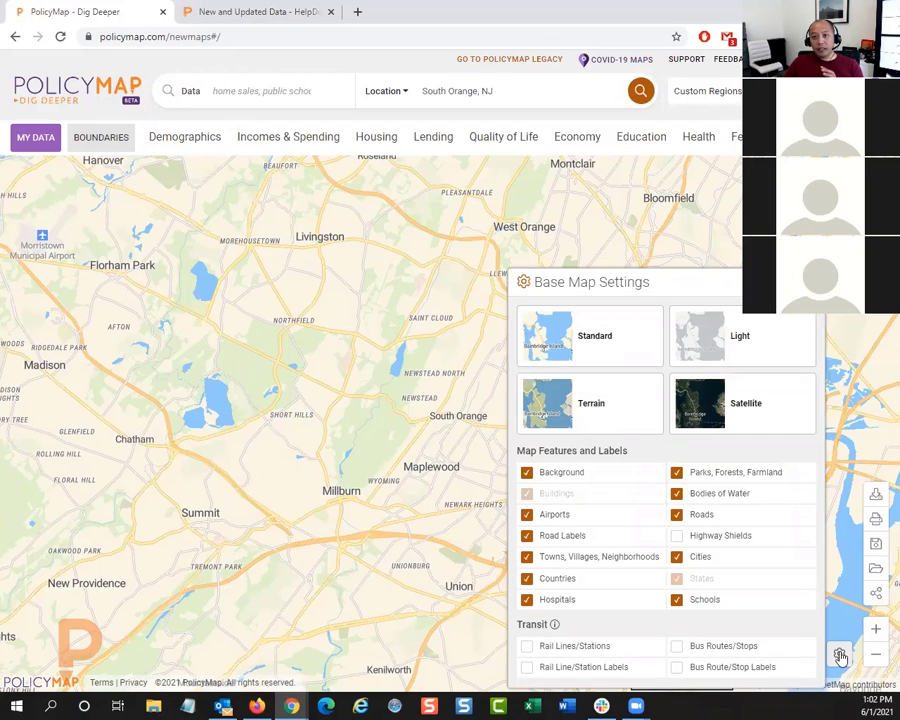
click(707, 341)
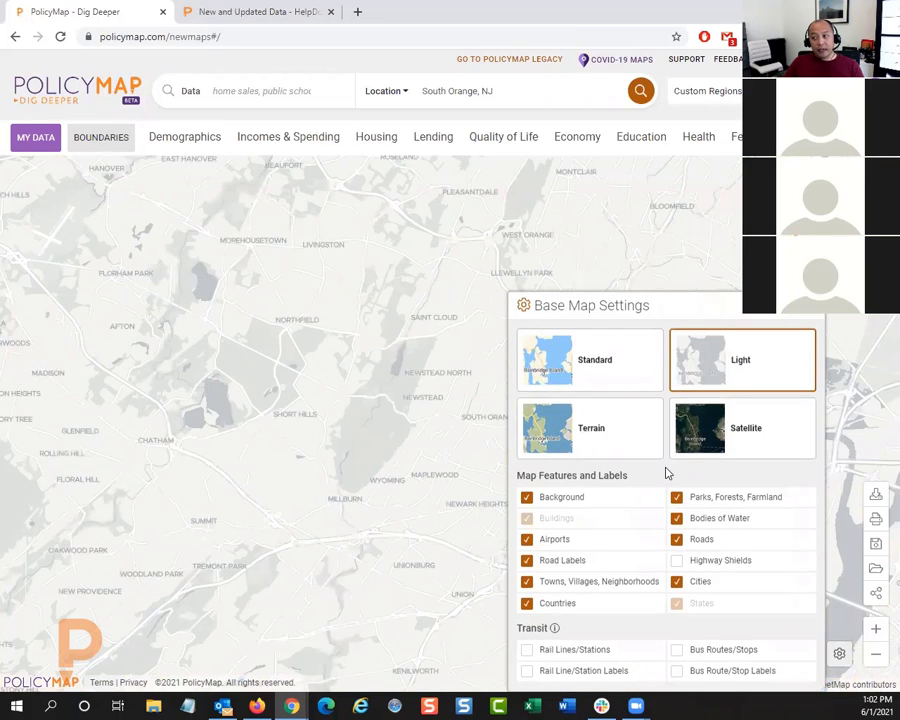
click(600, 418)
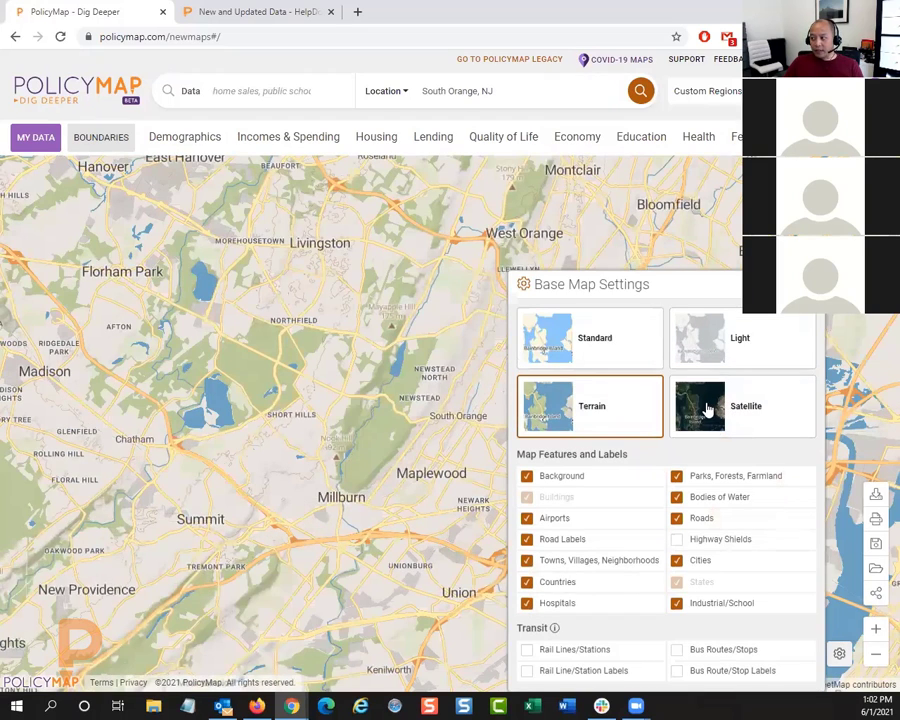
click(707, 407)
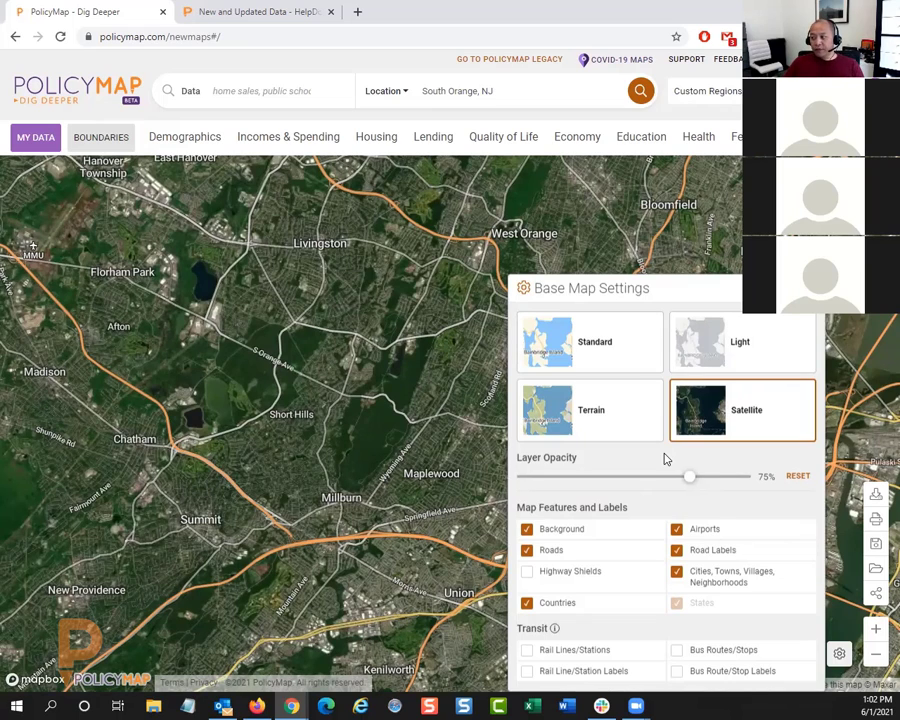
click(599, 352)
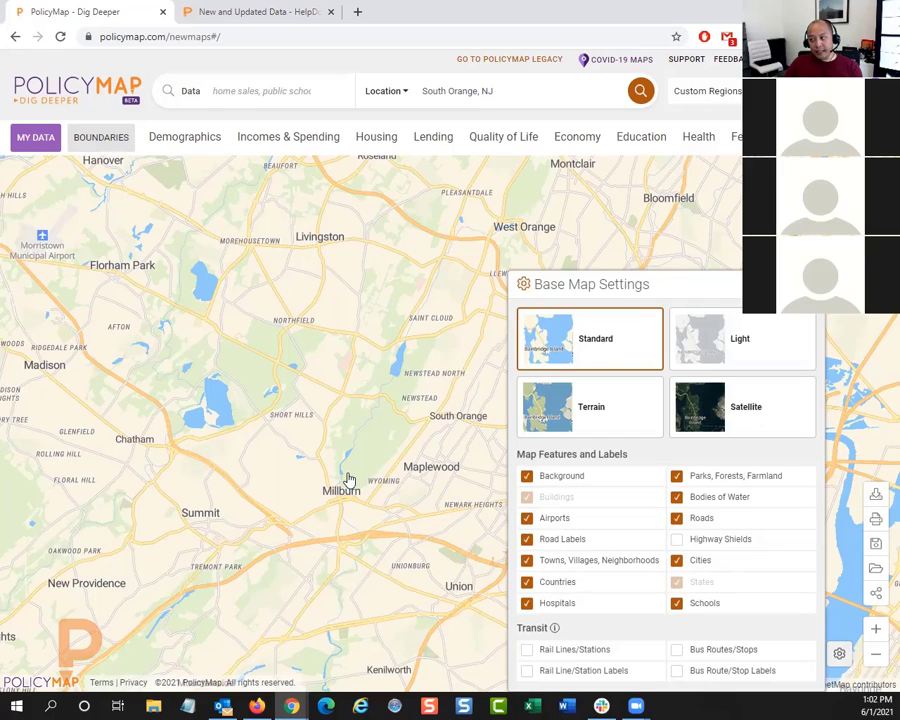
Step: Hide parks, forests and farmland, towns, villages and neighborhoods, airports, hospitals and schools on the base map
click(676, 476)
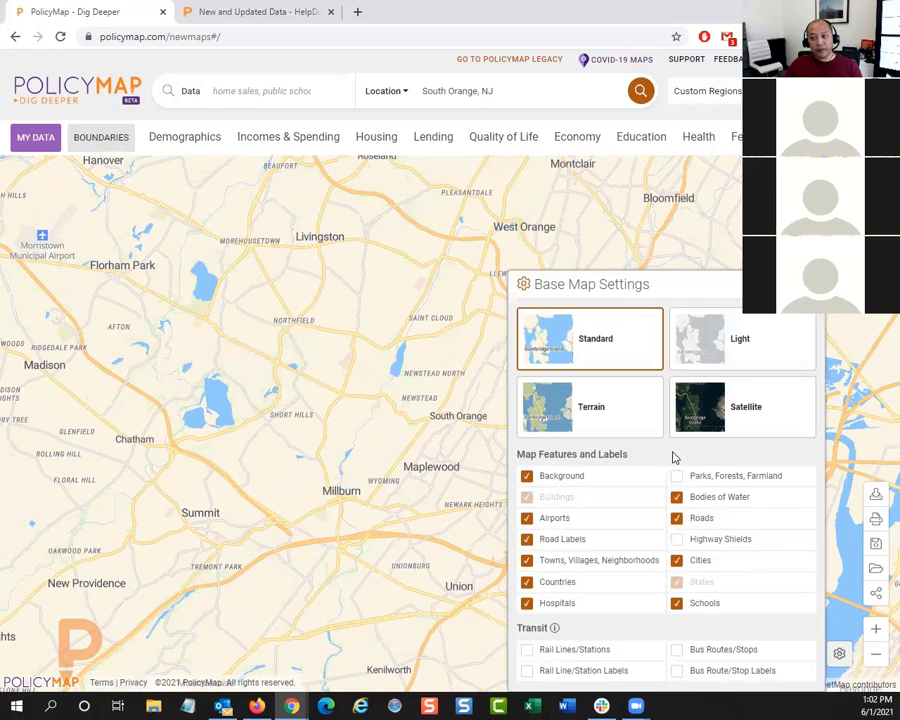
click(588, 567)
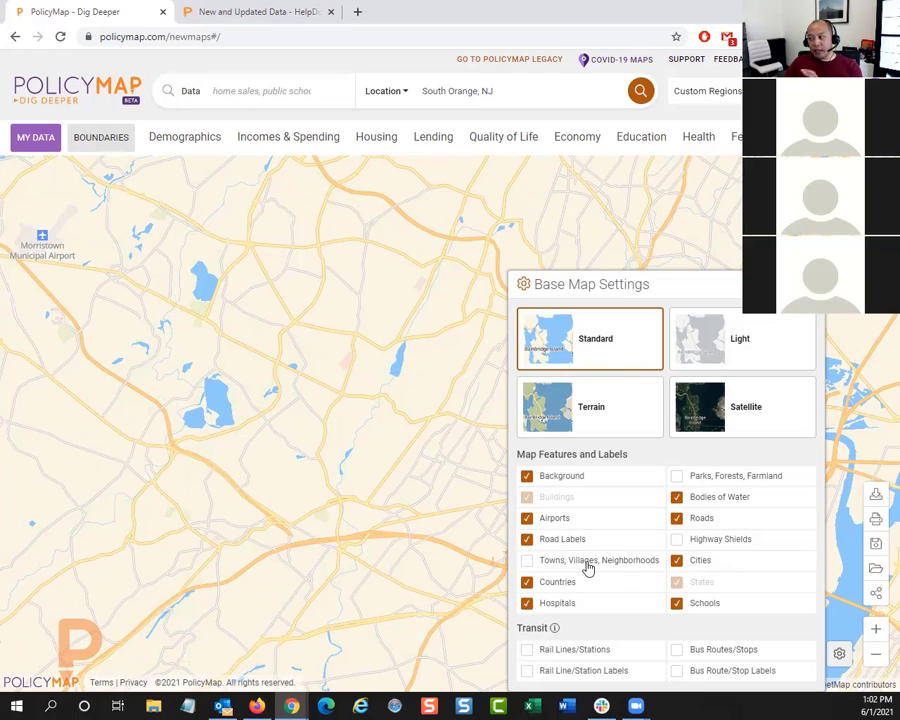
click(555, 518)
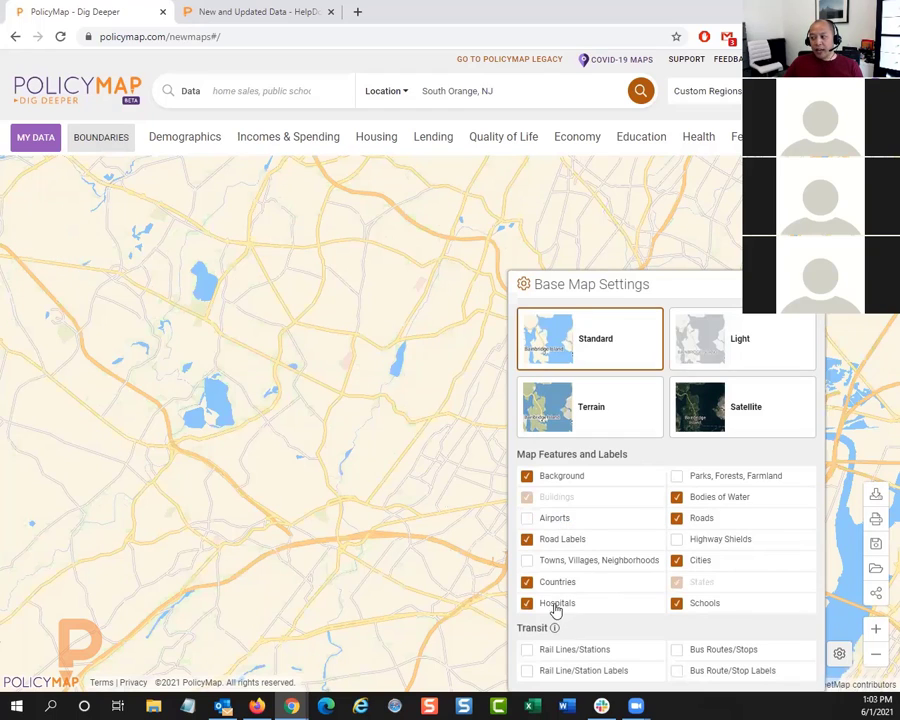
click(556, 603)
click(702, 604)
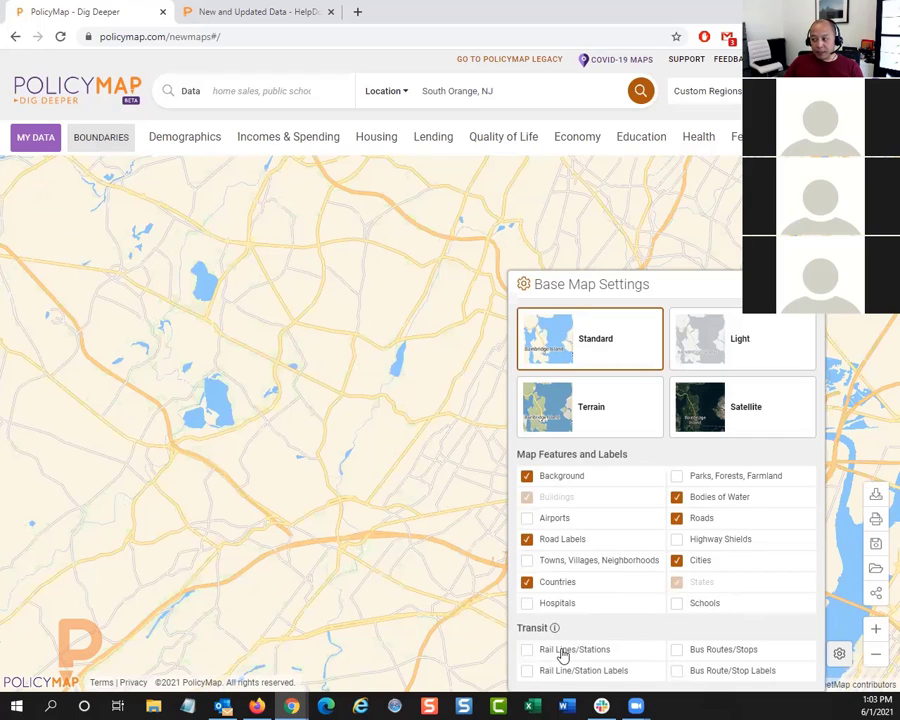
Step: Show rail lines and stations with their labels on the base map and inspect them around South Orange and Newark
click(563, 655)
click(590, 679)
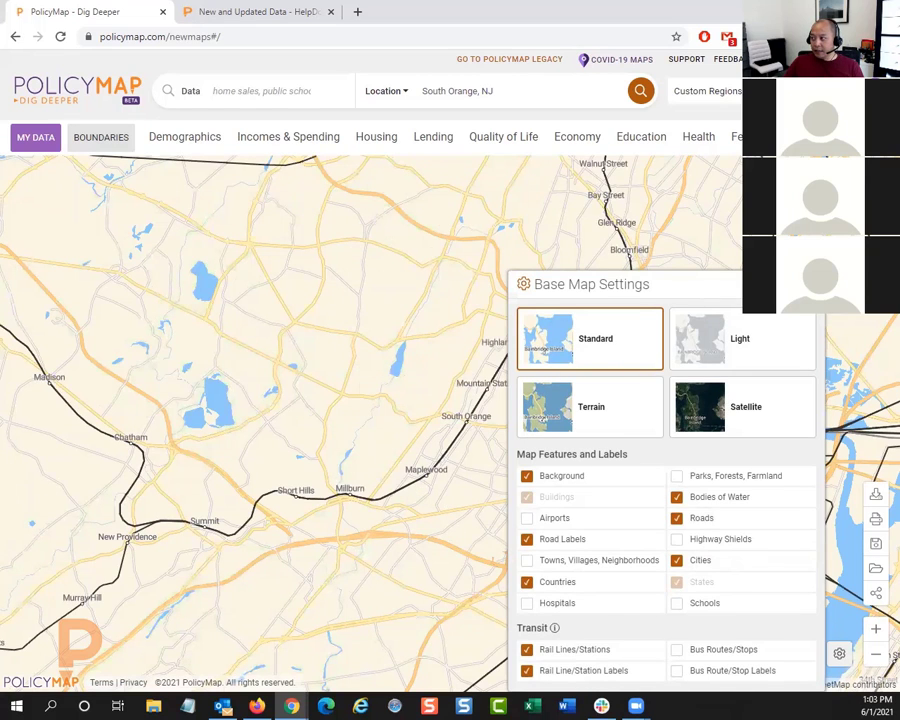
click(552, 406)
drag(552, 406, 503, 402)
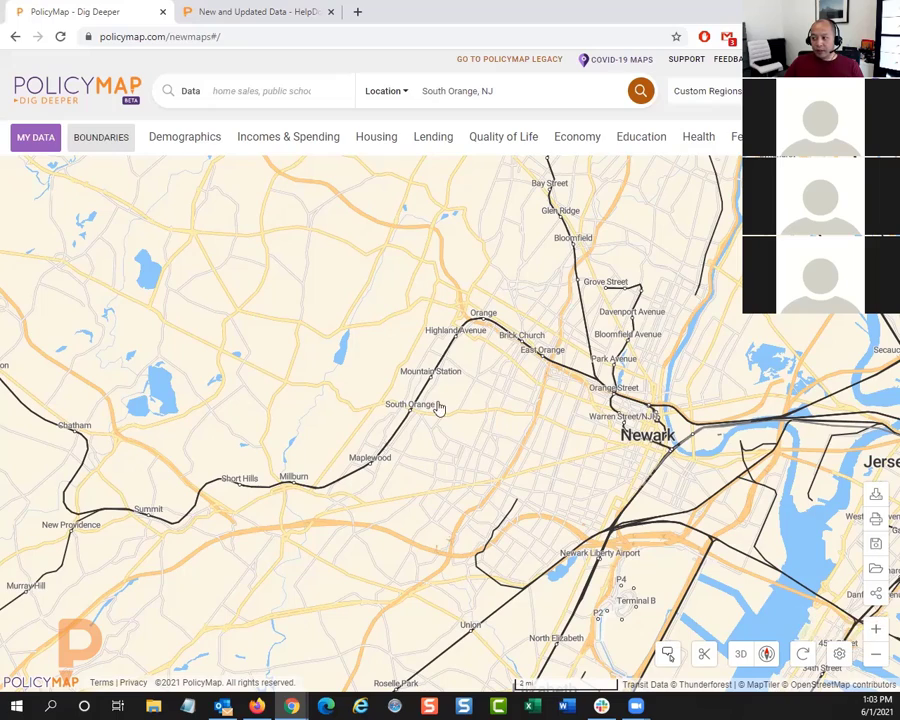
drag(454, 464, 563, 402)
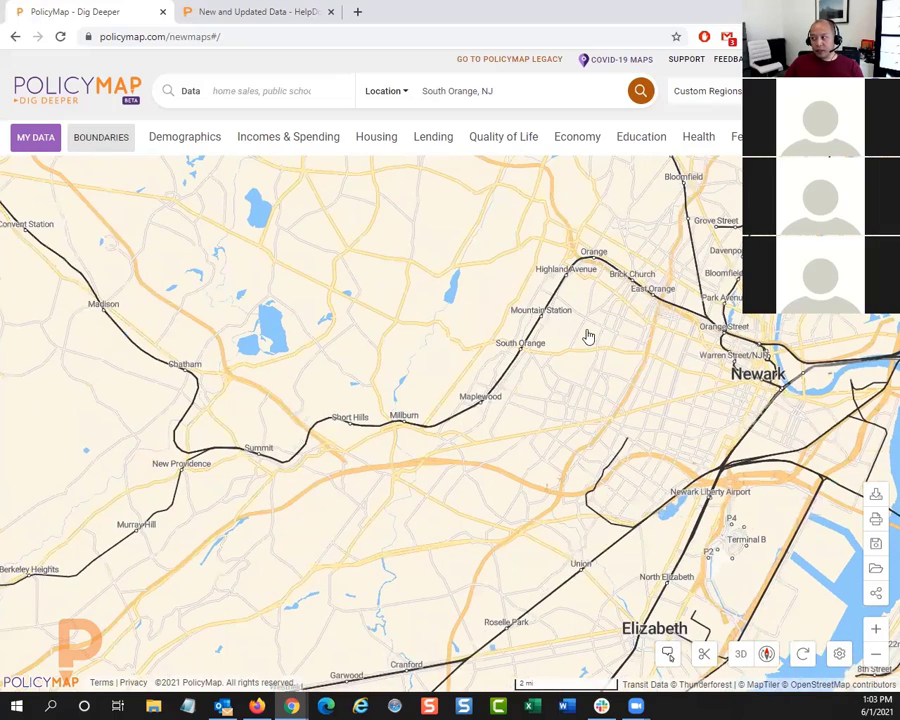
drag(577, 347, 520, 382)
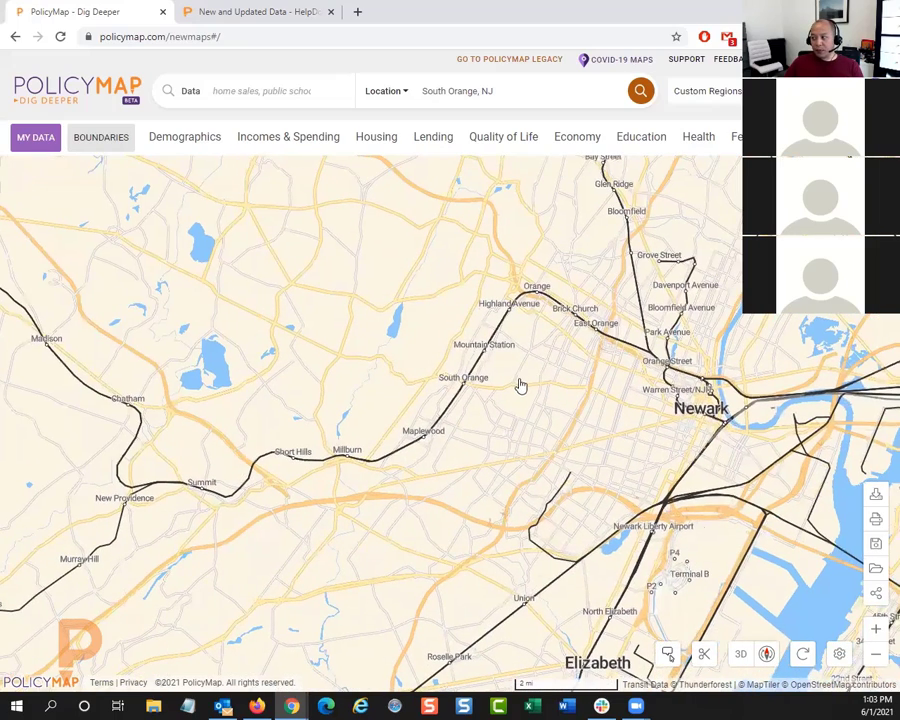
Step: Turn off the rail line/station labels and the rail lines and stations on the base map
click(839, 654)
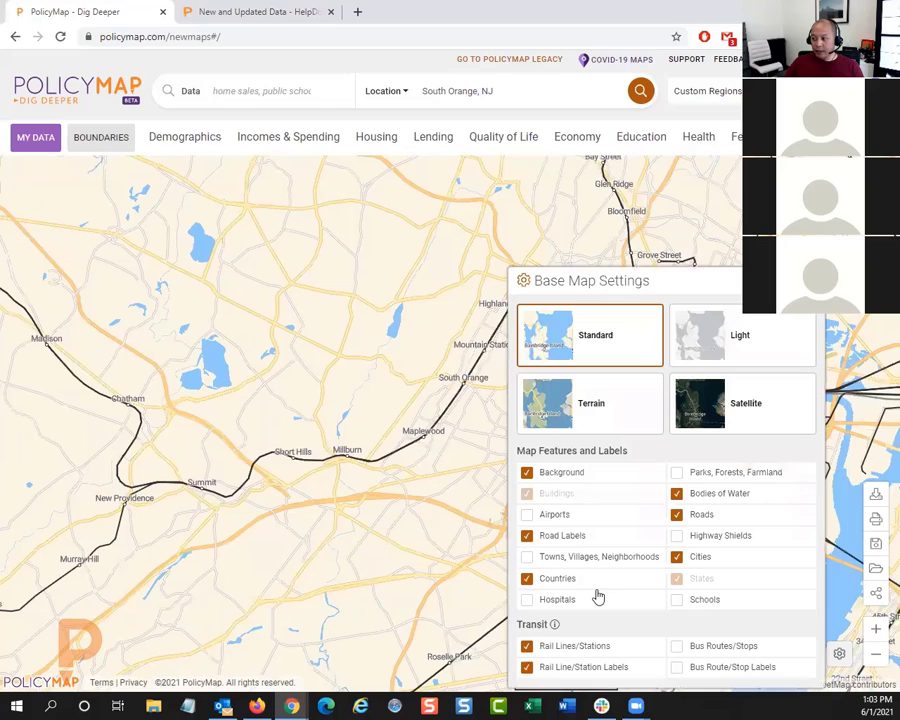
click(571, 672)
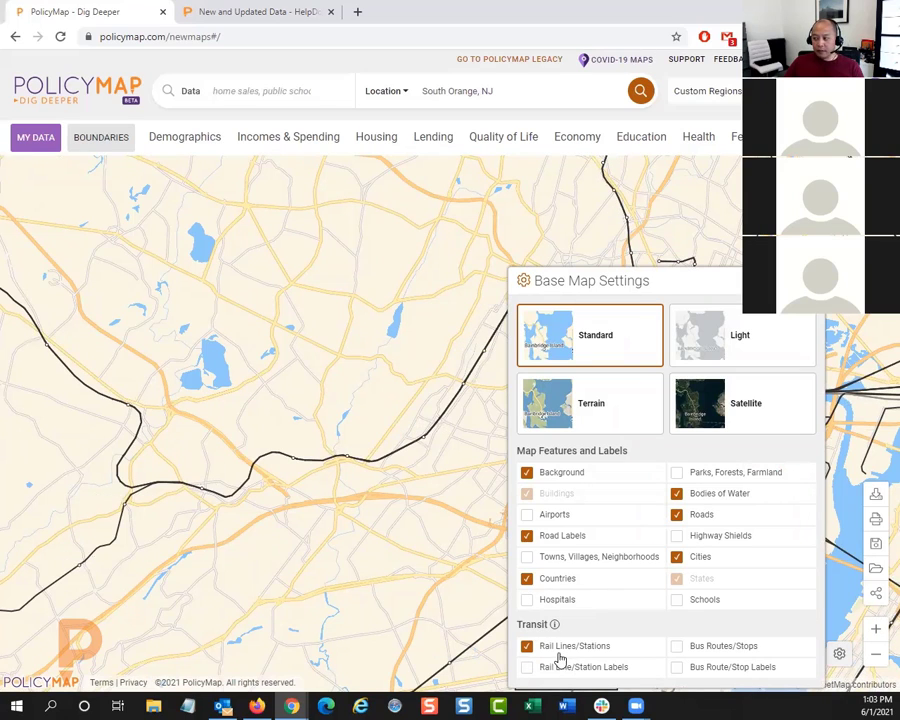
click(560, 648)
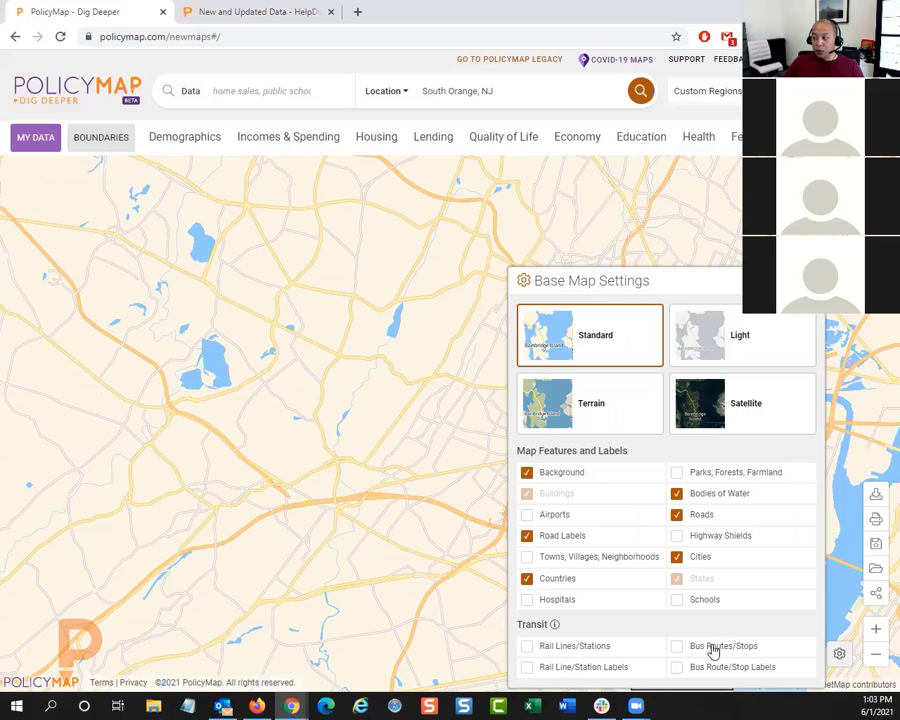
Step: Show bus routes and stops with their labels and inspect the routes southeast of South Orange up close
click(712, 647)
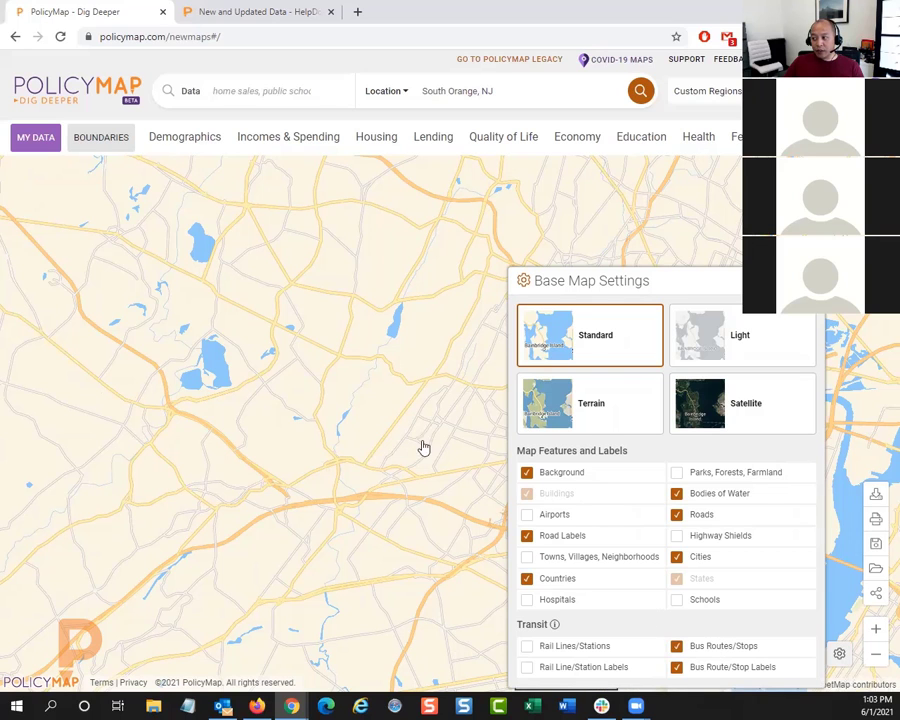
scroll(436, 486, up, 1)
scroll(435, 488, up, 2)
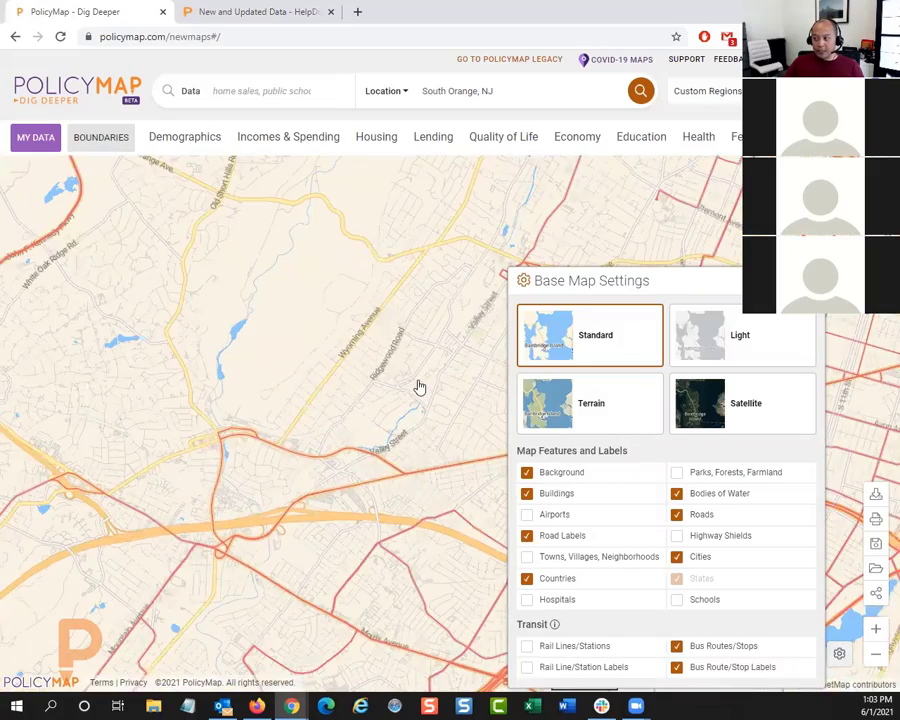
drag(416, 384, 300, 264)
drag(472, 268, 365, 325)
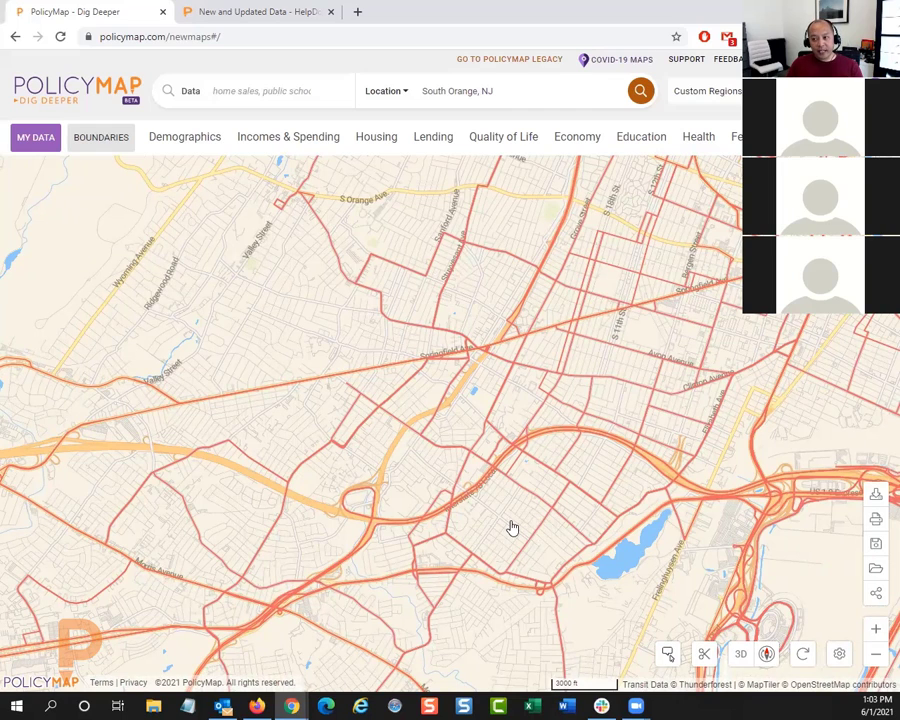
Step: Turn off the bus routes, stops and their labels and close the base map settings
click(839, 654)
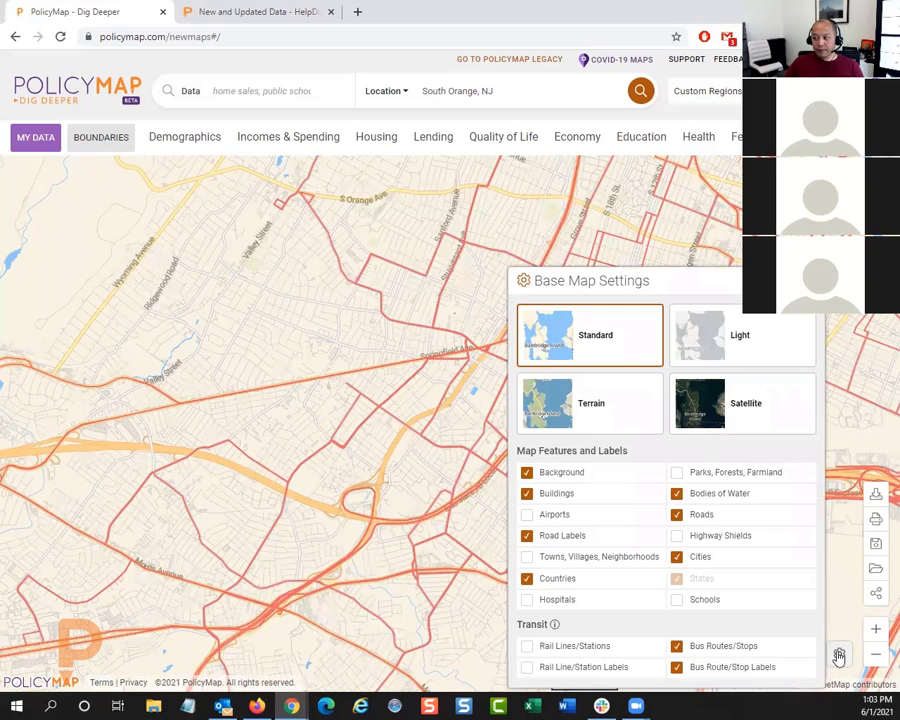
click(705, 645)
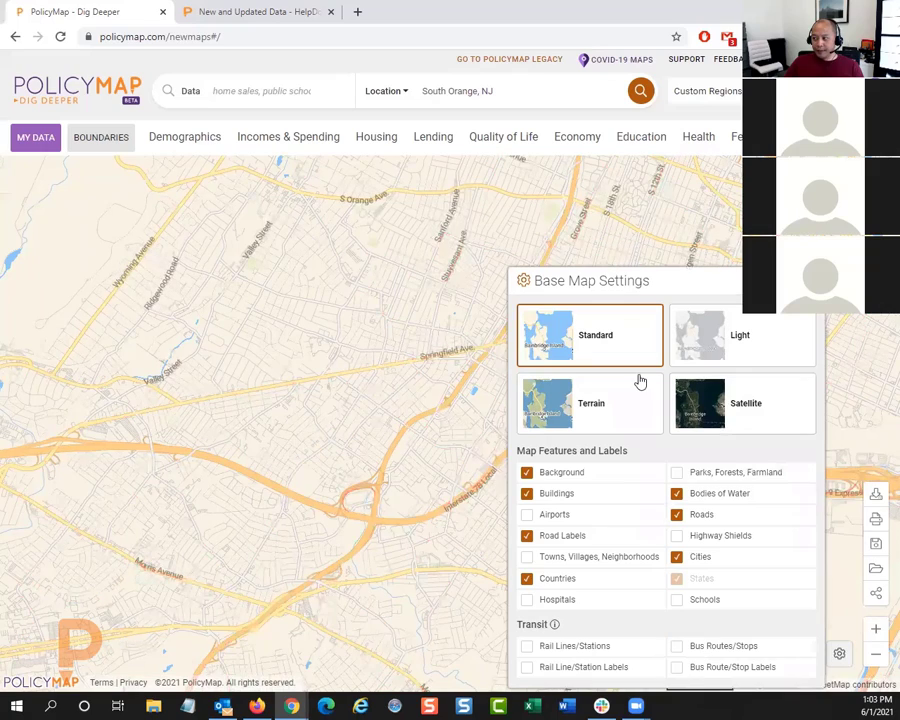
click(733, 285)
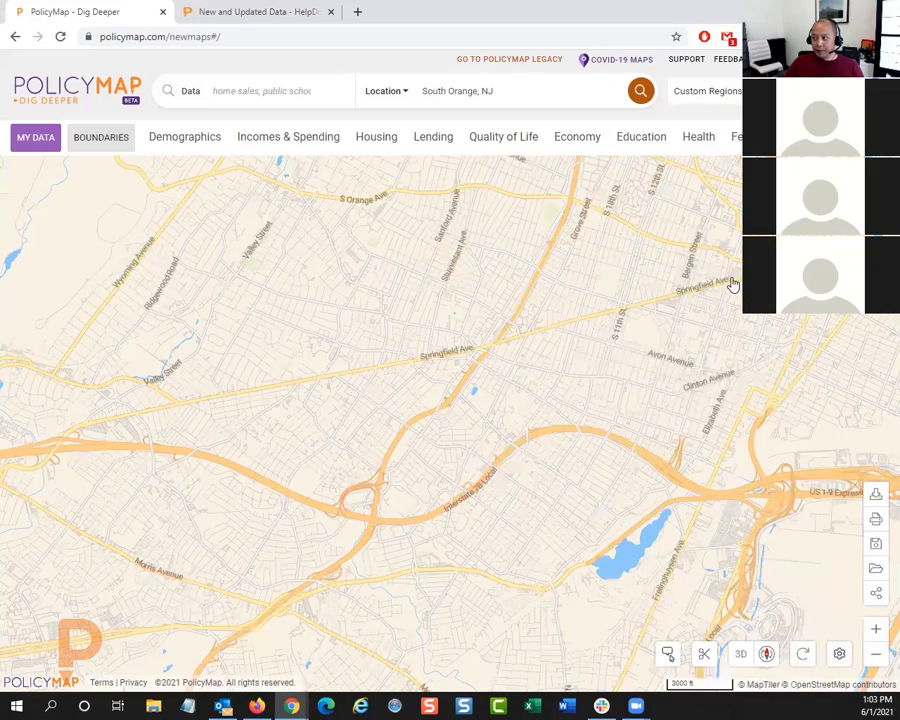
Step: Start a drawn custom region with connected points, tracing its southern edge westward from near the lake and along Morris Avenue
scroll(476, 395, down, 1)
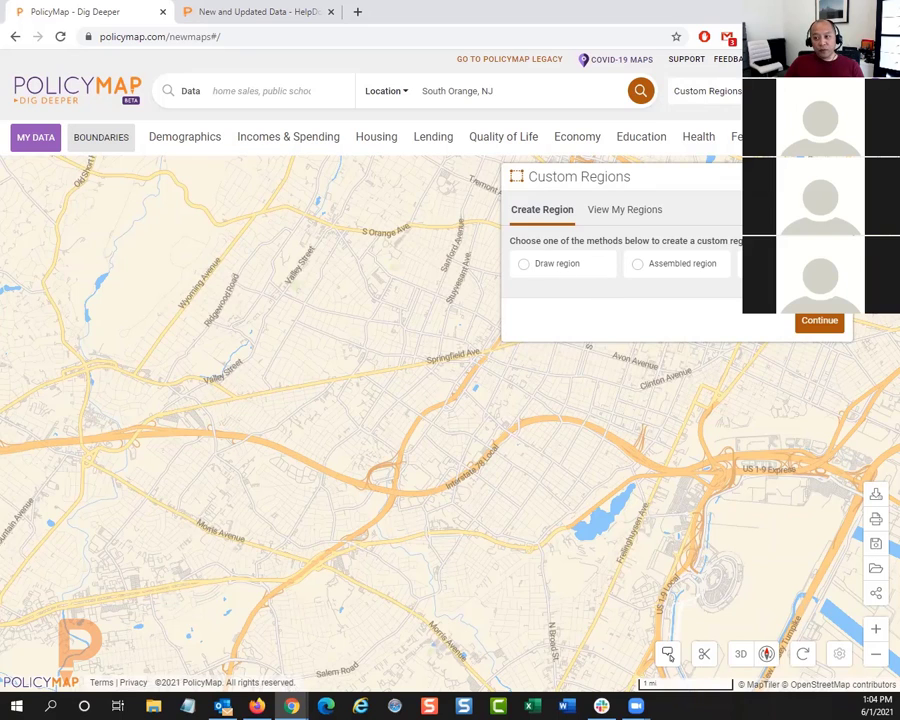
click(557, 267)
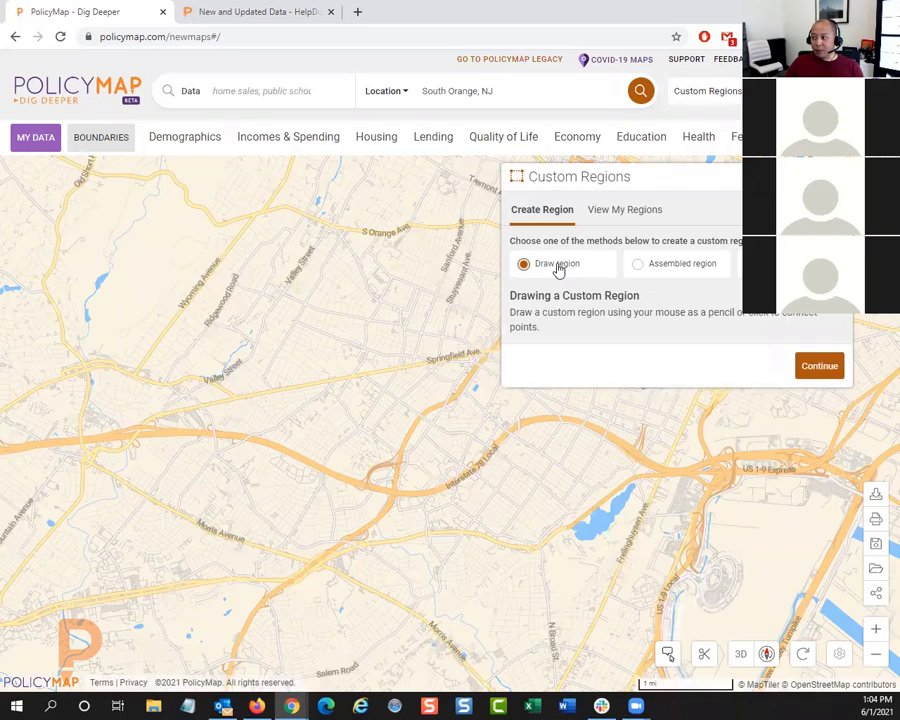
click(806, 366)
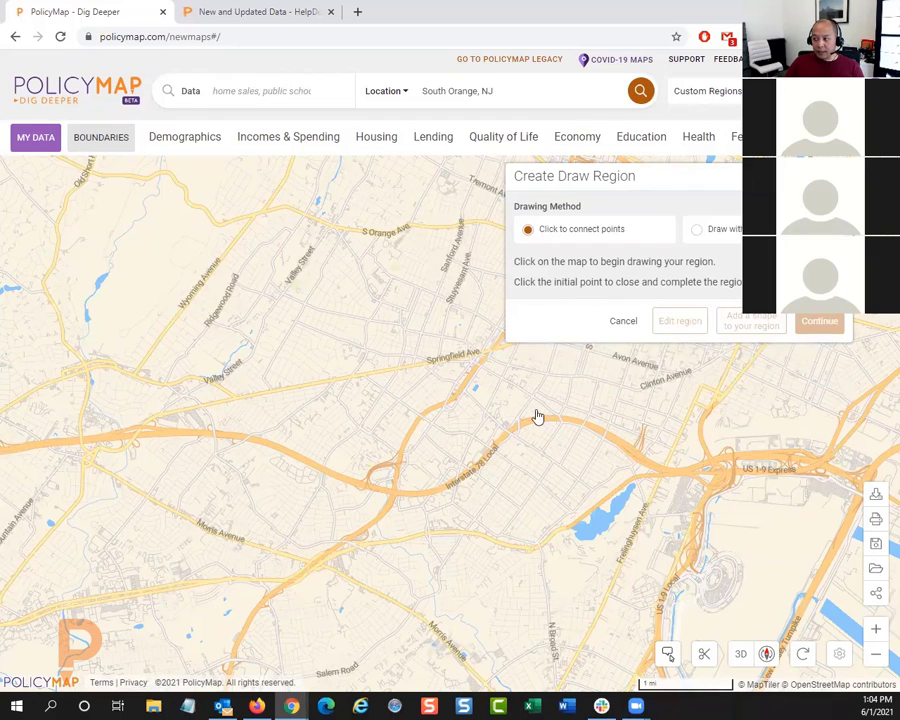
drag(522, 496, 547, 435)
click(558, 480)
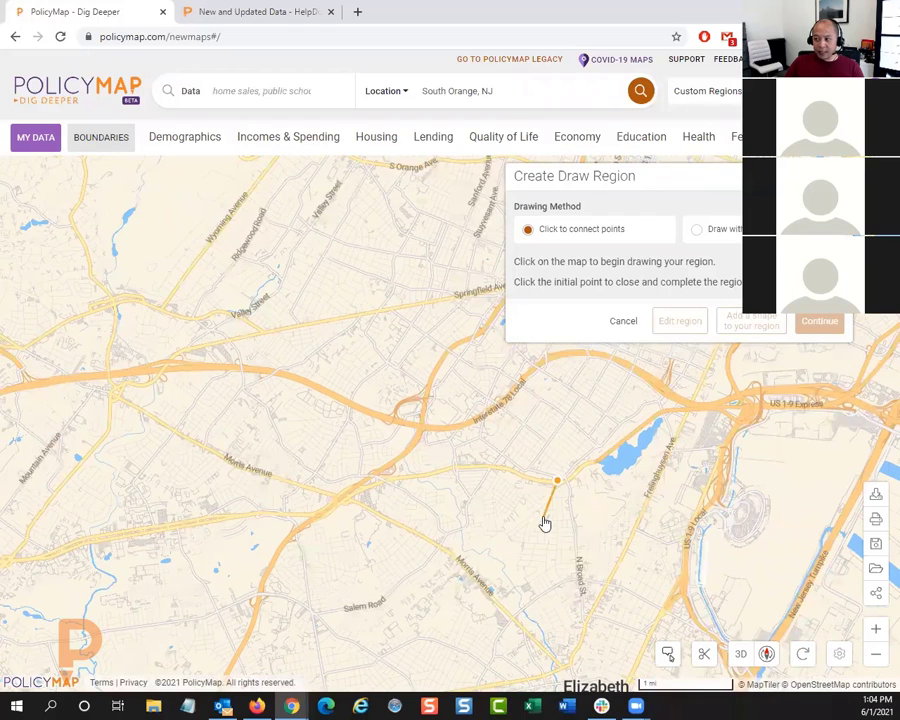
click(497, 467)
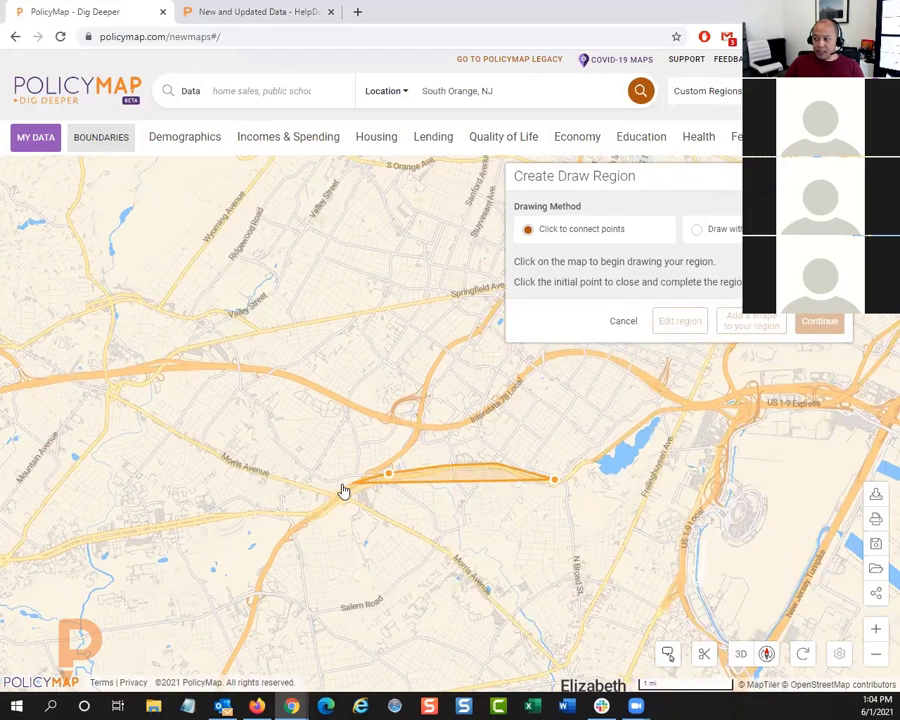
click(341, 487)
click(294, 491)
click(173, 441)
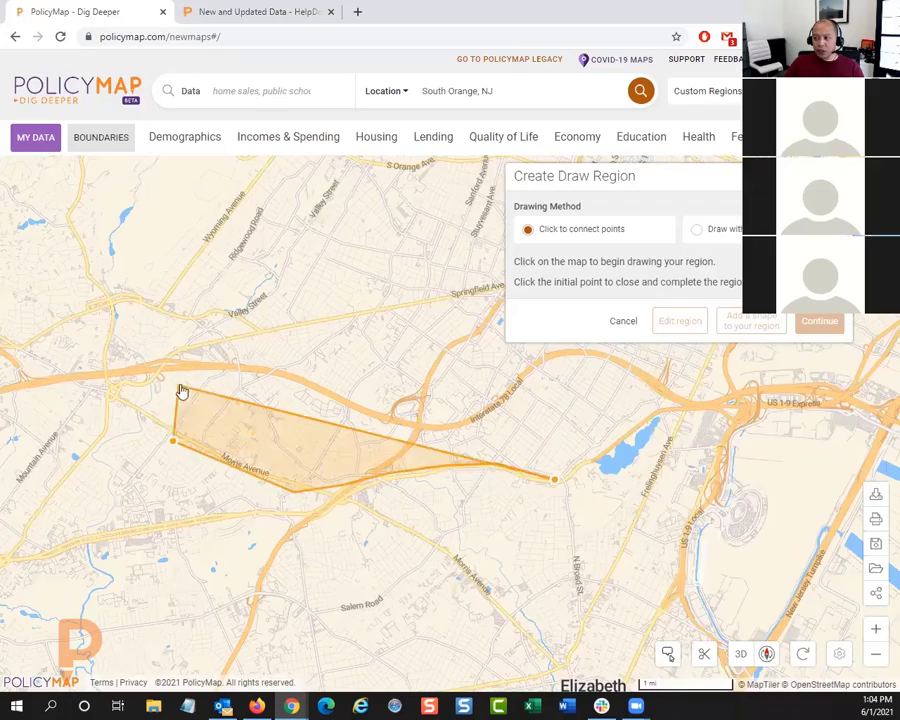
Step: Continue the outline around the interchange at its western end and along Springfield Ave, and close the polygon at its starting point
drag(180, 387, 332, 459)
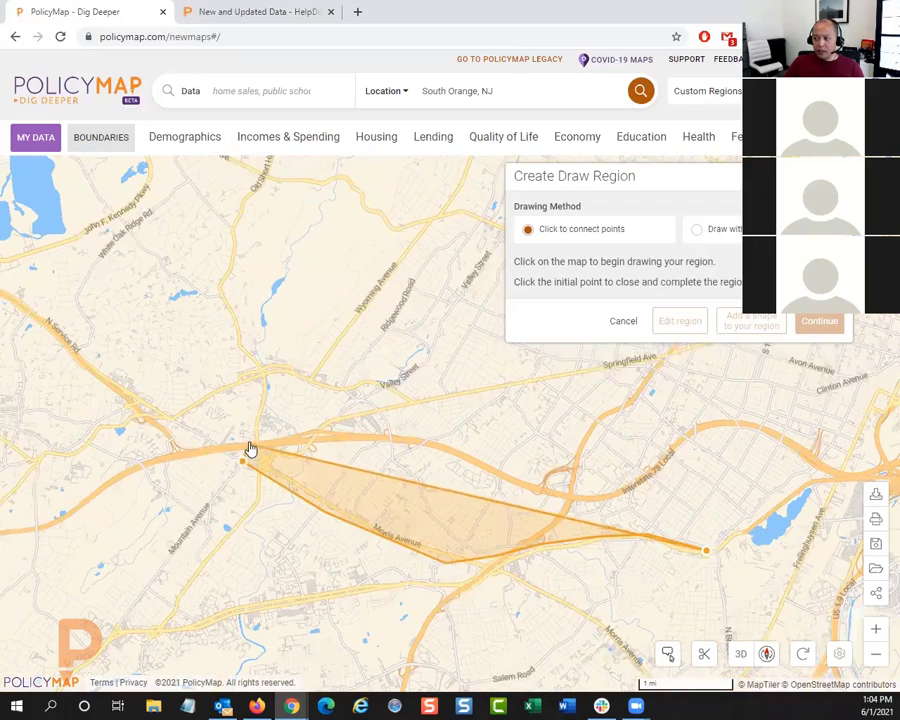
click(249, 443)
scroll(290, 440, up, 2)
click(381, 410)
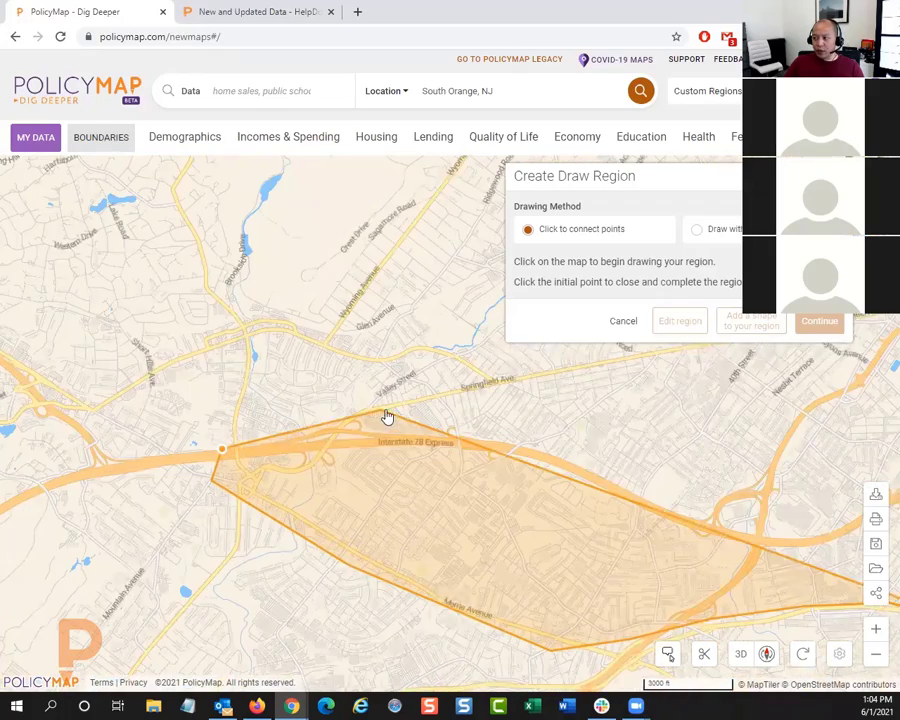
drag(563, 408, 105, 393)
scroll(106, 392, down, 1)
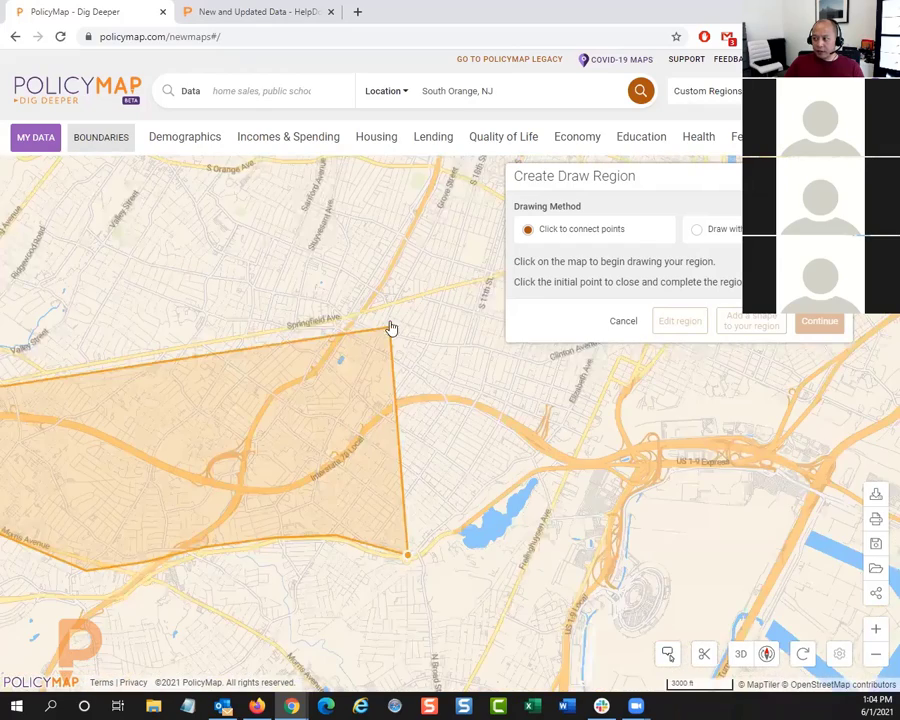
click(357, 325)
click(310, 374)
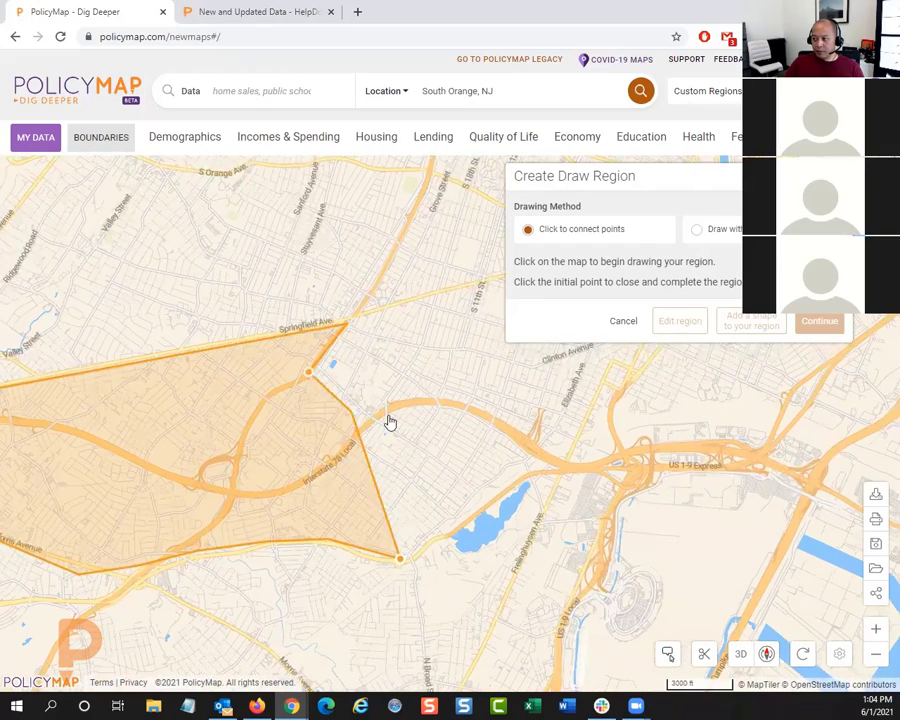
click(400, 560)
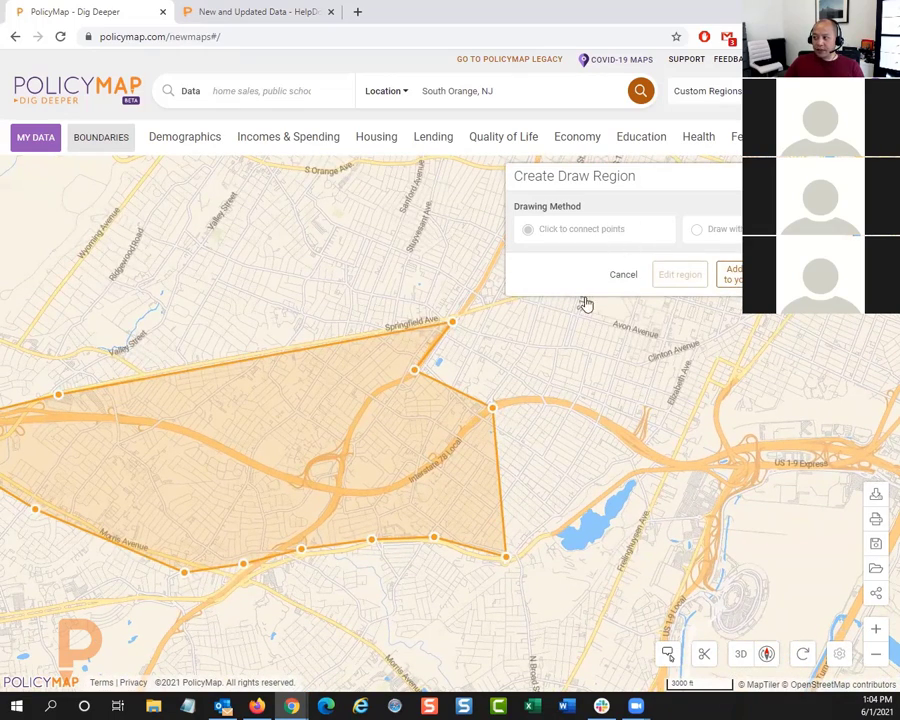
Step: Add a second, freehand shape to the region around Frelinghuysen Ave, between the lake and US 1-9
scroll(592, 410, down, 1)
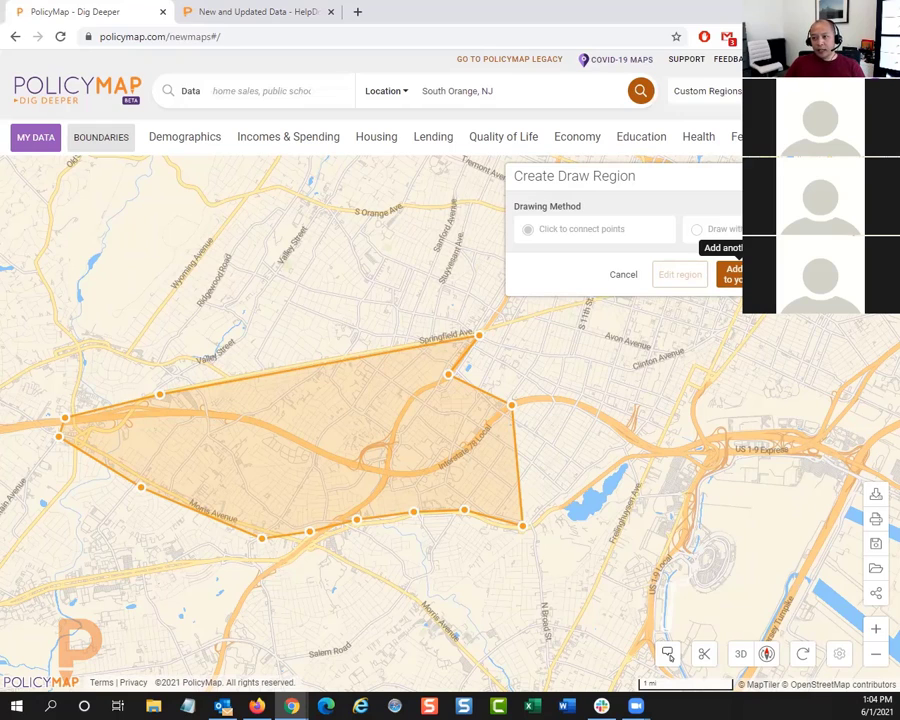
click(737, 277)
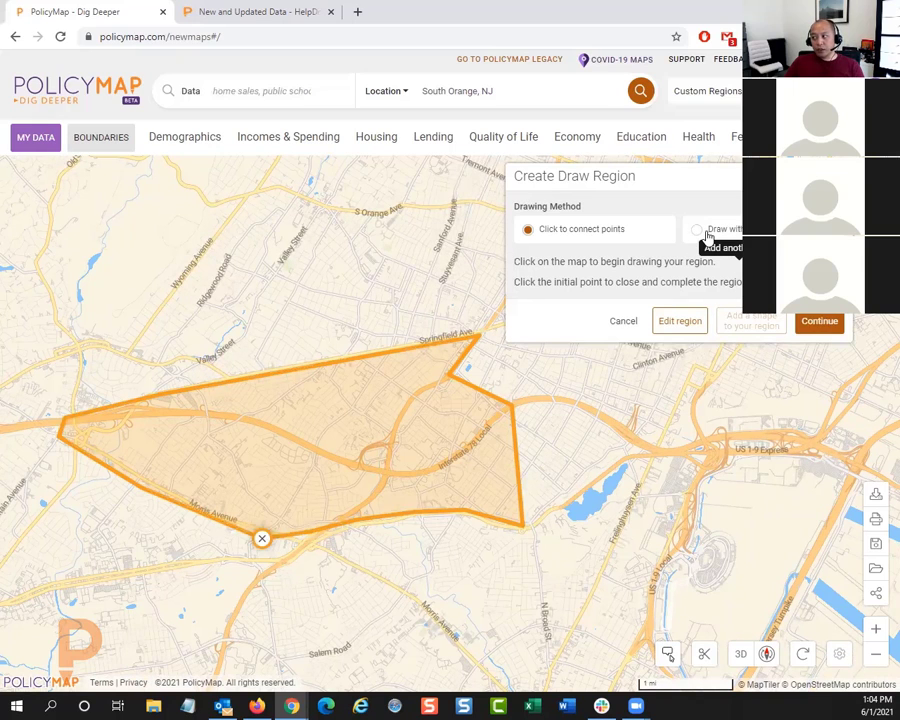
click(704, 230)
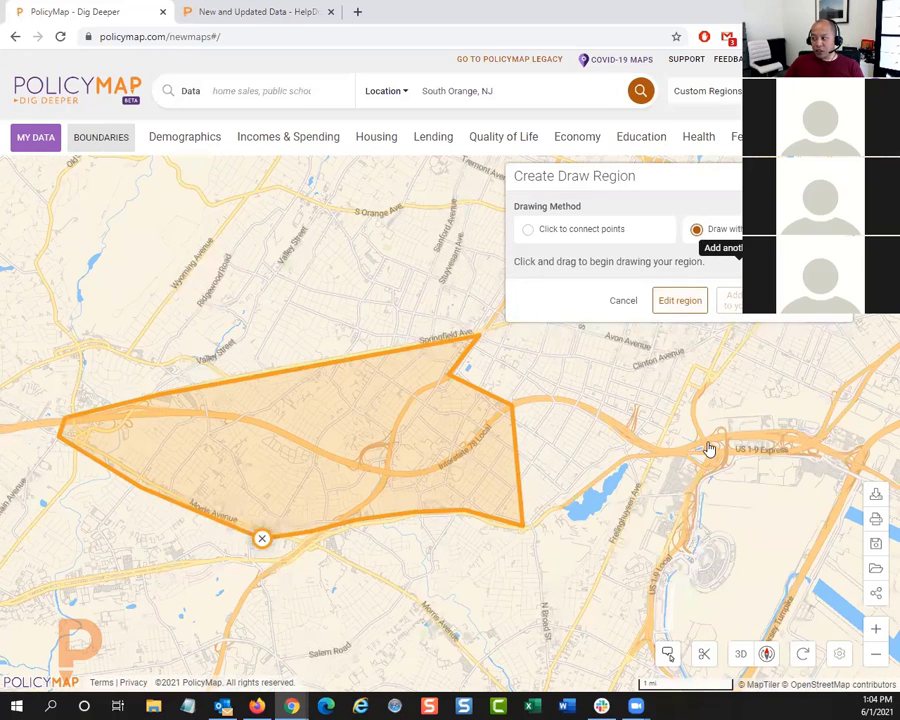
mouse_move(713, 445)
mouse_down()
mouse_move(629, 478)
mouse_move(607, 542)
mouse_move(613, 587)
mouse_move(667, 581)
mouse_move(729, 452)
mouse_move(713, 440)
mouse_up()
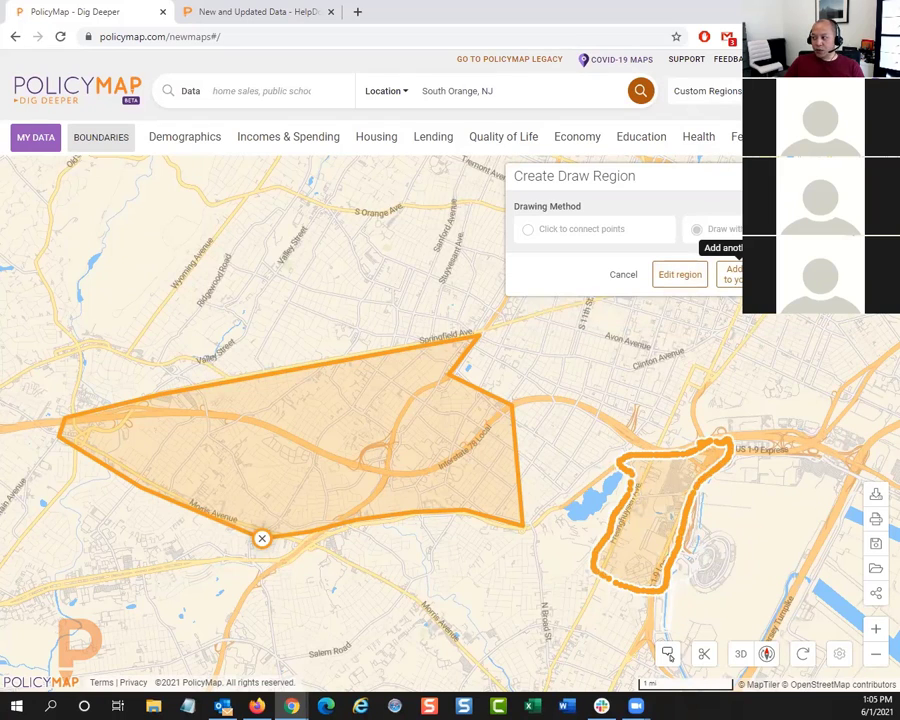
Step: Finish drawing the two-shape region, name it 78 Local and save it
click(733, 274)
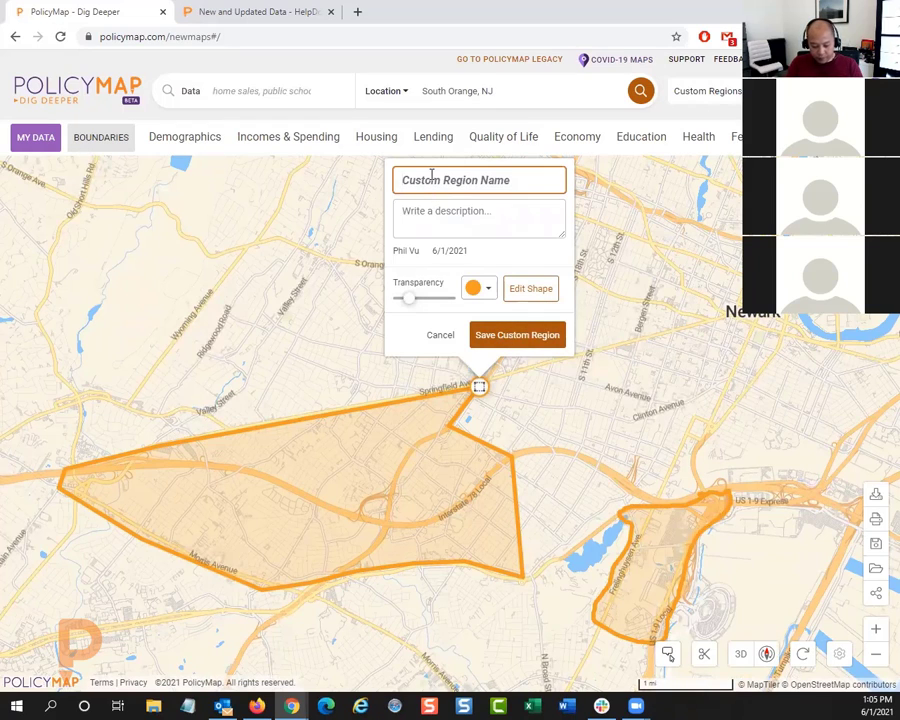
text(78 Local)
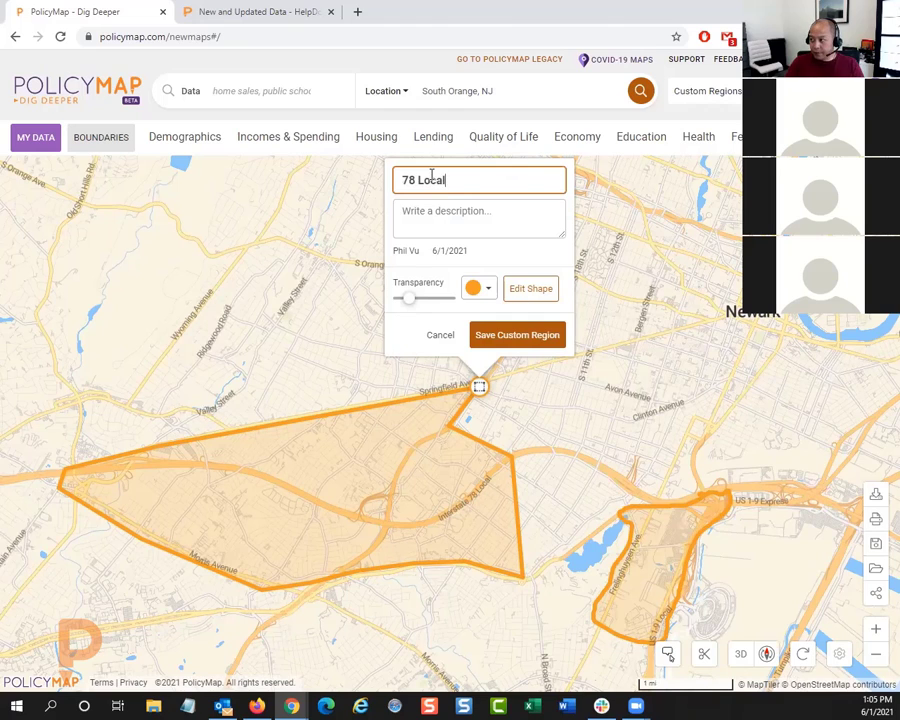
click(502, 340)
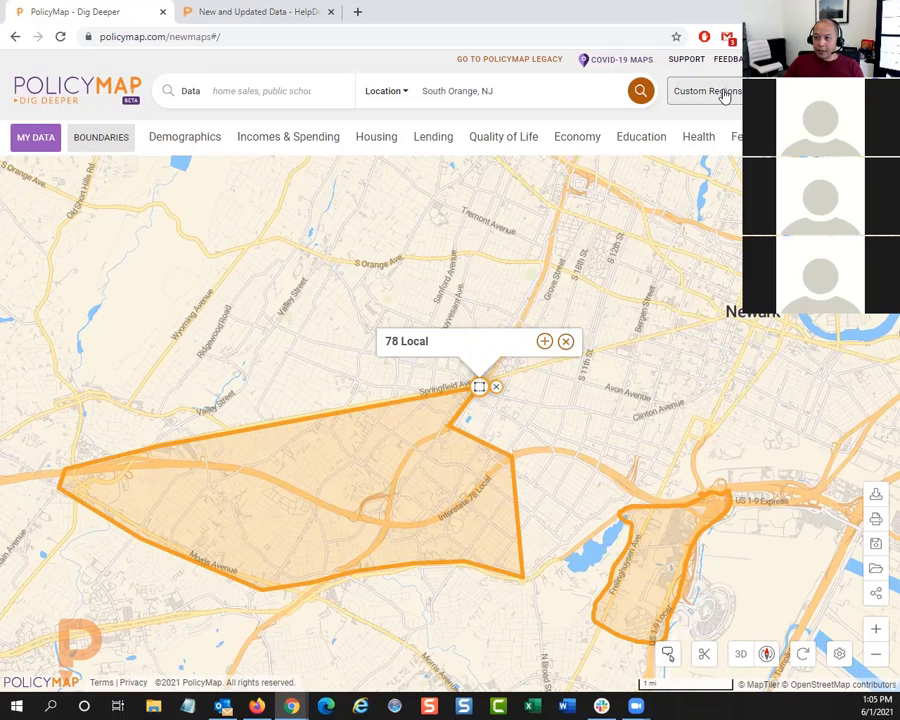
Step: Create a radius custom region of 1.75 miles centered on the map east of Tremont Avenue, northwest of Newark
click(725, 95)
click(674, 264)
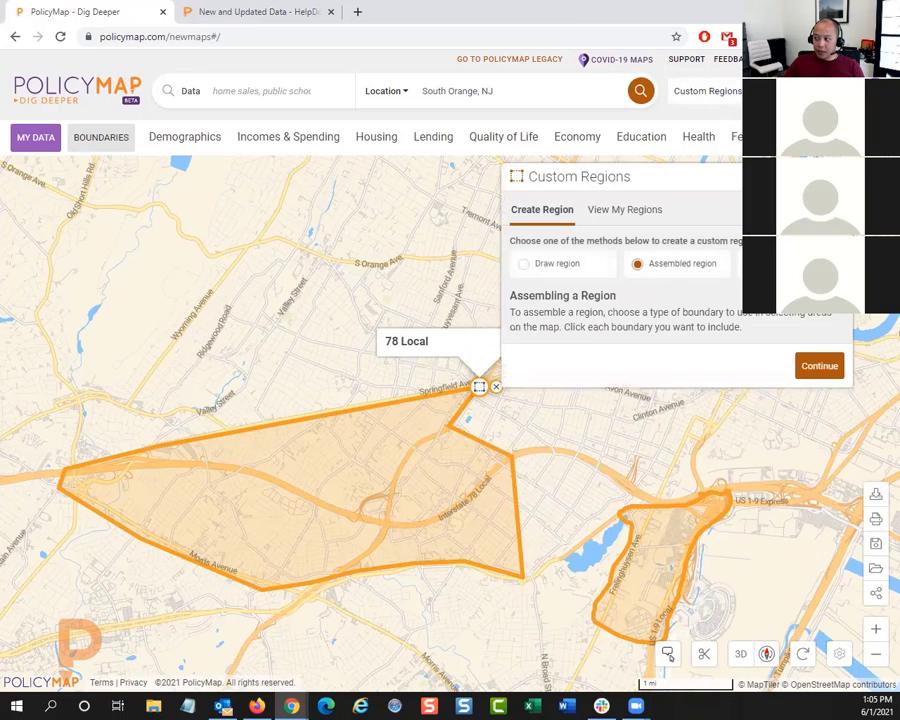
click(778, 264)
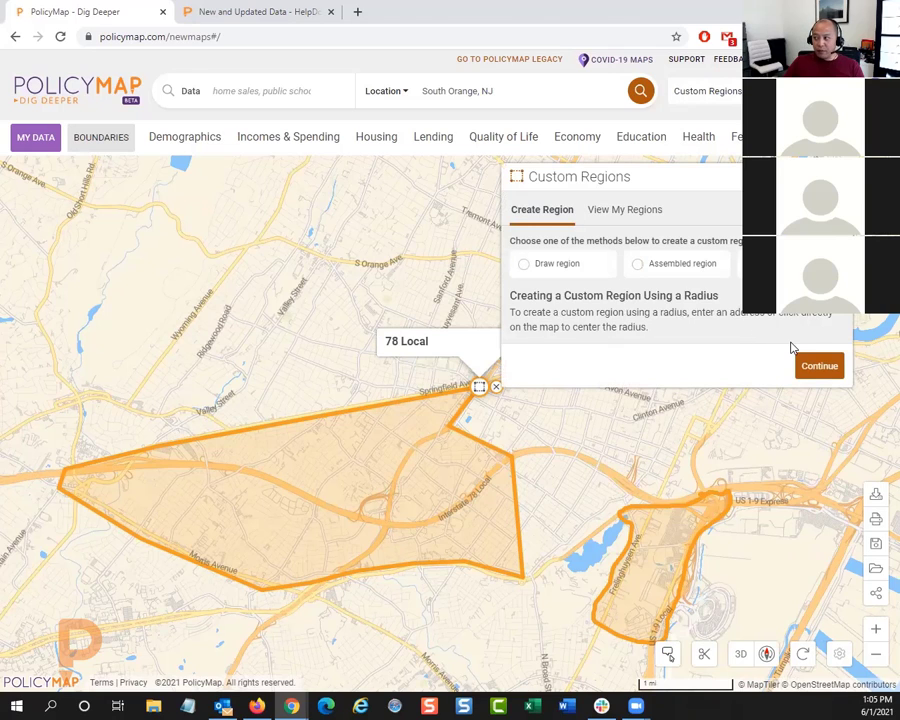
click(816, 367)
click(718, 228)
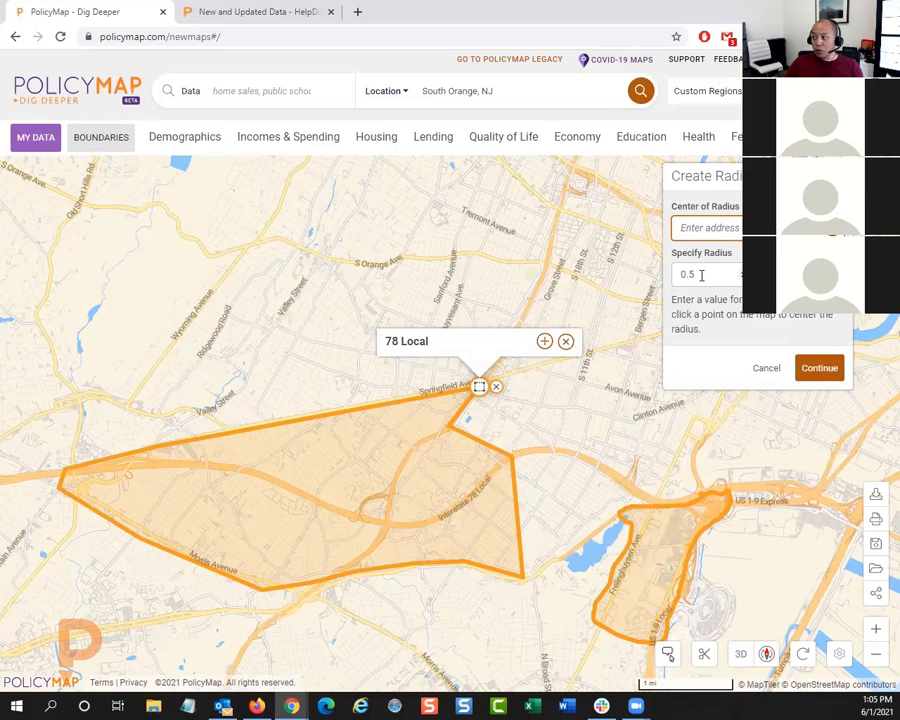
drag(701, 275, 663, 283)
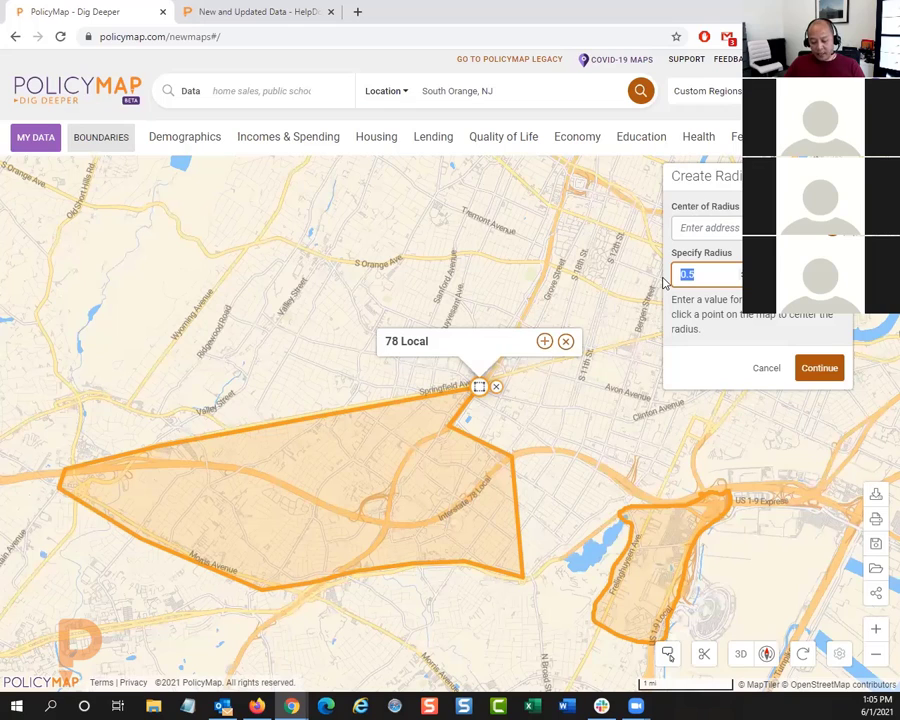
text(1)
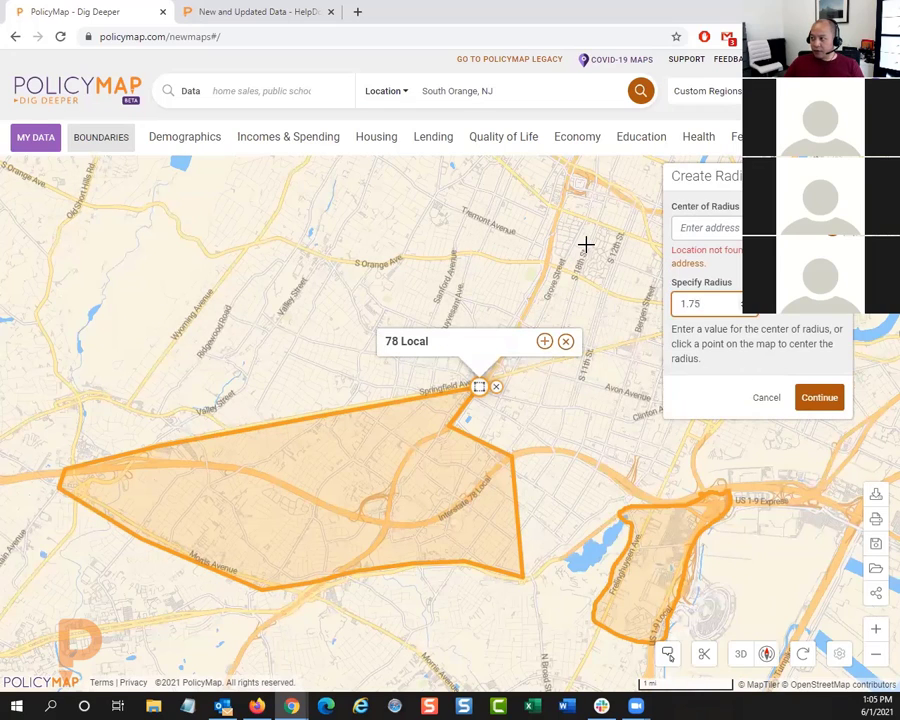
click(563, 208)
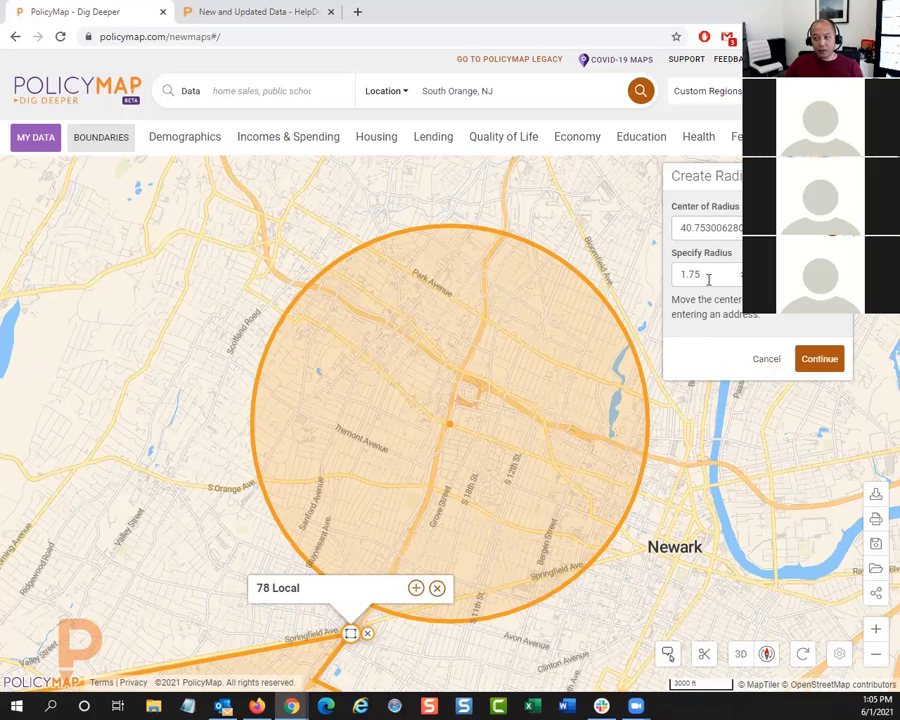
Step: Set the circular region's radius to 2 miles and save it under the name Park
click(742, 278)
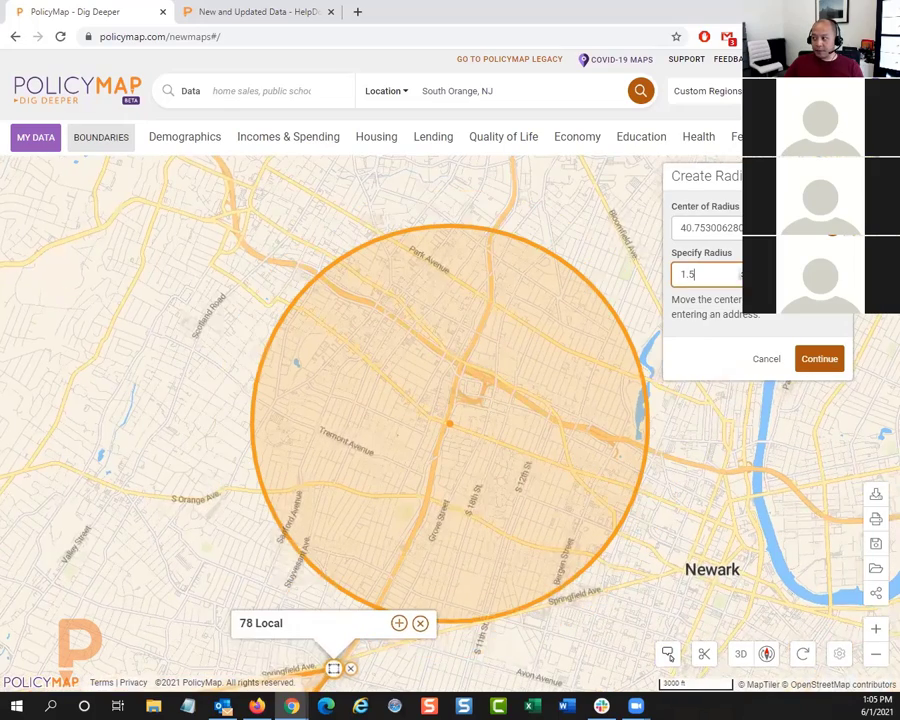
click(742, 270)
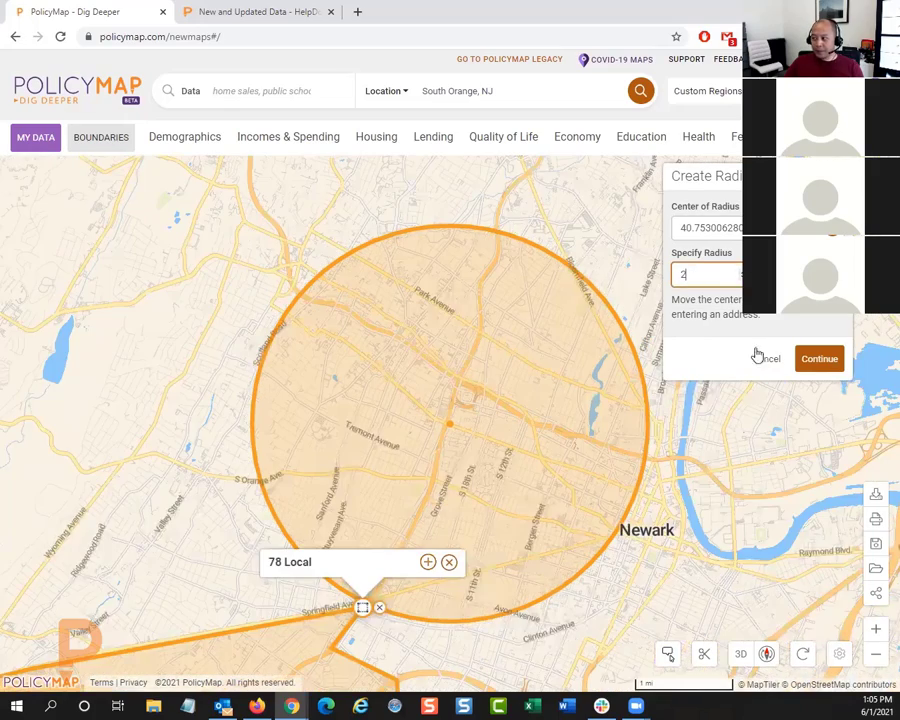
click(815, 360)
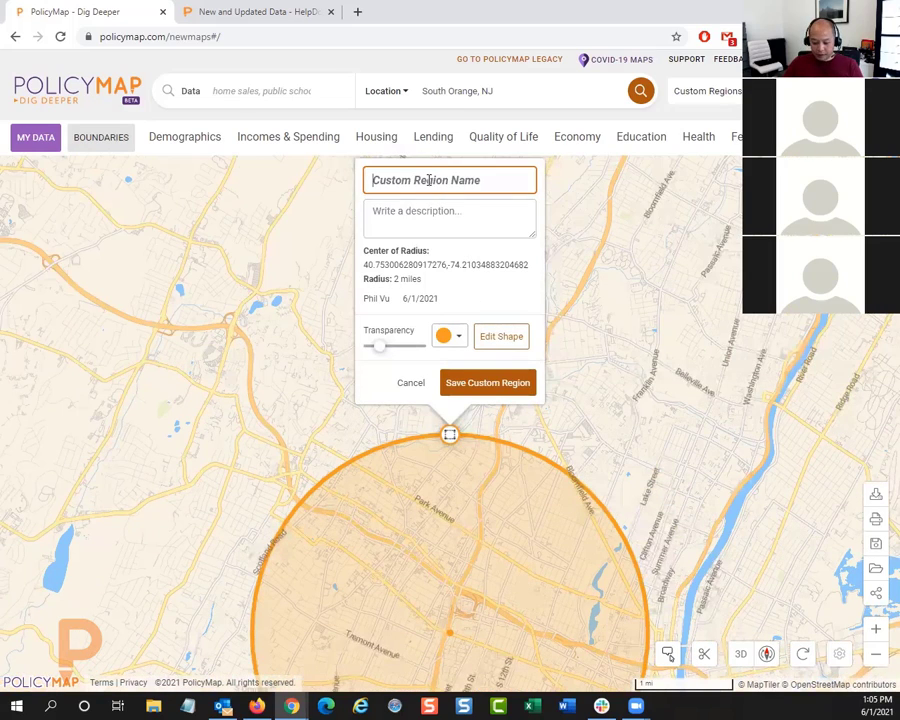
text(Park)
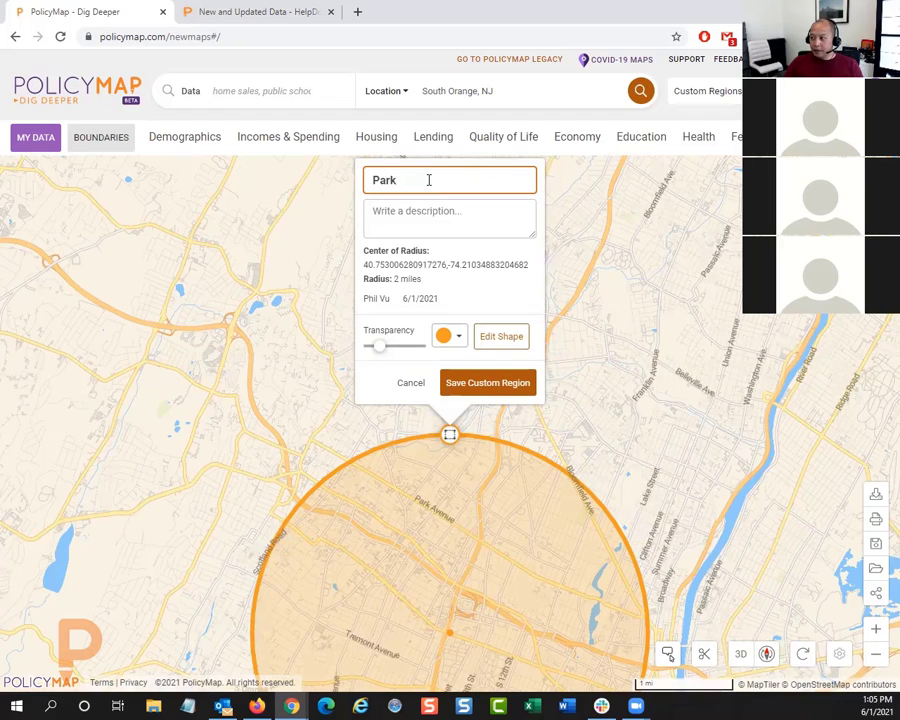
click(481, 376)
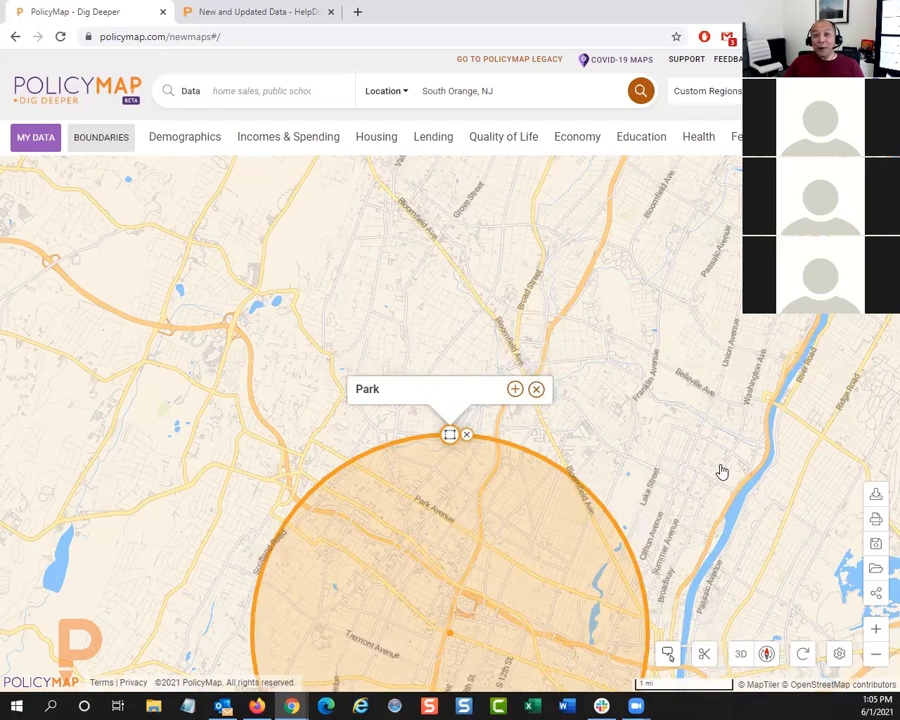
Step: Open the shape of the 78 Local region for editing from its details on the map
drag(704, 472, 716, 262)
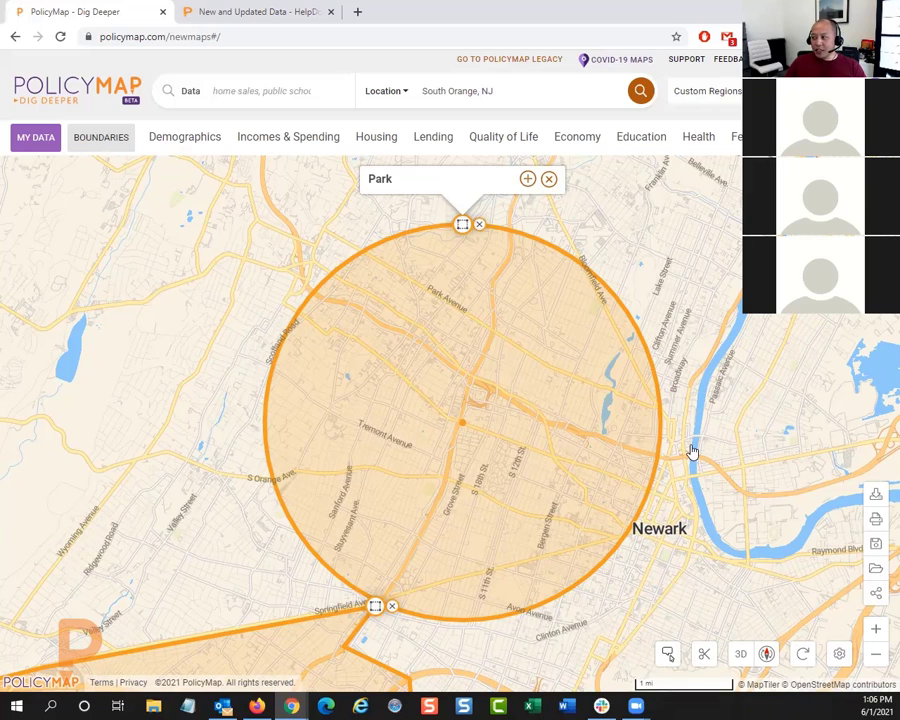
drag(692, 452, 736, 321)
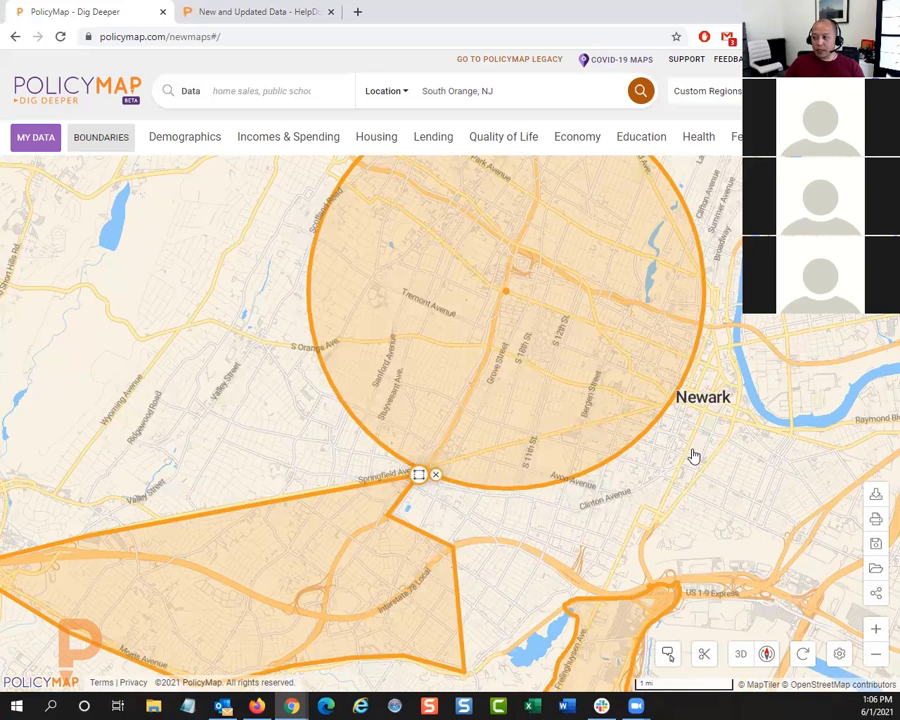
drag(693, 456, 686, 430)
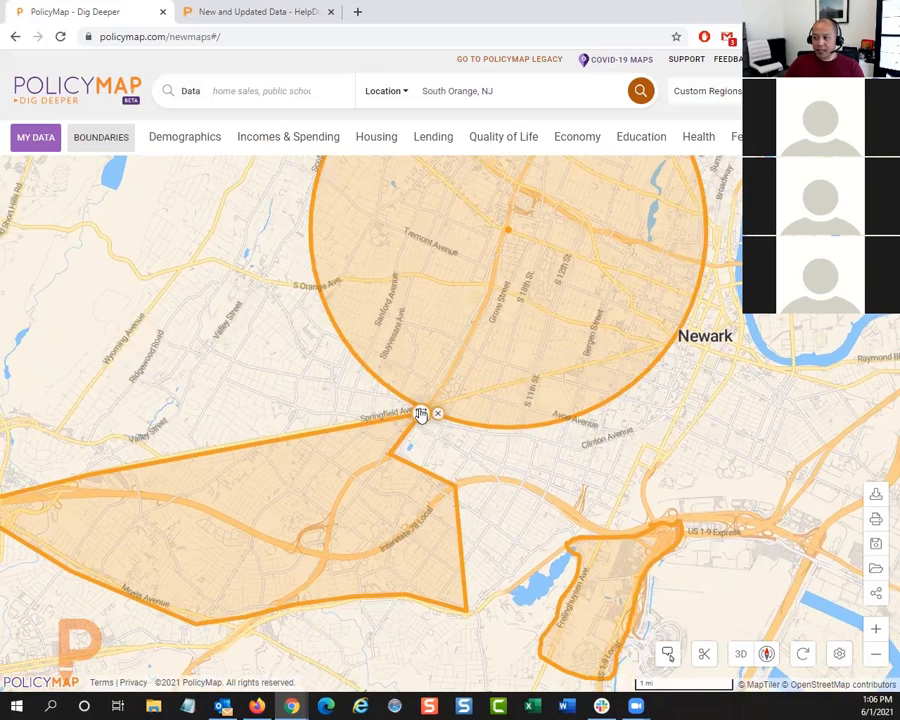
click(421, 414)
click(483, 368)
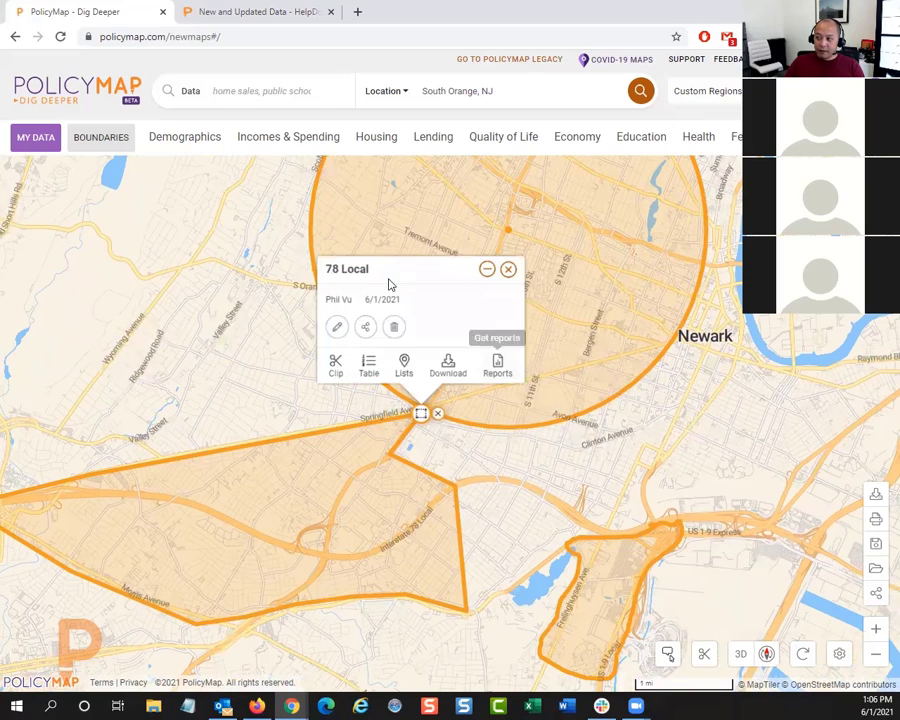
click(335, 327)
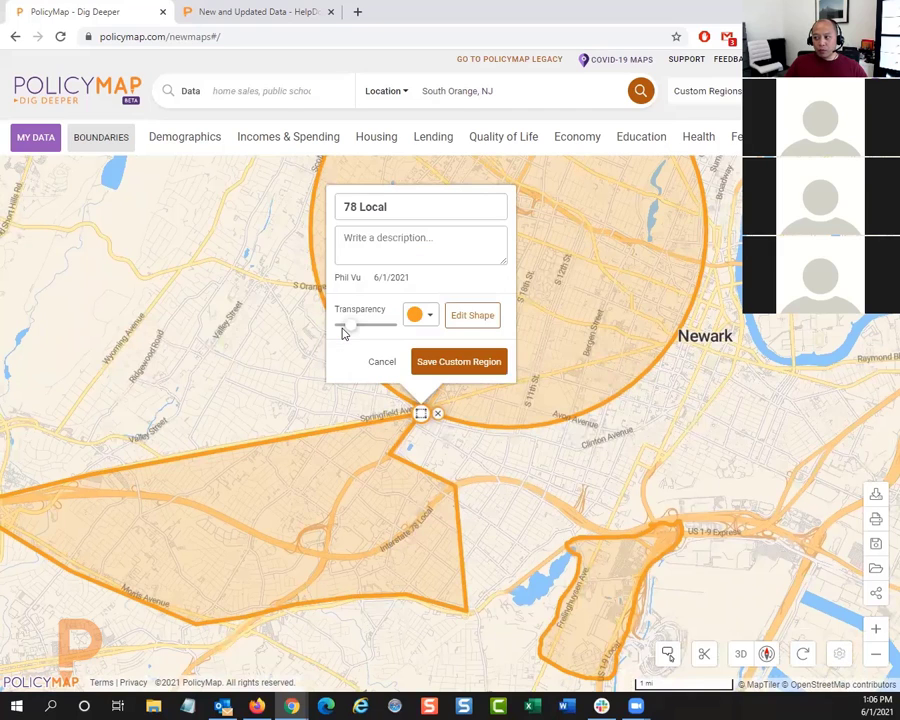
click(452, 318)
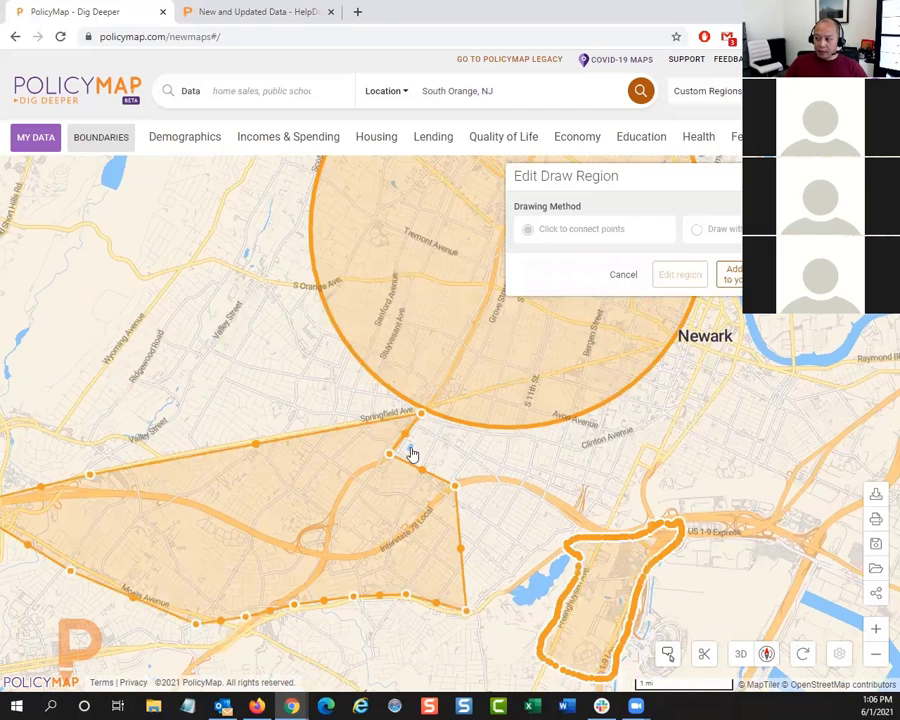
Step: Reshape the northeastern edge of the 78 Local region by moving two corner points outward toward Newark, and save the region
drag(390, 455, 497, 394)
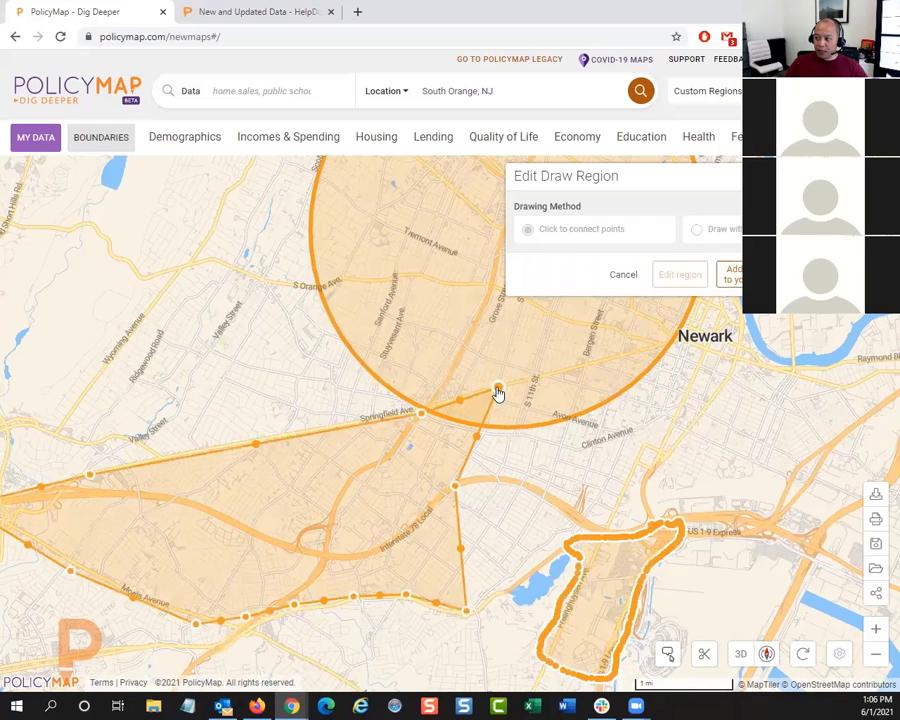
drag(455, 485, 520, 485)
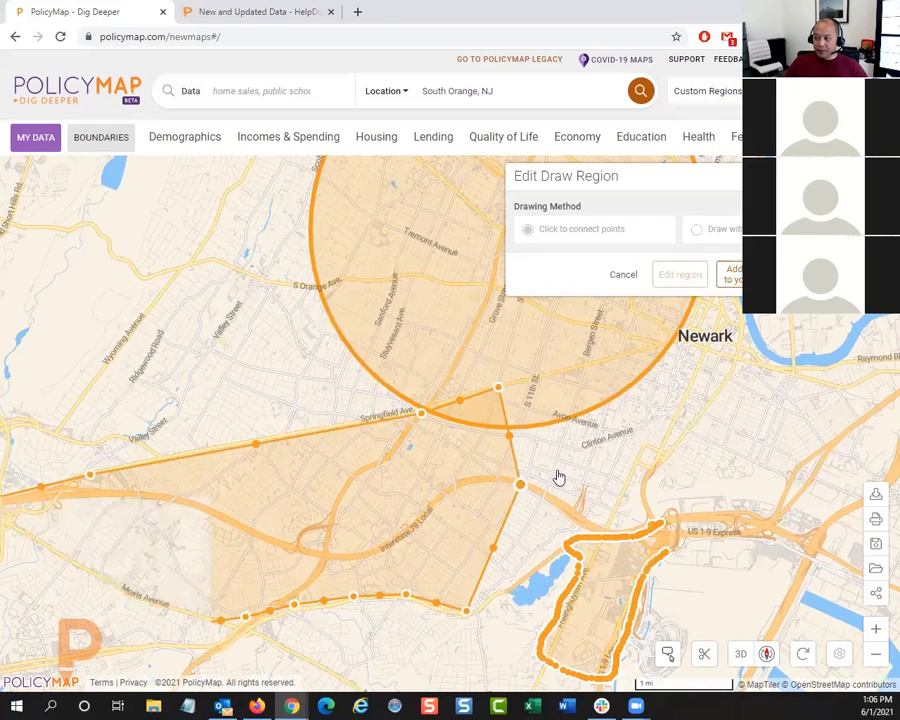
click(732, 273)
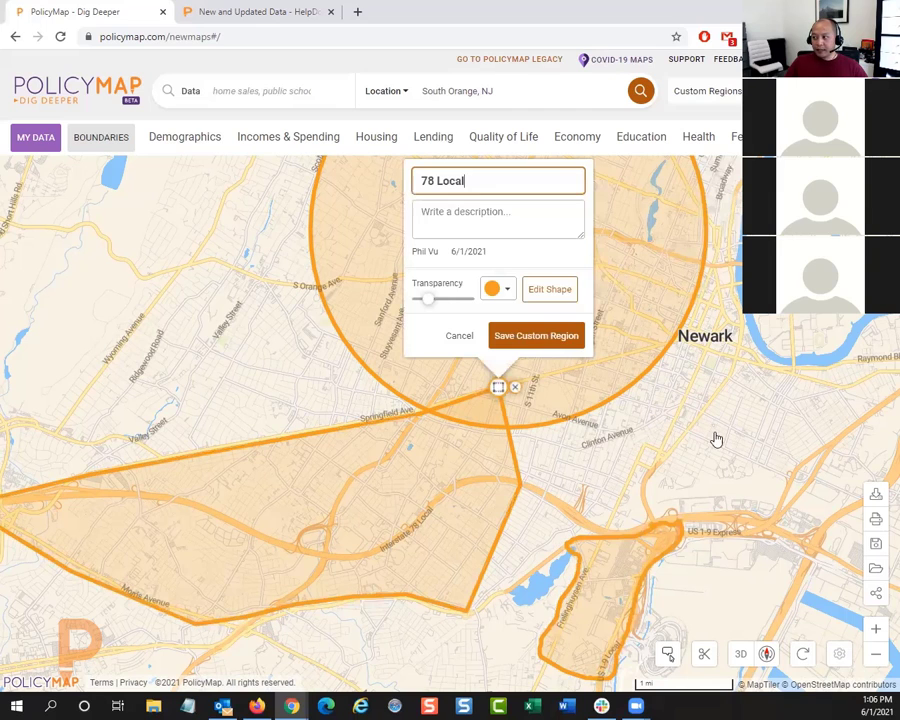
click(514, 338)
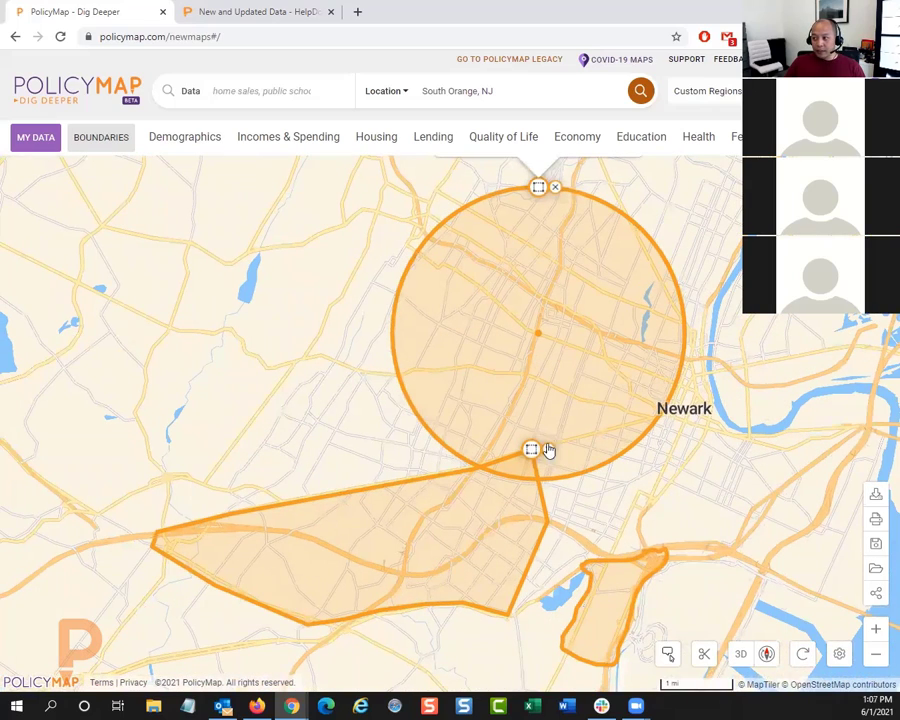
Step: Look at the Share Region form for 78 Local from its details on the map, and close it without sending
mouse_move(531, 452)
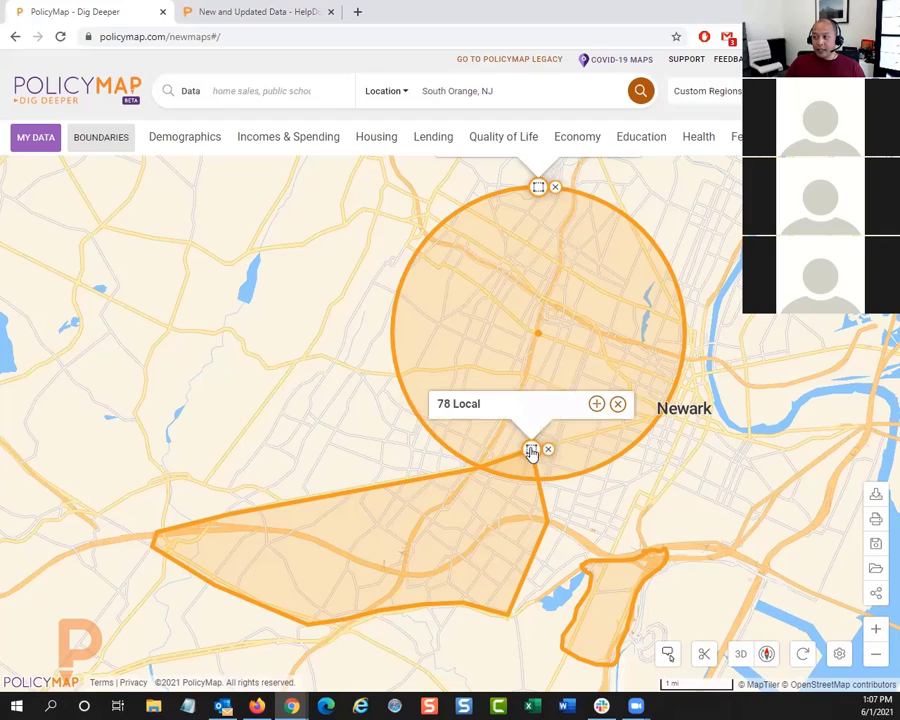
click(593, 405)
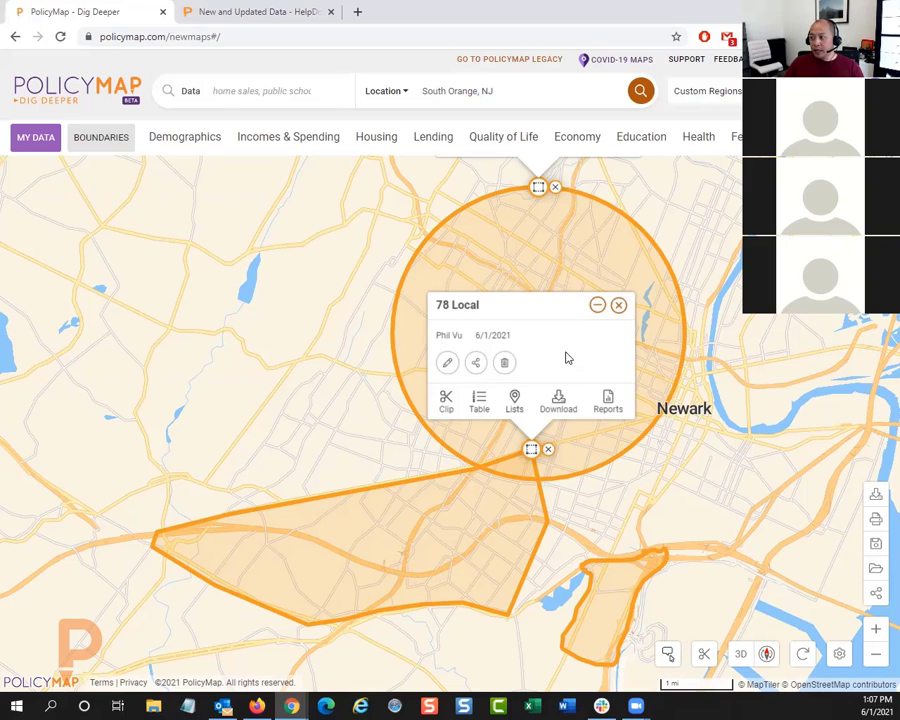
click(475, 364)
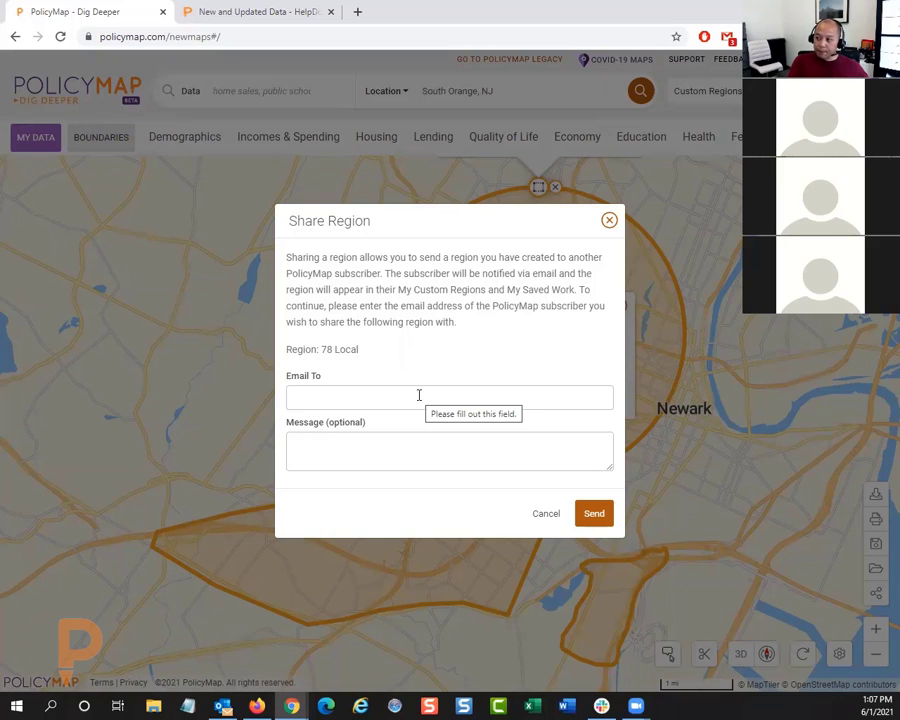
click(419, 395)
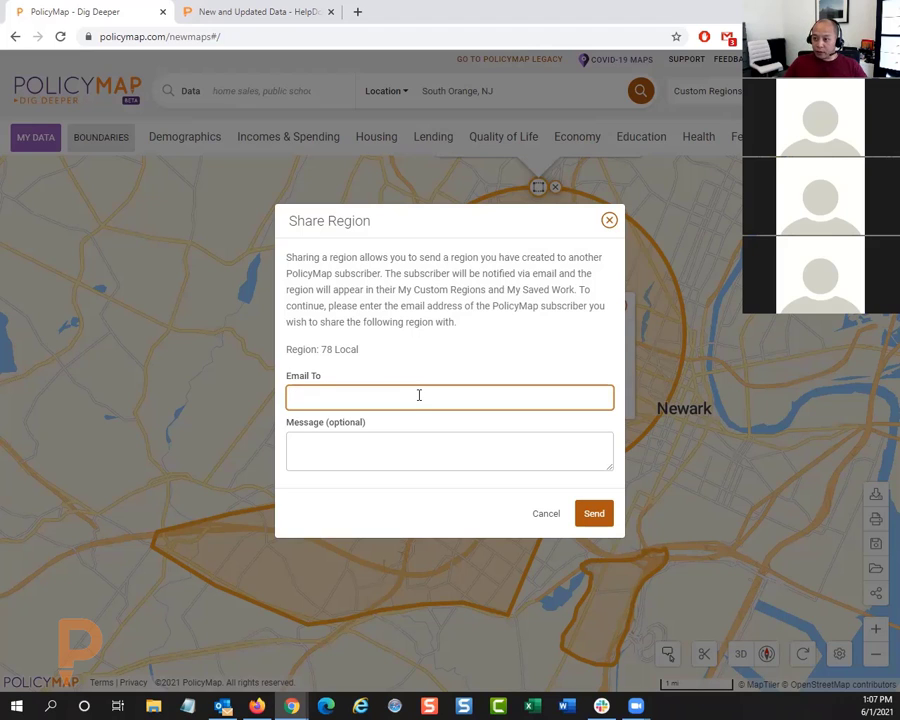
click(543, 518)
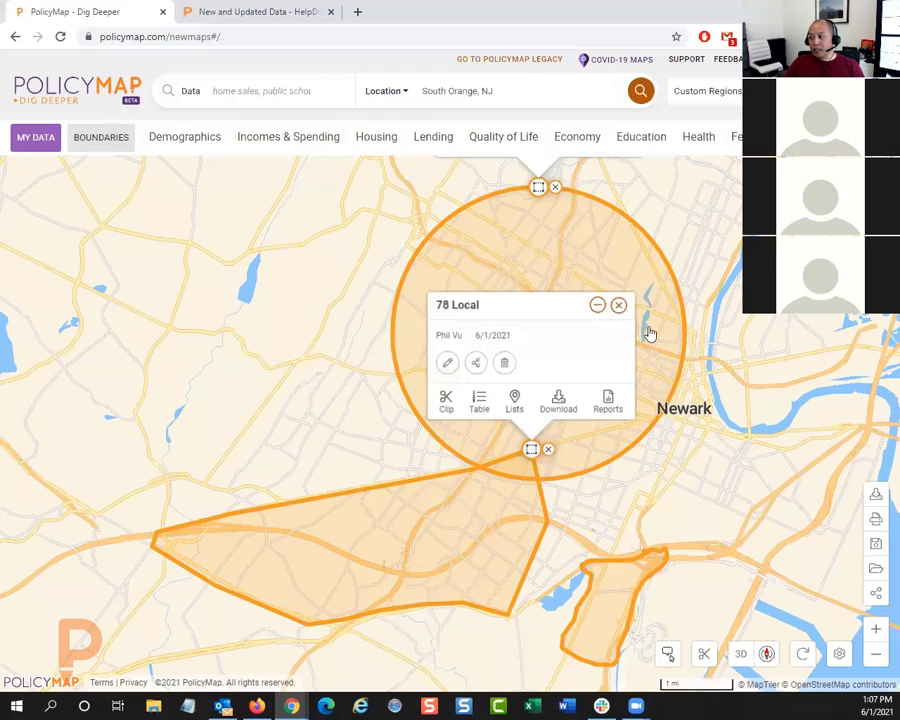
Step: Review the list of saved custom regions, and remove the Park and 78 Local regions from the map
click(686, 100)
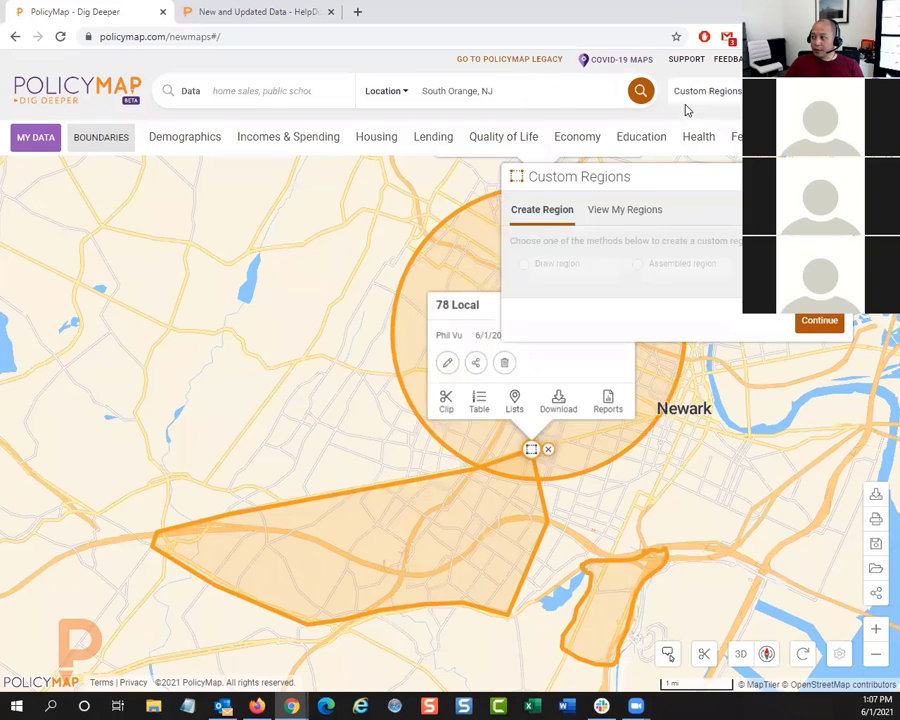
click(613, 217)
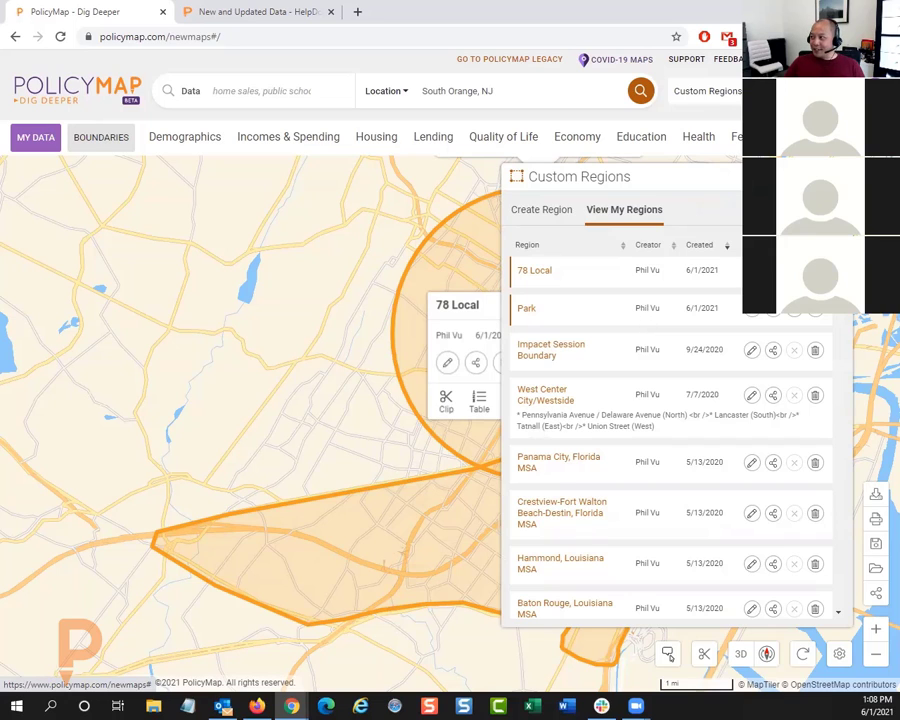
click(834, 177)
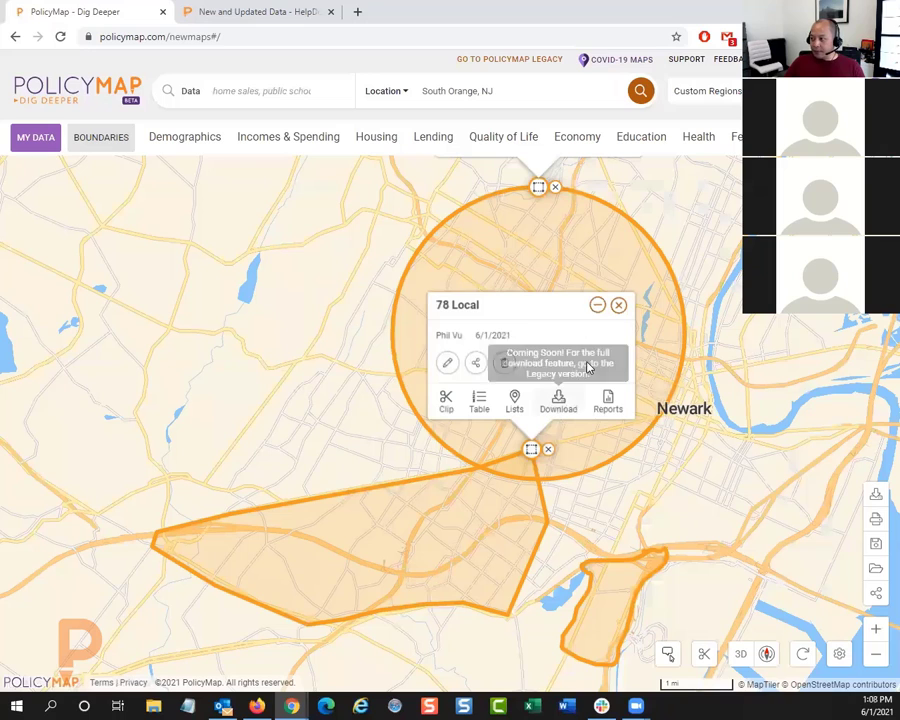
click(555, 187)
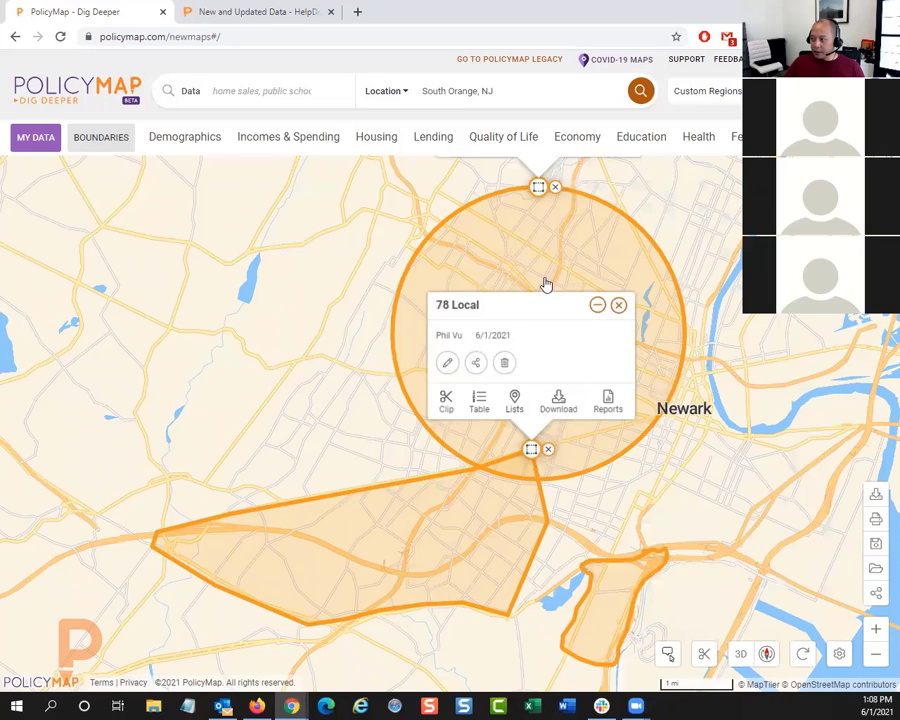
click(548, 449)
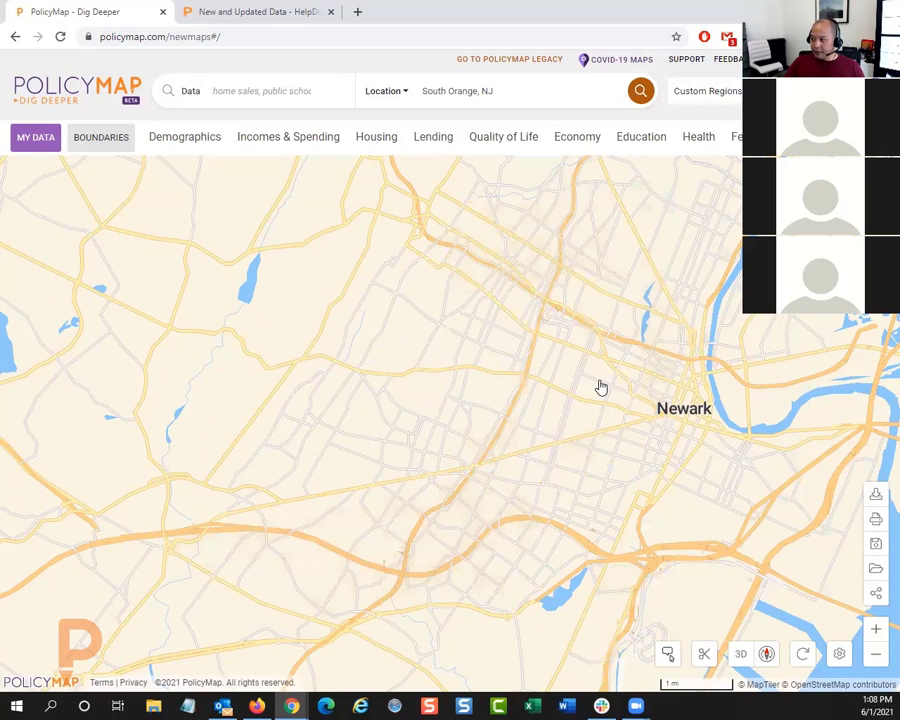
Step: Start an assembled custom region, turn off its boundary labels and set the boundary type to City, 2010
click(707, 91)
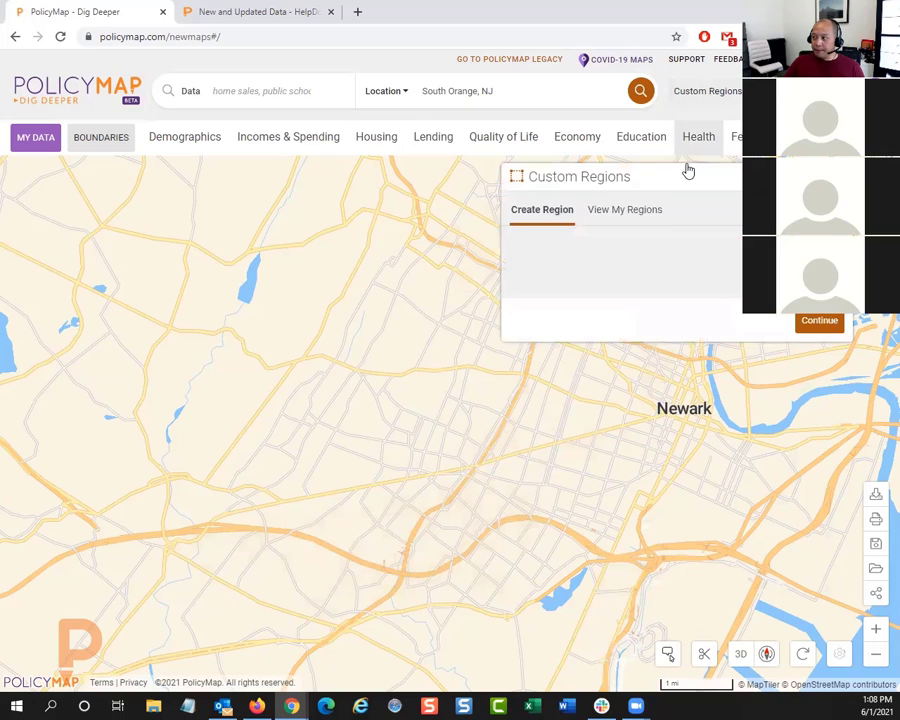
click(676, 266)
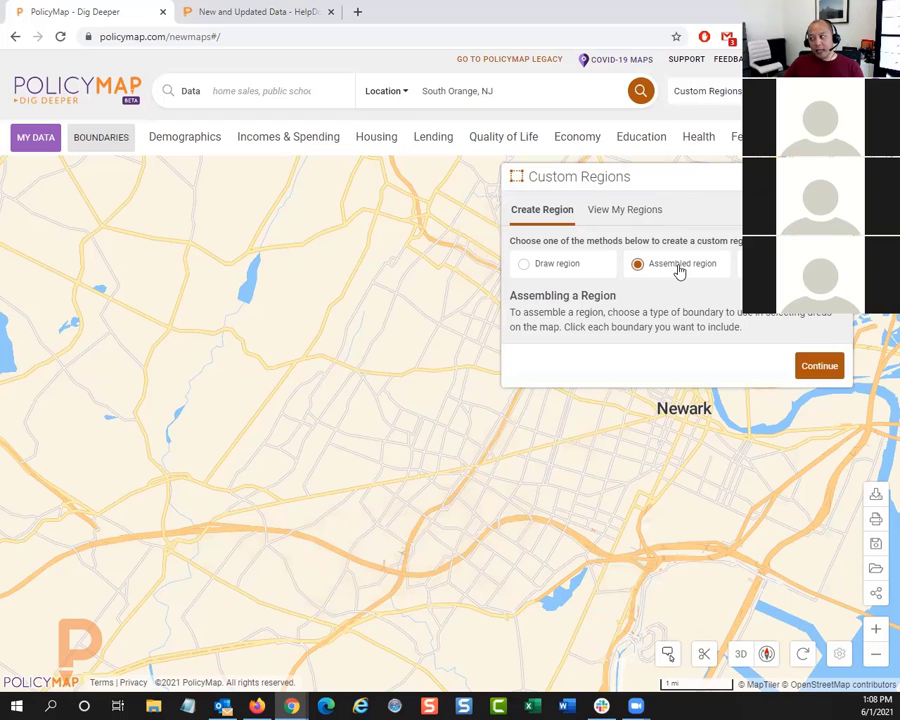
click(819, 366)
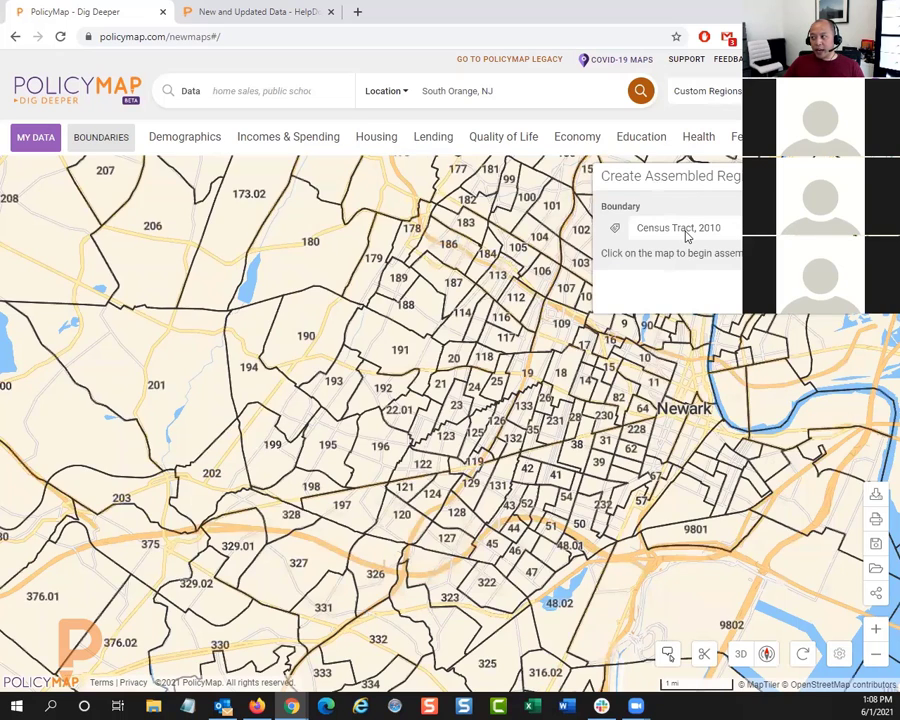
click(693, 232)
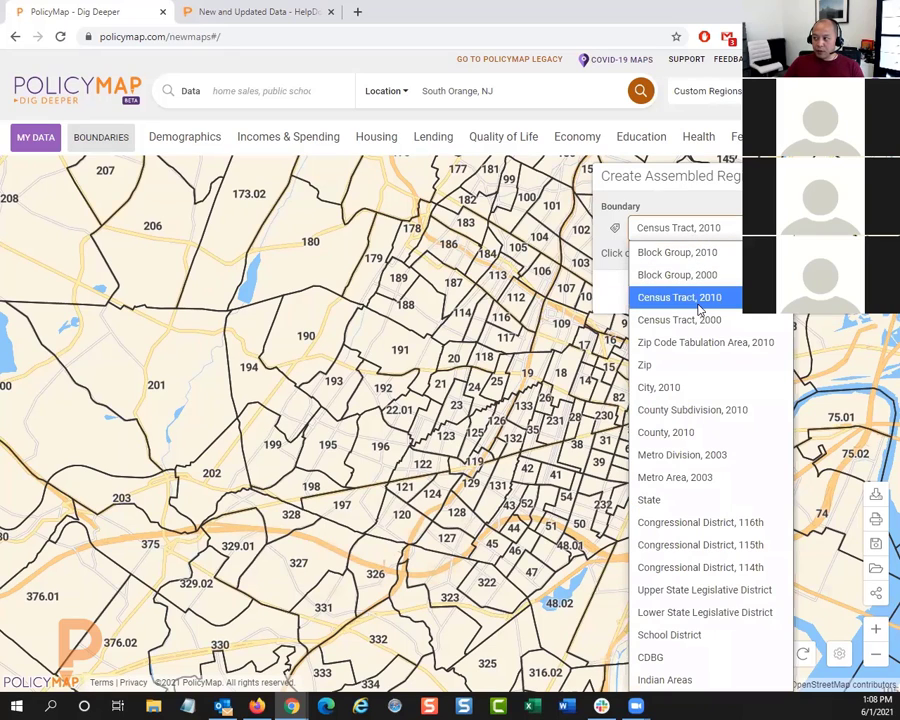
click(615, 228)
click(655, 230)
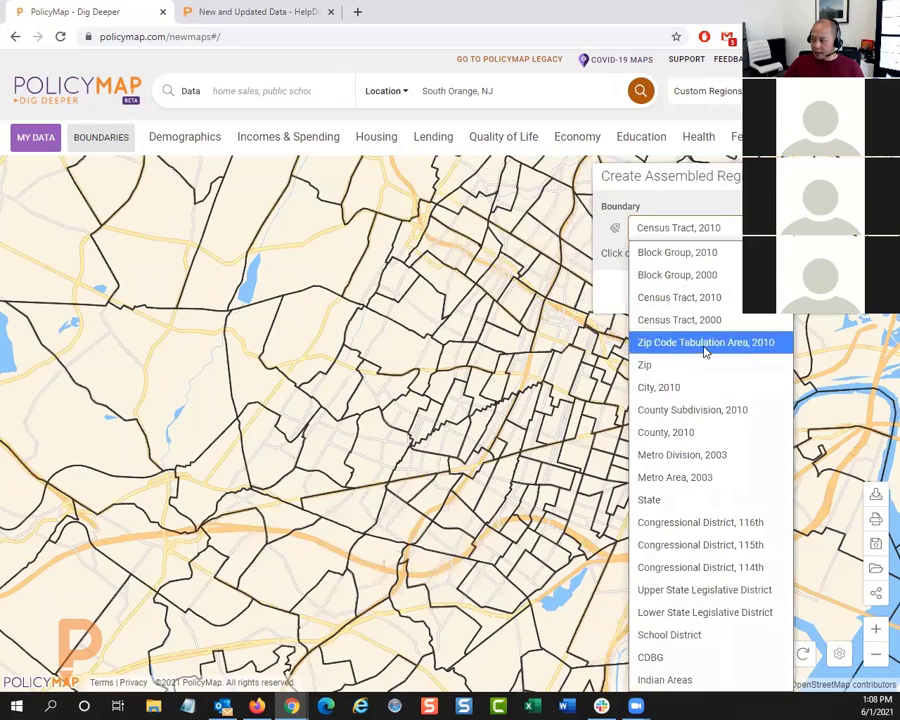
click(663, 395)
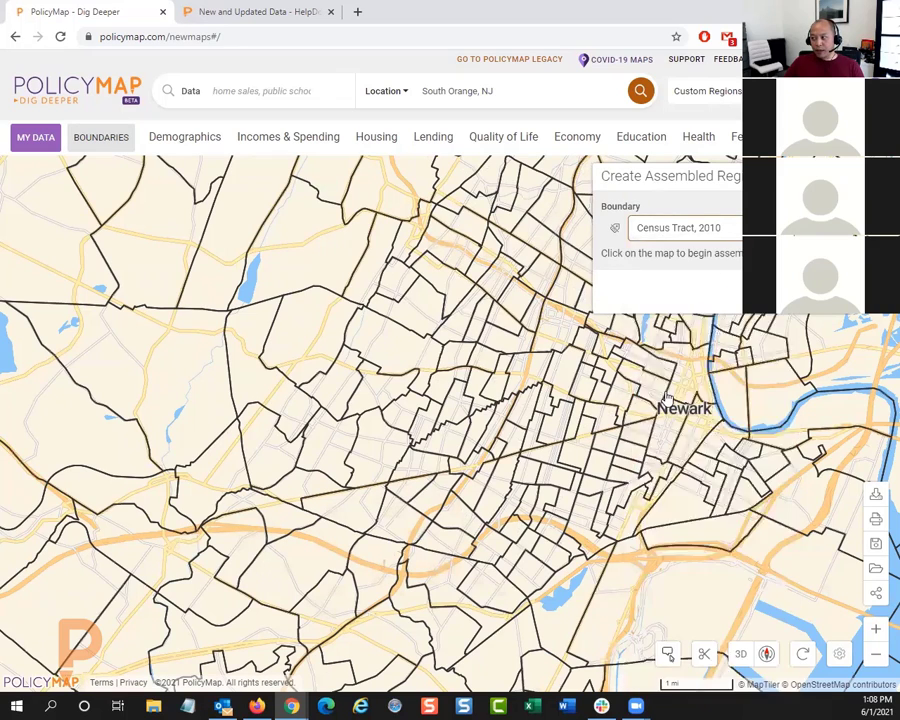
scroll(519, 407, down, 3)
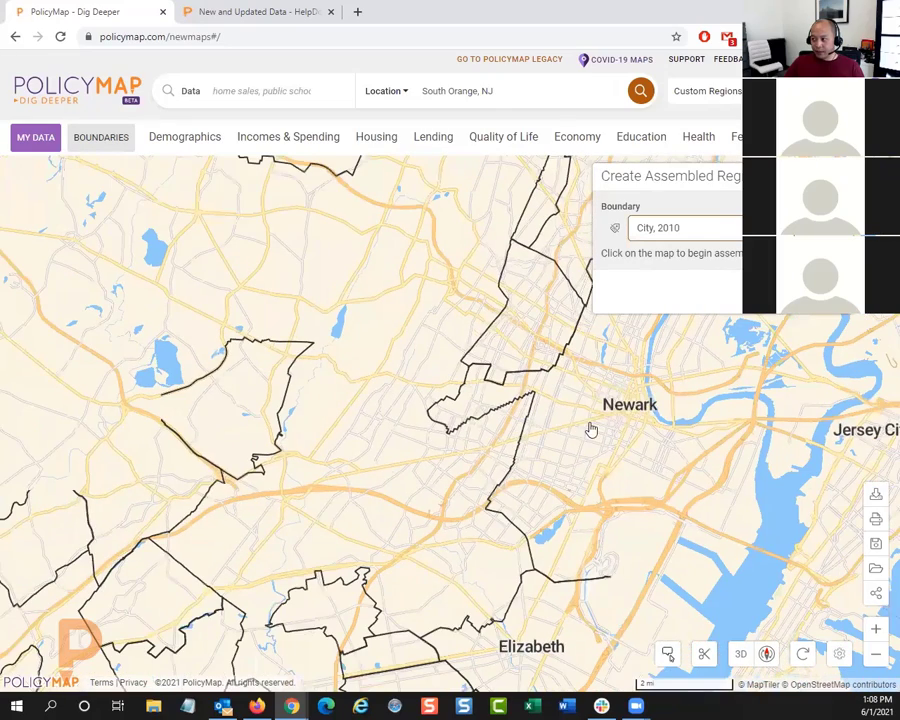
Step: Select East Orange, Short Hills and the city west of Elizabeth for the assembled region, adding Newark and deselecting it again
click(550, 345)
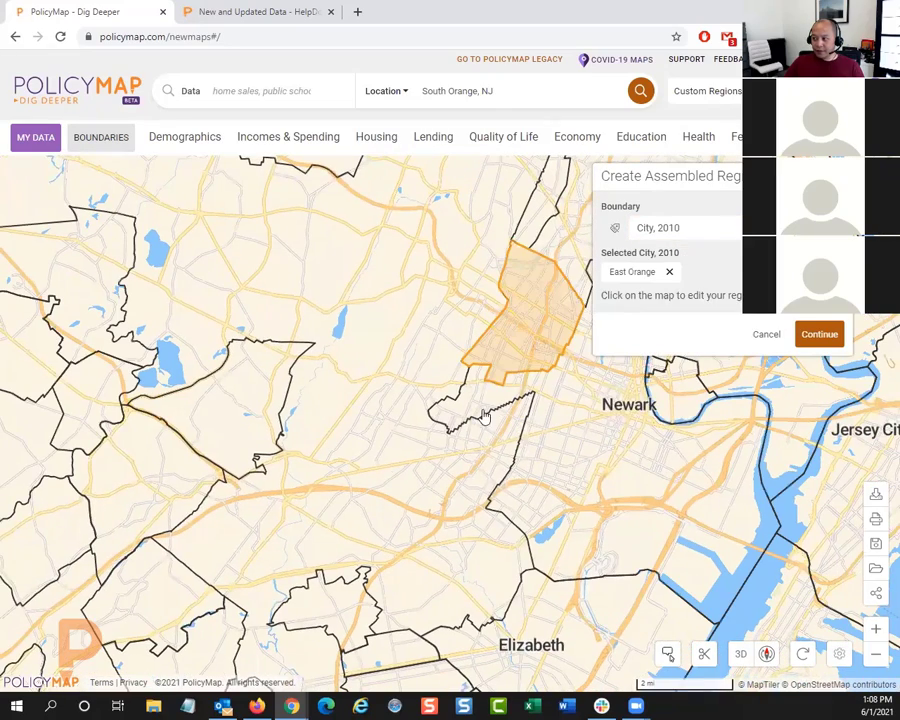
click(492, 448)
click(260, 393)
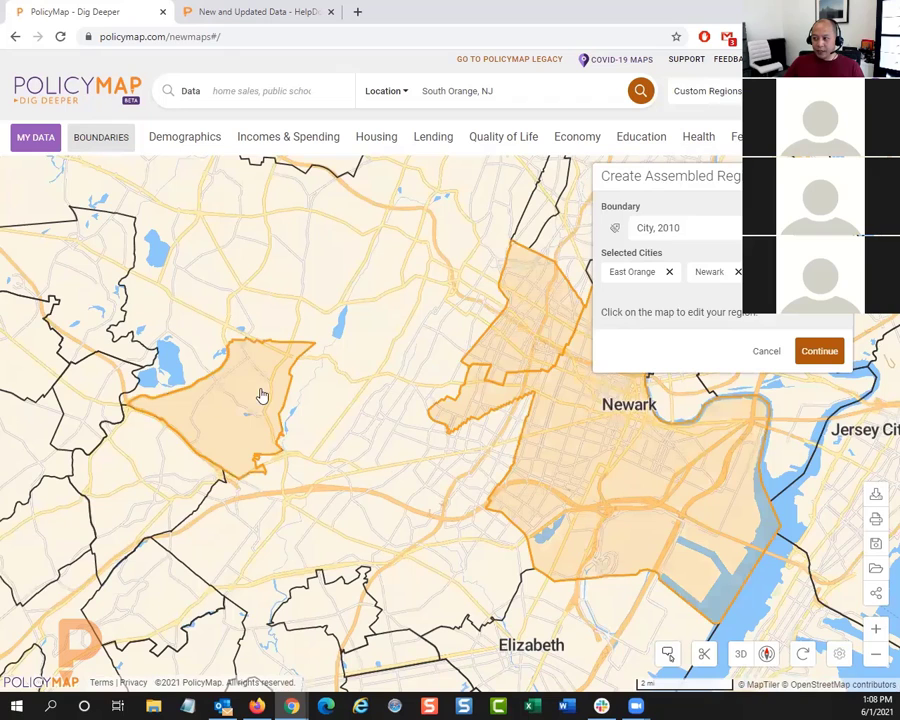
click(565, 424)
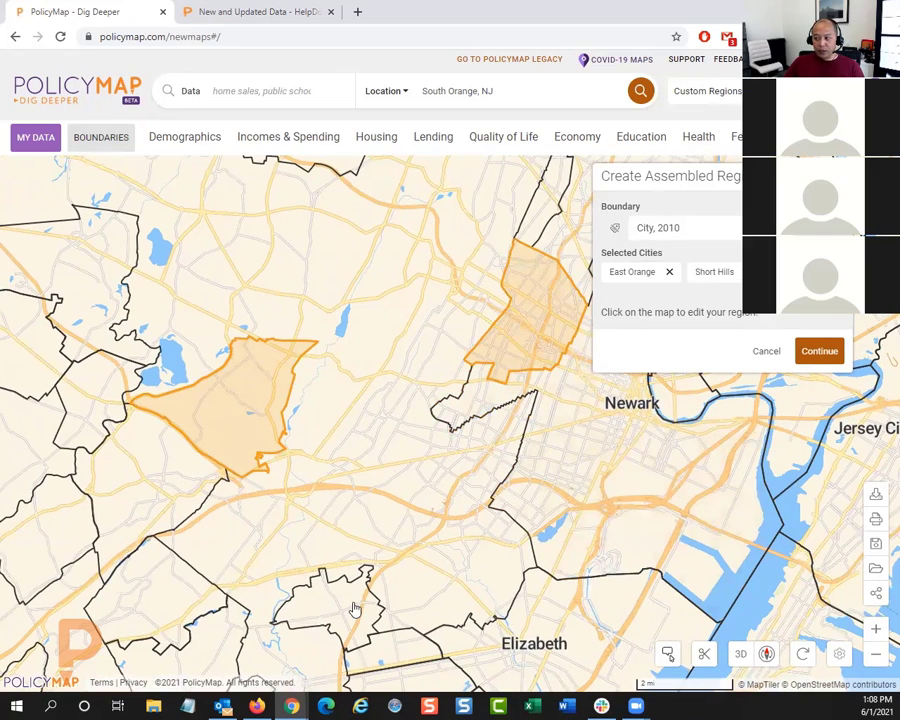
click(352, 606)
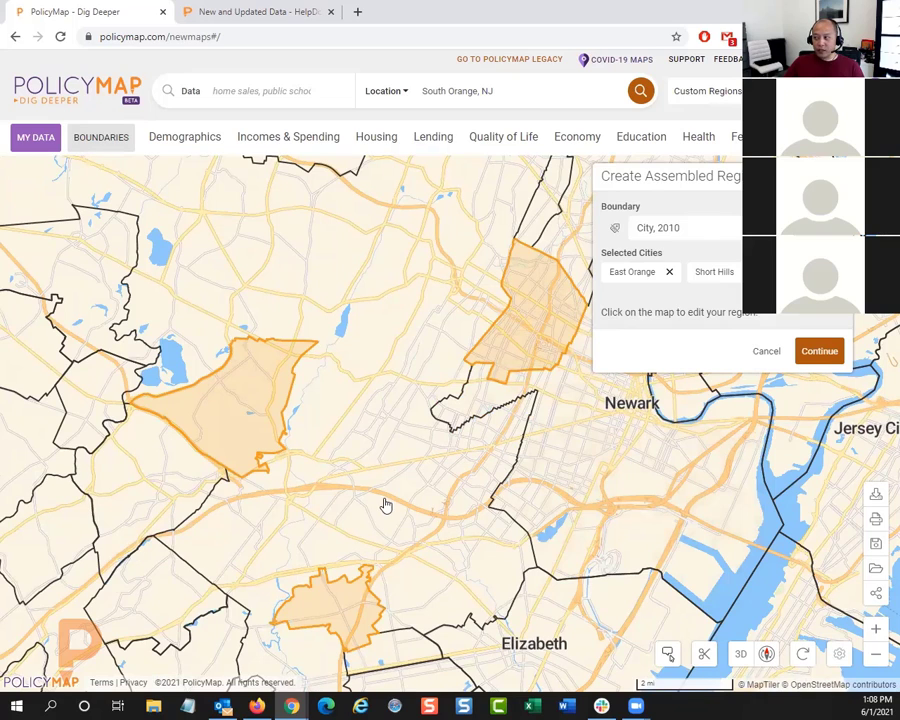
Step: Check the other boundary types offered for the assembled region, and close the region without saving it
click(670, 229)
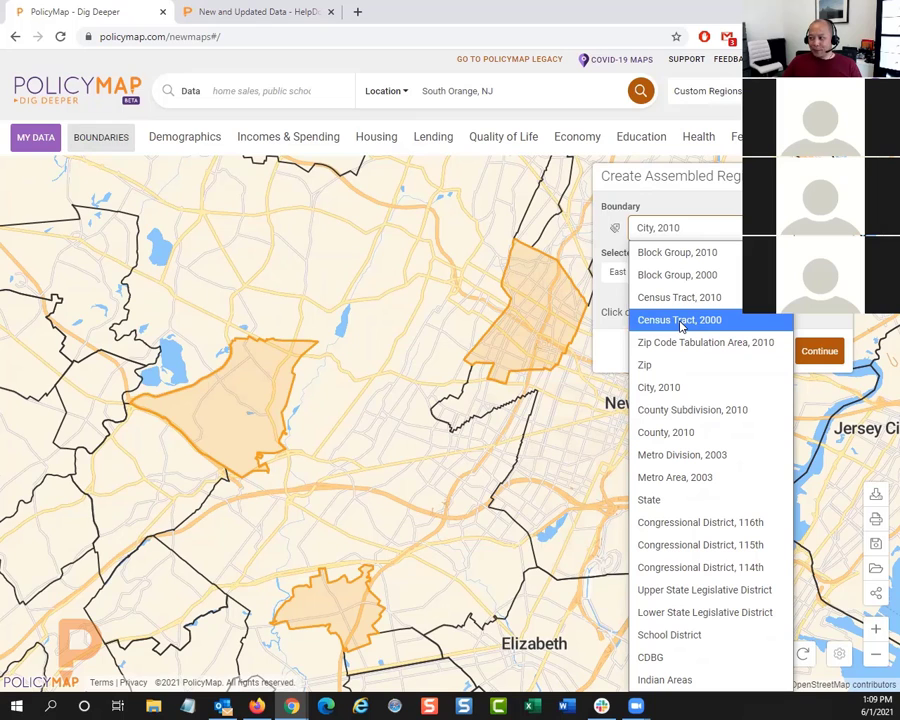
click(735, 228)
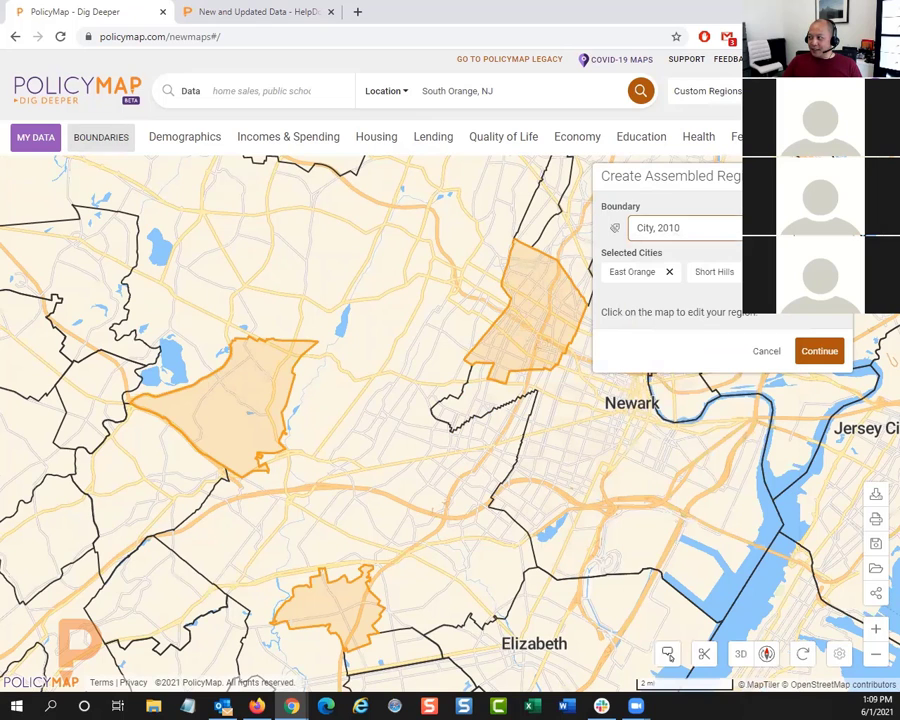
click(836, 176)
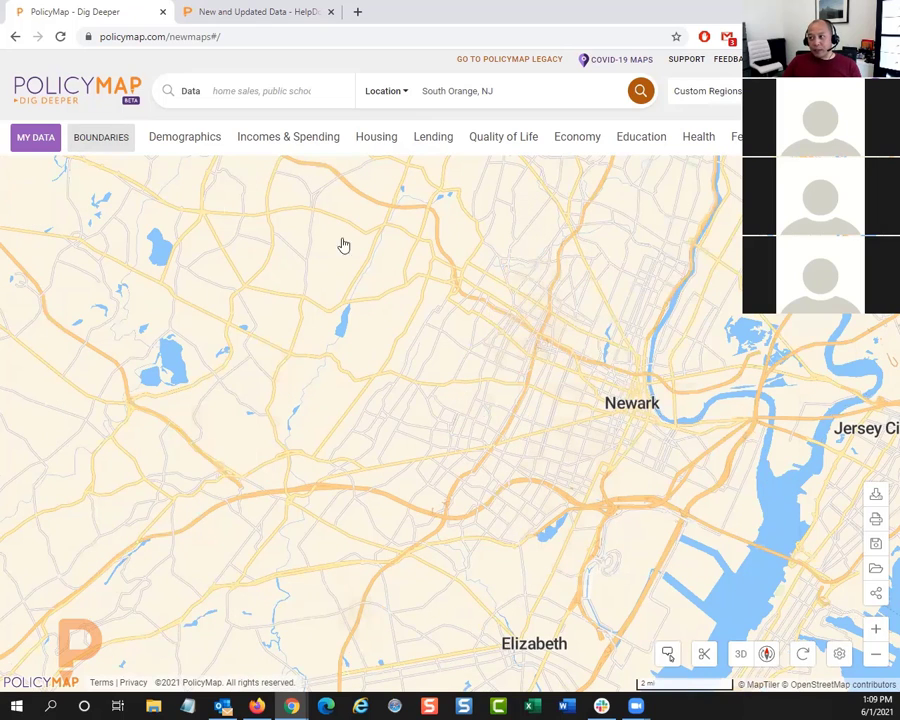
Step: Clear the place entered in the location search
drag(510, 88, 392, 92)
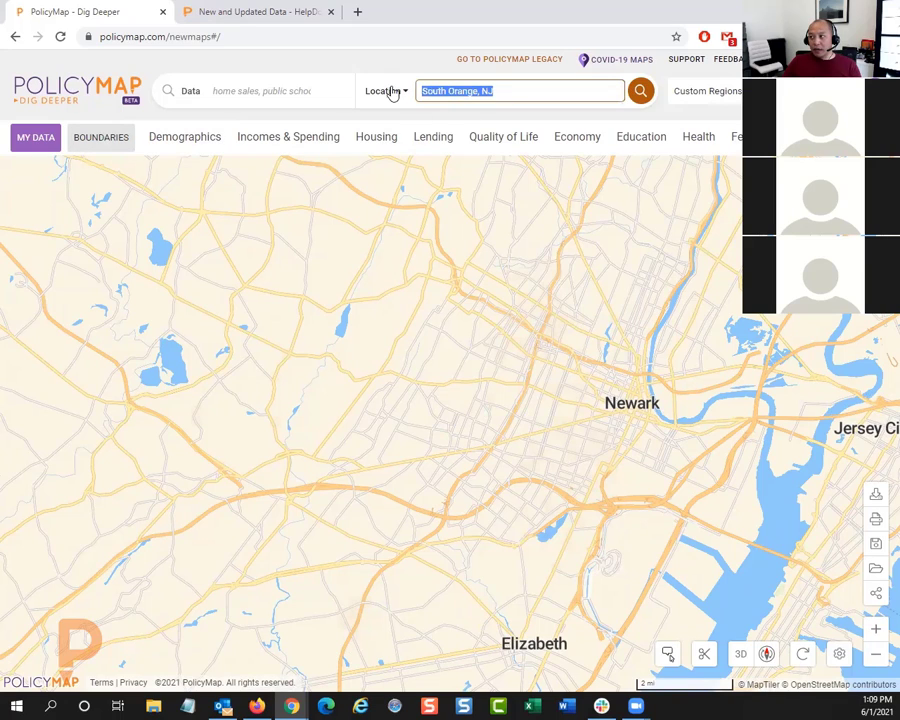
key(BackSpace)
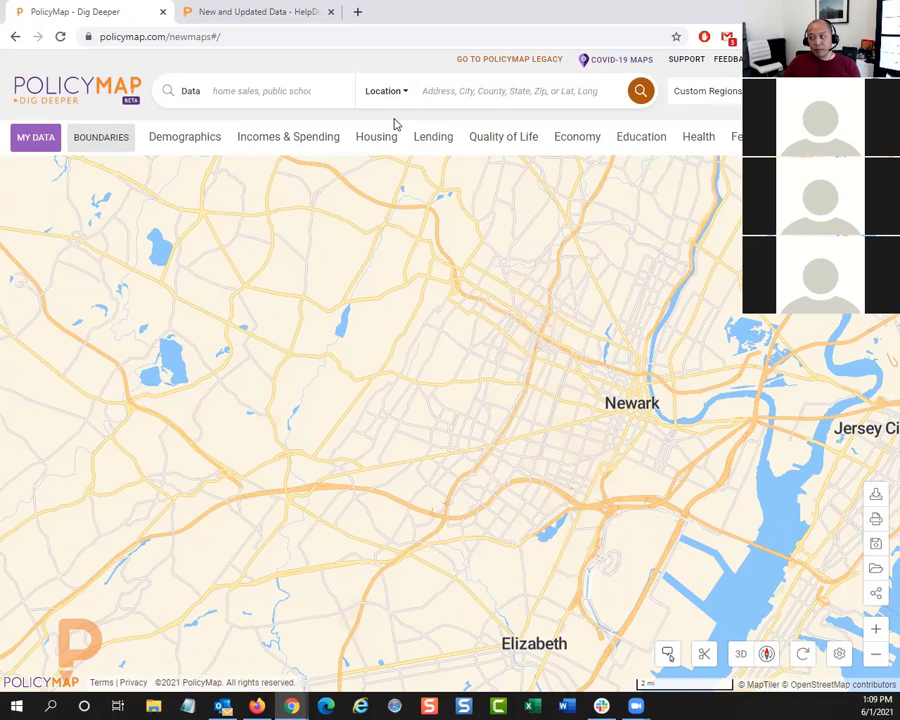
Step: Add the Block Groups (2010) and Census Tracts (2010) boundaries to the map, toggling the block group labels
click(101, 146)
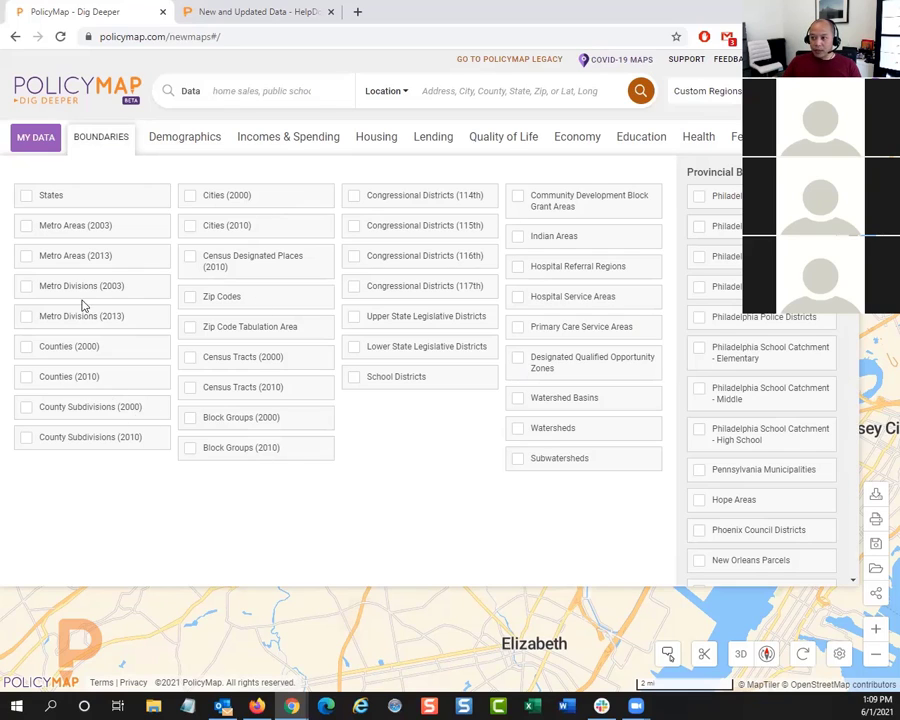
click(229, 453)
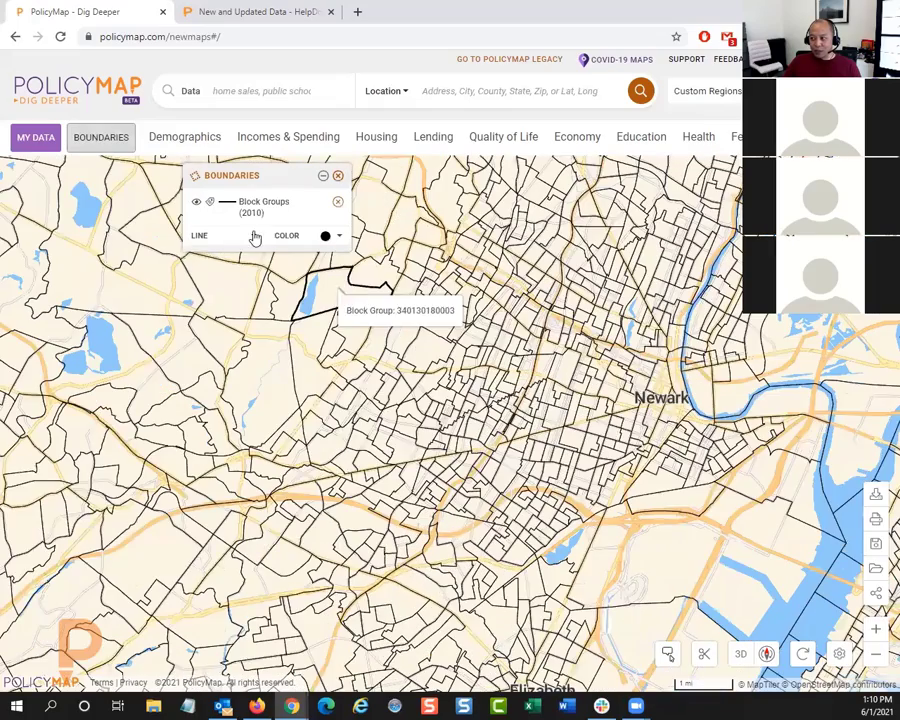
click(210, 203)
click(210, 203)
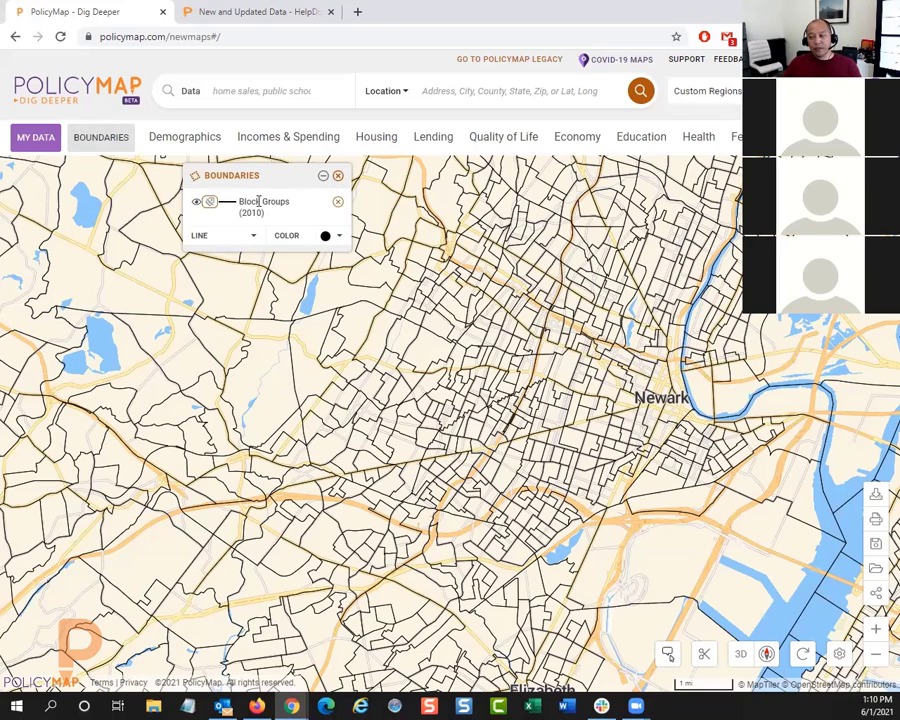
click(98, 135)
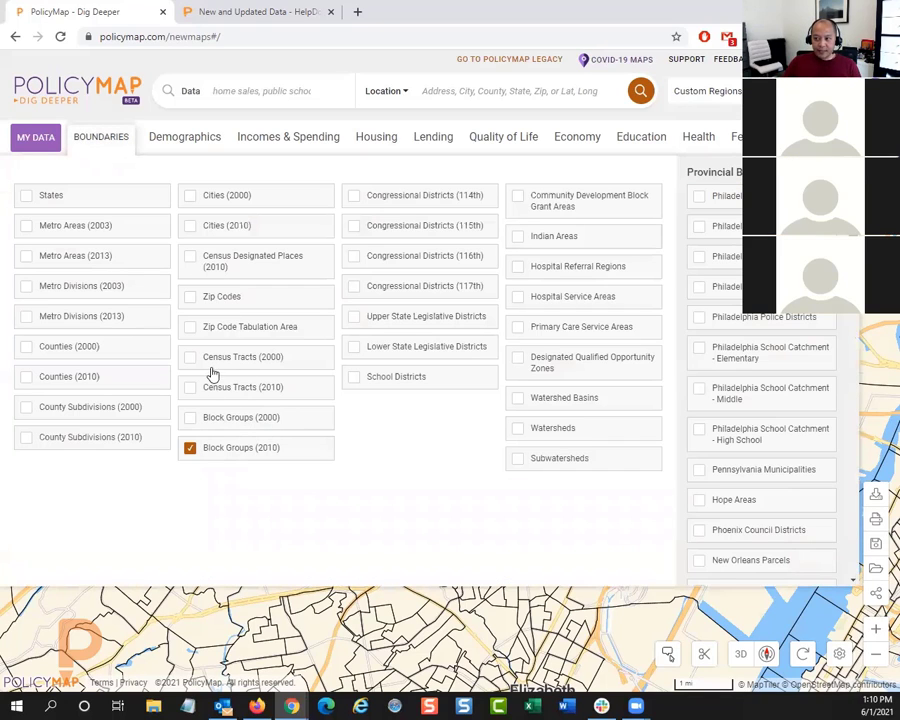
click(228, 390)
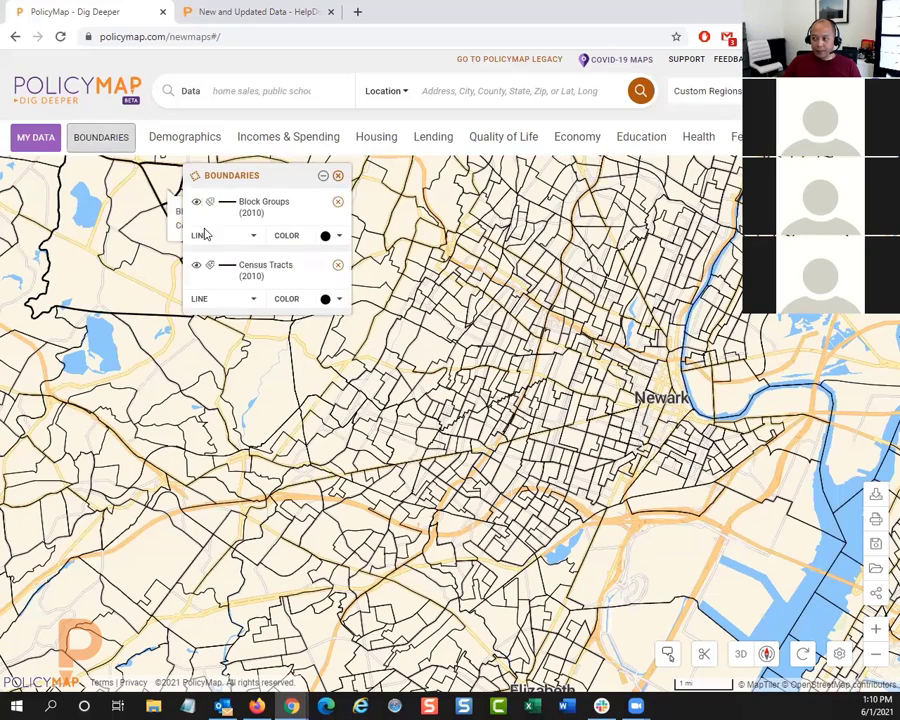
Step: Toggle the Census Tracts (2010) labels, and set that boundary's line weight to Large and its color to blue
click(209, 266)
click(208, 267)
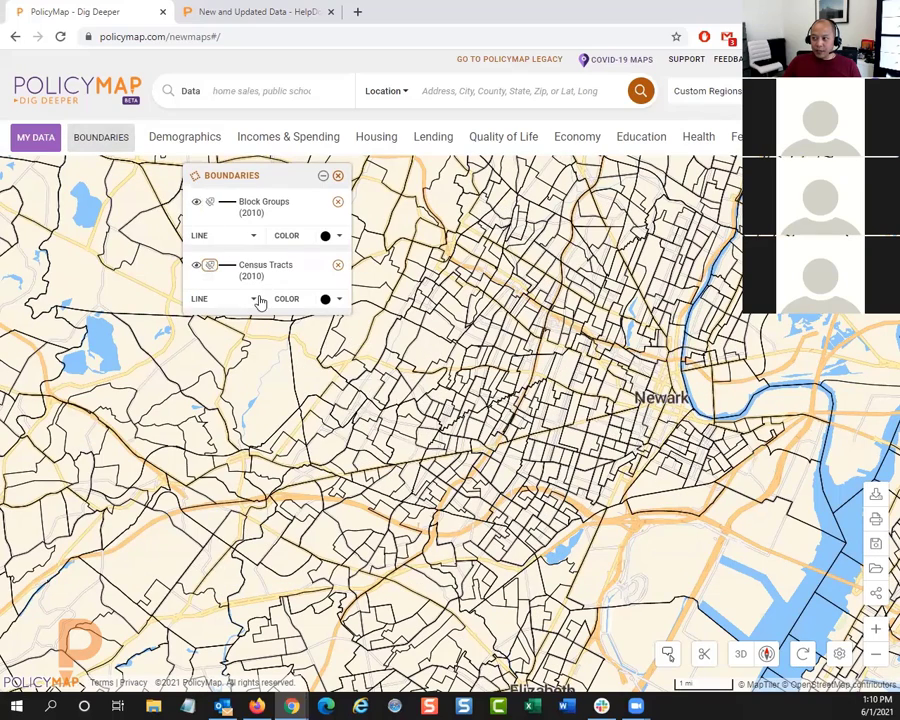
click(230, 304)
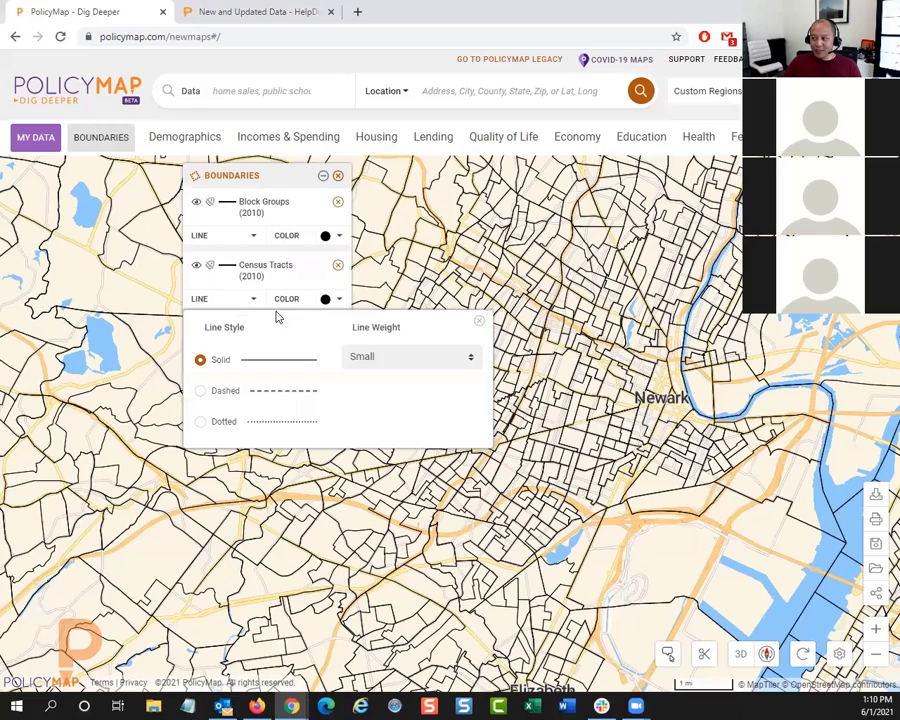
click(372, 364)
click(370, 423)
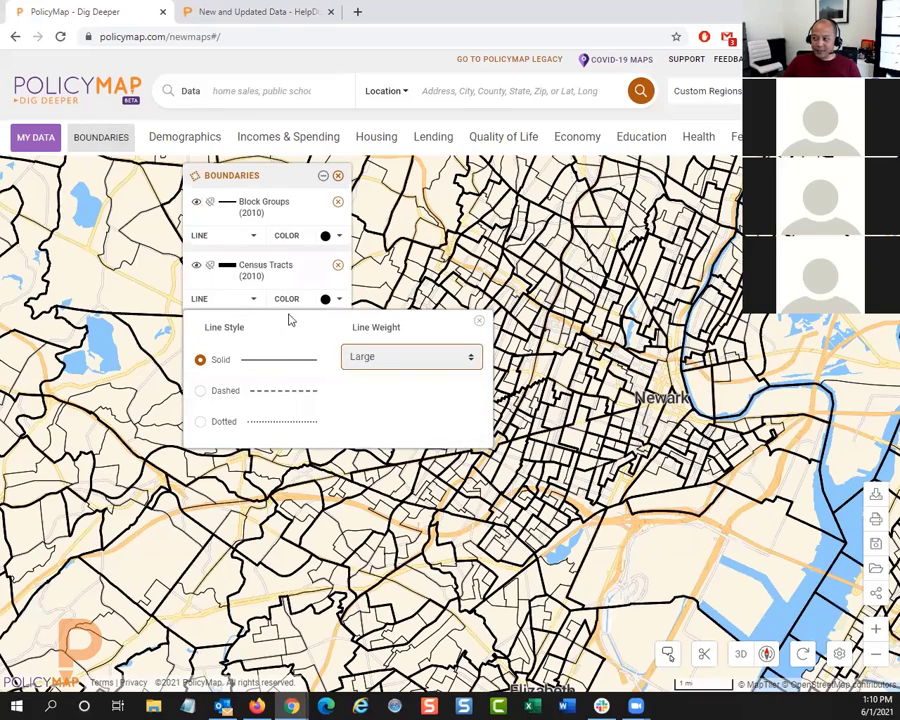
click(297, 302)
click(273, 323)
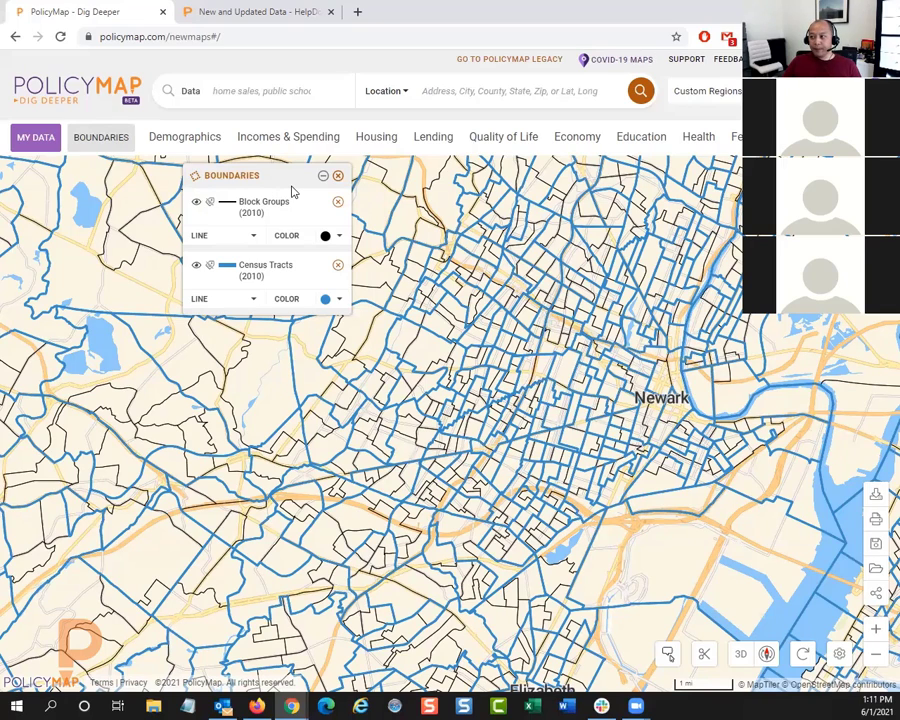
Step: Check the list of available boundary types, and inspect the block group and census tract identifiers west of Newark
click(97, 137)
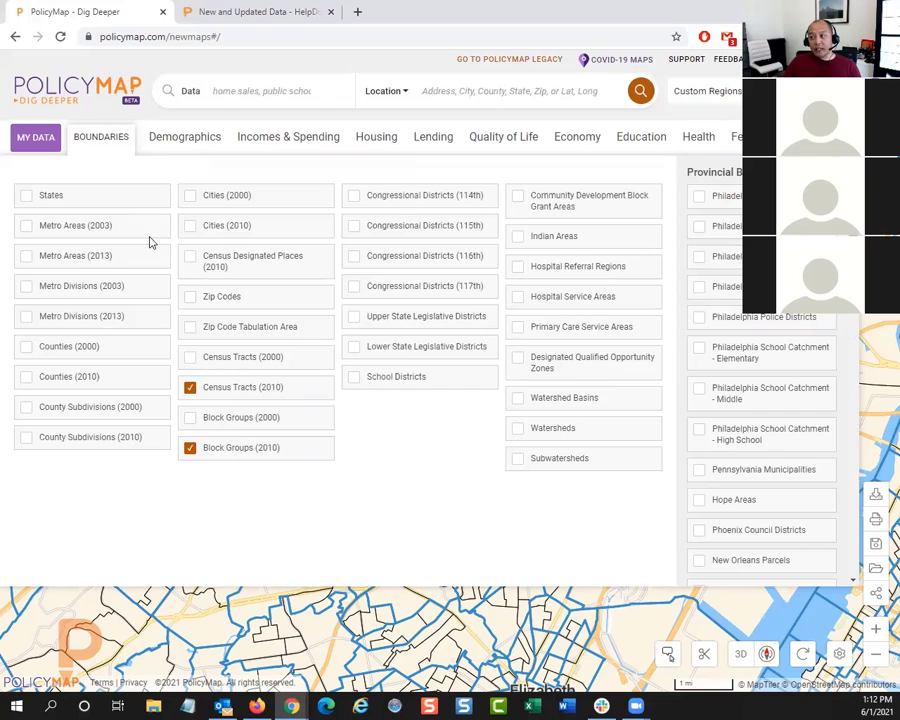
click(98, 140)
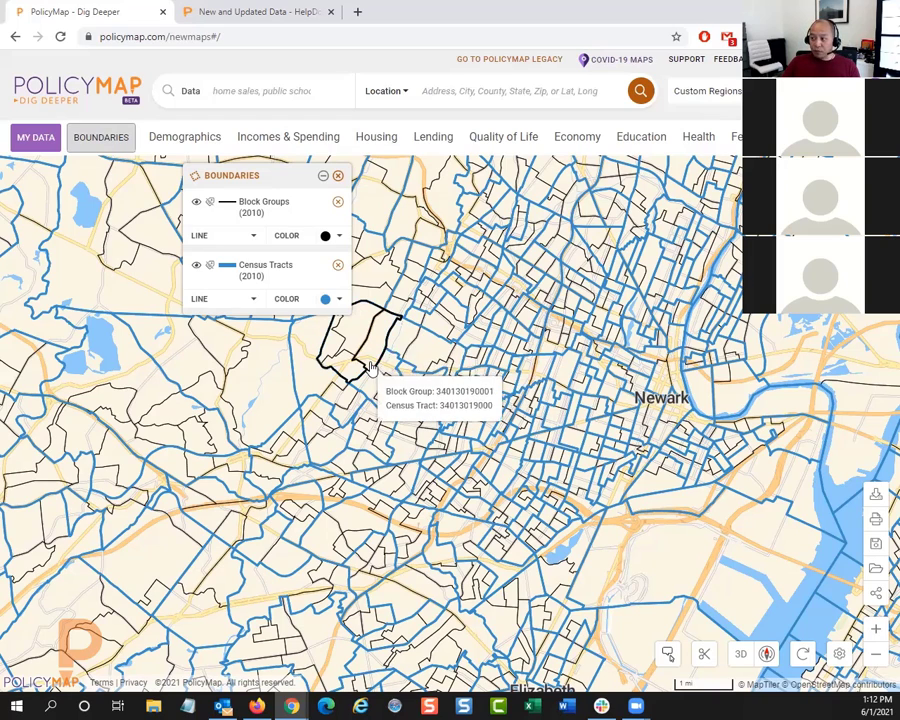
mouse_move(356, 353)
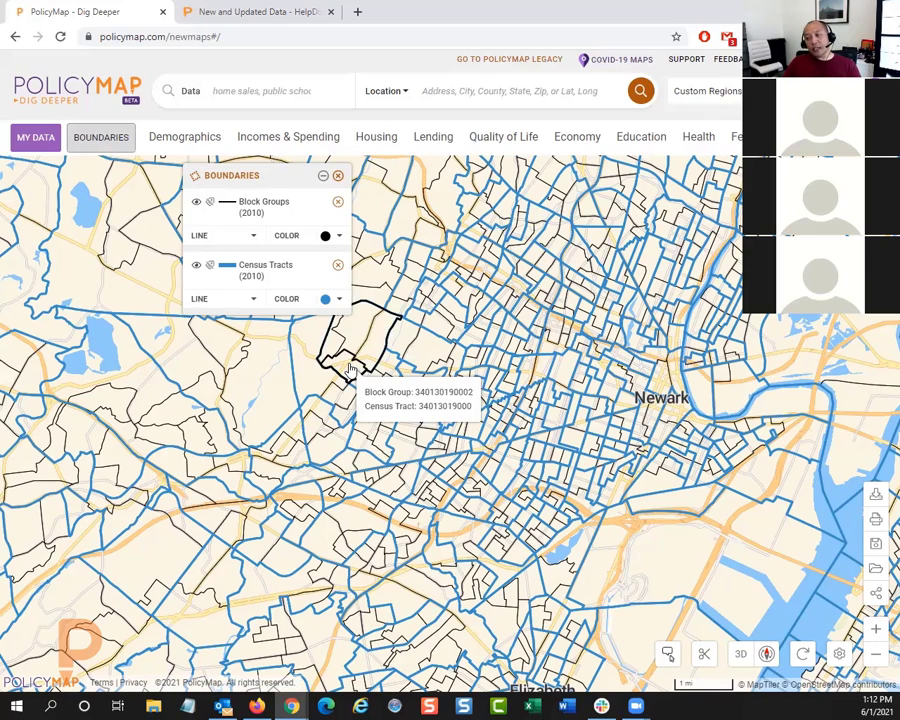
Step: Remove all boundaries from the map
click(339, 177)
drag(446, 394, 372, 398)
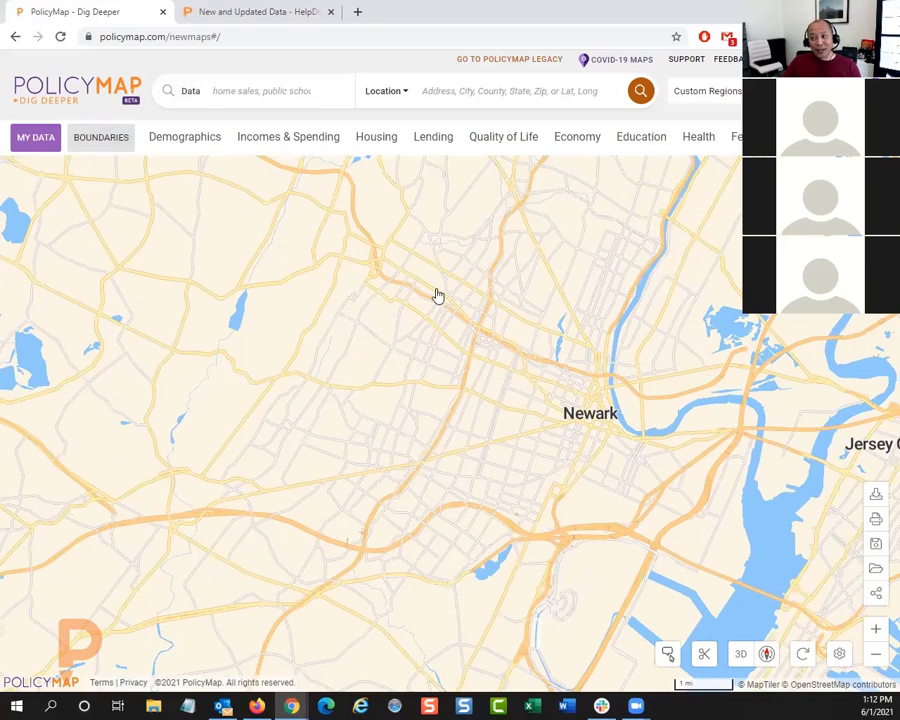
Step: Browse the provincial boundaries offered for specific cities and counties, and close the boundary list without selecting any
click(117, 146)
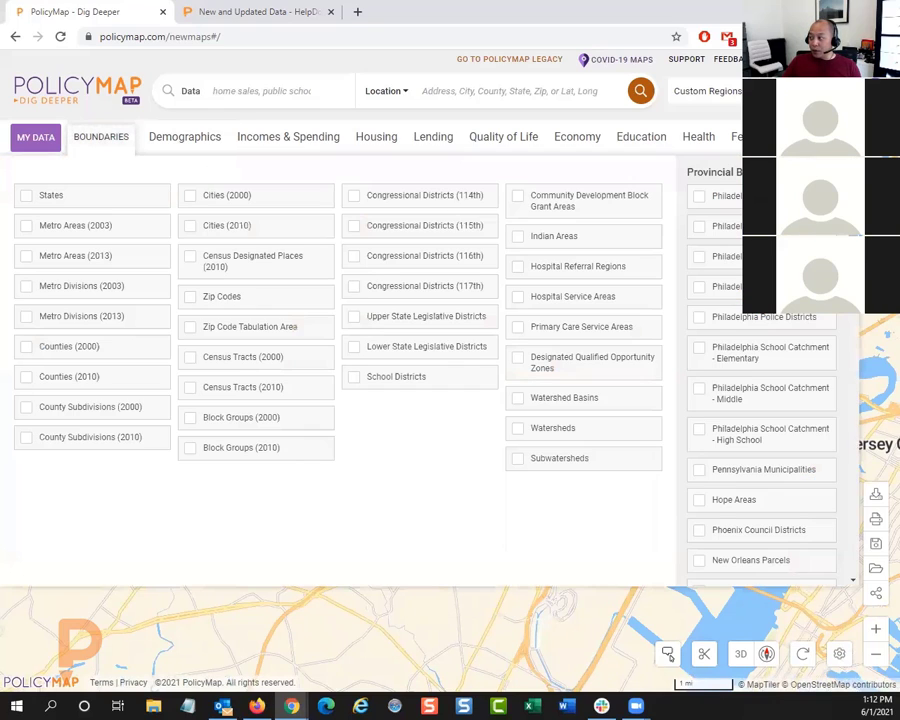
scroll(760, 418, down, 2)
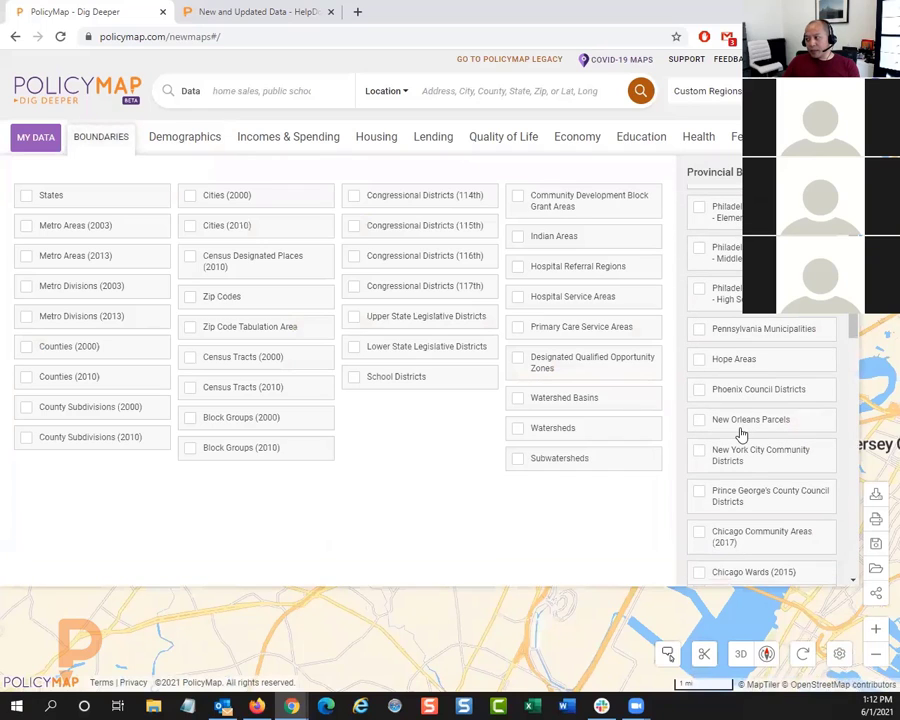
scroll(741, 433, down, 2)
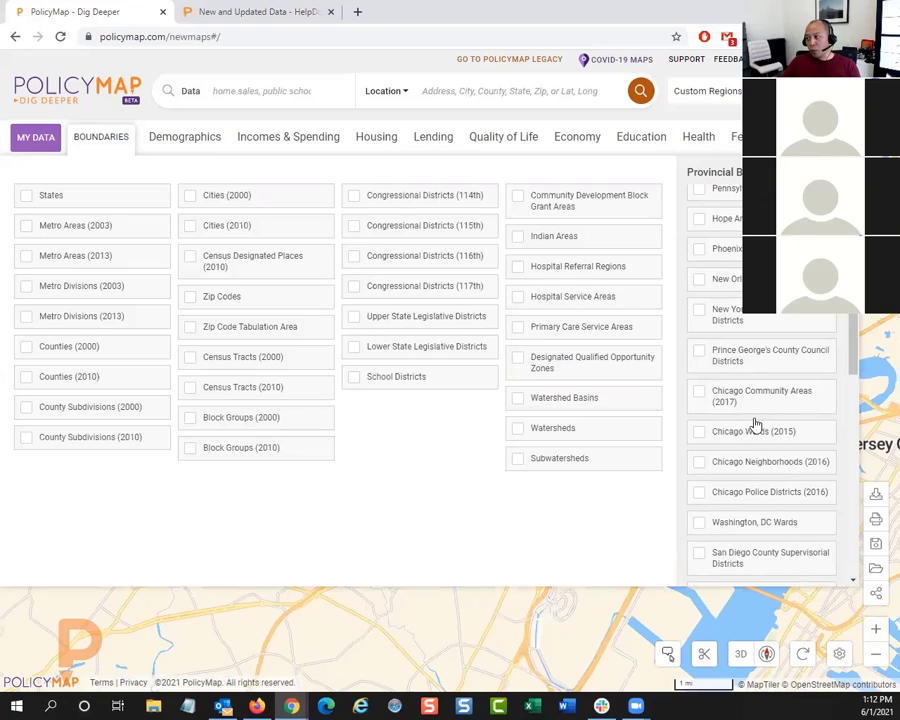
scroll(757, 425, up, 3)
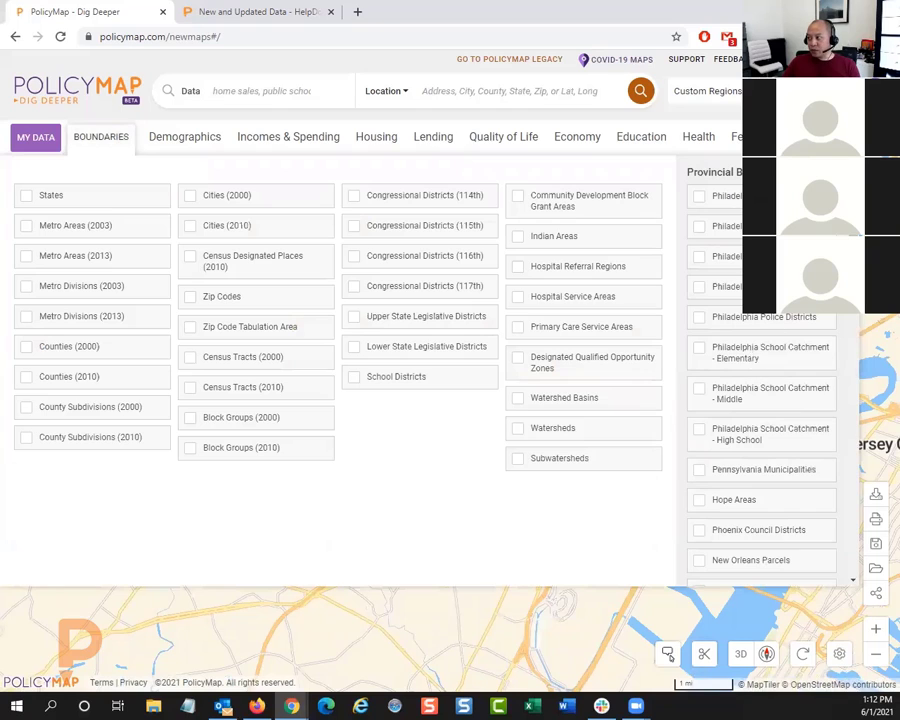
scroll(735, 395, down, 1)
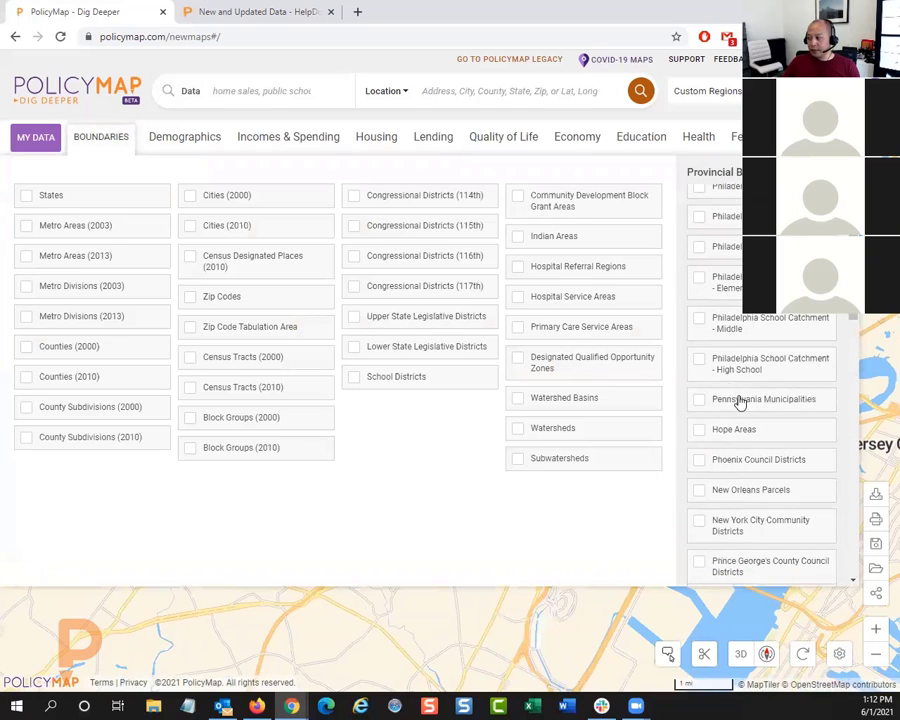
scroll(740, 410, down, 3)
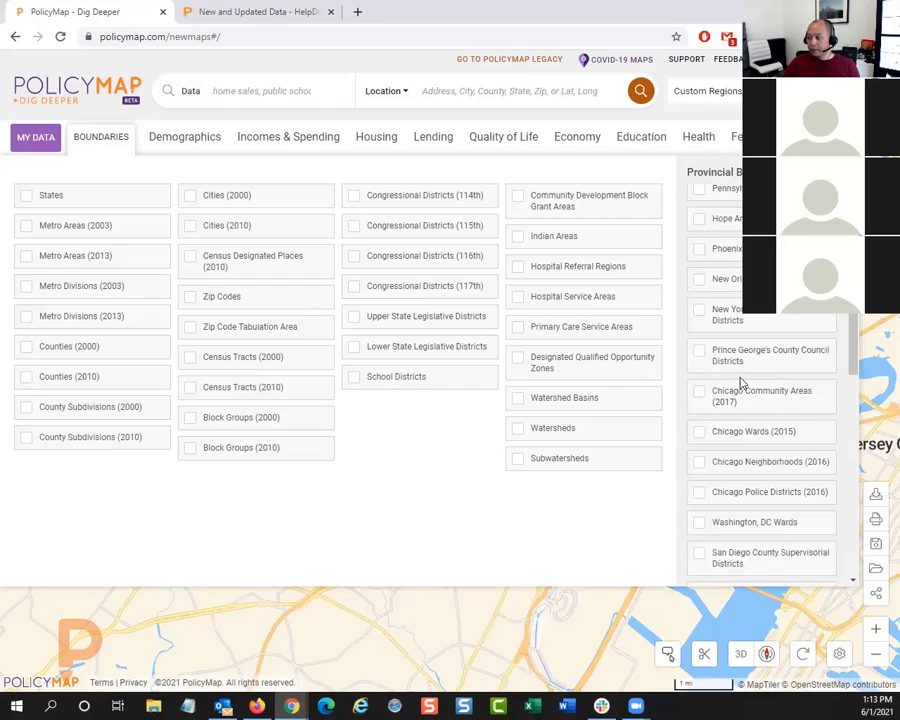
scroll(741, 385, down, 1)
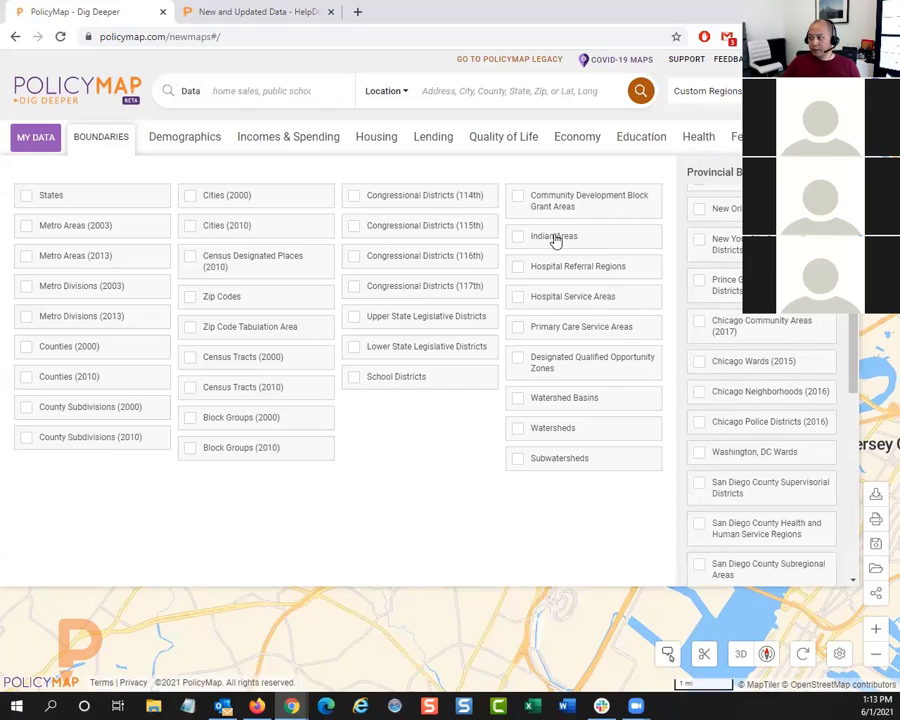
click(107, 140)
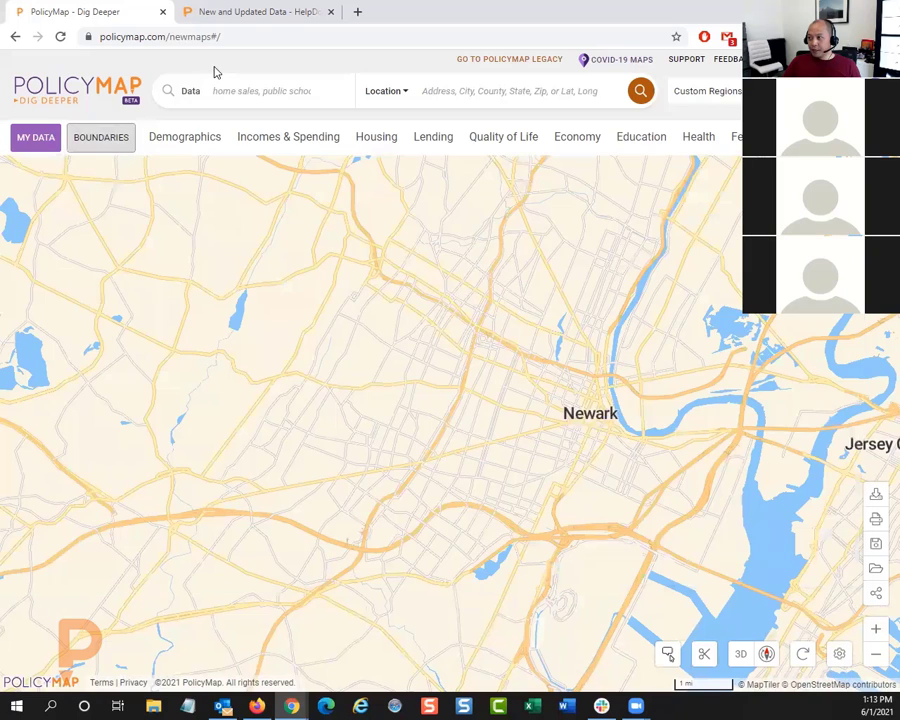
Step: Look through the data categories Demographics, Incomes & Spending, Housing and Lending
click(190, 135)
click(280, 142)
click(387, 140)
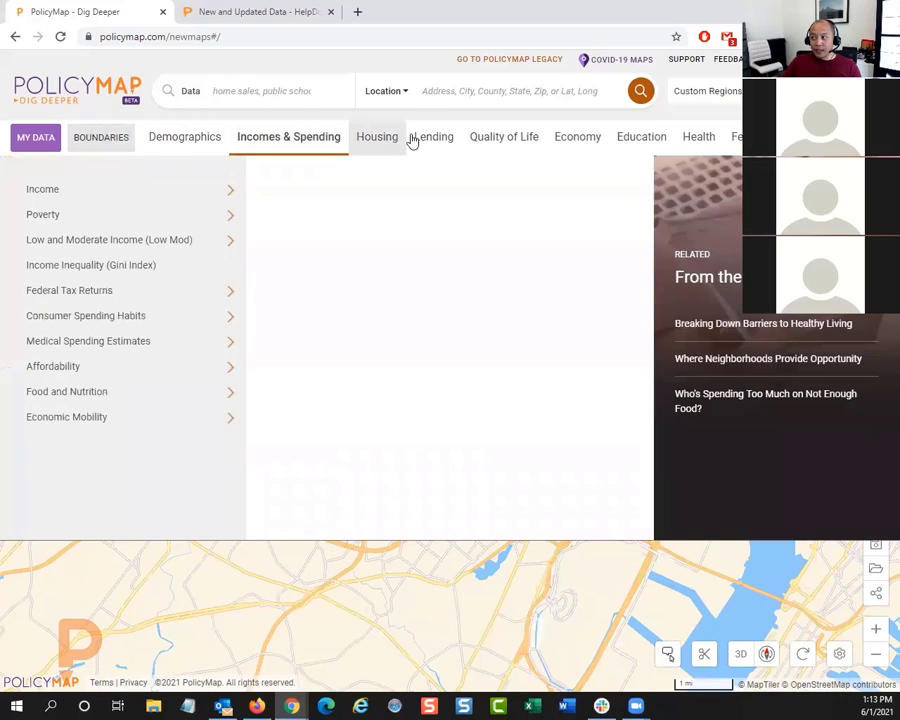
click(440, 143)
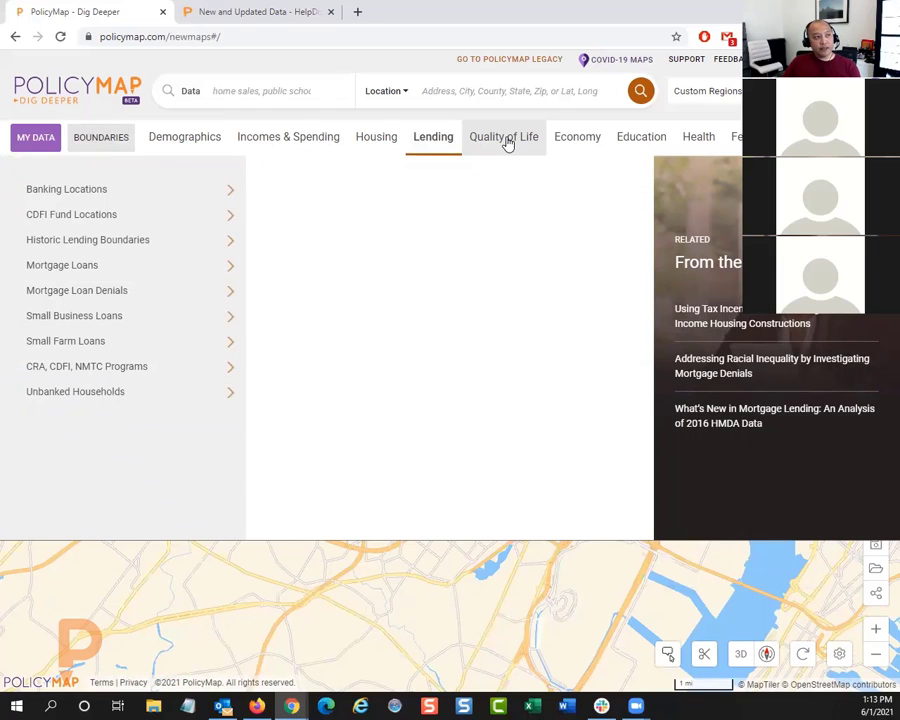
Step: Switch to the New and Updated Data help page and read through its recent data update entries
click(246, 13)
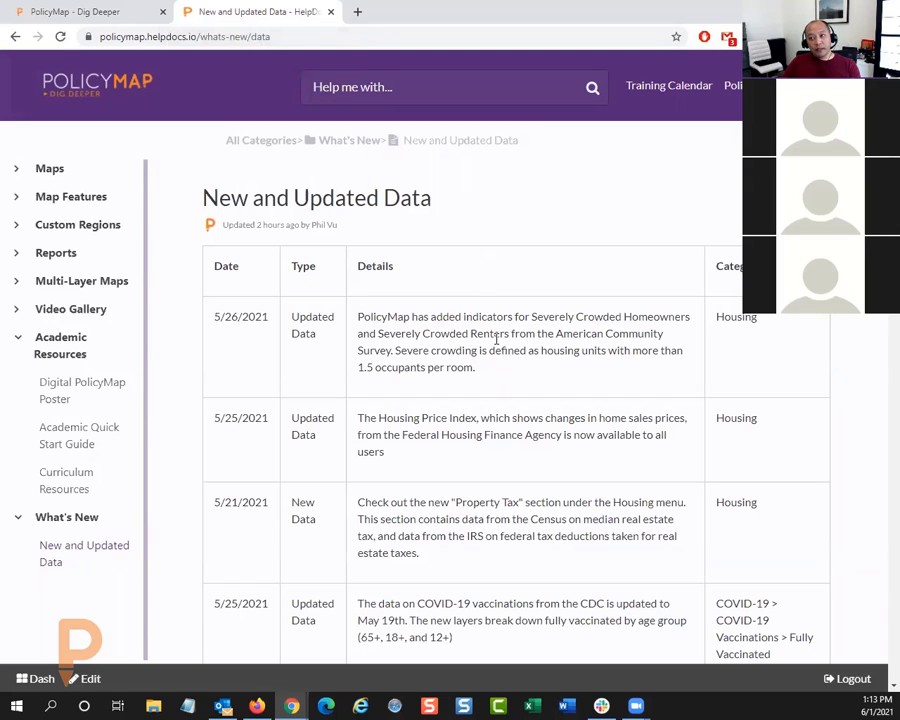
scroll(497, 361, down, 1)
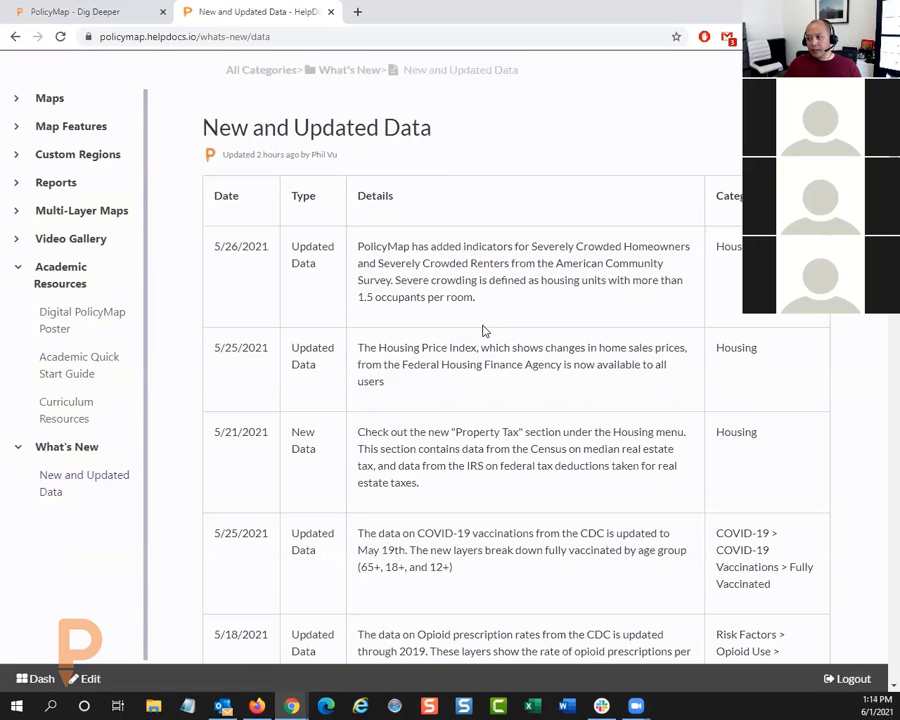
scroll(494, 361, down, 3)
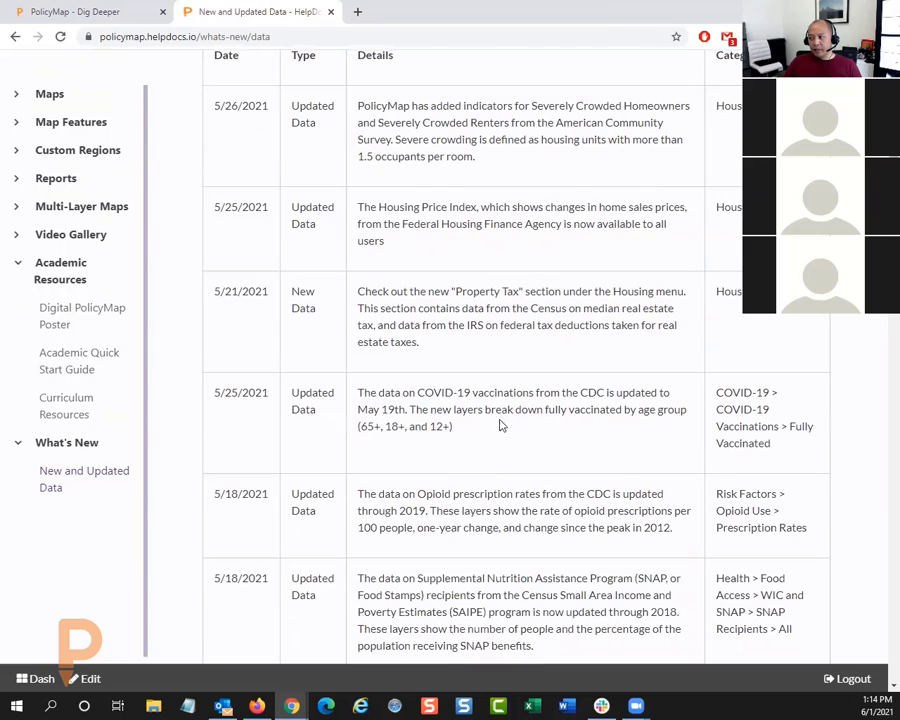
scroll(500, 410, down, 2)
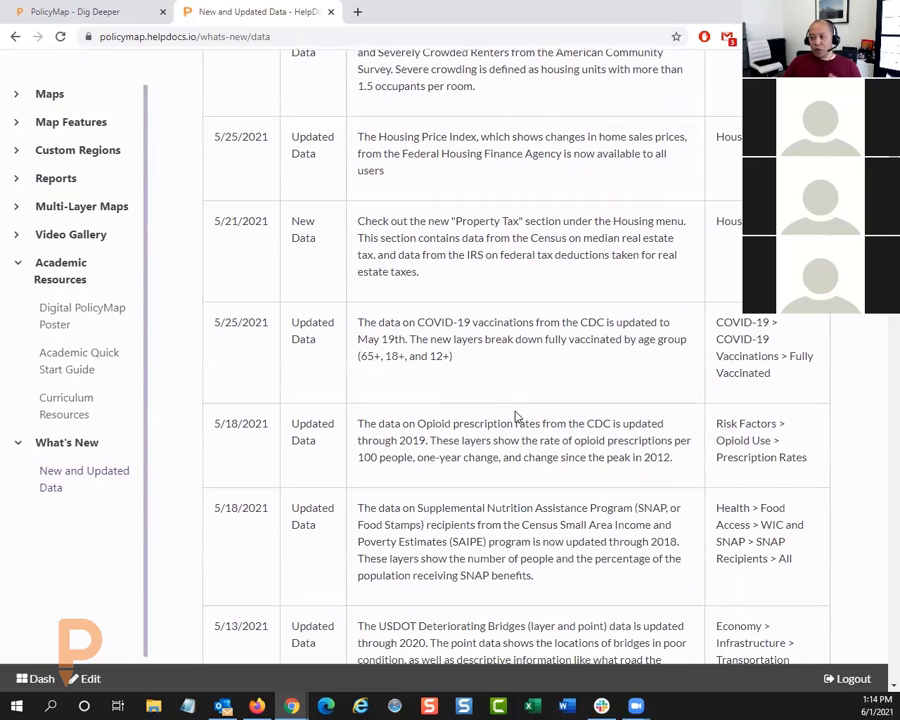
scroll(512, 426, down, 3)
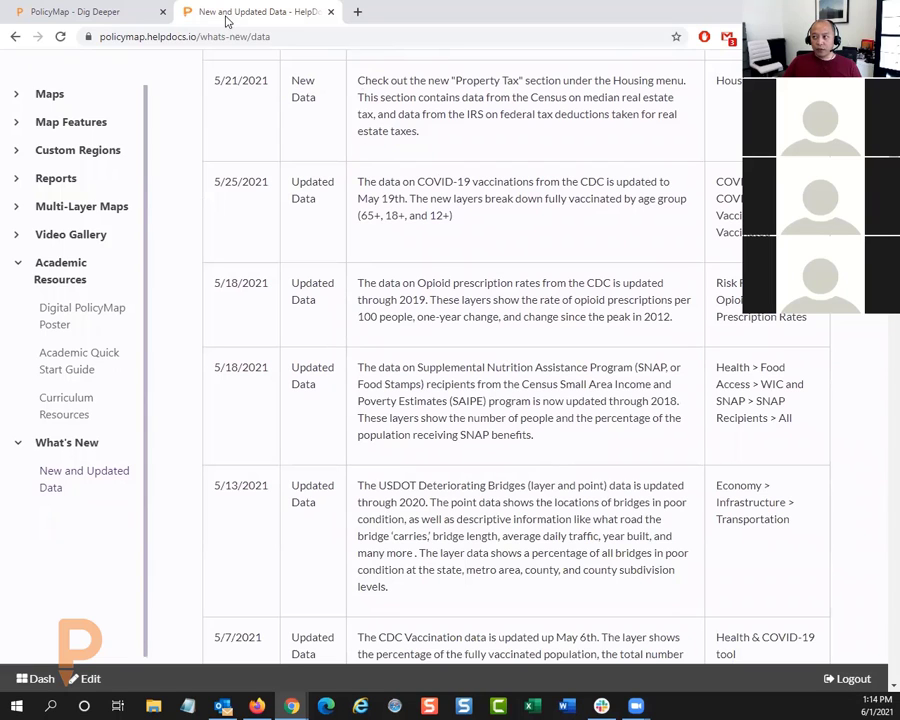
Step: Return to the PolicyMap map and search the data for "insurance"
click(120, 10)
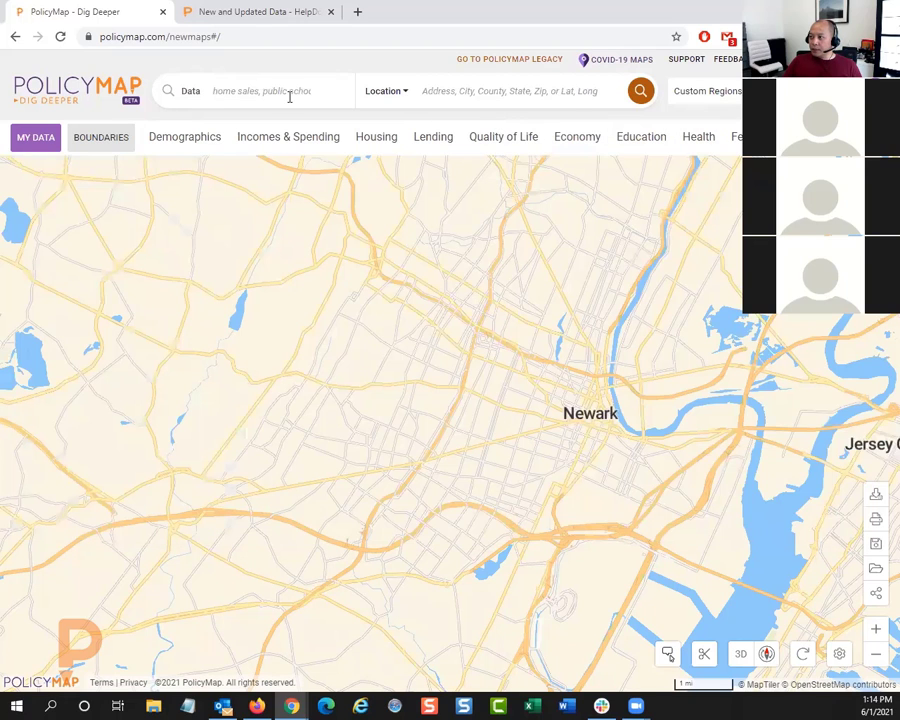
click(290, 91)
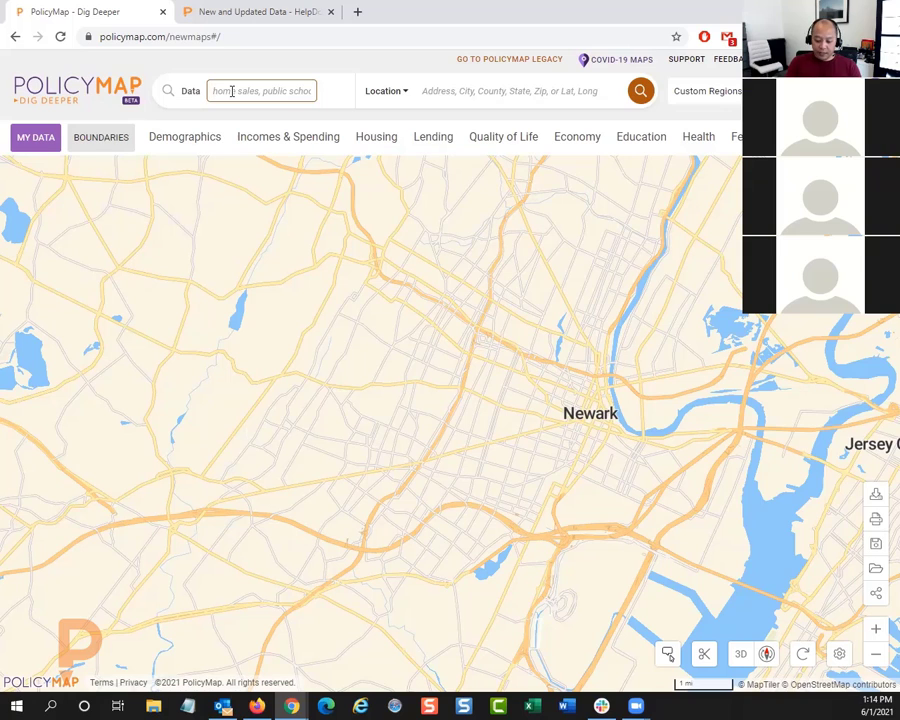
text(insurance)
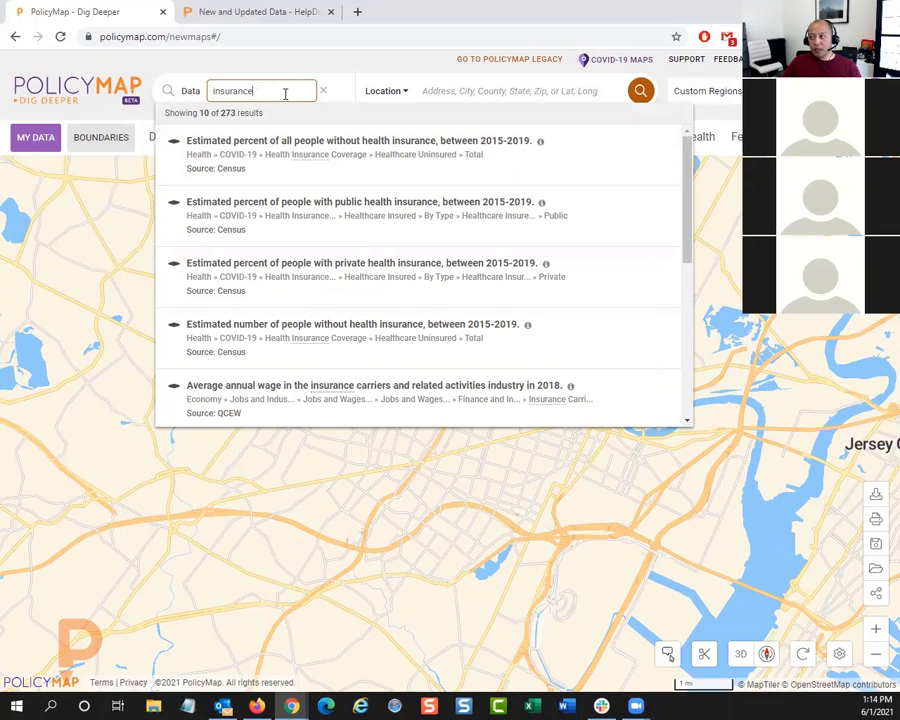
Step: Search the data for "asthma" instead, and map the estimated percent of adults reporting to have asthma in 2018
drag(277, 92, 190, 89)
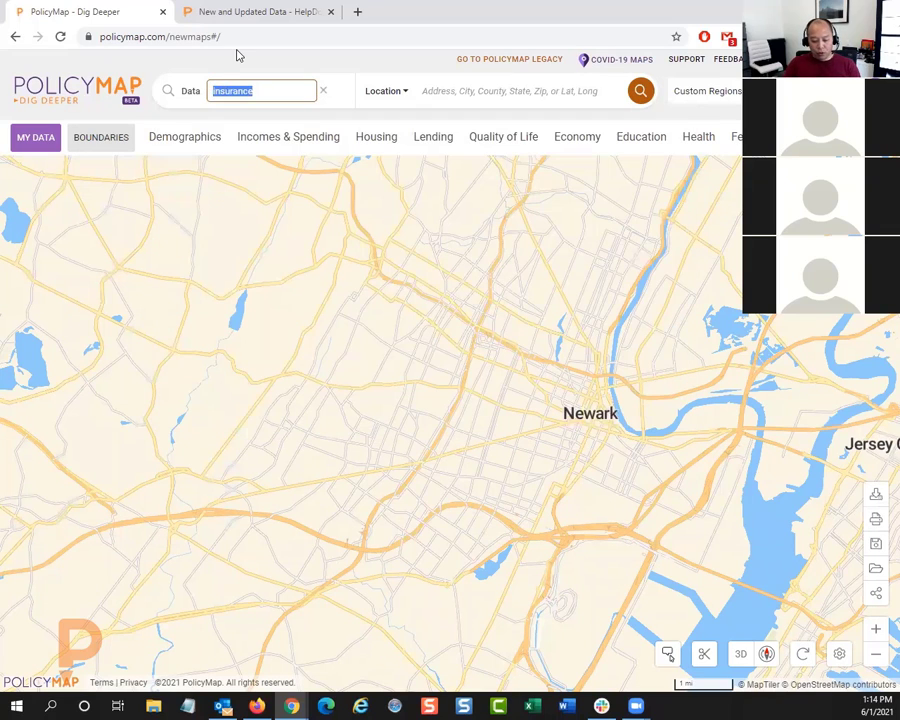
text(asthma)
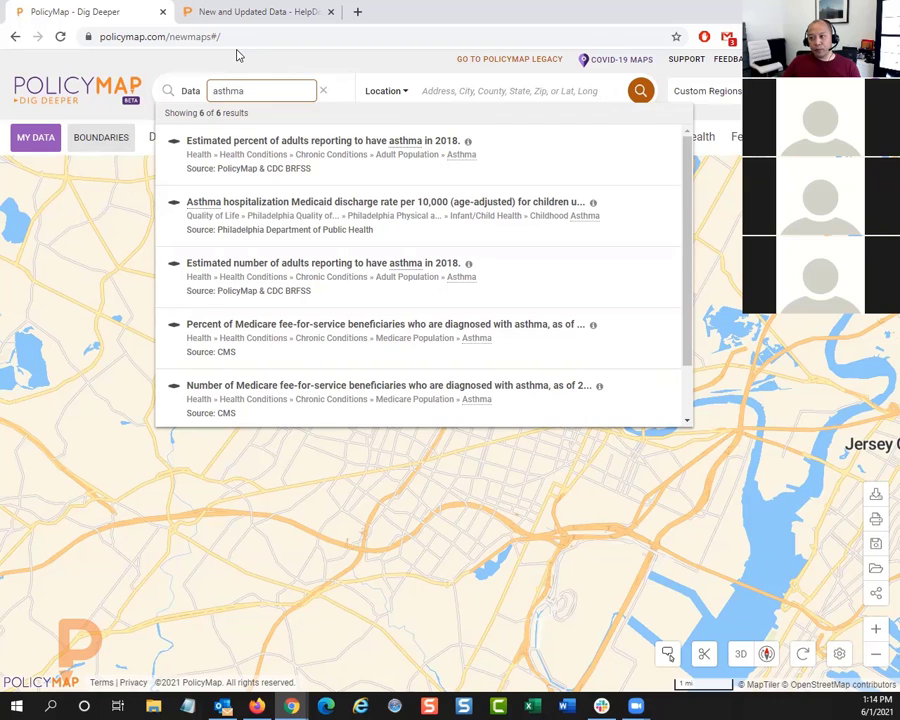
click(318, 150)
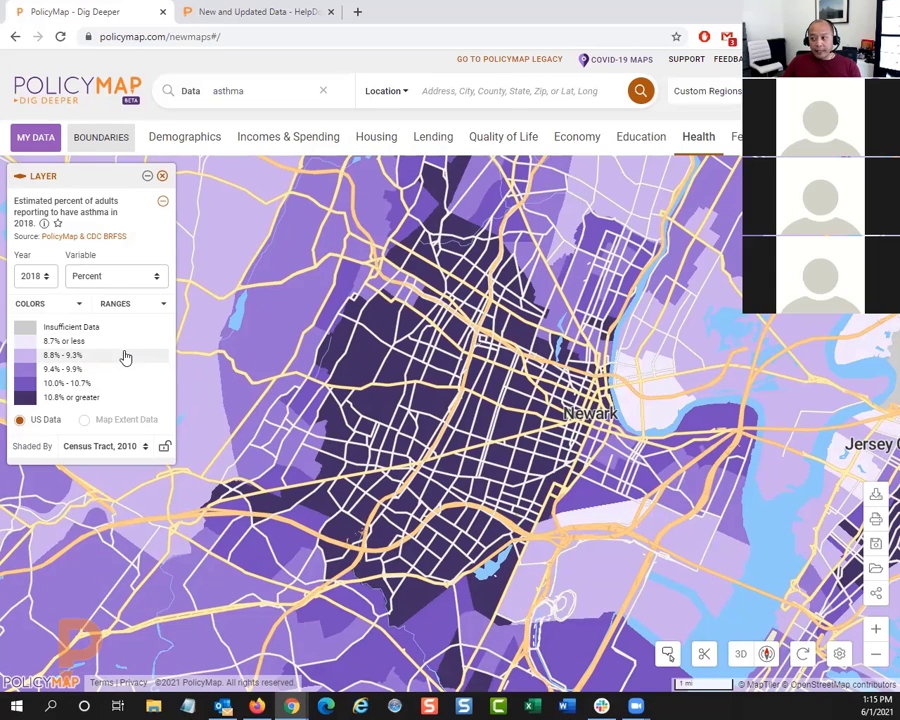
Step: Read the asthma layer's description, and examine the data directory entry for its PolicyMap & CDC BRFSS source
click(43, 224)
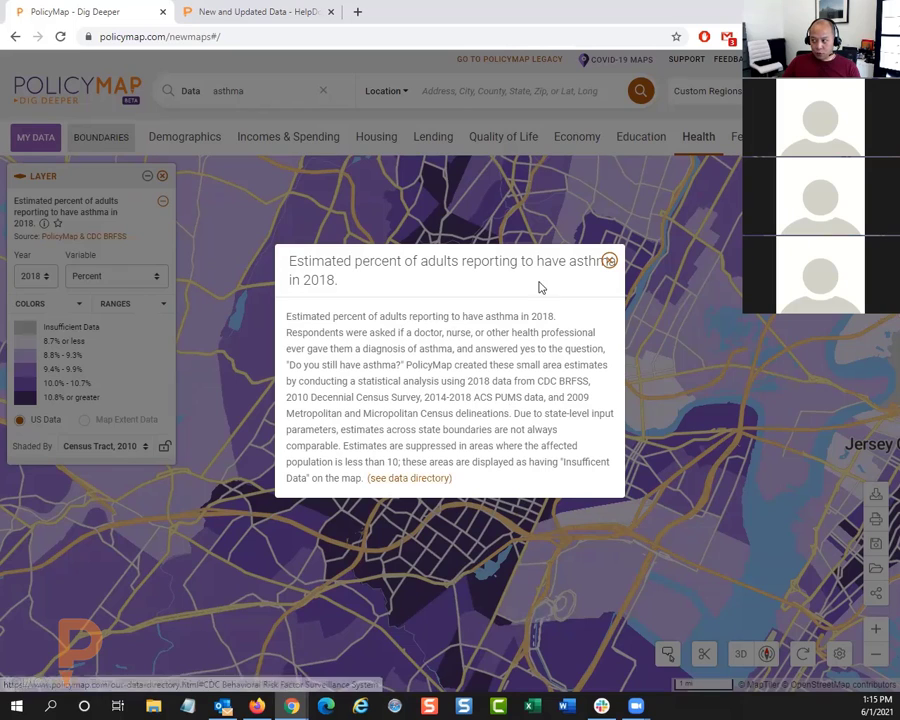
click(609, 261)
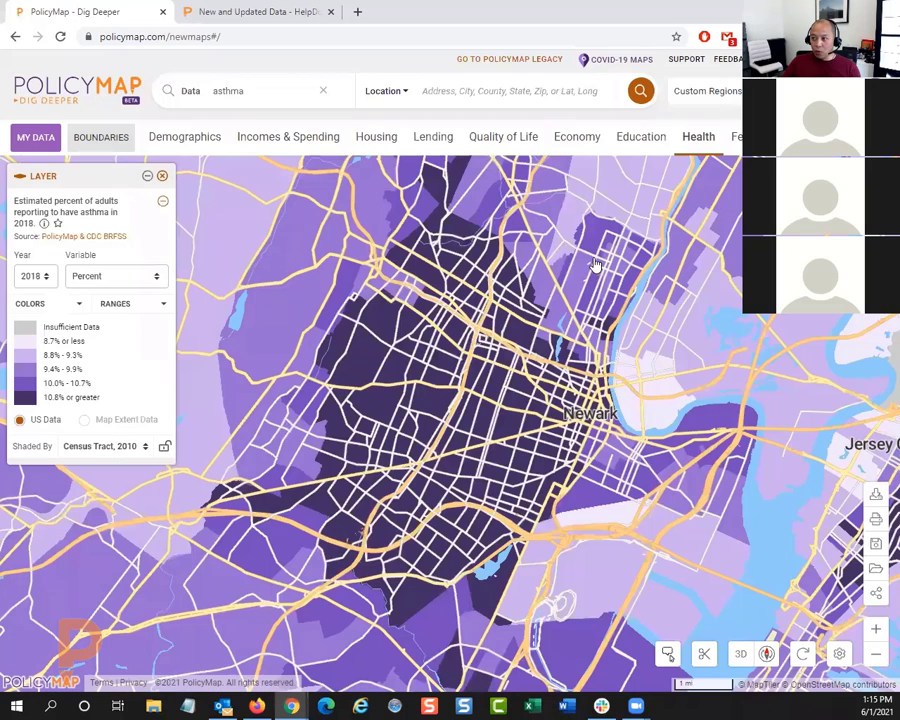
click(53, 240)
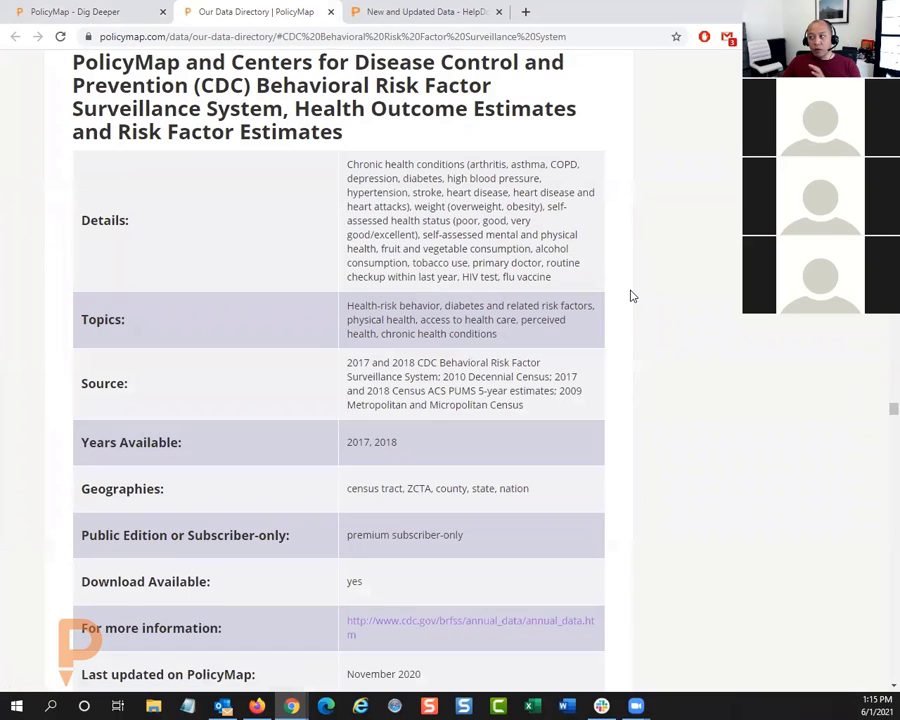
scroll(630, 296, up, 10)
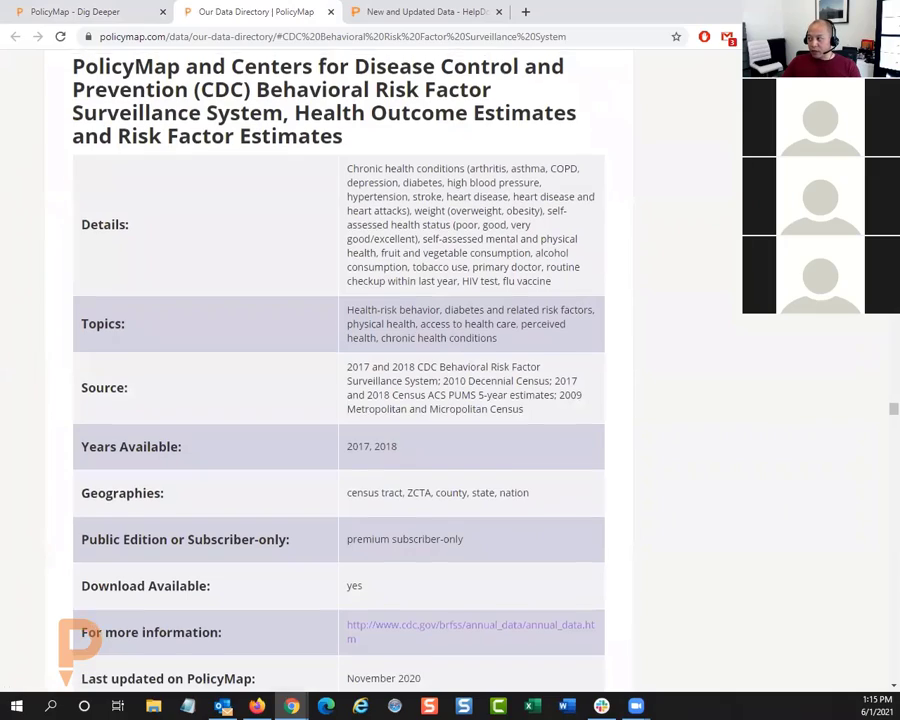
scroll(548, 320, down, 9)
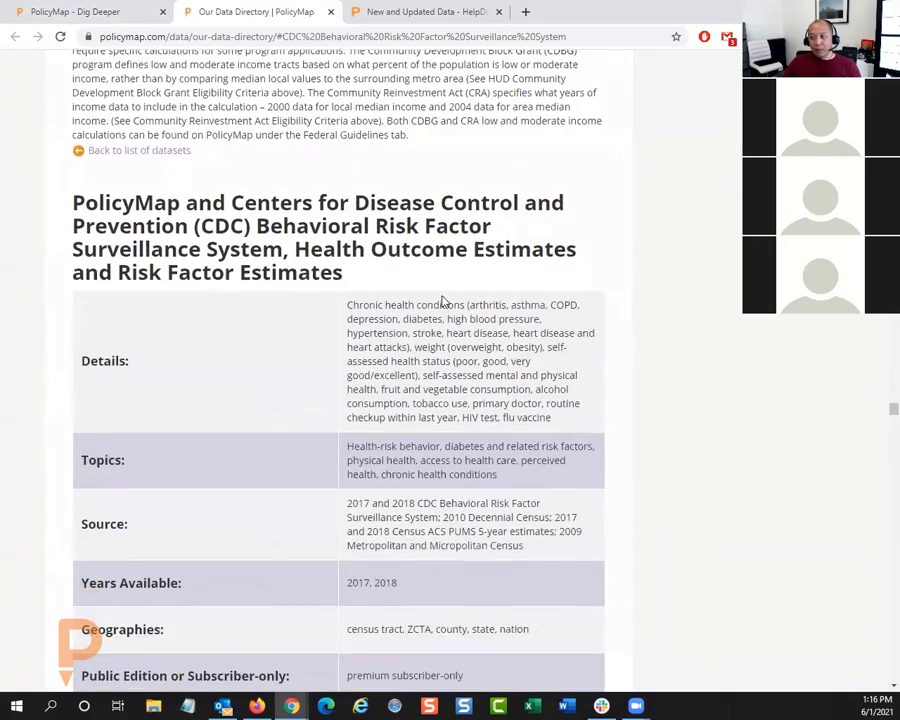
scroll(478, 282, down, 1)
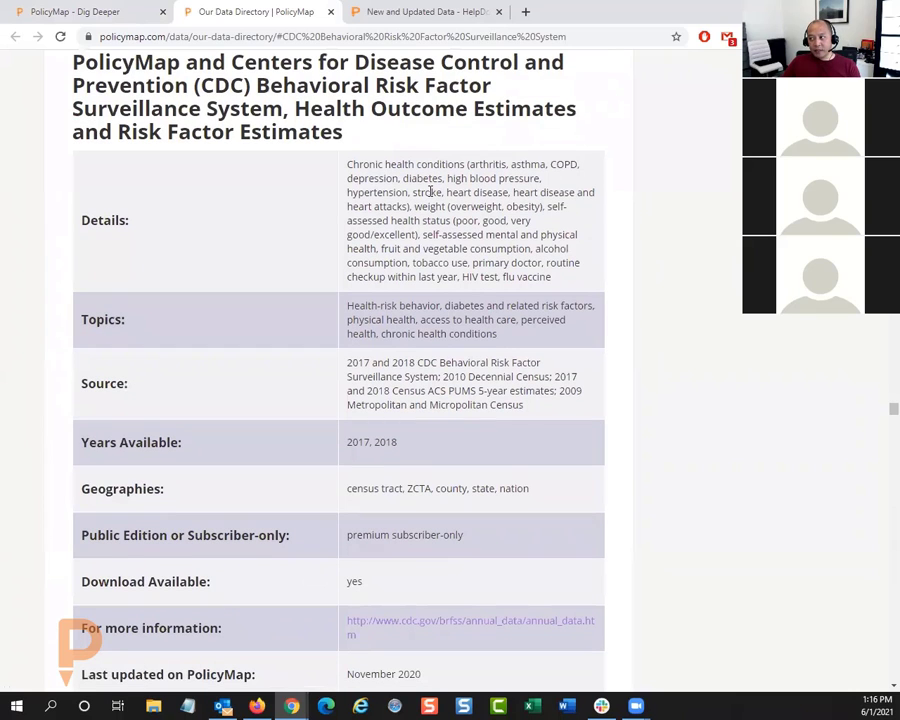
Step: Read through the directory entry's source details and description of the CDC BRFSS health estimates, and close the data directory
scroll(420, 270, down, 1)
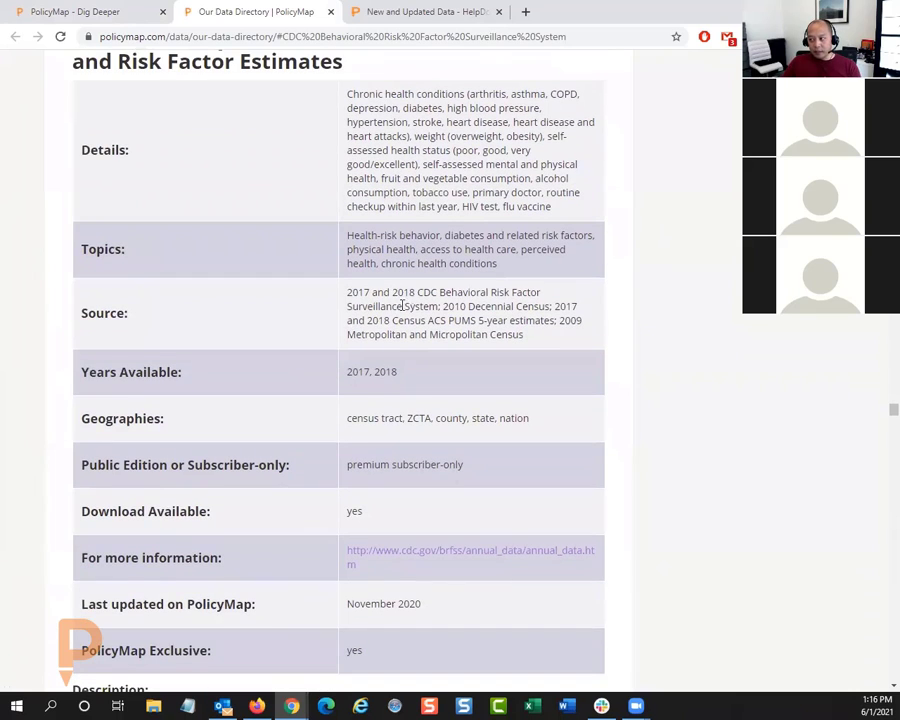
scroll(405, 310, down, 1)
scroll(355, 330, down, 2)
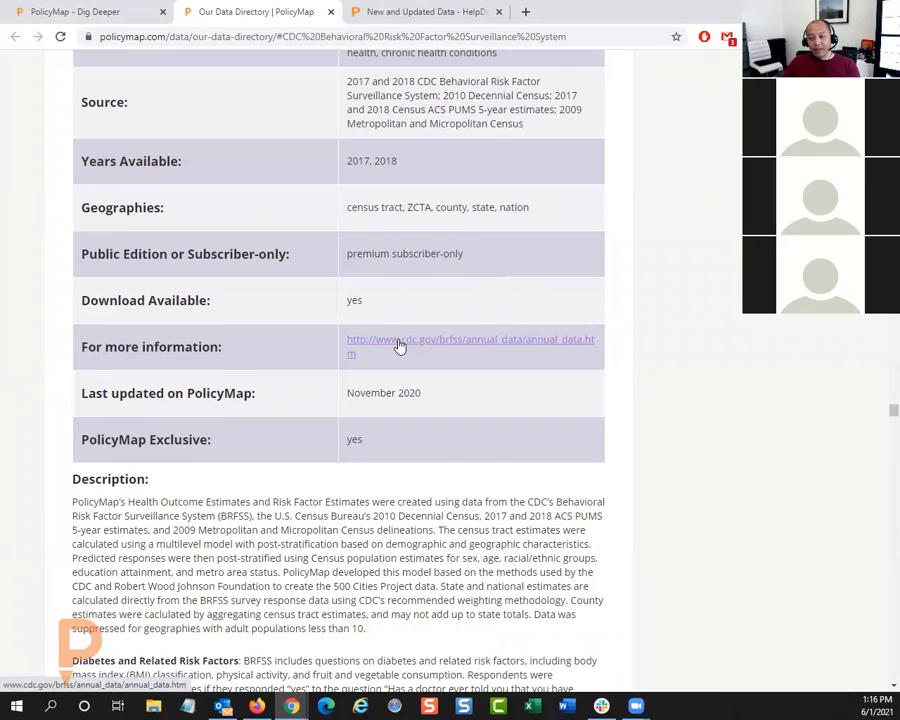
scroll(450, 360, down, 4)
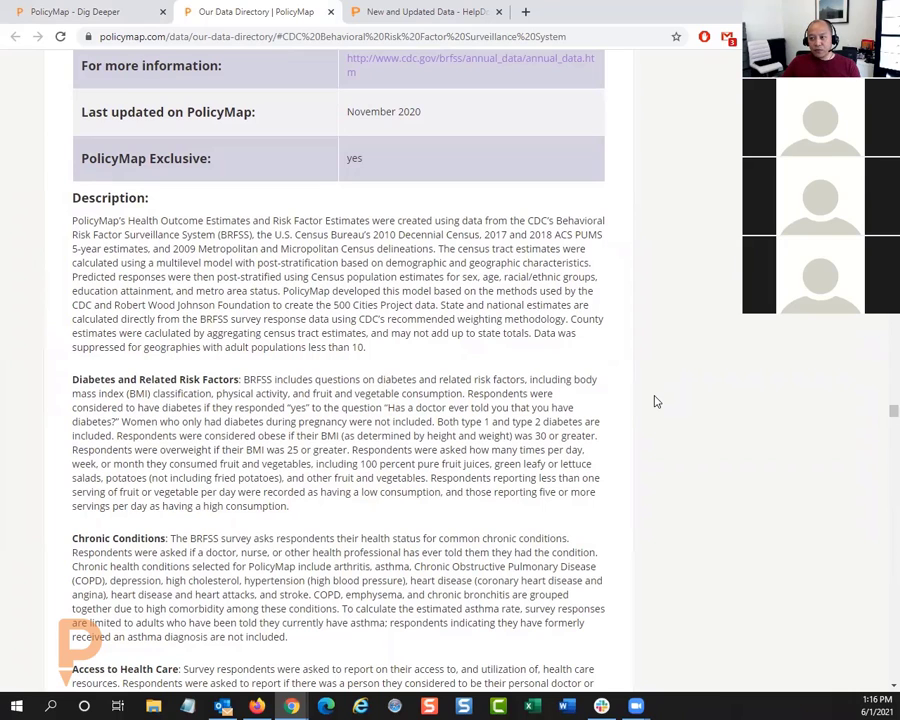
scroll(664, 398, down, 1)
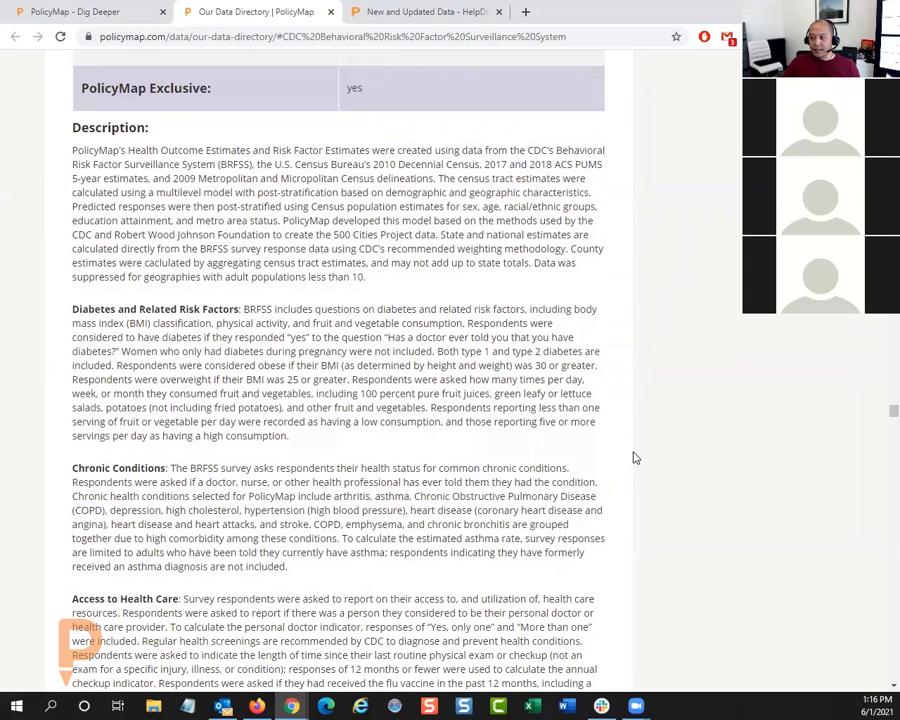
scroll(656, 449, down, 1)
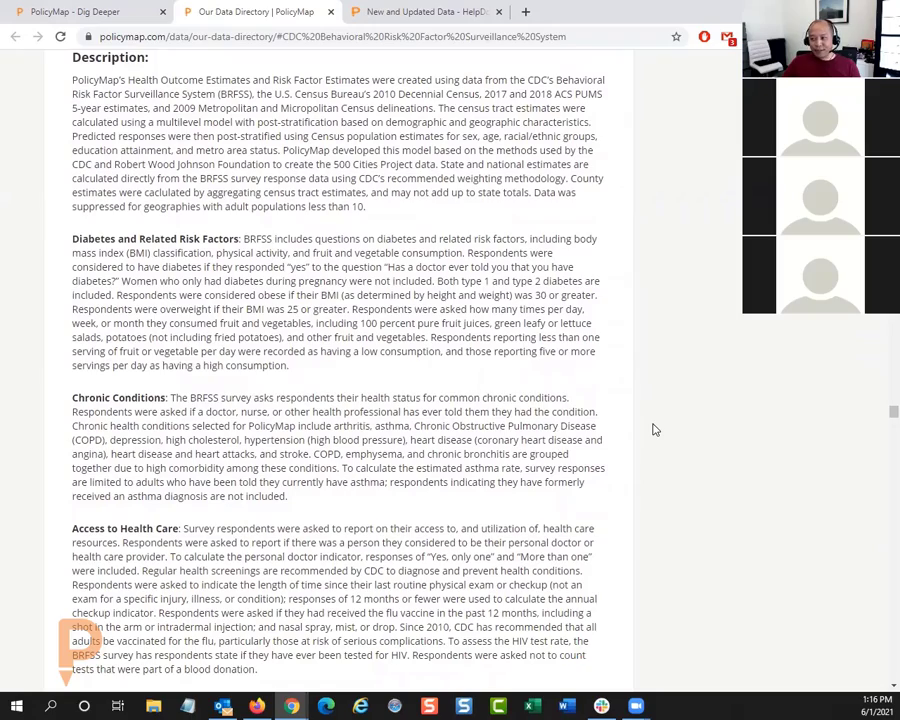
scroll(344, 436, down, 4)
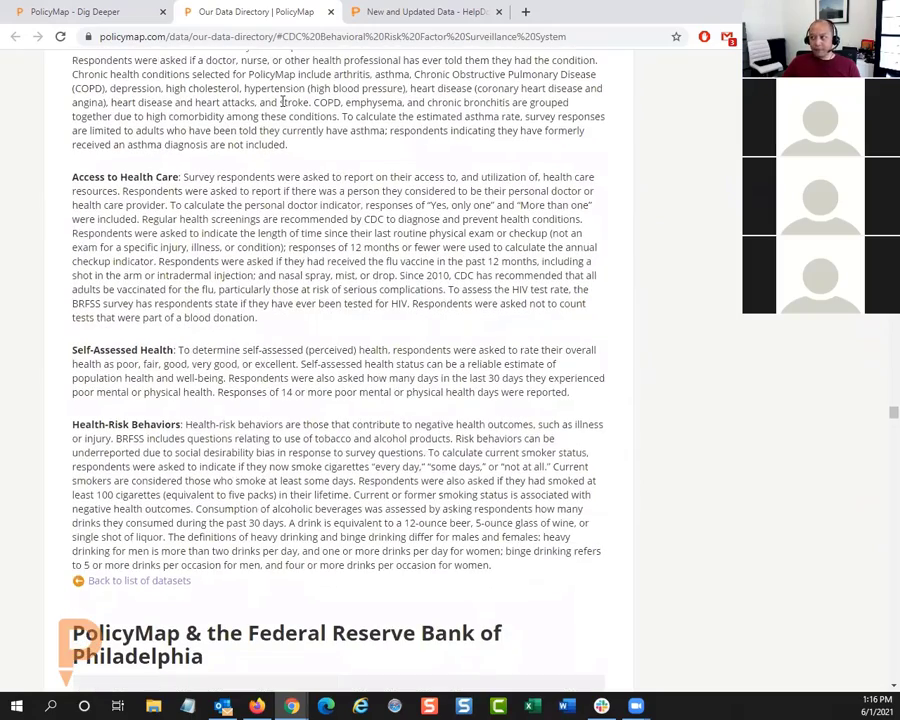
click(331, 12)
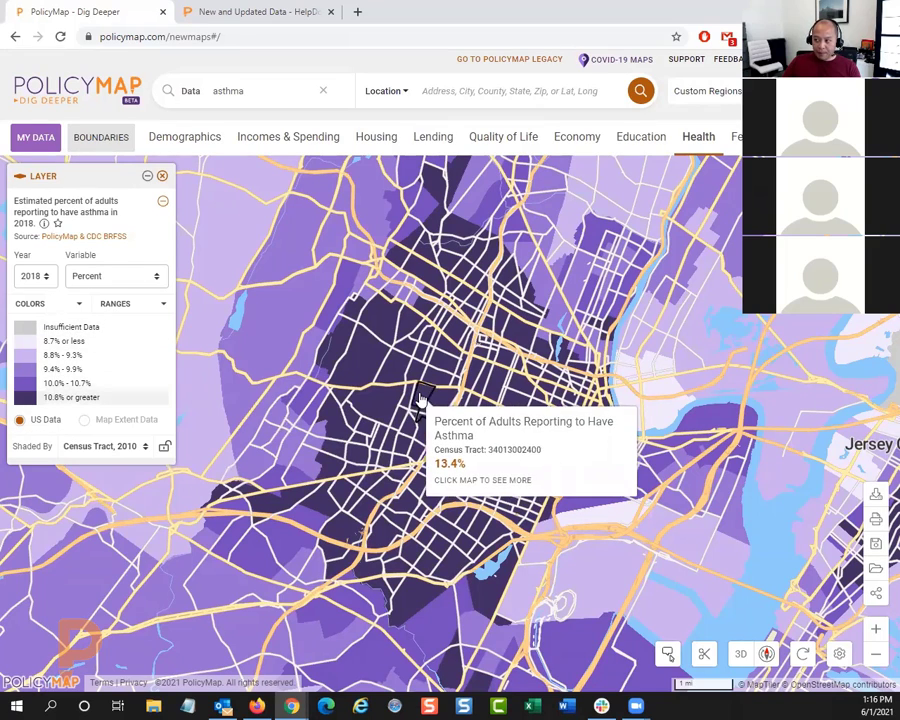
Step: Isolate the 10.8% or greater asthma range on the map, add the 10.0% - 10.7% range, and clear both range filters
click(86, 398)
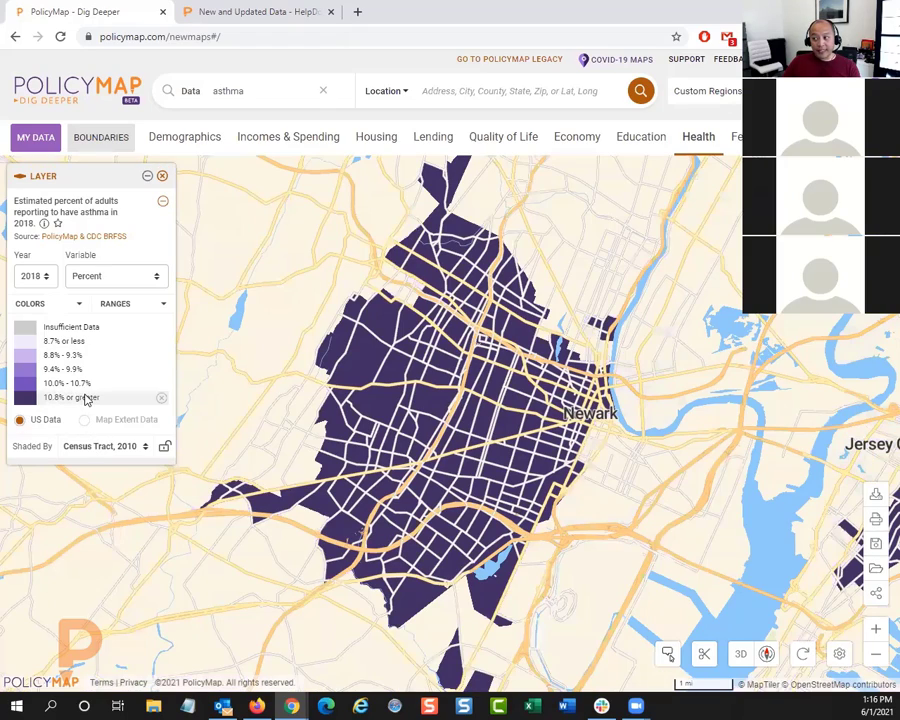
drag(261, 410, 371, 398)
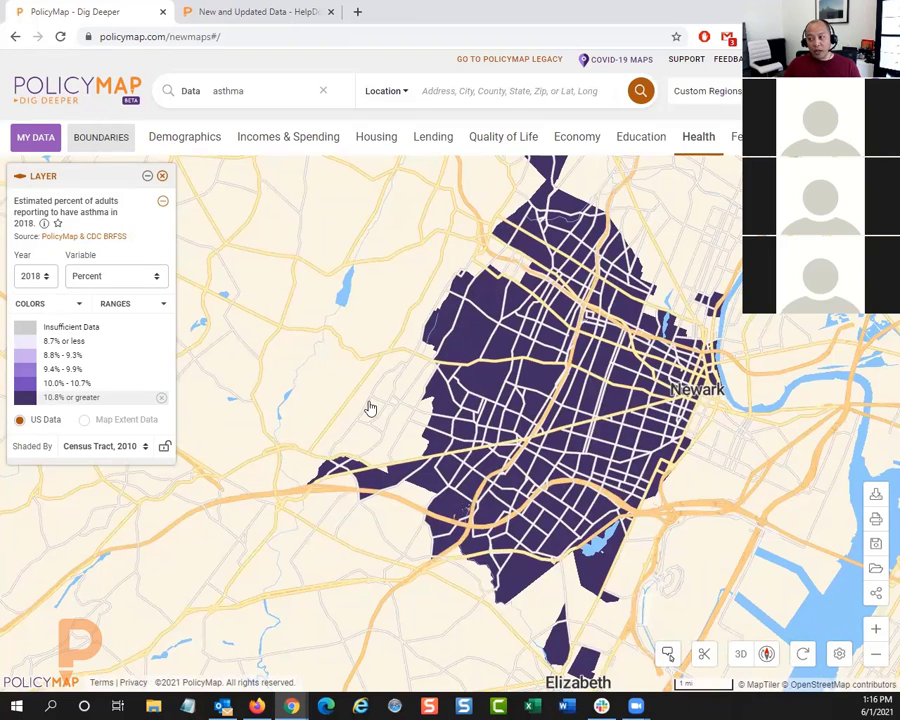
click(98, 385)
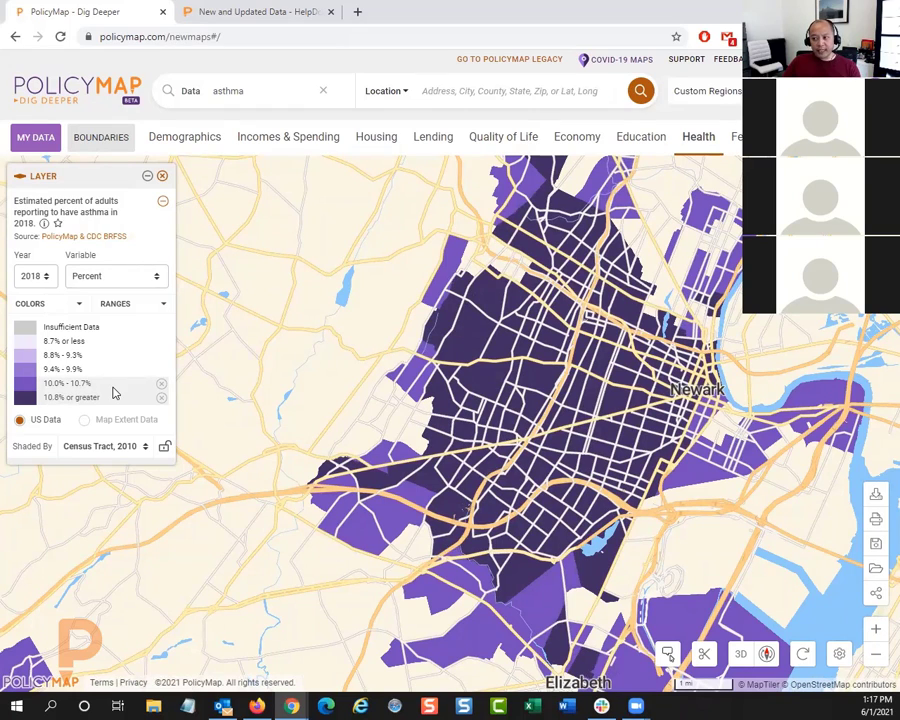
click(161, 384)
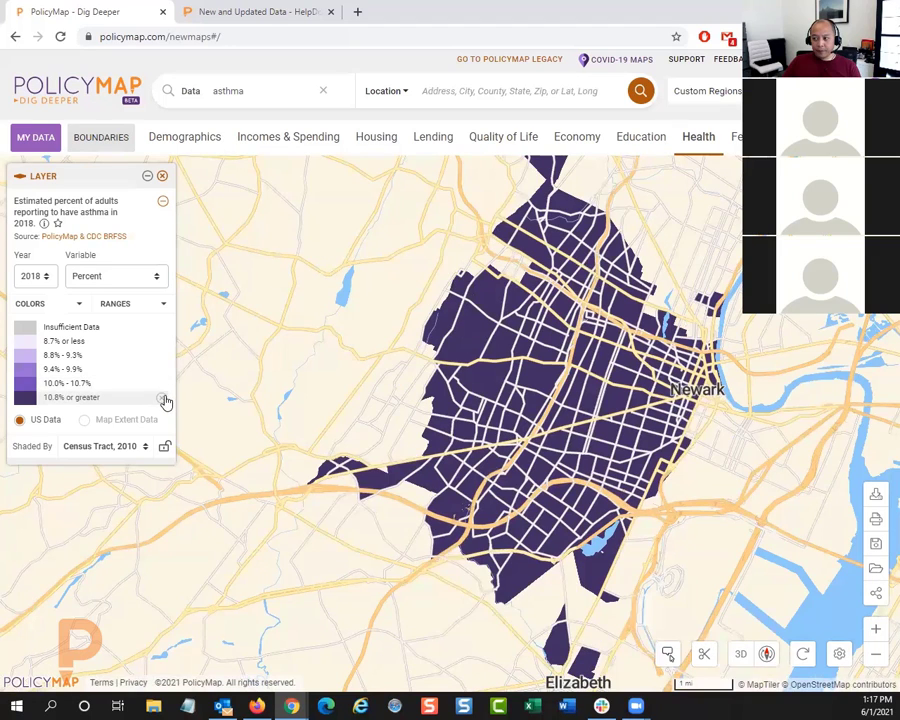
click(164, 399)
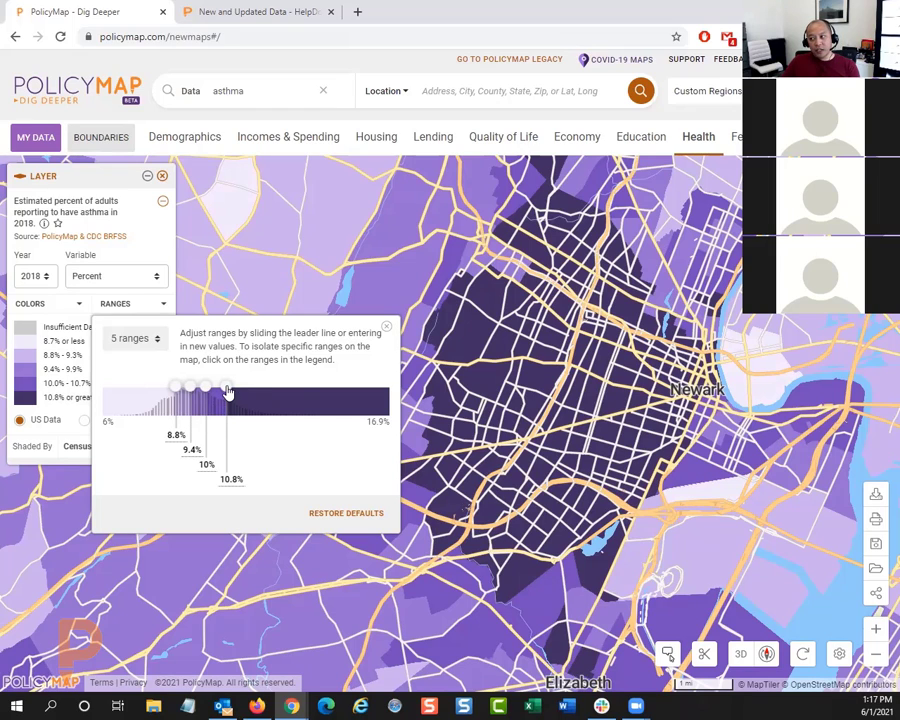
Step: Adjust the asthma layer's range breaks, moving the highest to 14.1% and back to 11.4%, and the lowest two to 8.2% and 8.9%
drag(227, 392, 316, 397)
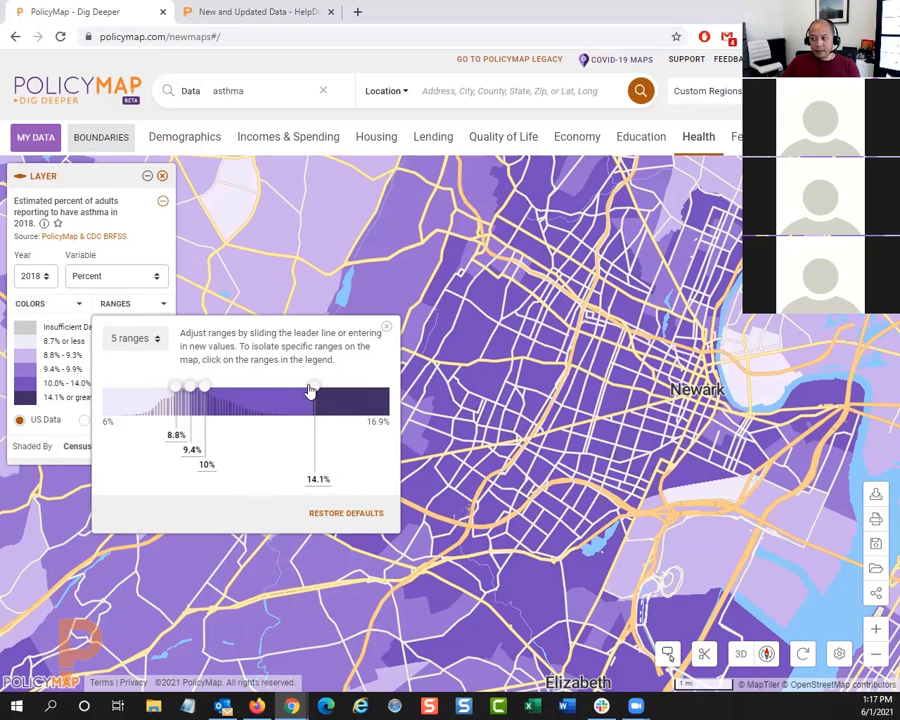
drag(315, 390, 244, 398)
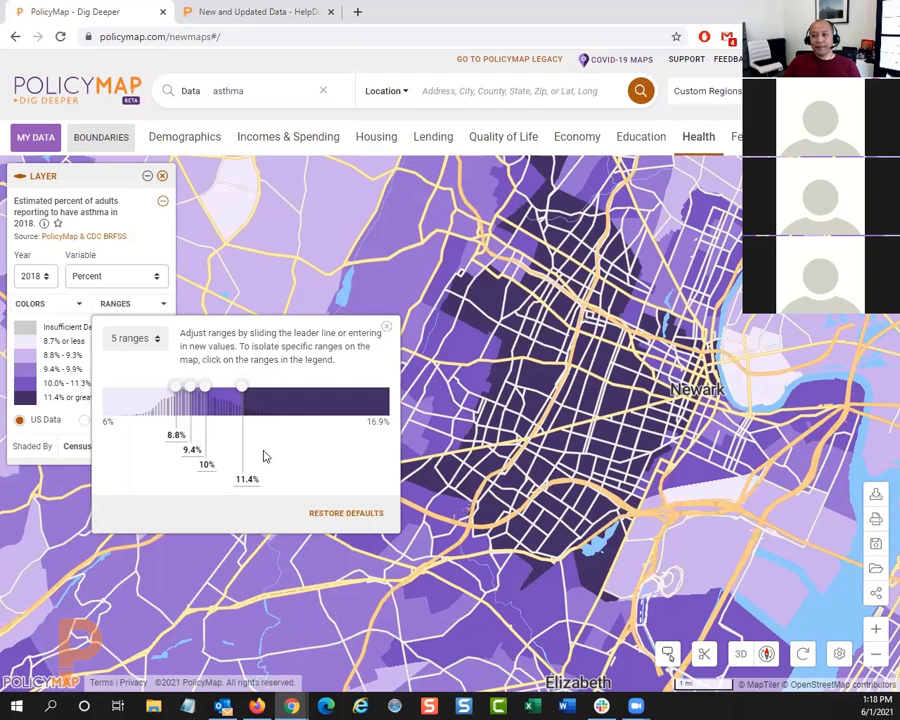
mouse_move(175, 386)
mouse_down()
mouse_move(159, 386)
mouse_move(185, 393)
mouse_move(177, 393)
mouse_up()
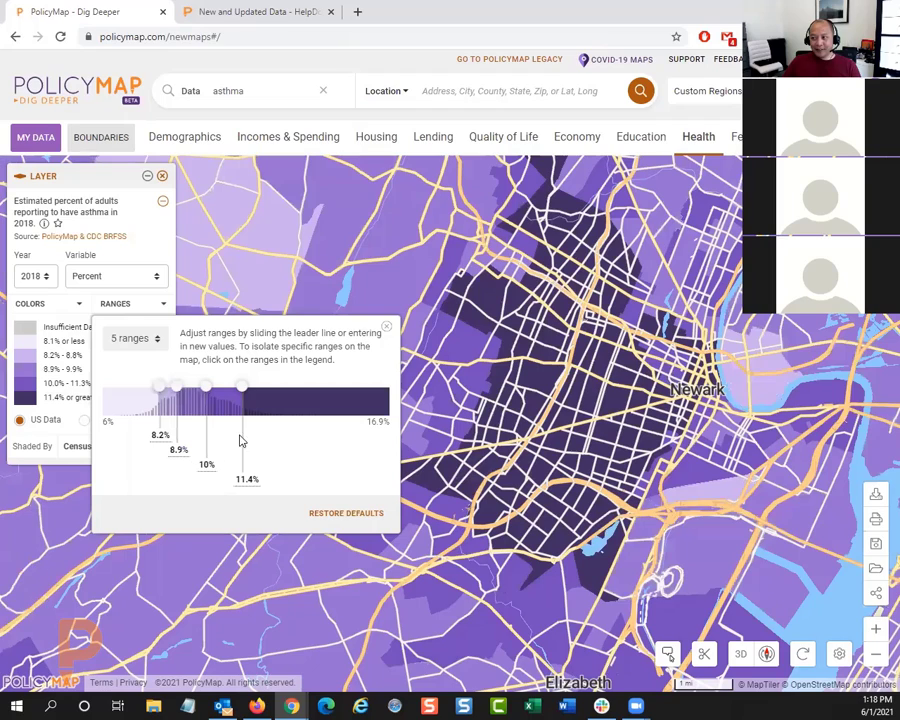
click(160, 435)
Step: Divide the asthma layer into 3 ranges with breaks at 8% and 10%, and close the range settings
click(132, 339)
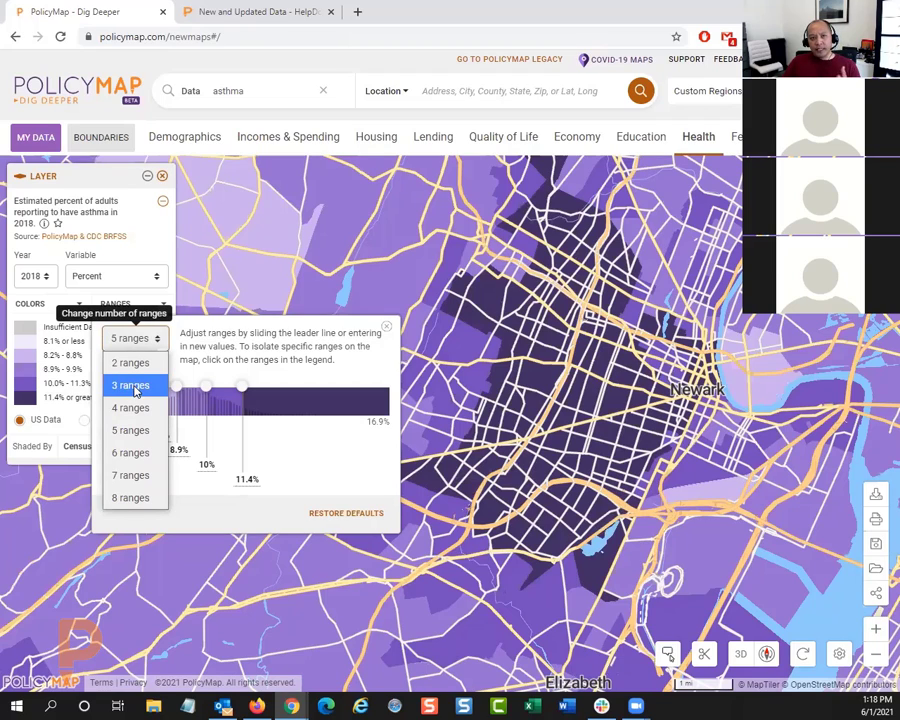
click(135, 390)
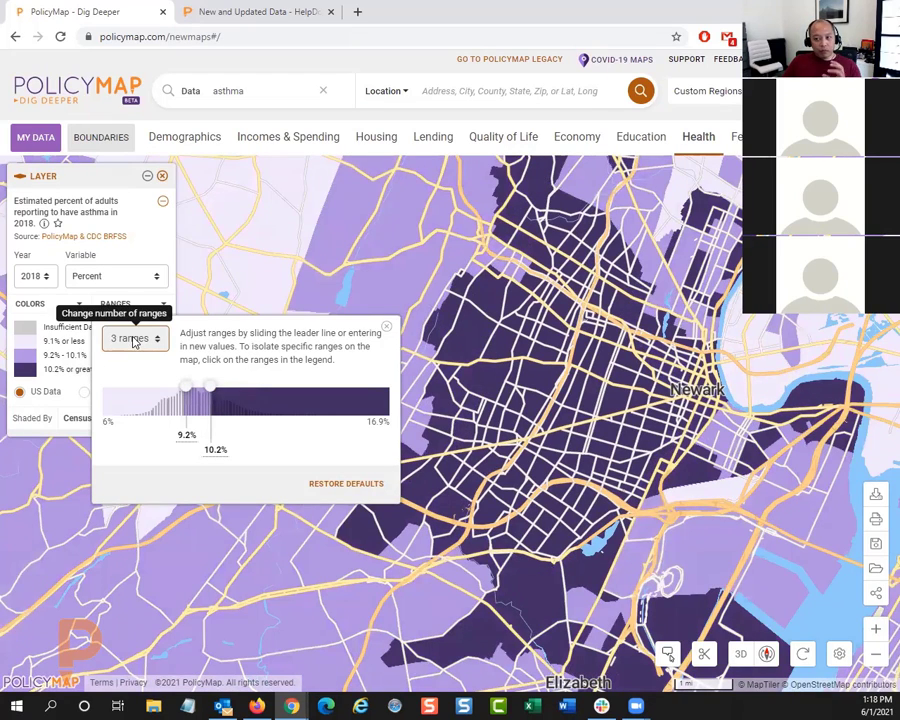
click(187, 435)
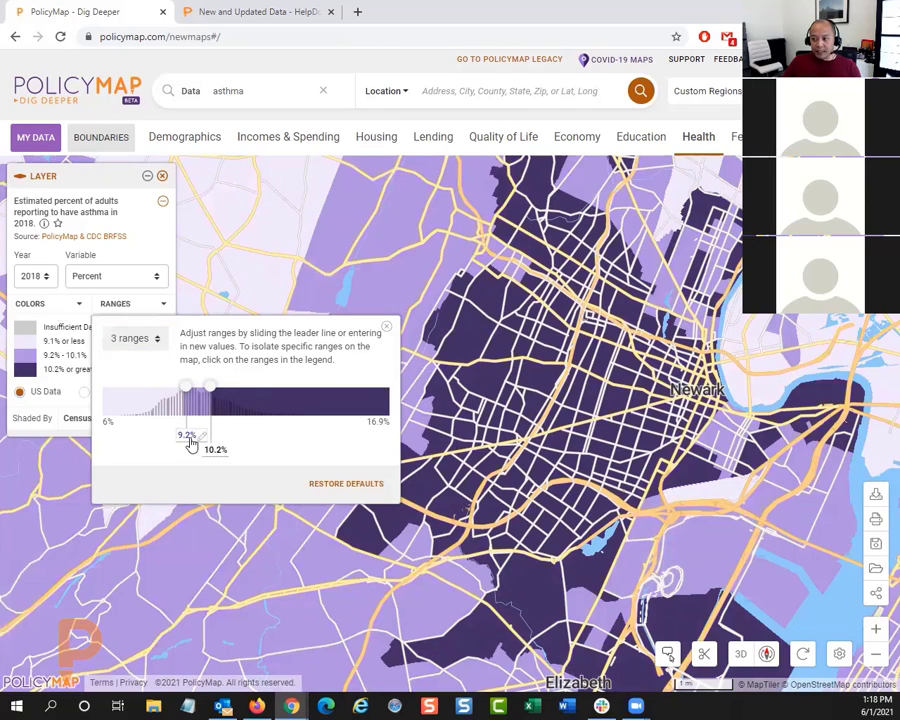
drag(199, 441, 147, 442)
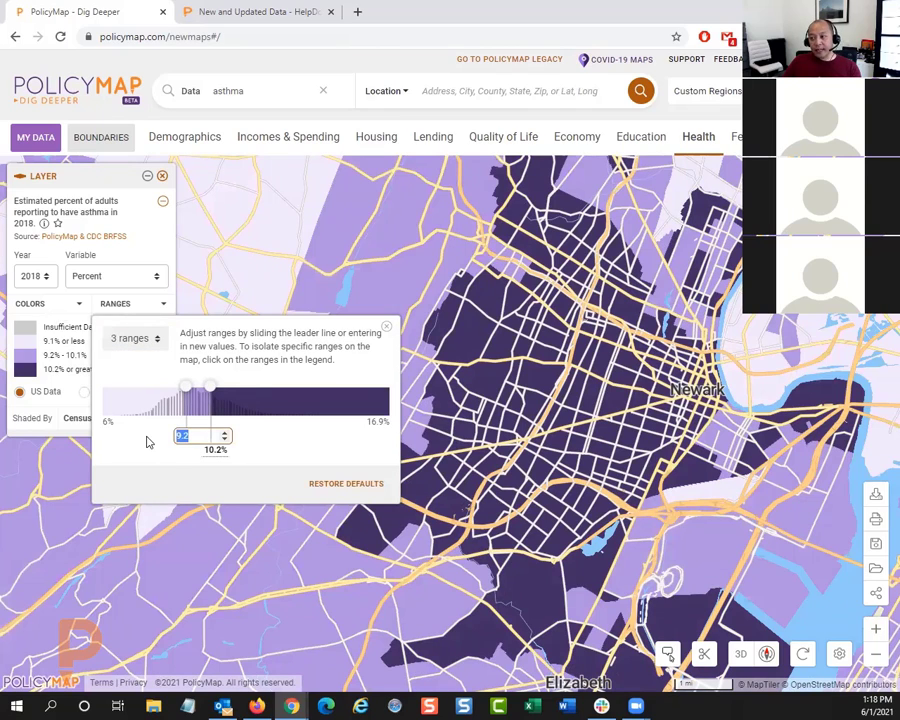
text(8)
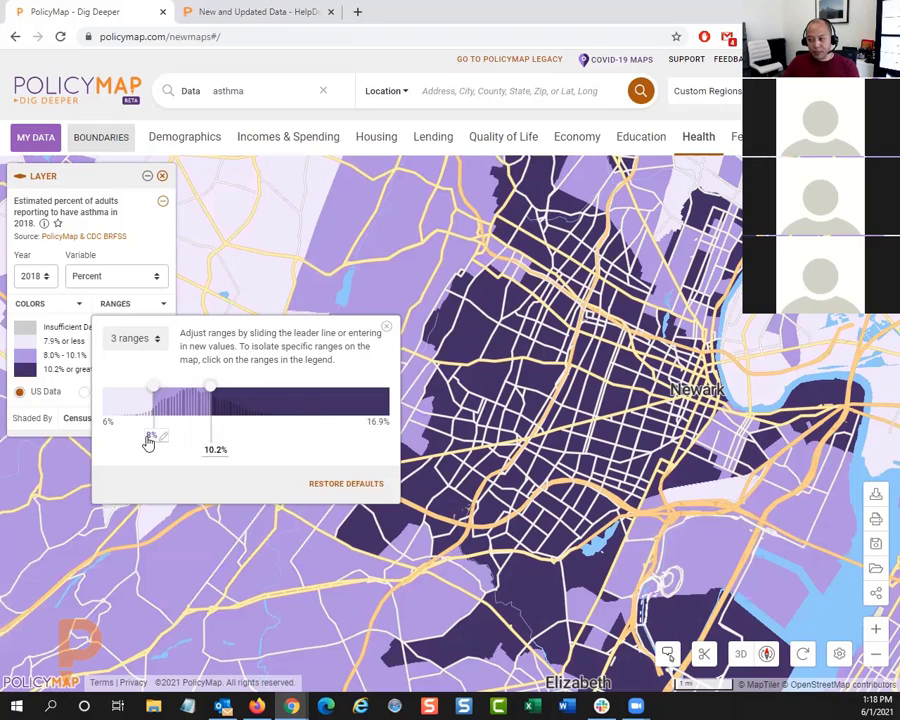
key(Tab)
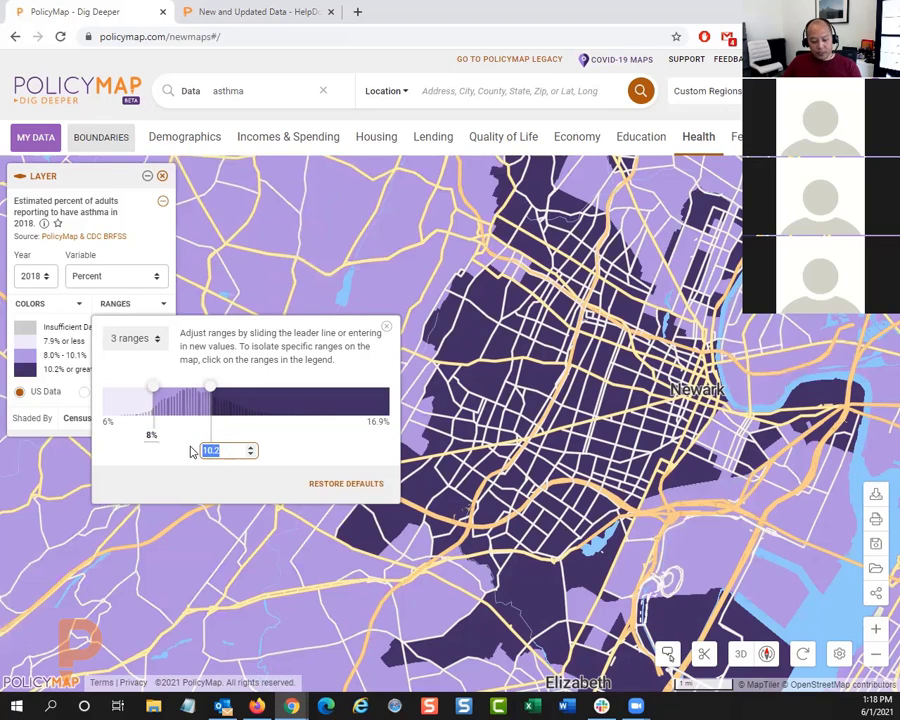
text(10)
key(Return)
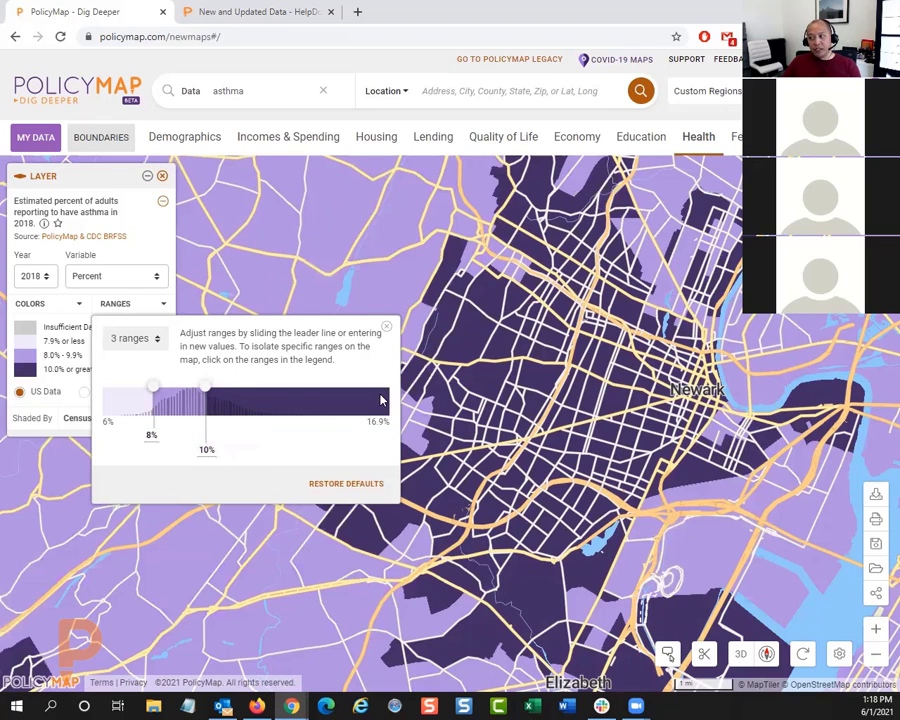
click(388, 331)
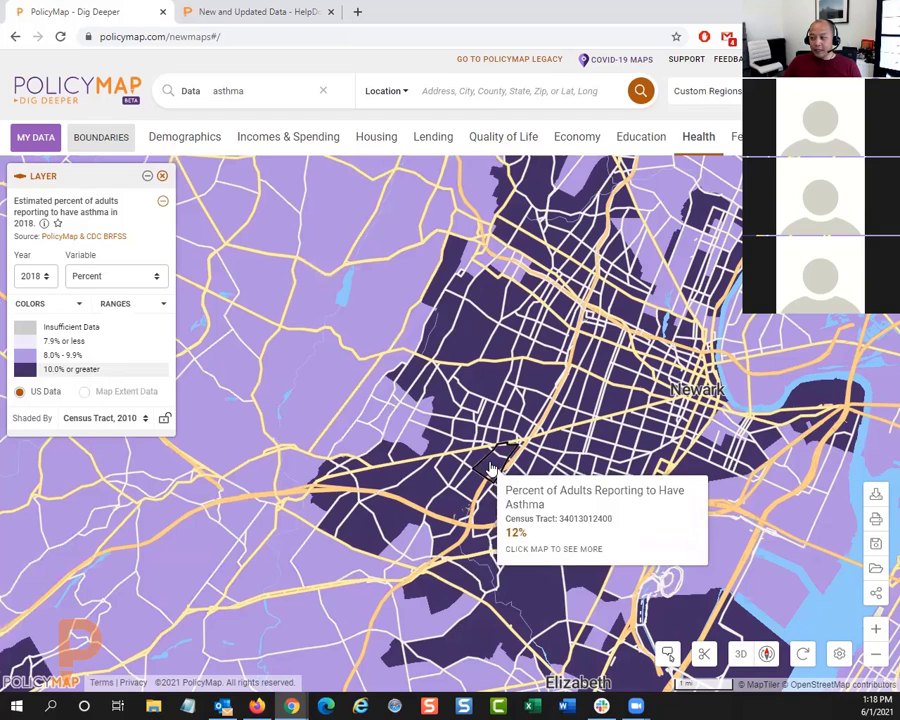
click(490, 468)
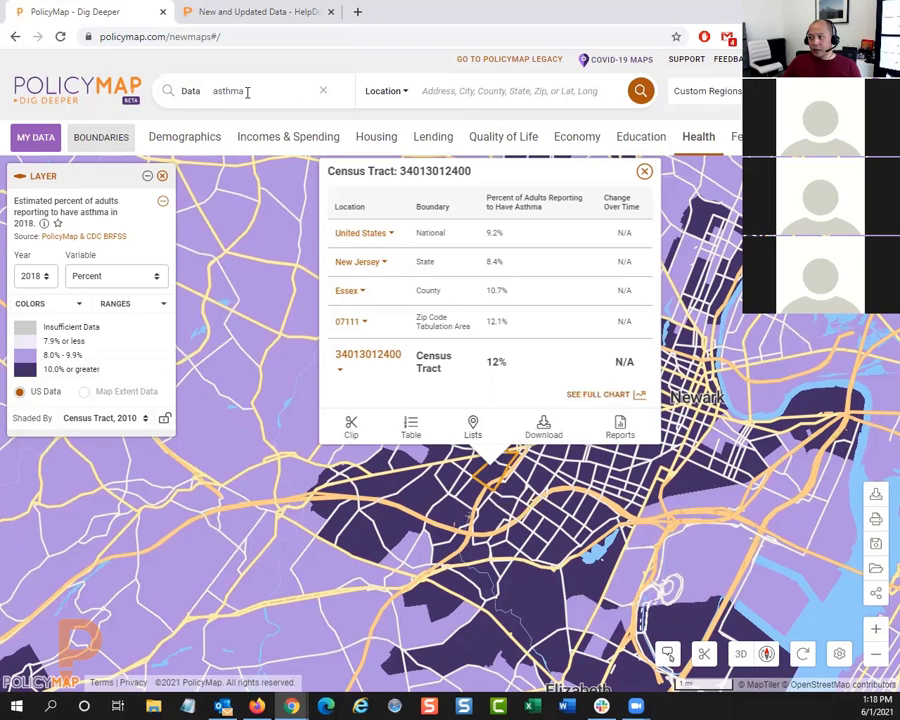
click(644, 173)
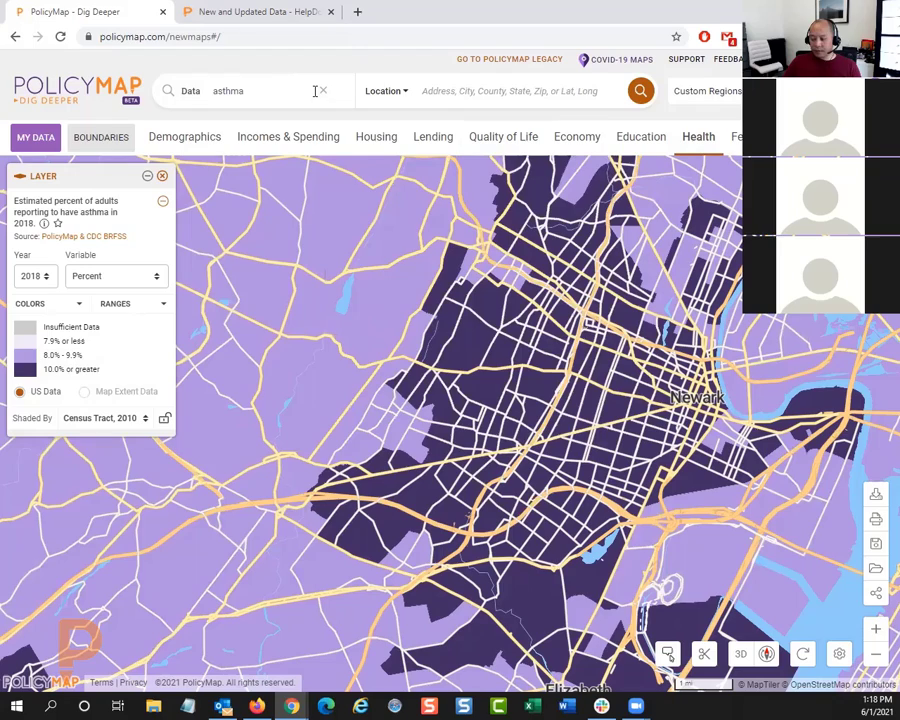
Step: Search the data for "income" and map the estimated median income of a household between 2015-2019
click(252, 92)
text(income)
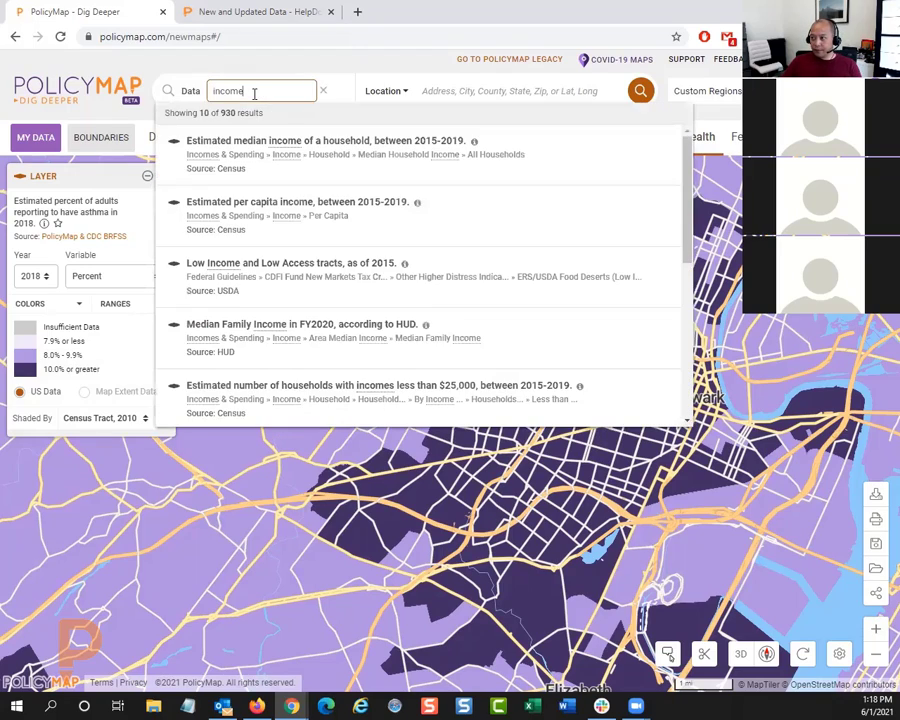
click(329, 144)
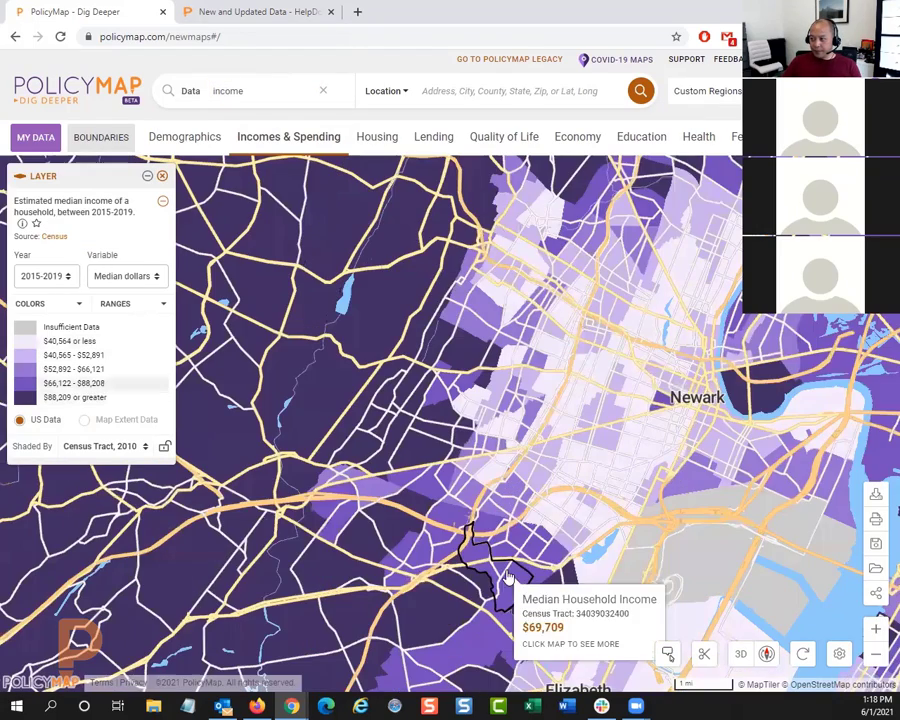
click(481, 452)
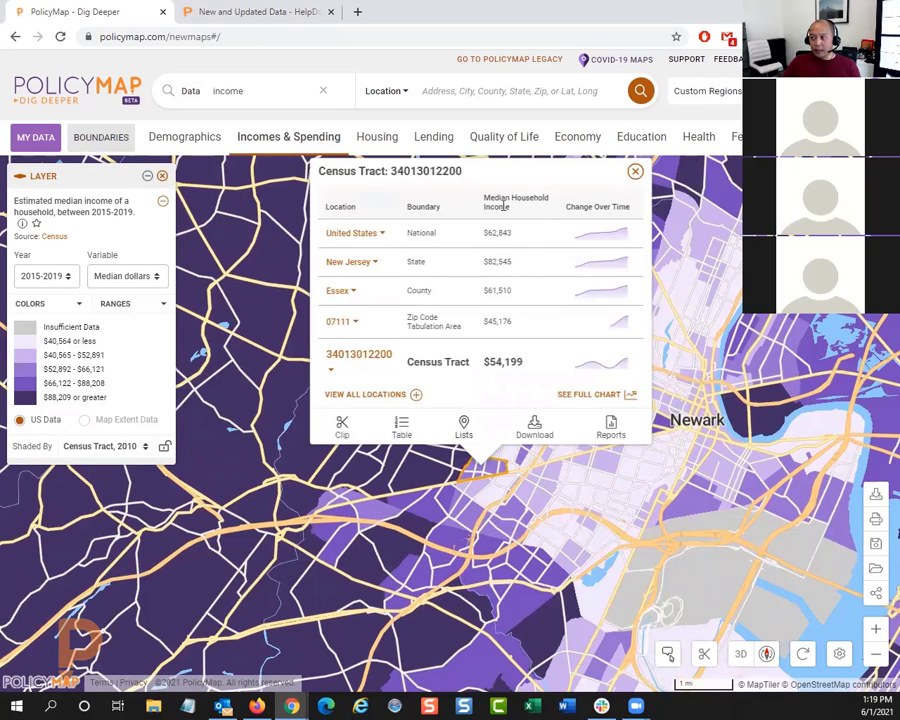
mouse_move(572, 243)
click(576, 397)
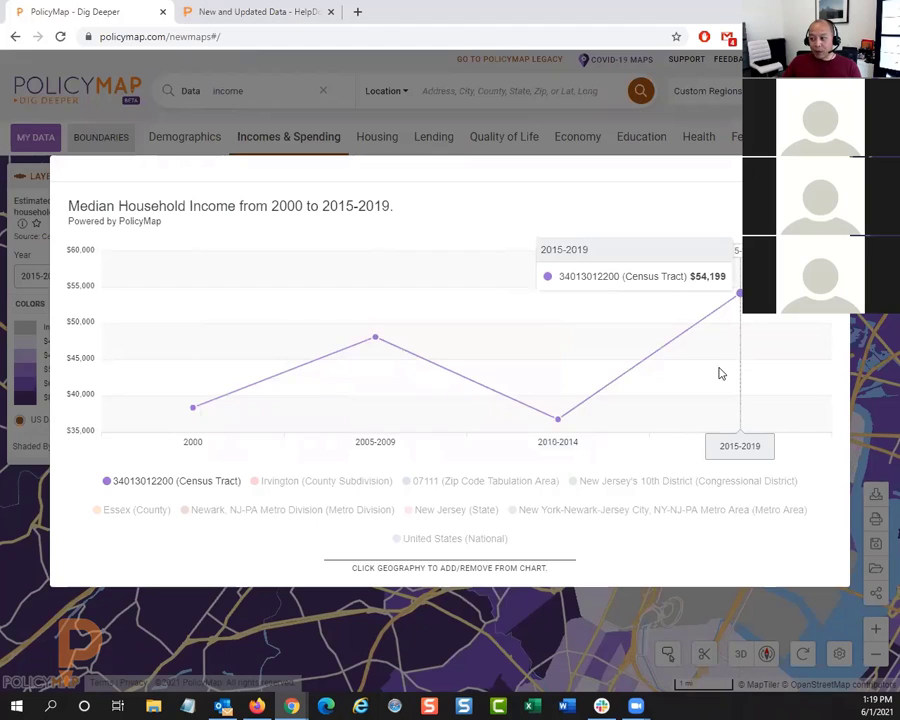
click(117, 511)
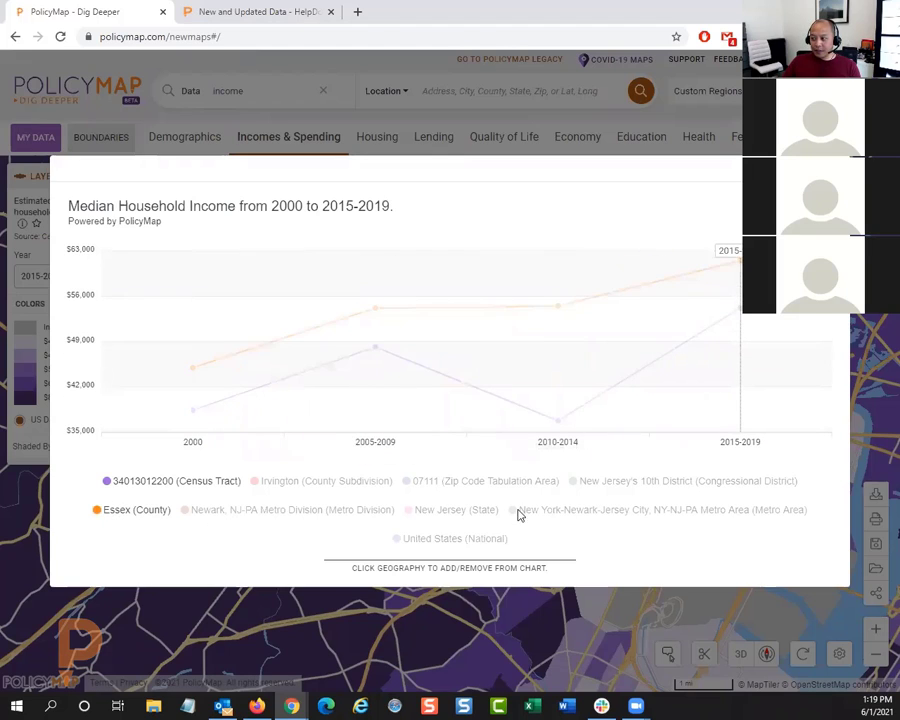
click(466, 513)
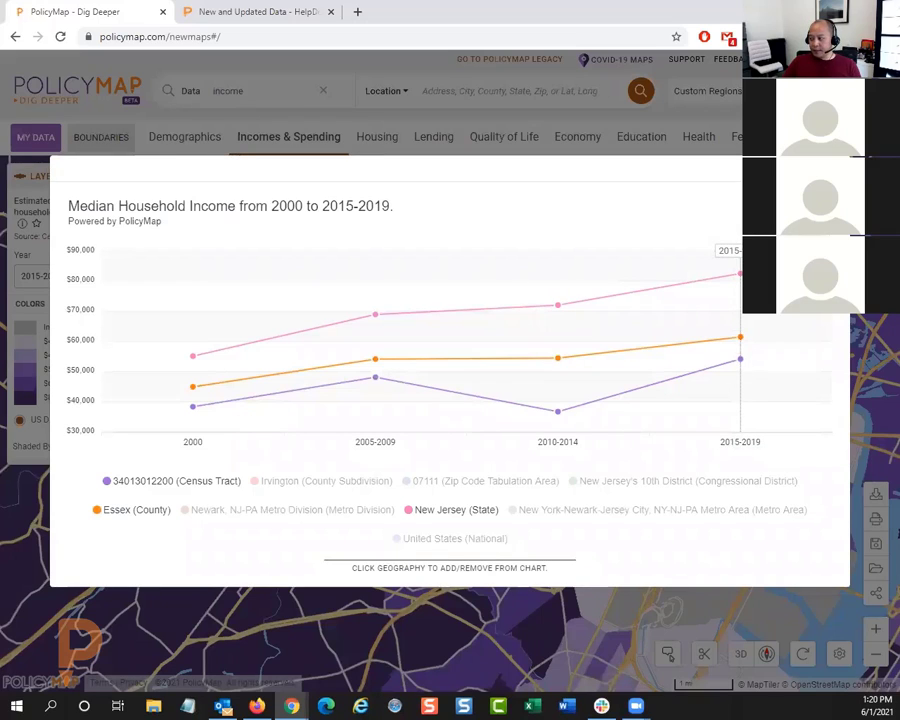
click(832, 169)
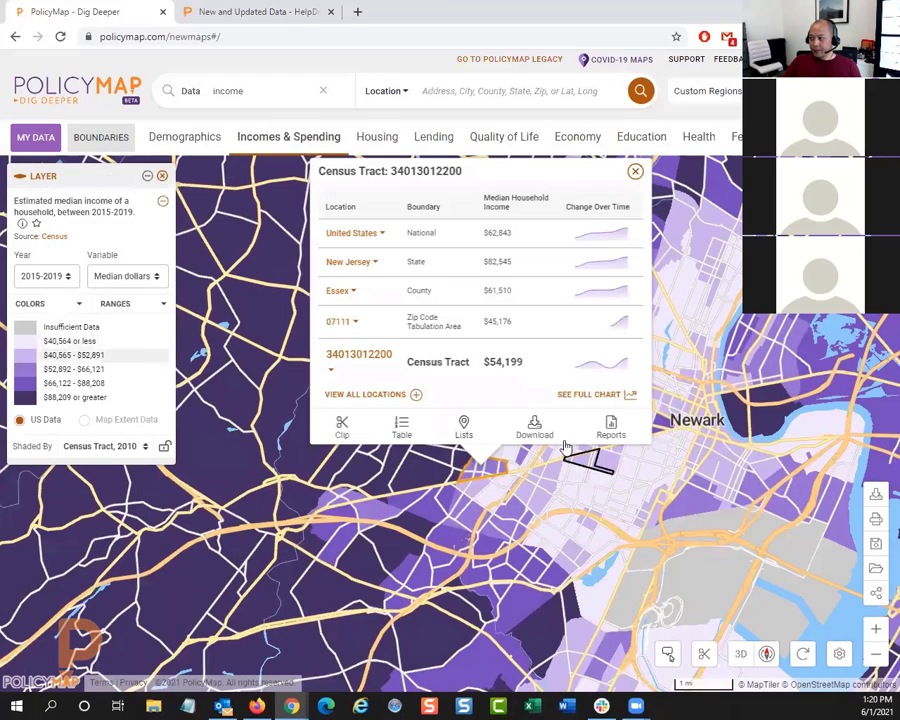
click(635, 173)
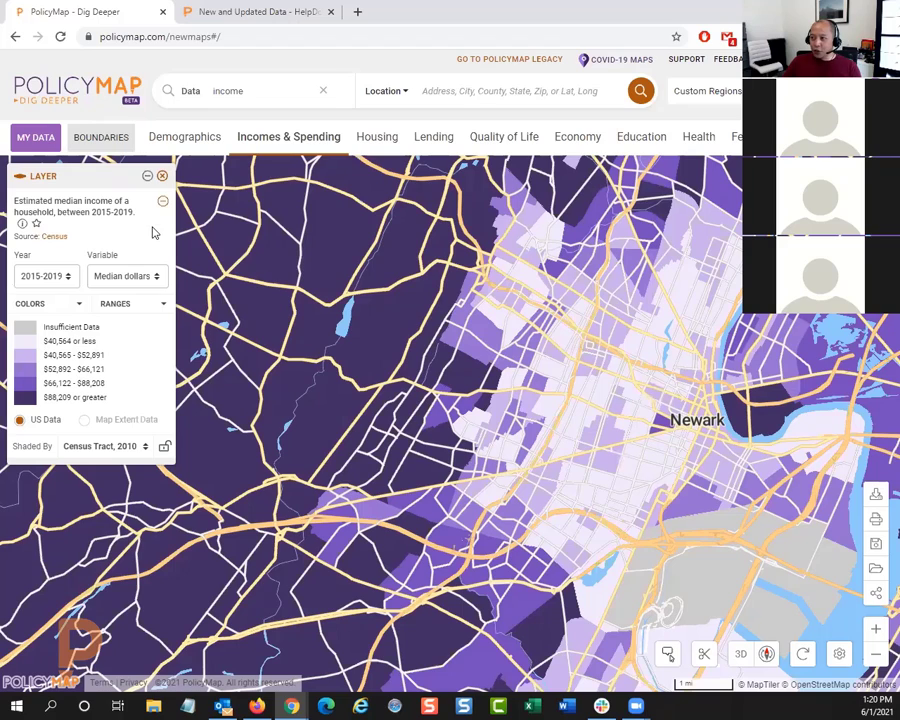
Step: Replace the median household income layer with public school points showing enrollment and demographics (NCES)
click(163, 178)
click(634, 141)
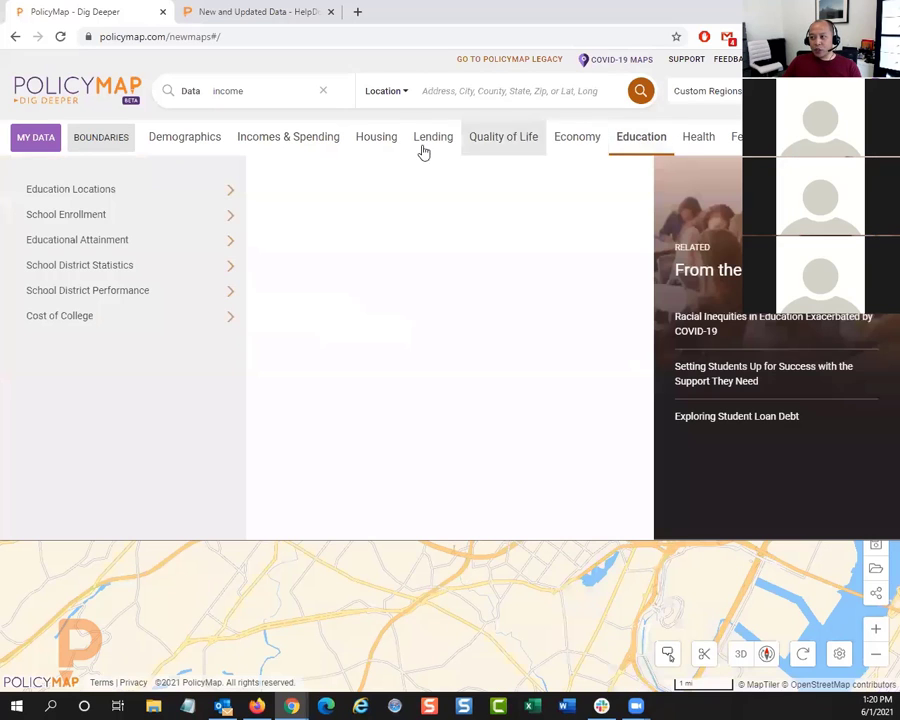
click(193, 198)
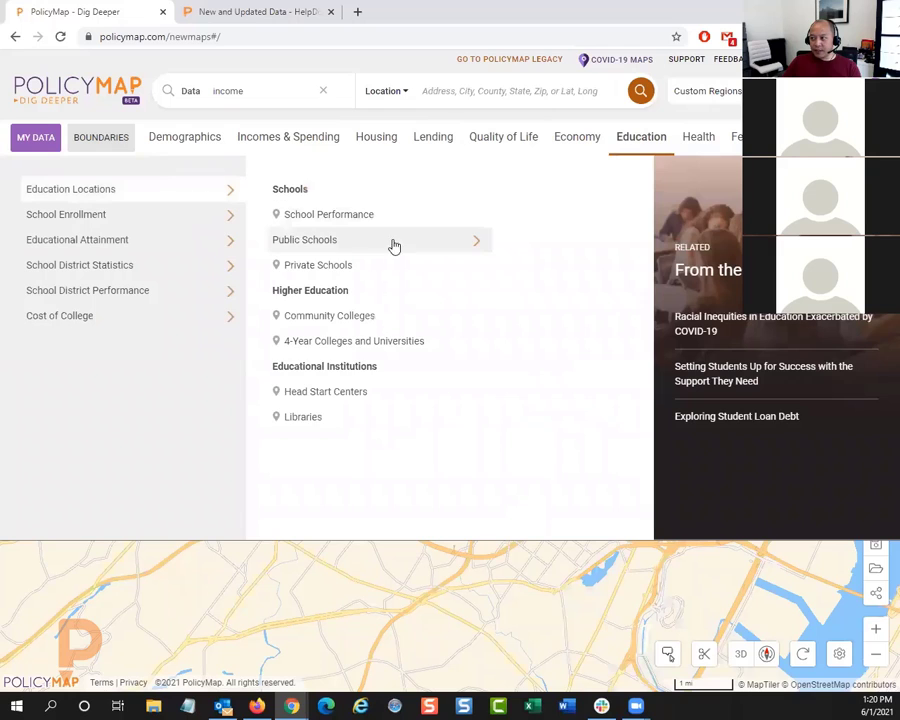
click(430, 246)
click(506, 226)
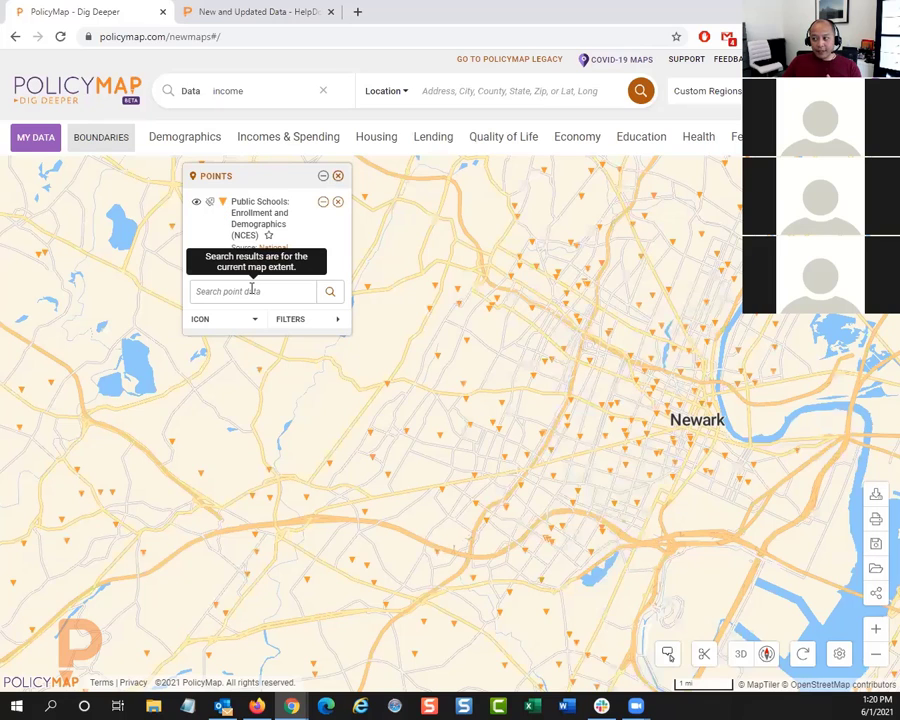
Step: Examine the Lincoln school's location info, students and teachers, enrollment, and demographic counts, and close its details
click(500, 399)
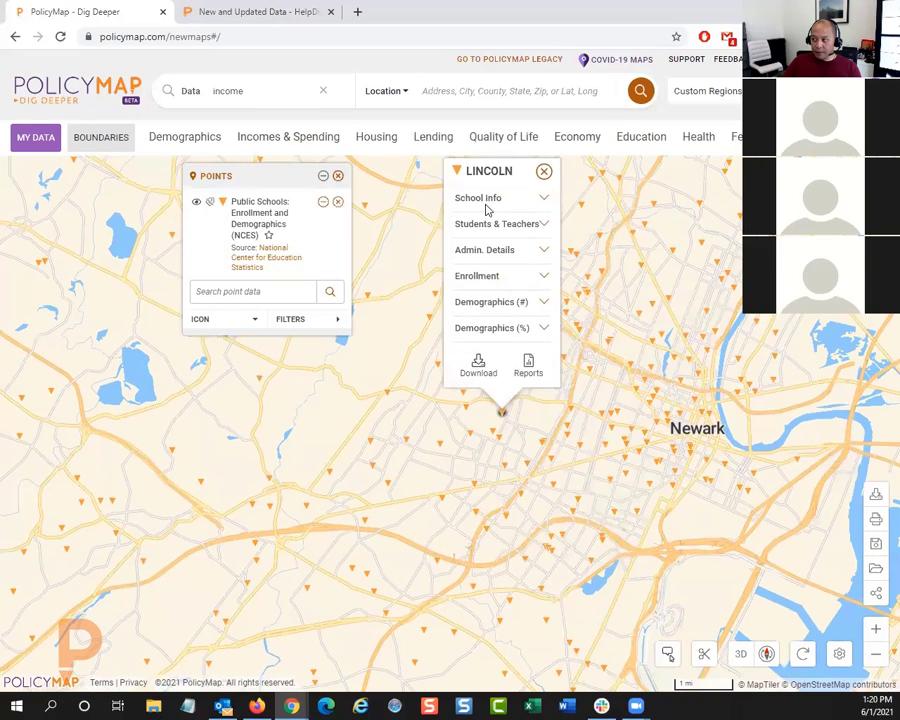
click(489, 184)
scroll(472, 300, down, 2)
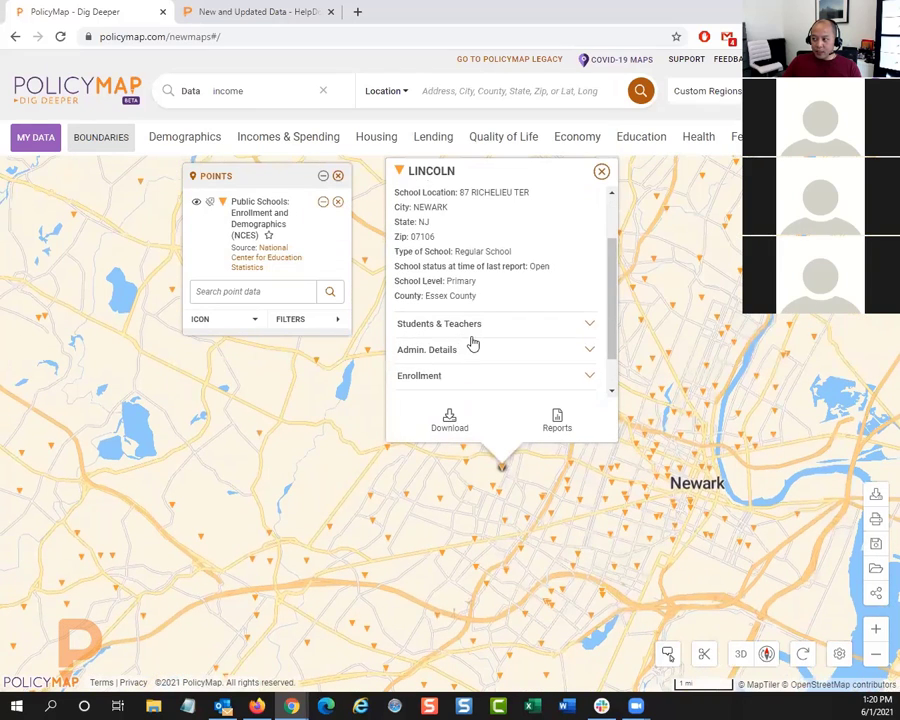
click(478, 322)
scroll(490, 280, down, 2)
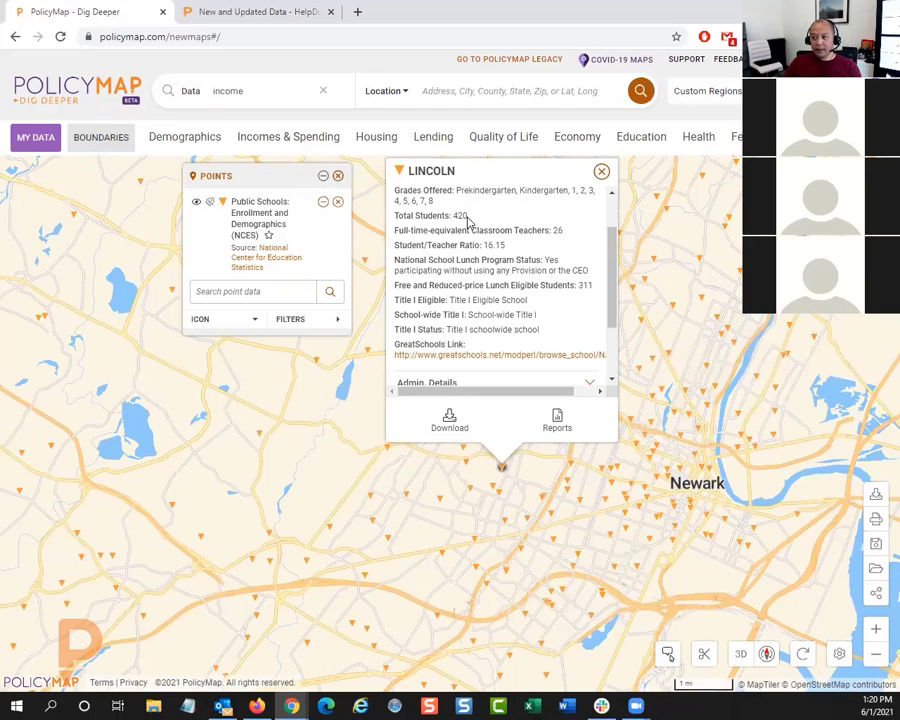
scroll(476, 228, down, 2)
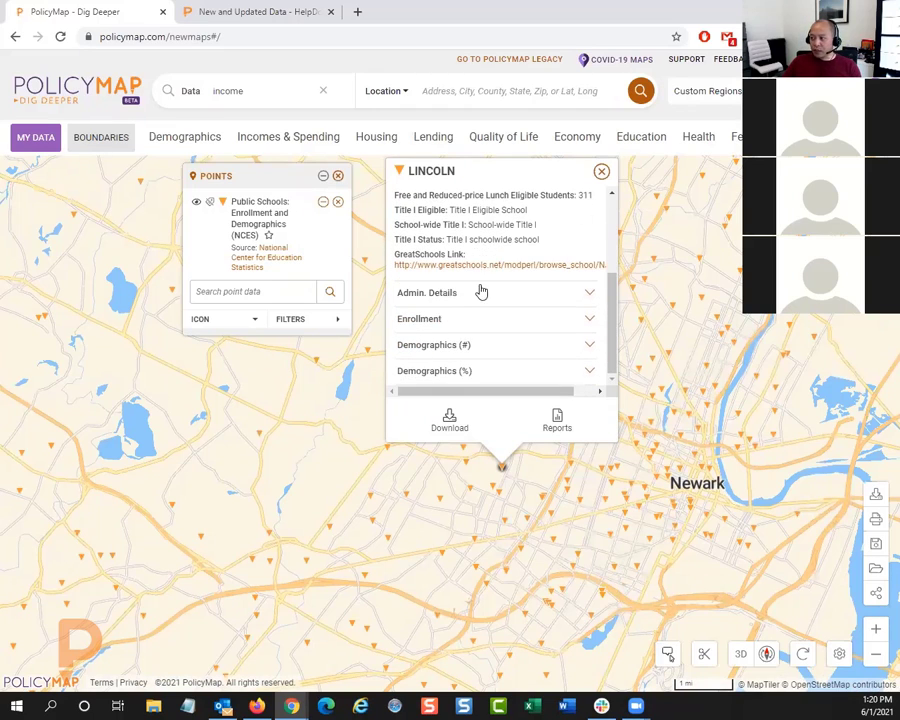
click(468, 322)
scroll(522, 328, down, 3)
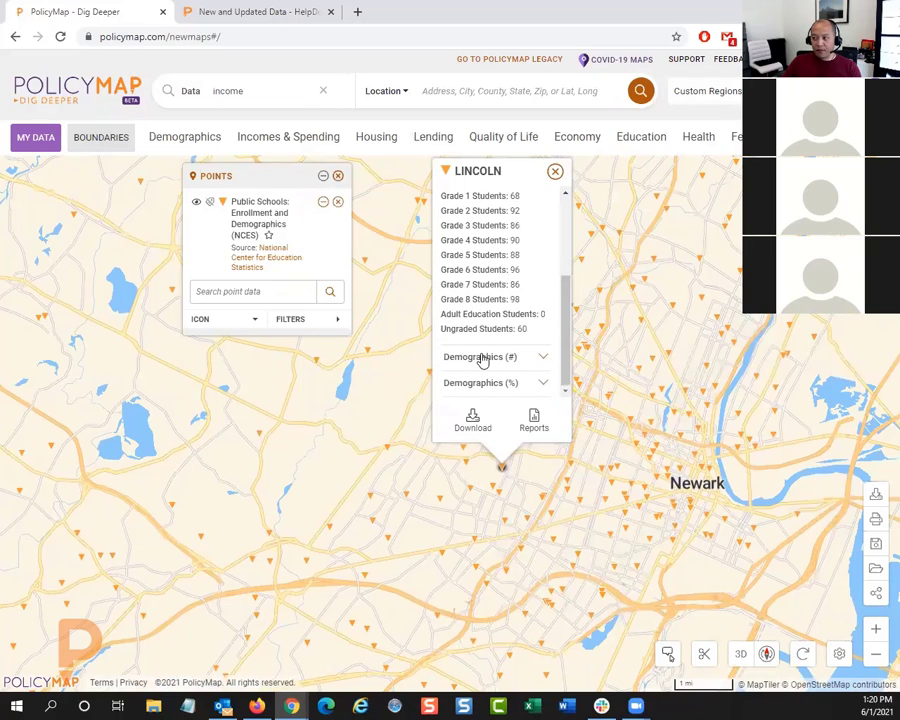
click(480, 356)
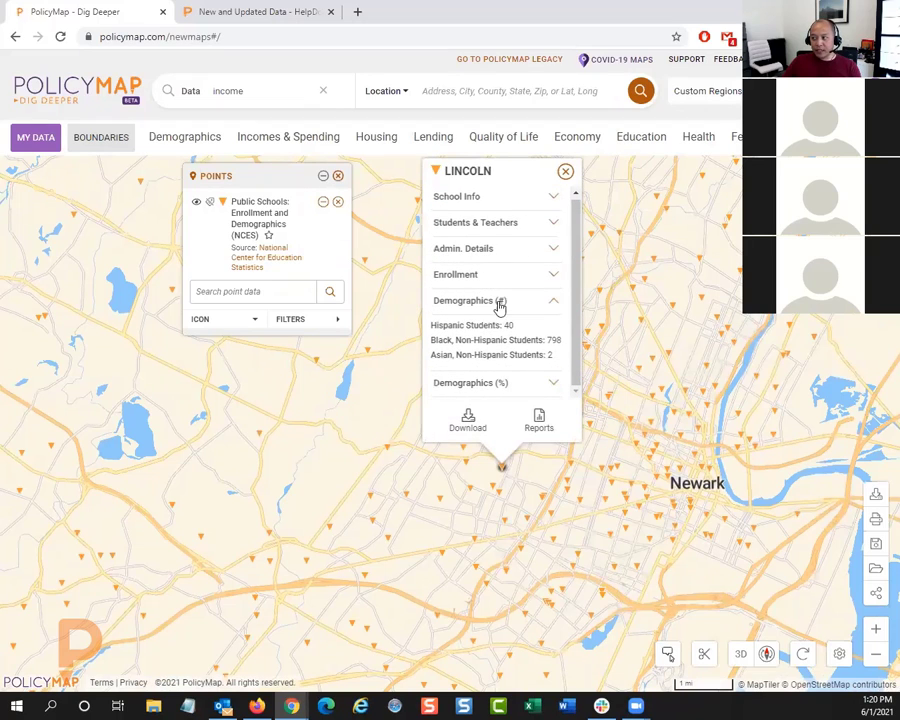
click(566, 173)
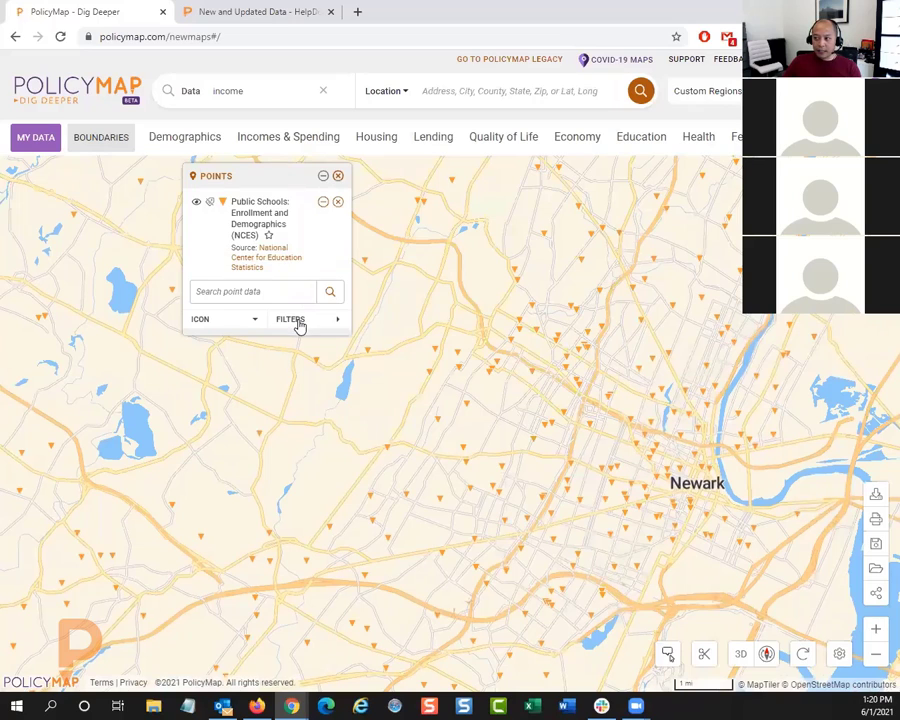
Step: Filter the public school points to the Middle and High levels, and remove both level filters
click(299, 322)
click(403, 264)
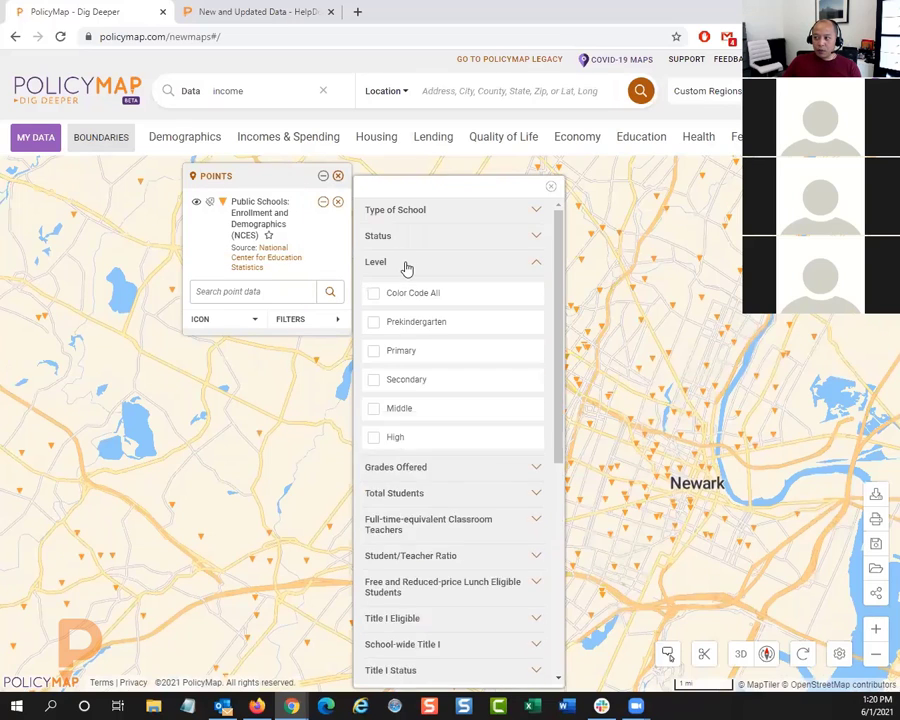
click(399, 409)
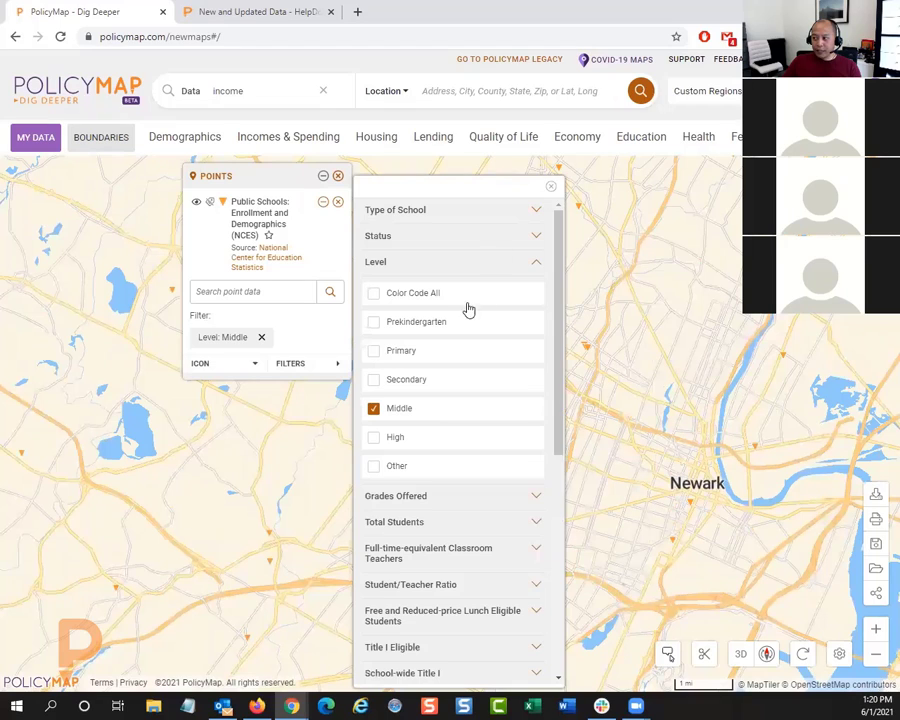
click(550, 187)
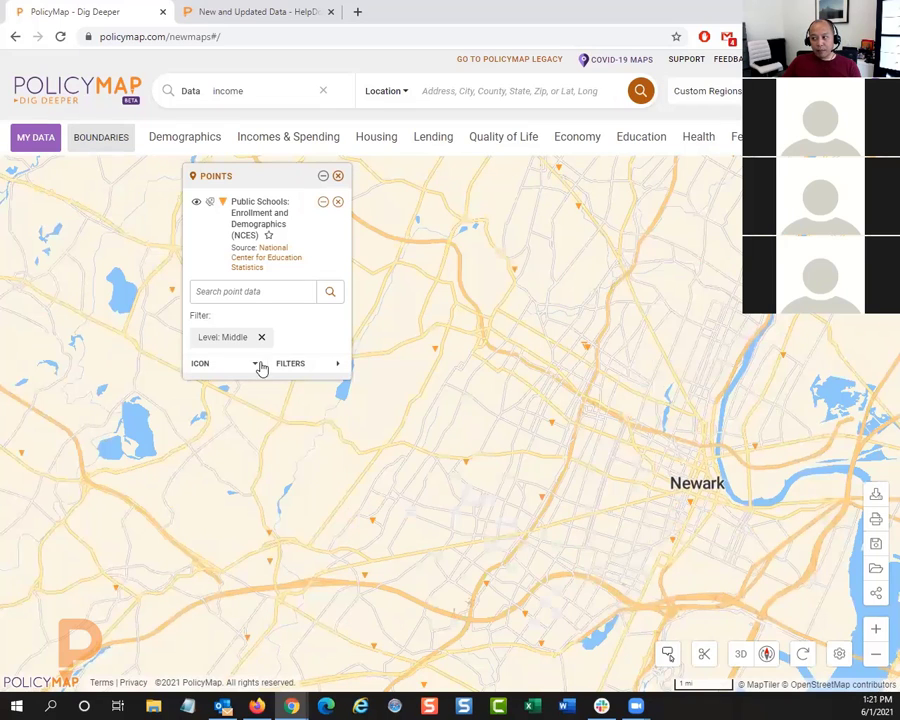
click(313, 365)
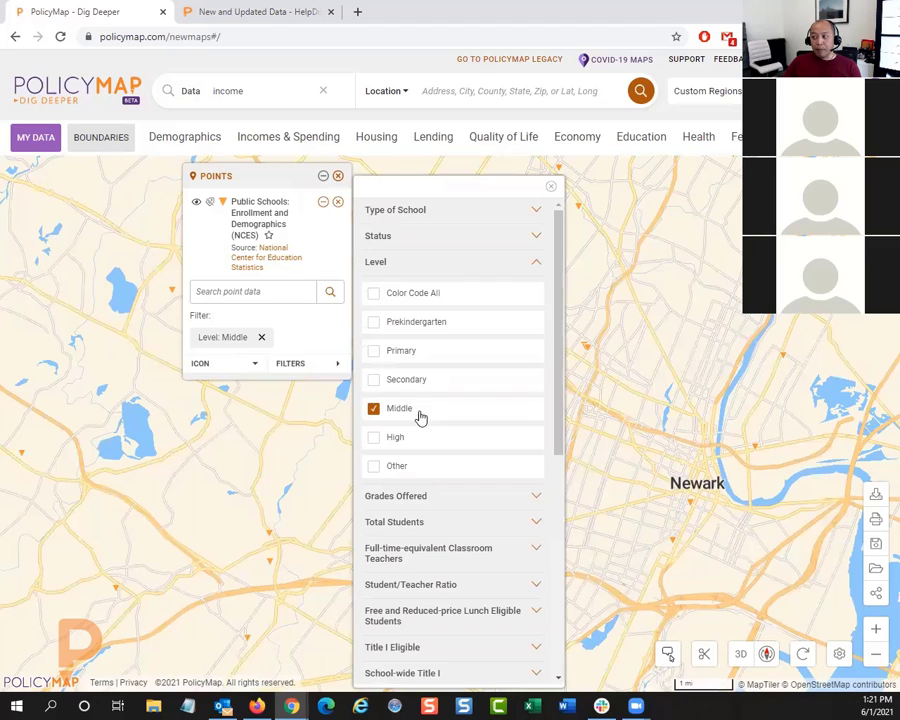
click(396, 441)
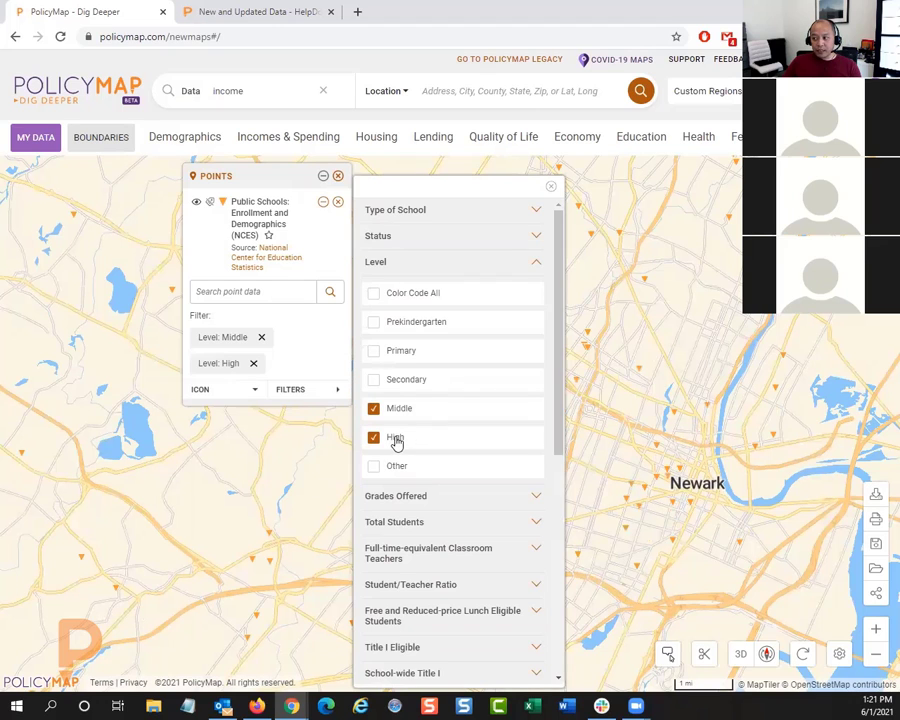
click(551, 187)
drag(458, 432, 432, 365)
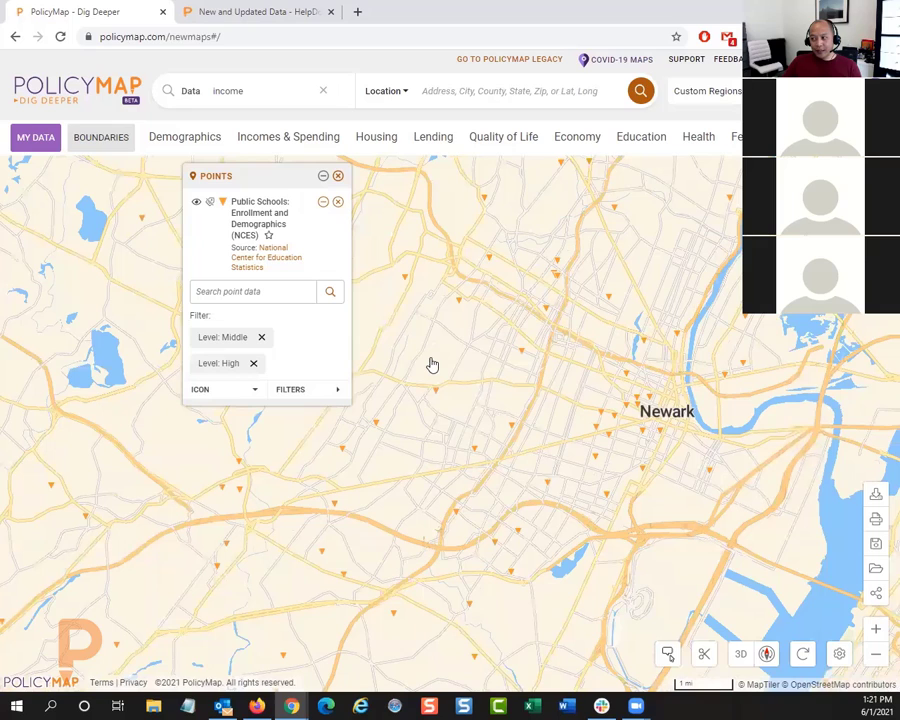
click(262, 339)
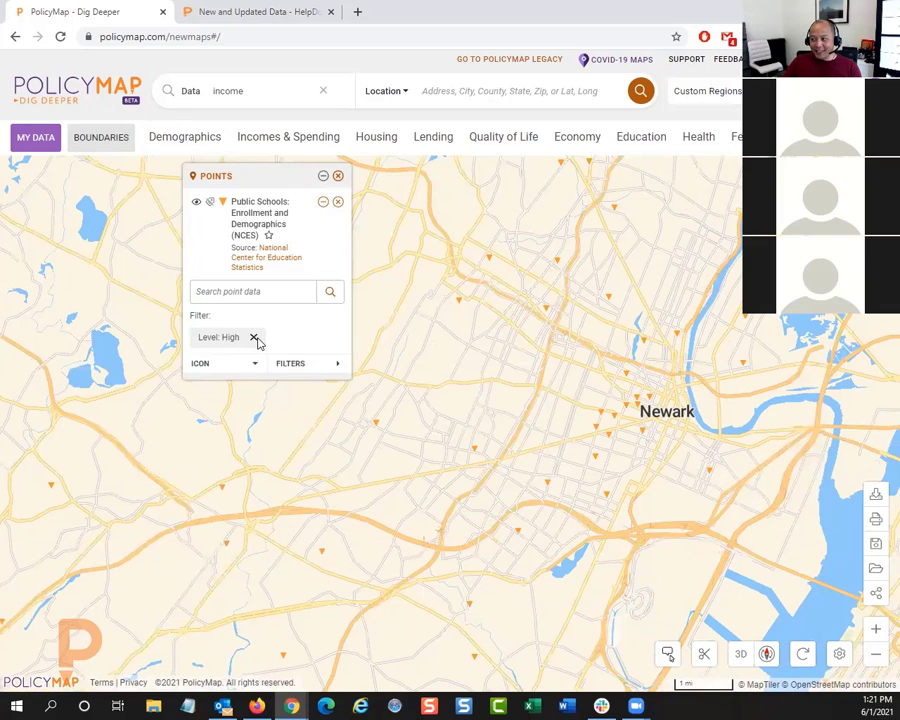
click(254, 340)
Step: Search the public school points for "newark" to limit the map to matching schools
click(250, 285)
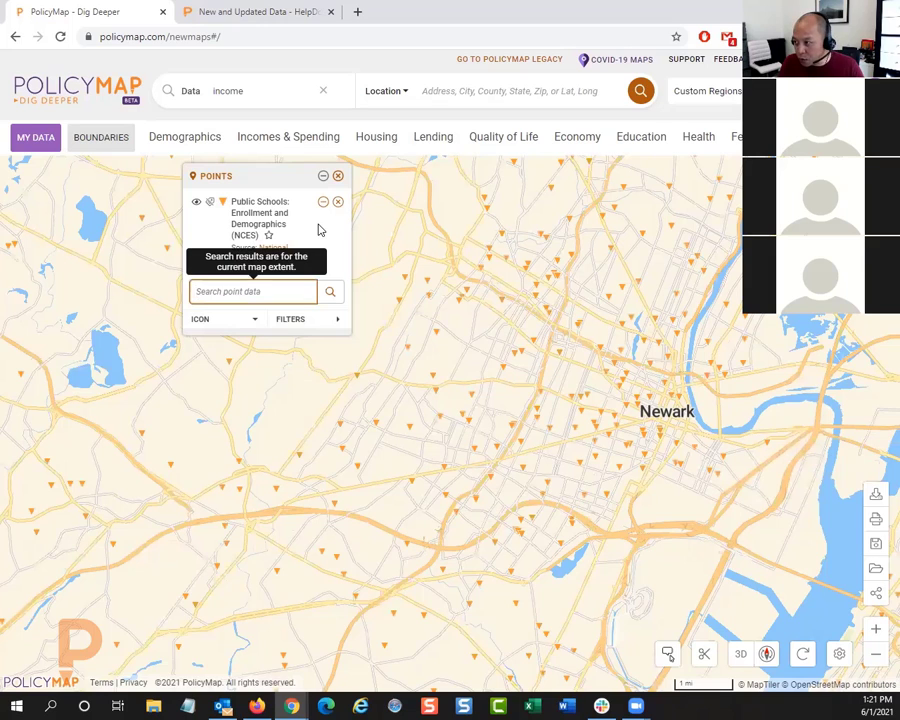
text(newark)
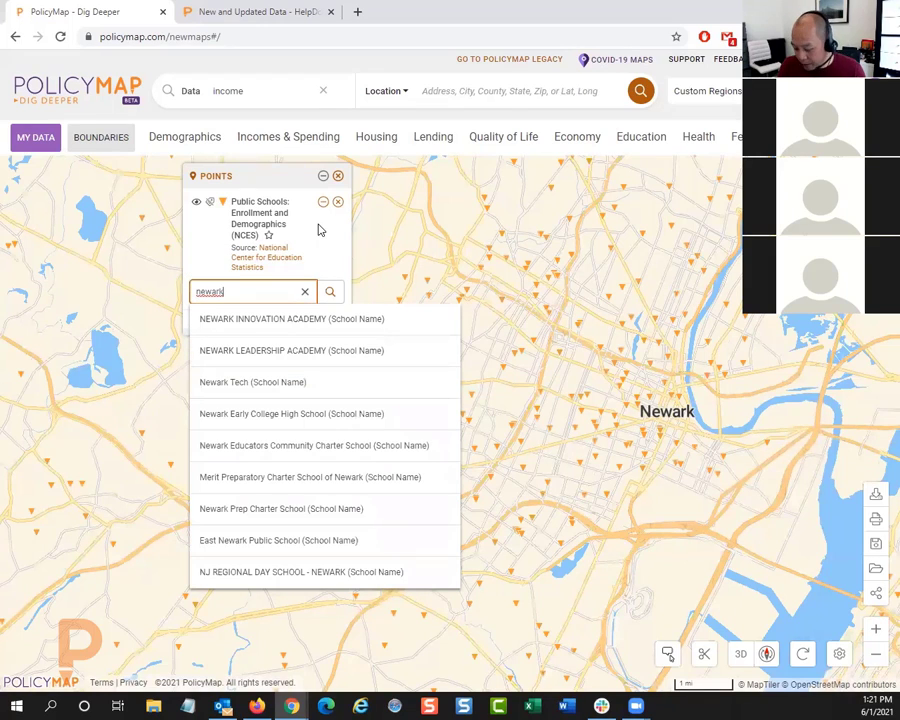
click(247, 312)
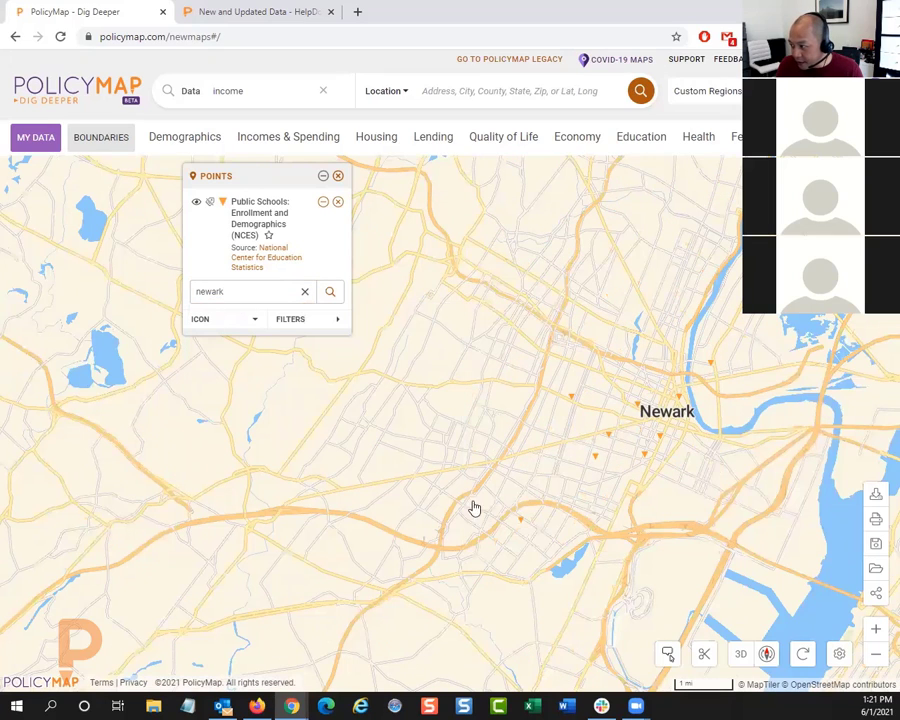
mouse_move(518, 522)
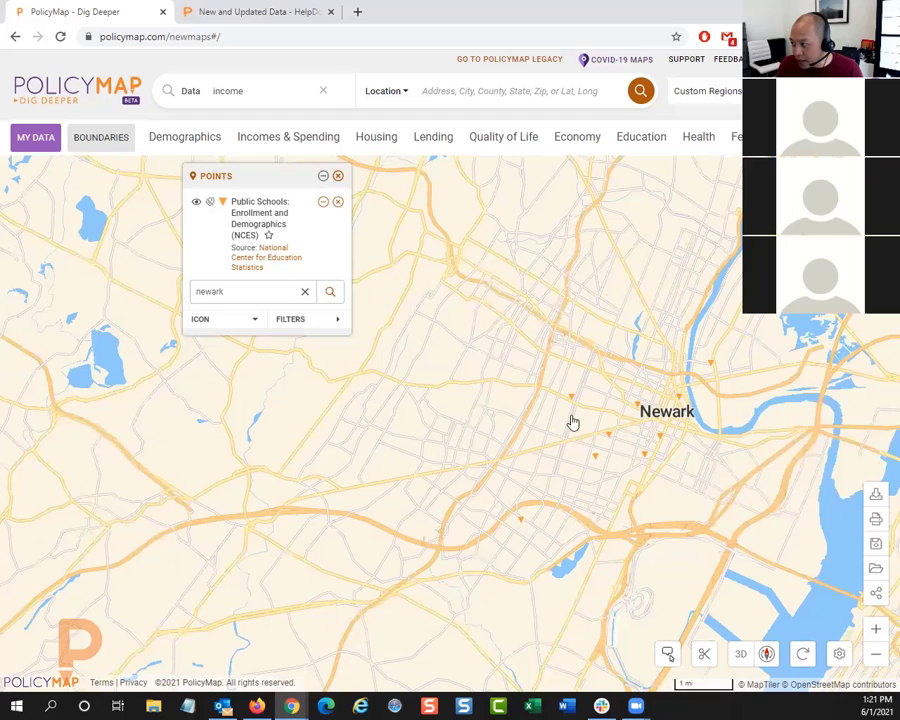
mouse_move(596, 455)
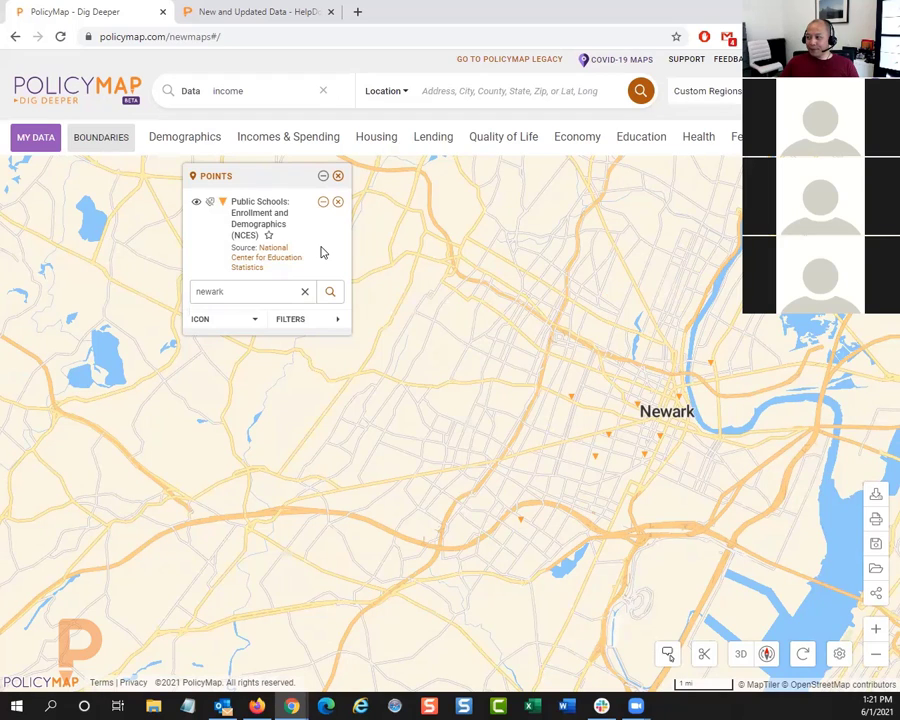
Step: Map the estimated median income of a household between 2015-2019 together with the school points
click(287, 150)
mouse_move(186, 200)
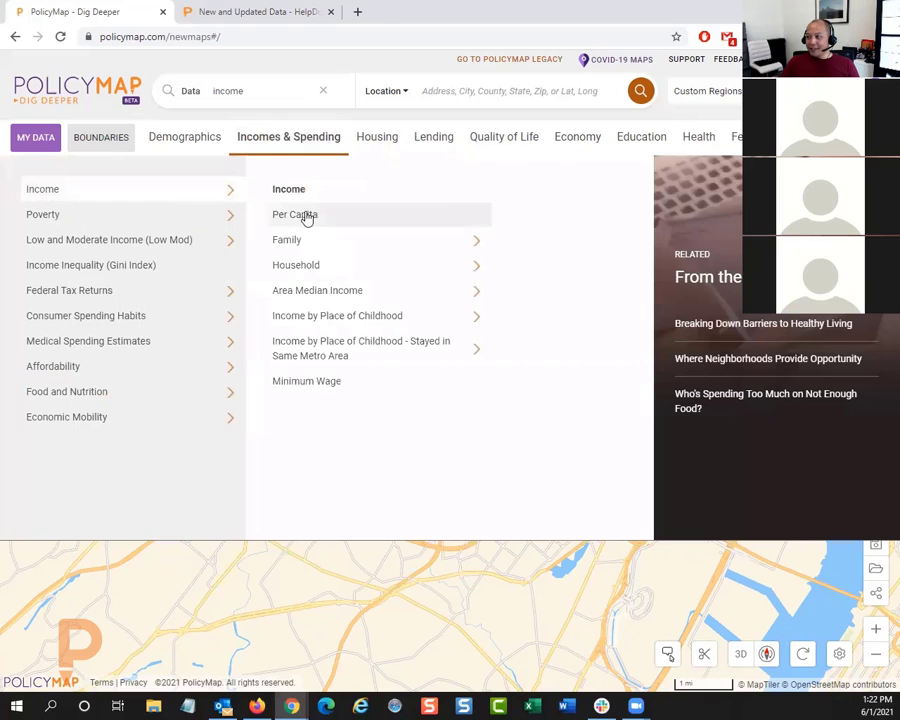
mouse_move(435, 266)
click(501, 222)
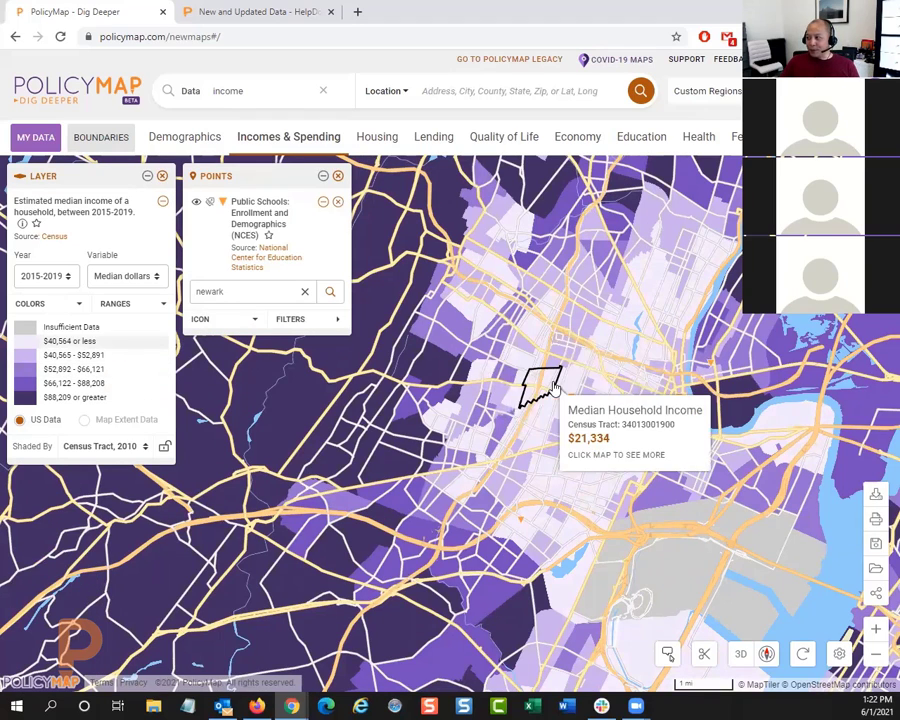
Step: Set up an image export of the map in portrait layout, reframing the preview around Newark and Elizabeth
drag(563, 360, 490, 365)
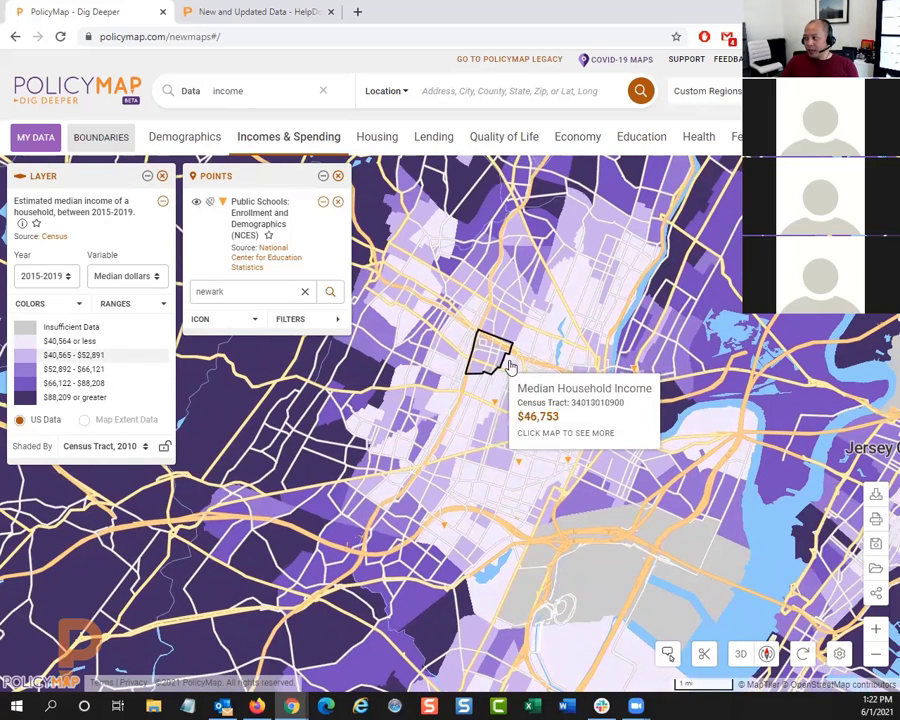
click(875, 520)
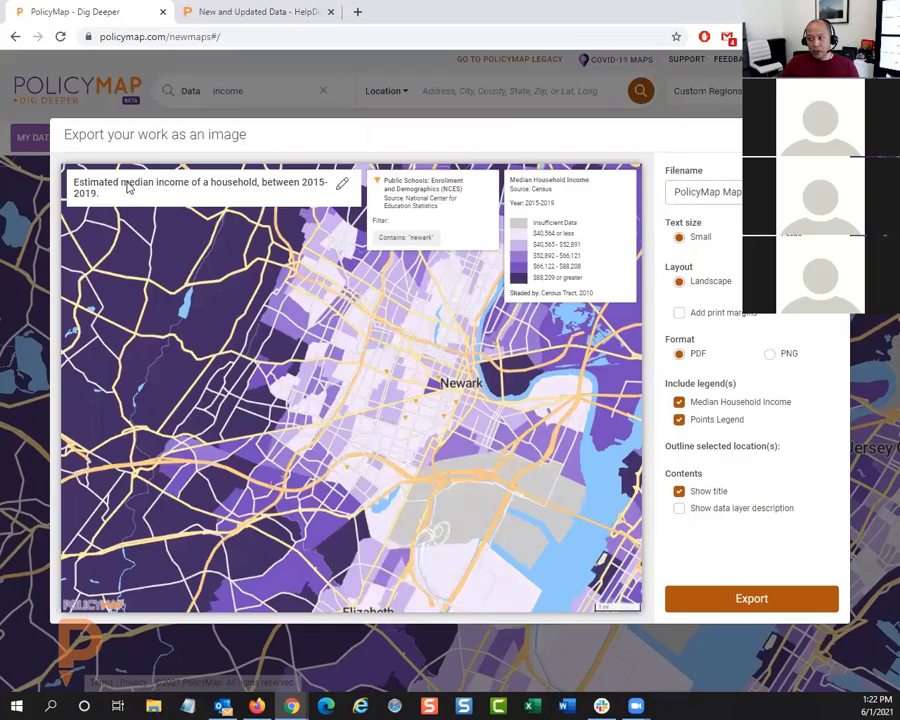
mouse_move(324, 361)
mouse_down()
mouse_move(270, 350)
mouse_move(364, 376)
mouse_move(328, 328)
mouse_move(327, 372)
mouse_up()
scroll(359, 372, up, 2)
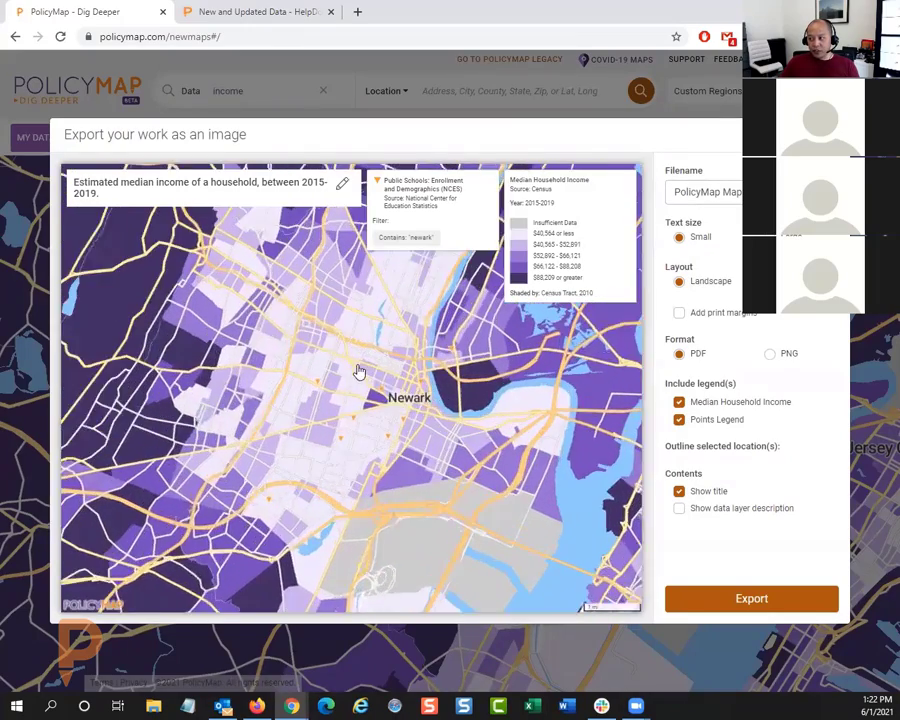
scroll(363, 382, down, 2)
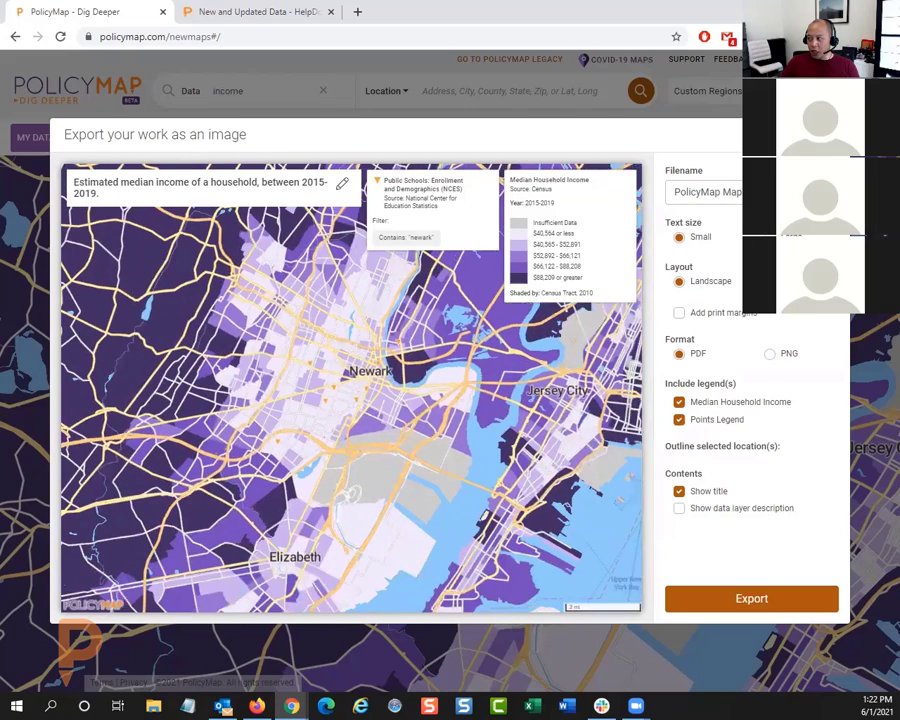
click(770, 281)
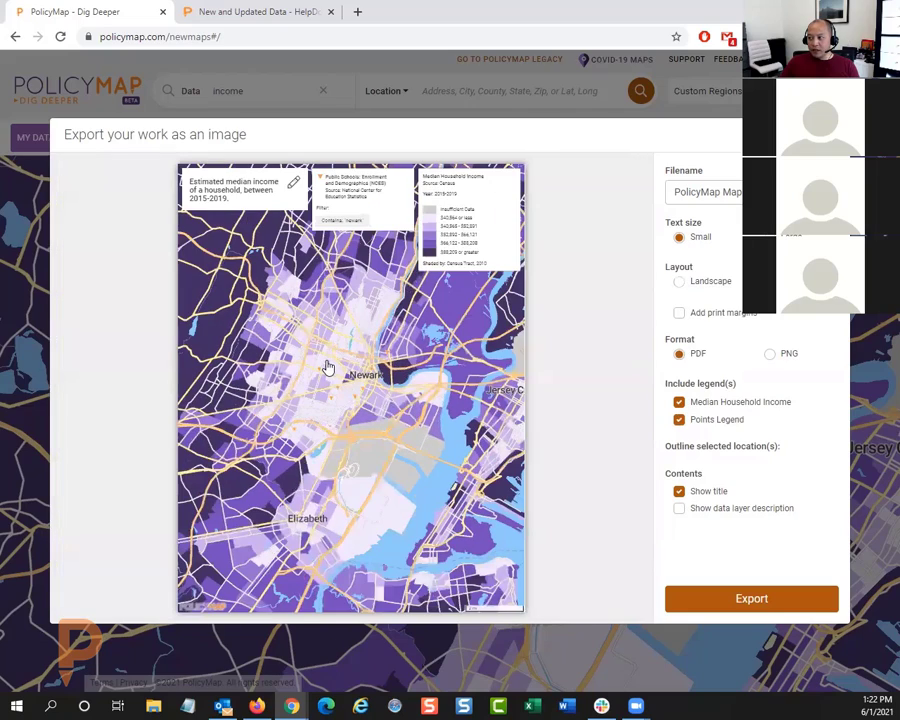
drag(327, 368, 330, 385)
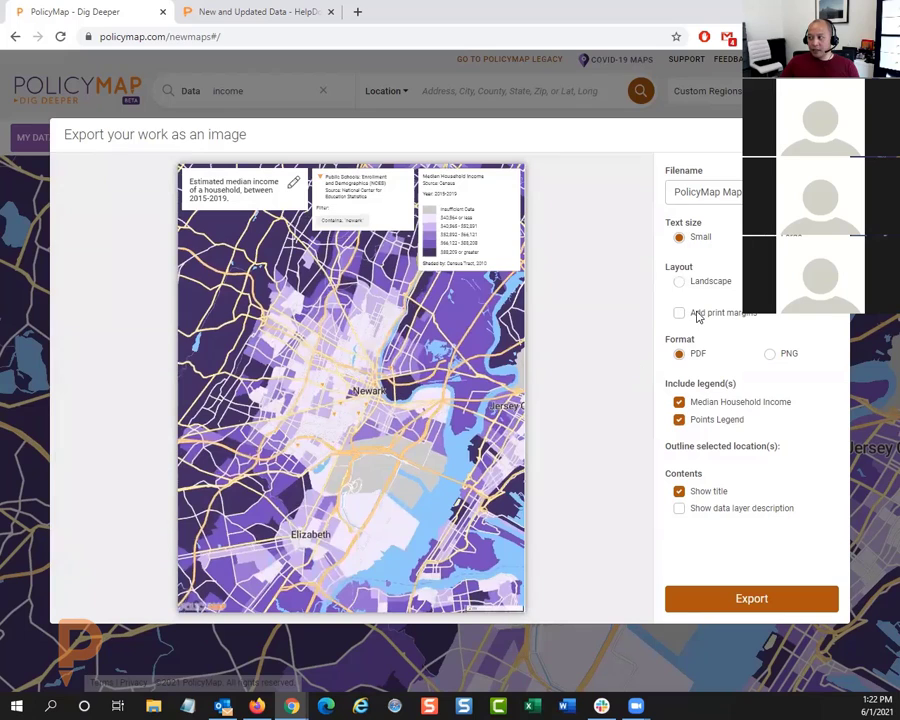
Step: Try the print margins, PNG format and Median Household Income legend options, and close the image export
click(680, 313)
click(705, 316)
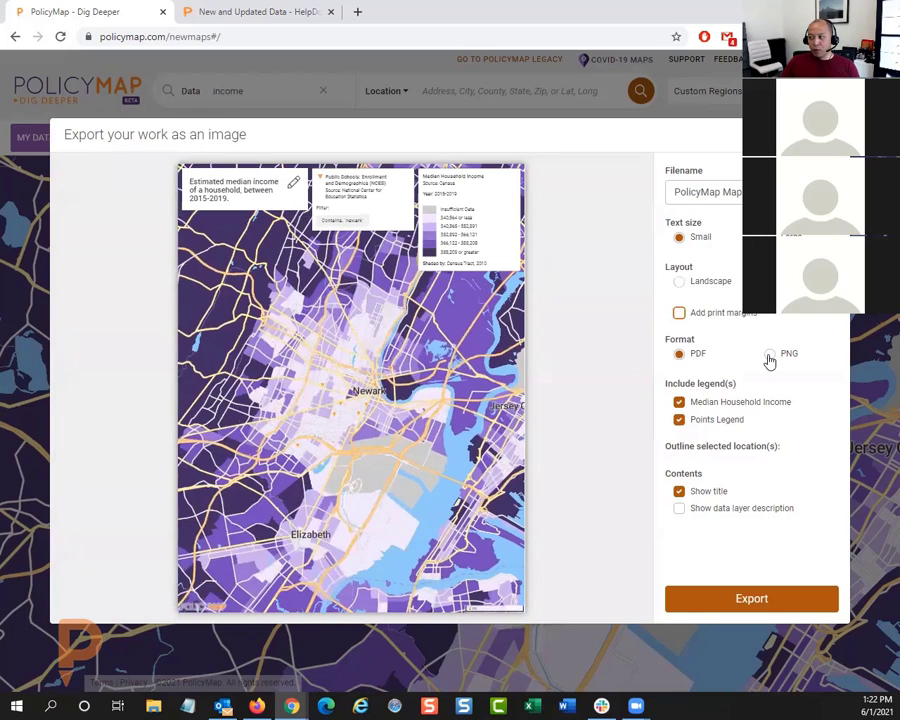
click(769, 355)
click(726, 408)
click(727, 409)
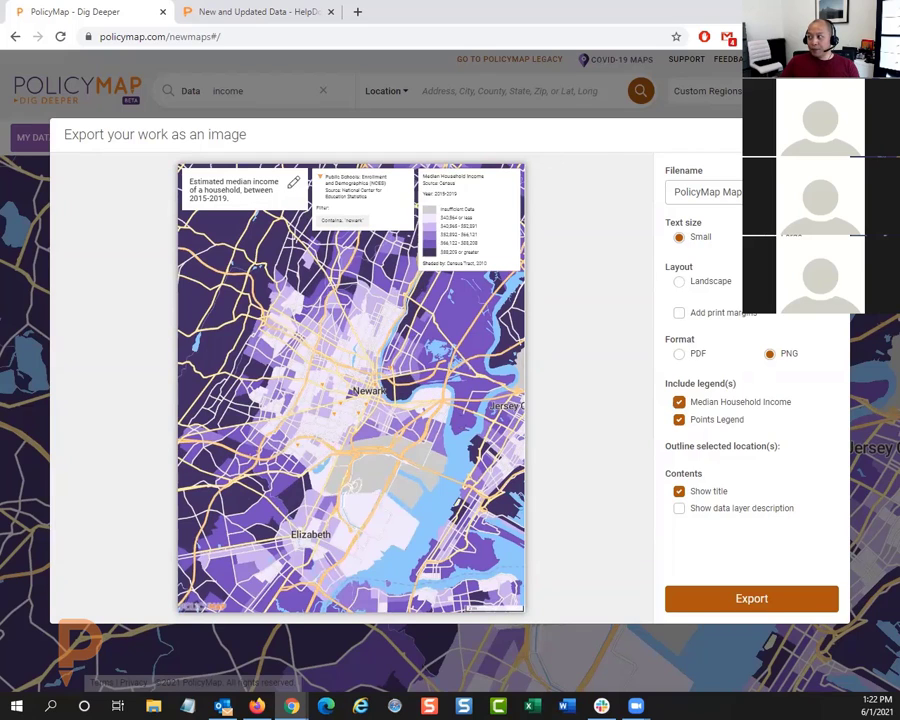
click(830, 135)
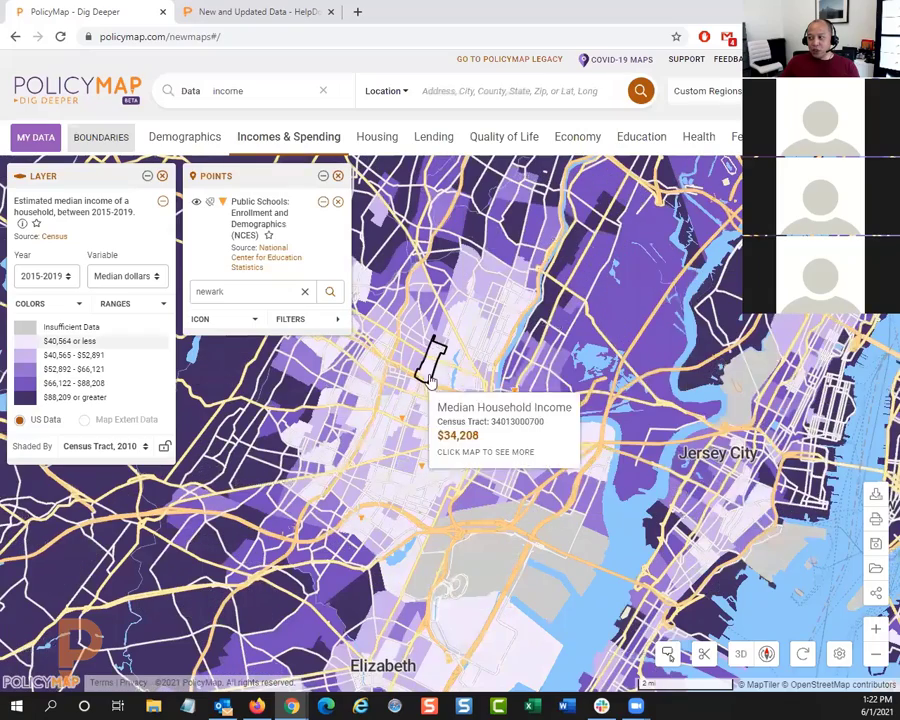
Step: Load the saved custom region "78 Local" onto the median household income map
drag(430, 380, 500, 388)
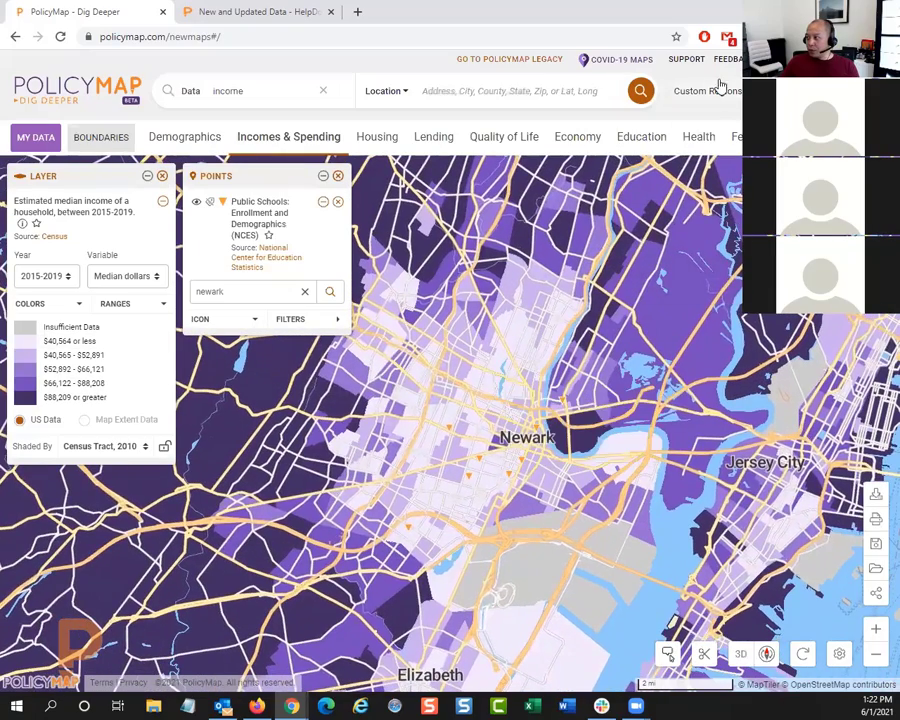
click(718, 92)
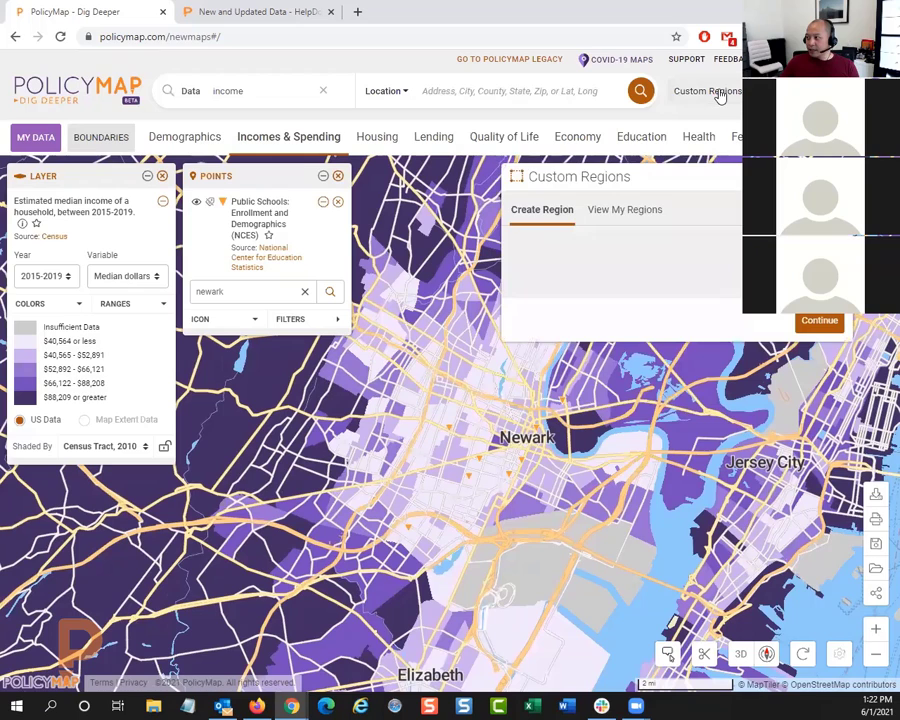
click(610, 213)
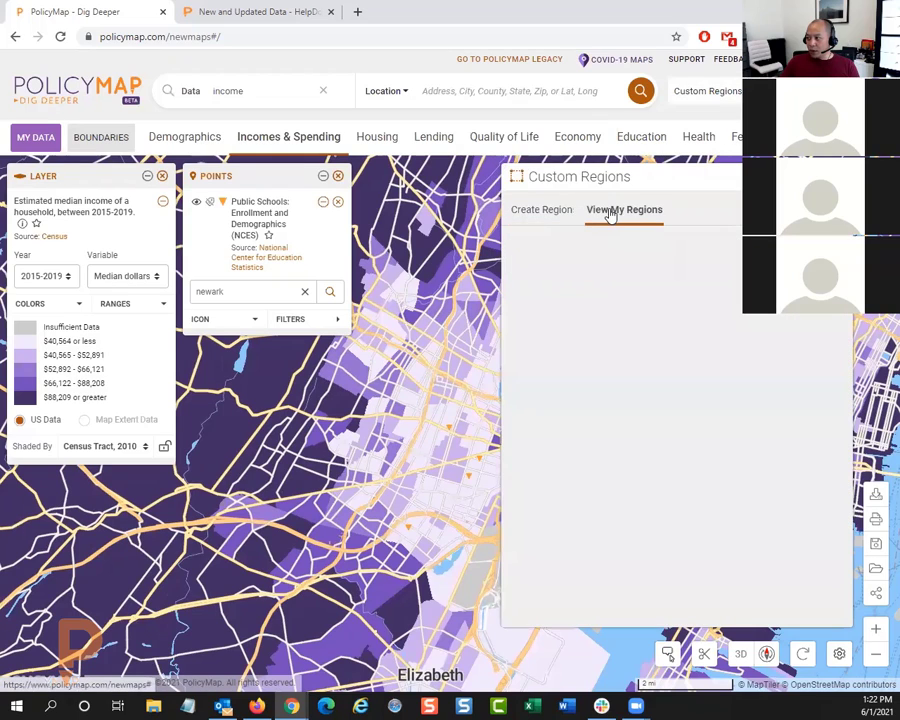
click(538, 272)
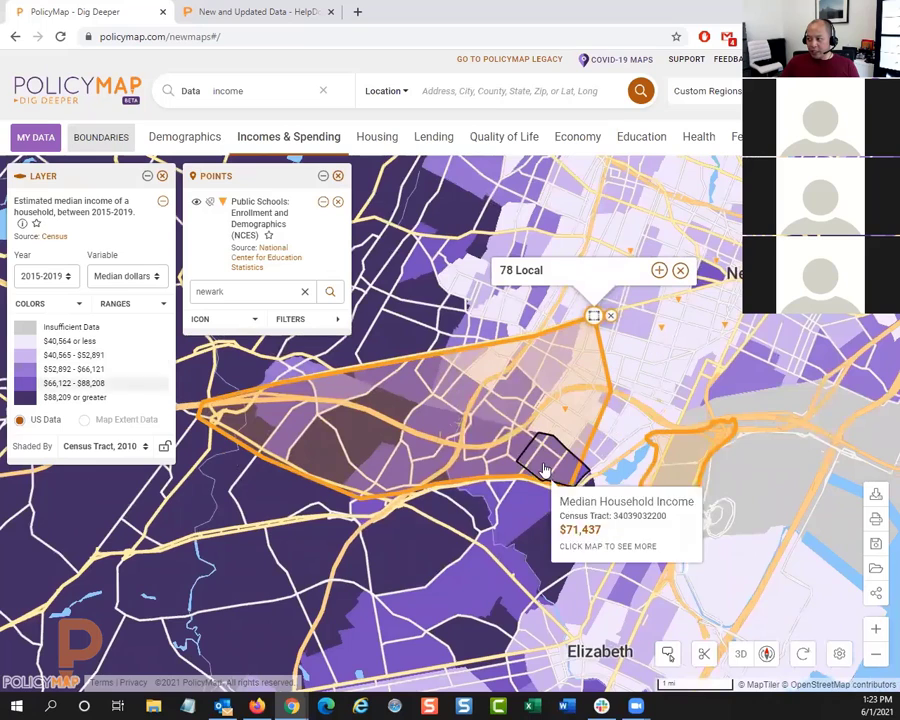
Step: Clip the income layer to the 78 Local region and collapse the region's details
click(659, 270)
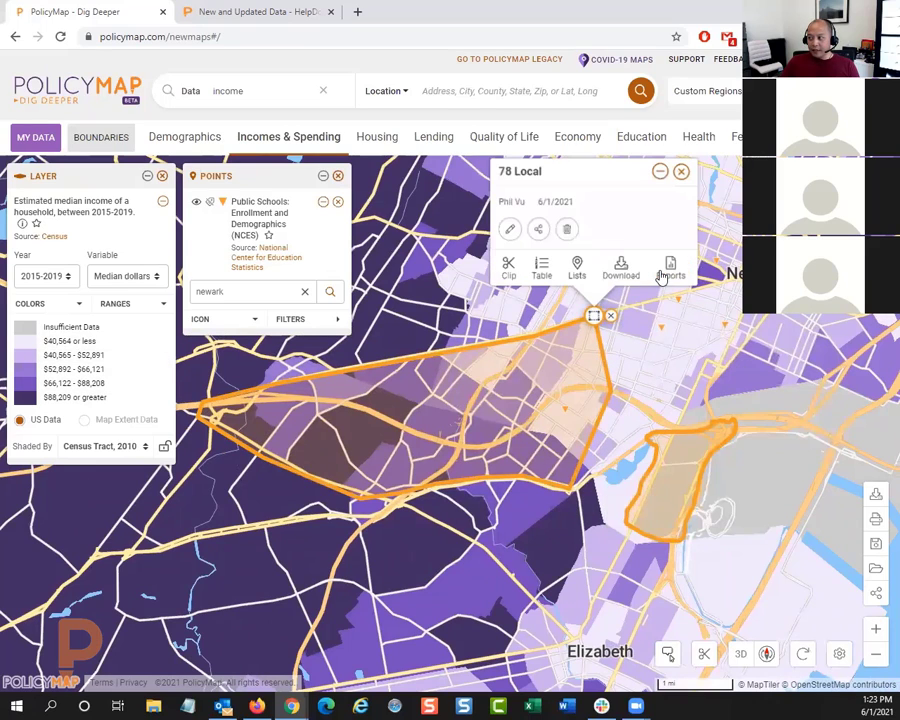
click(509, 270)
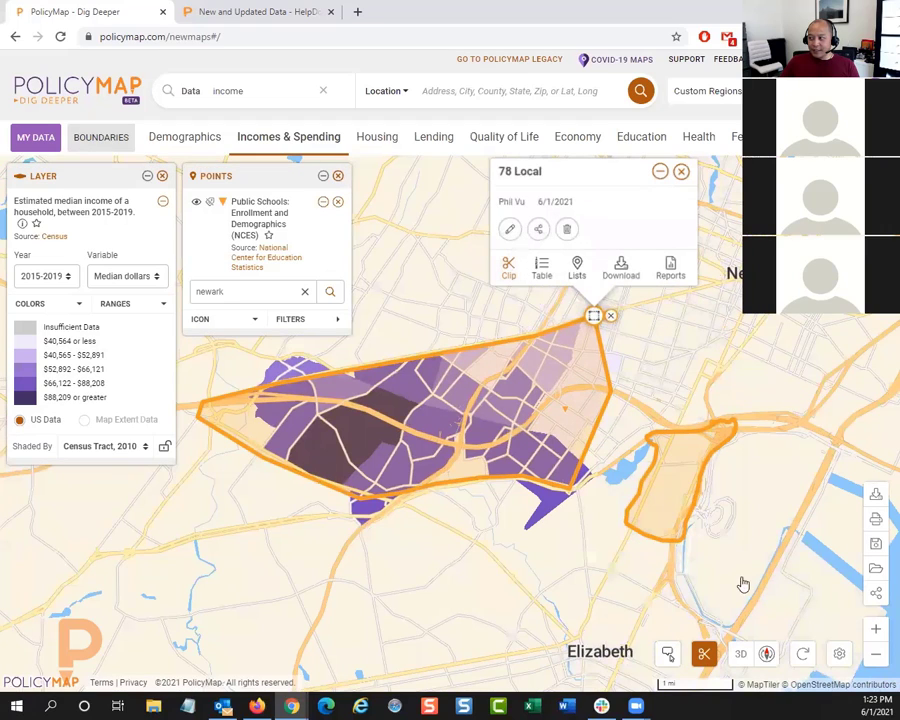
click(662, 174)
scroll(758, 403, down, 1)
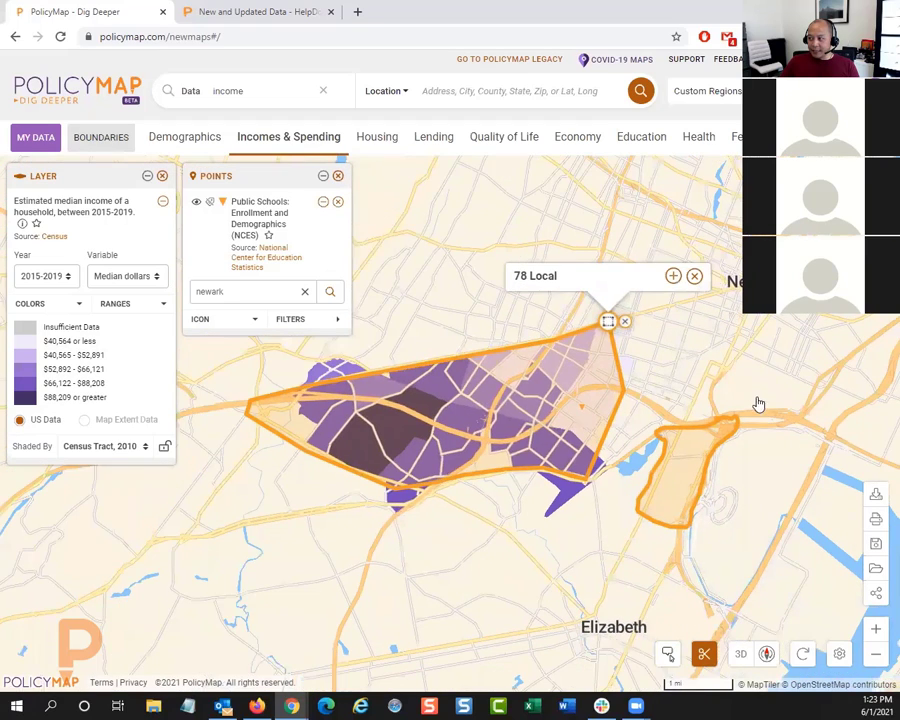
drag(776, 372, 750, 348)
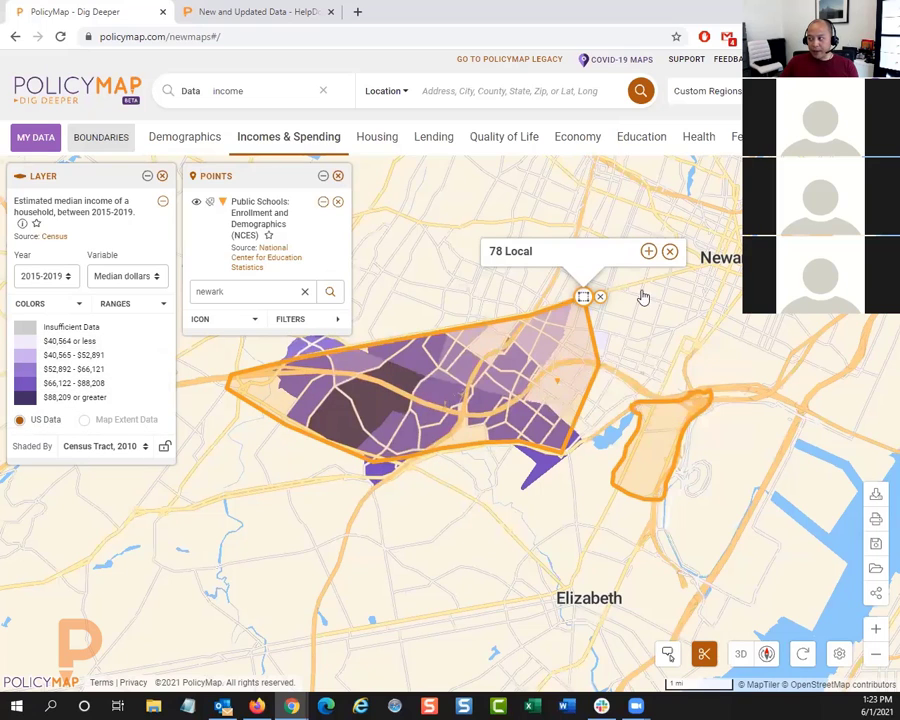
Step: Make the 78 Local region's fill fully transparent, save the custom region and close its details
click(647, 251)
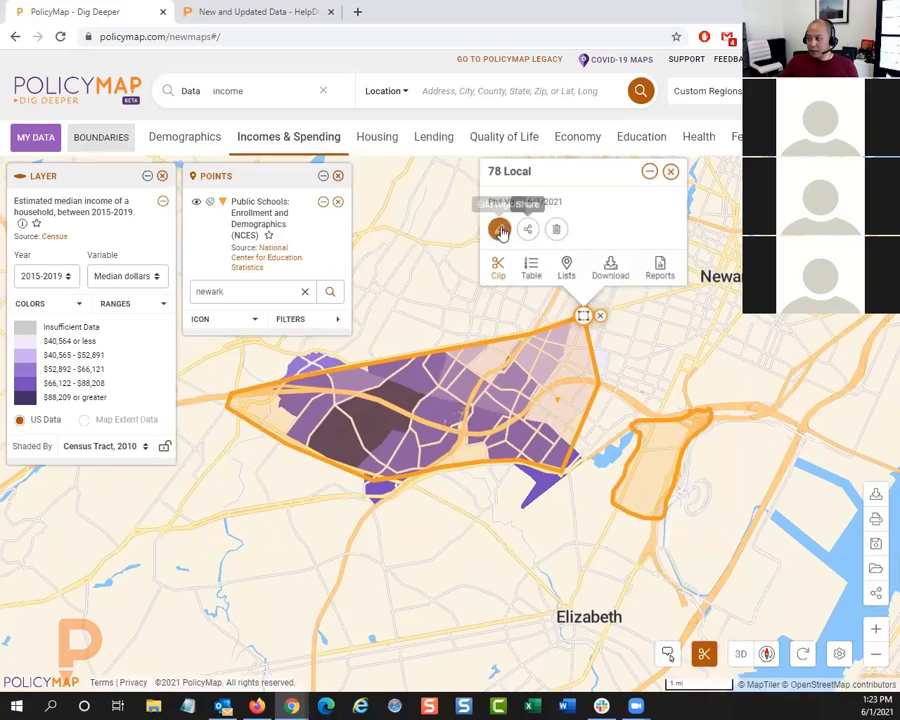
click(498, 227)
drag(513, 298, 490, 301)
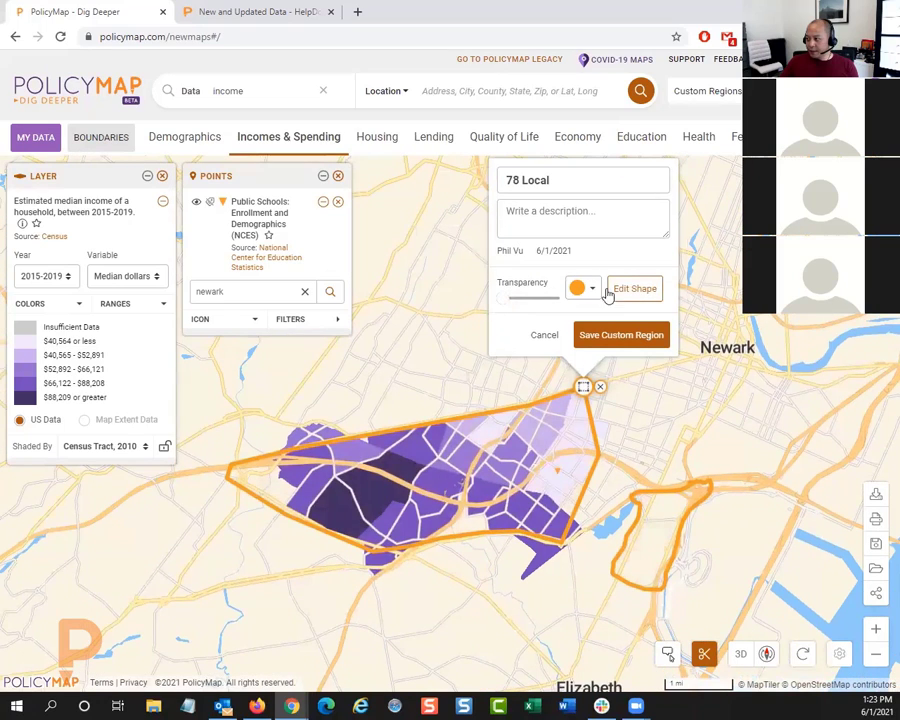
click(645, 339)
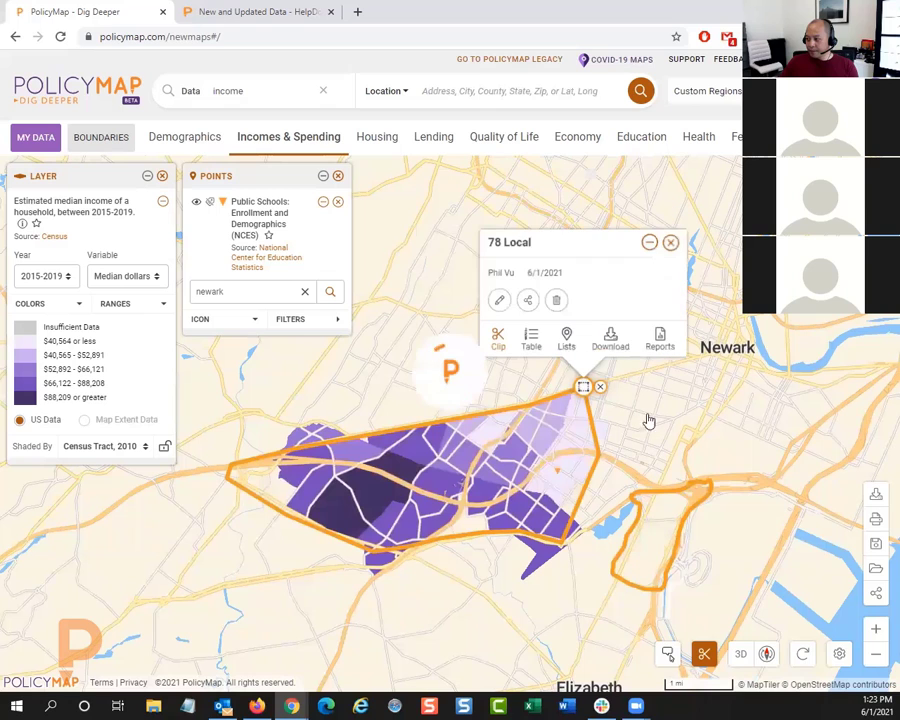
click(670, 242)
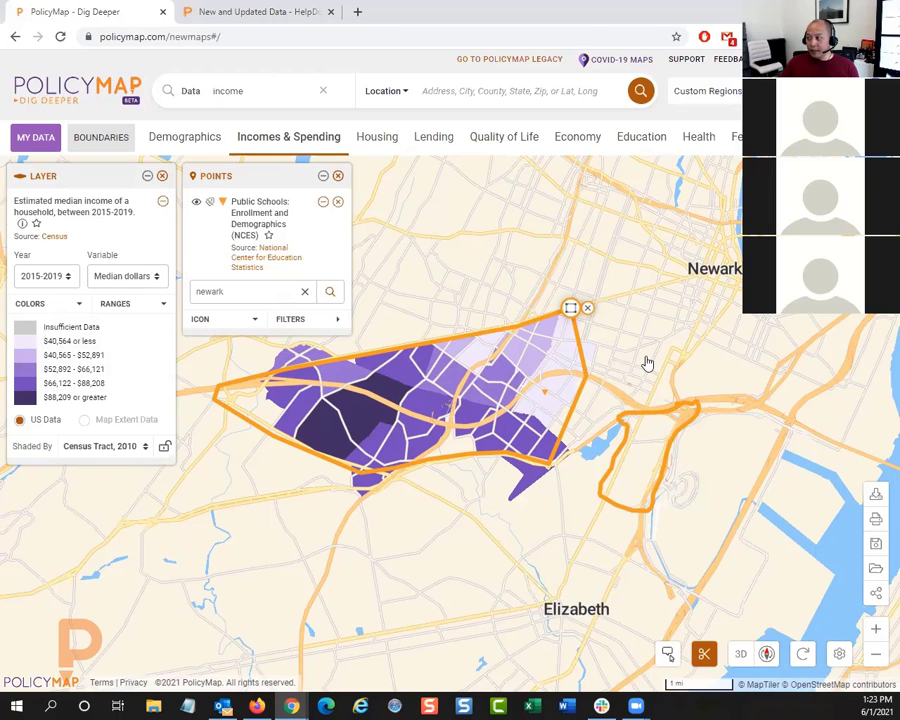
Step: Remove the 78 Local region from the map and go to the location Essex, NJ
click(481, 89)
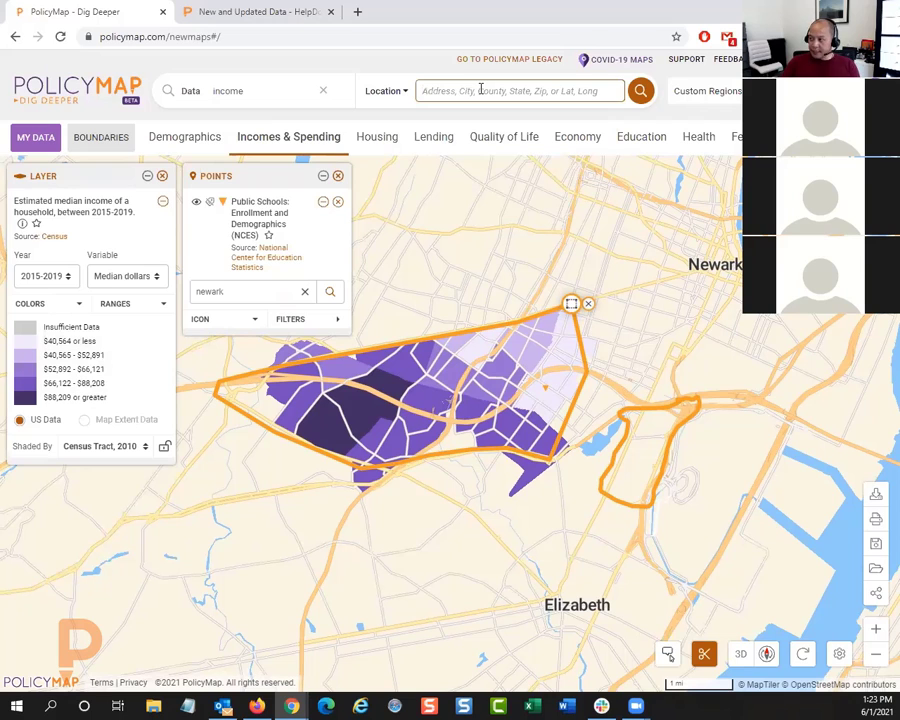
click(588, 304)
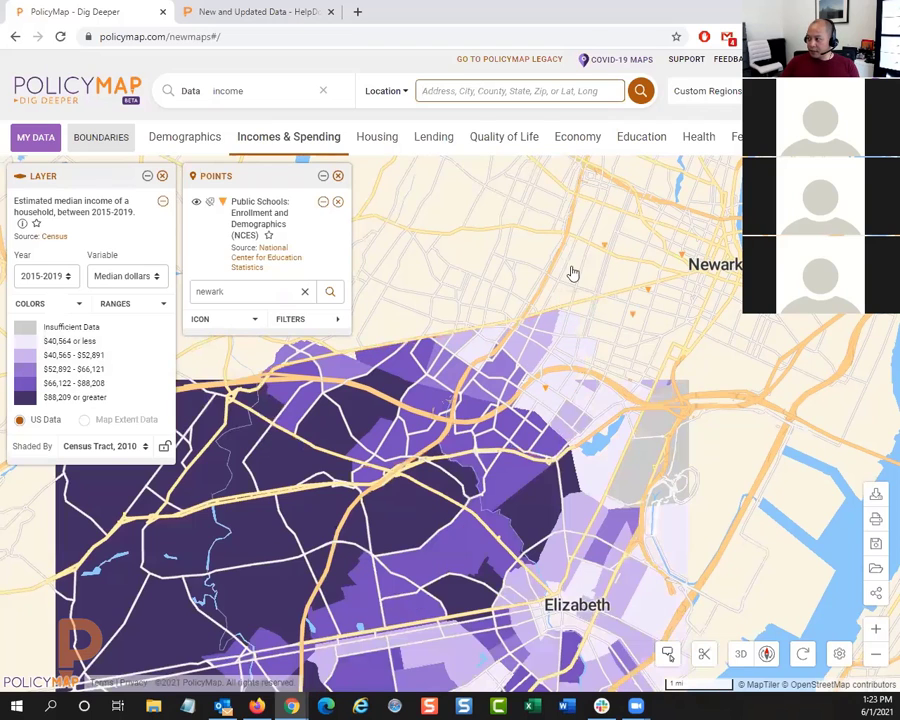
text(esse)
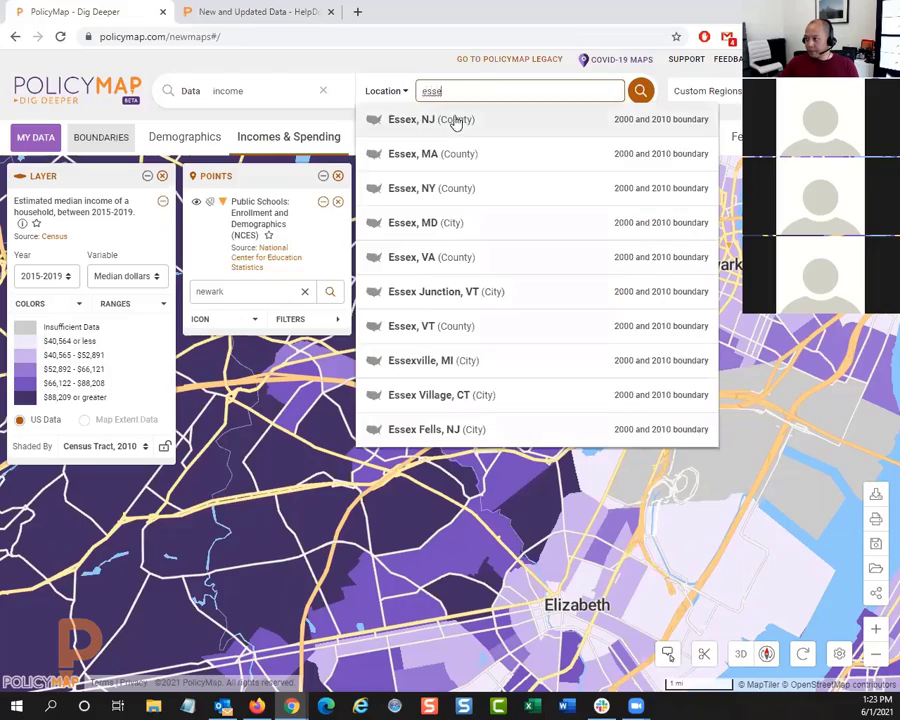
click(455, 121)
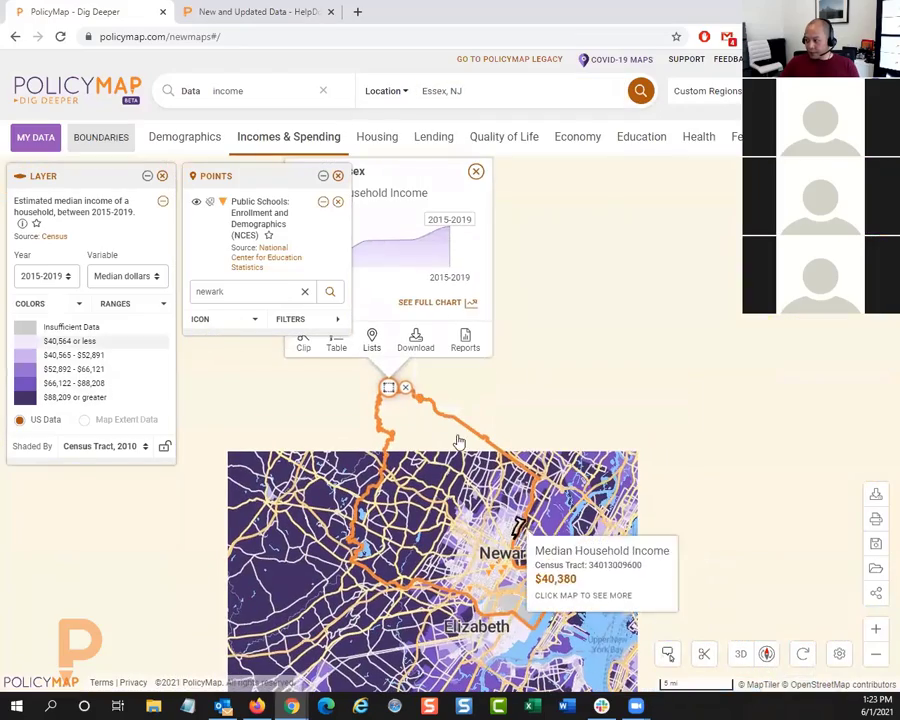
Step: Clip the income layer to the Essex, NJ boundary and close the county's details
click(305, 346)
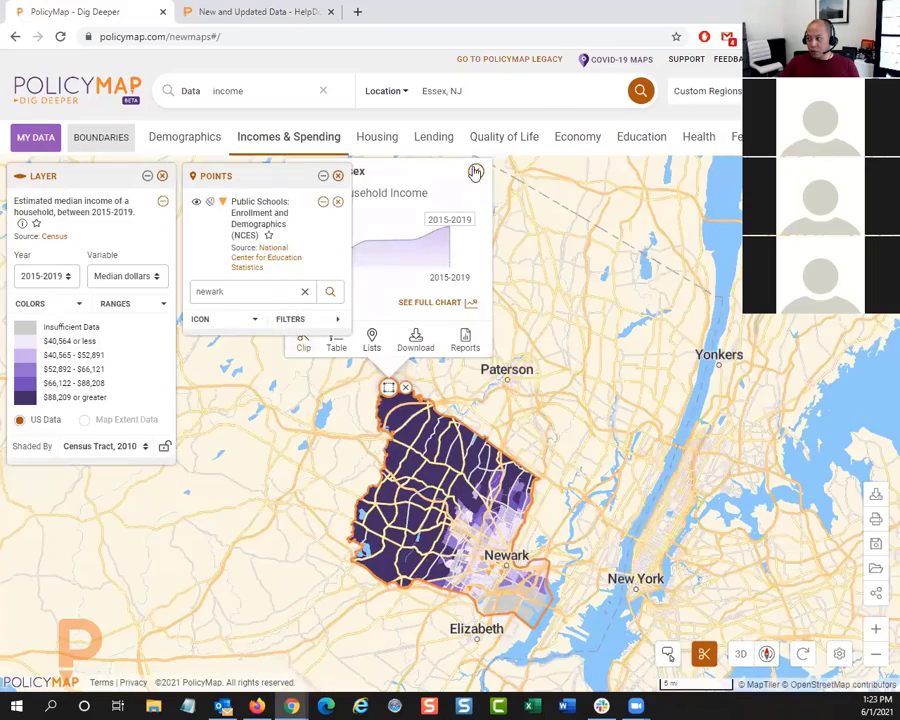
click(475, 172)
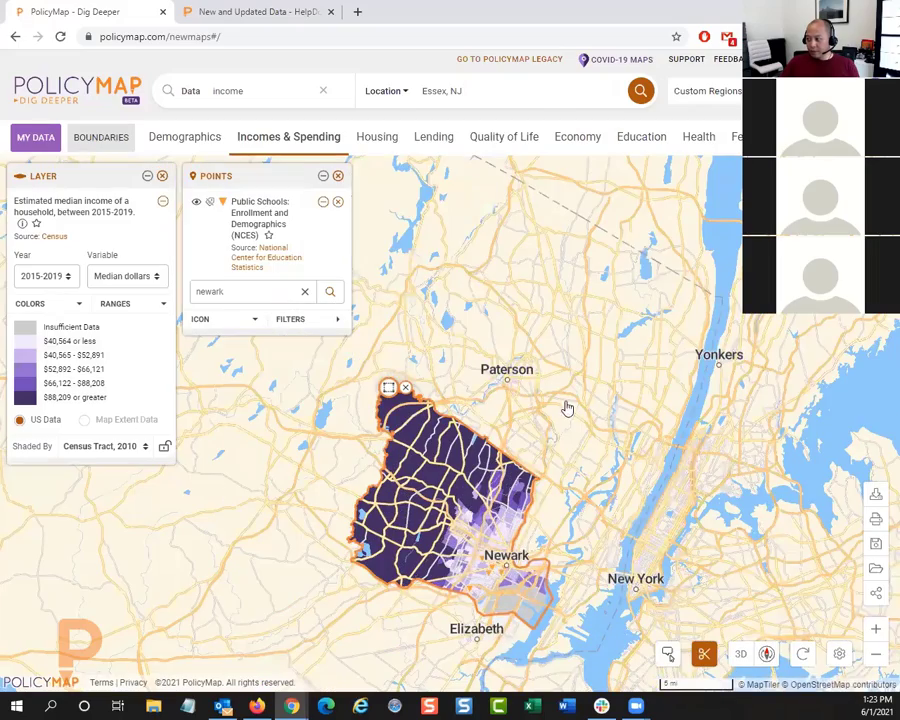
drag(579, 400, 698, 312)
scroll(587, 372, up, 3)
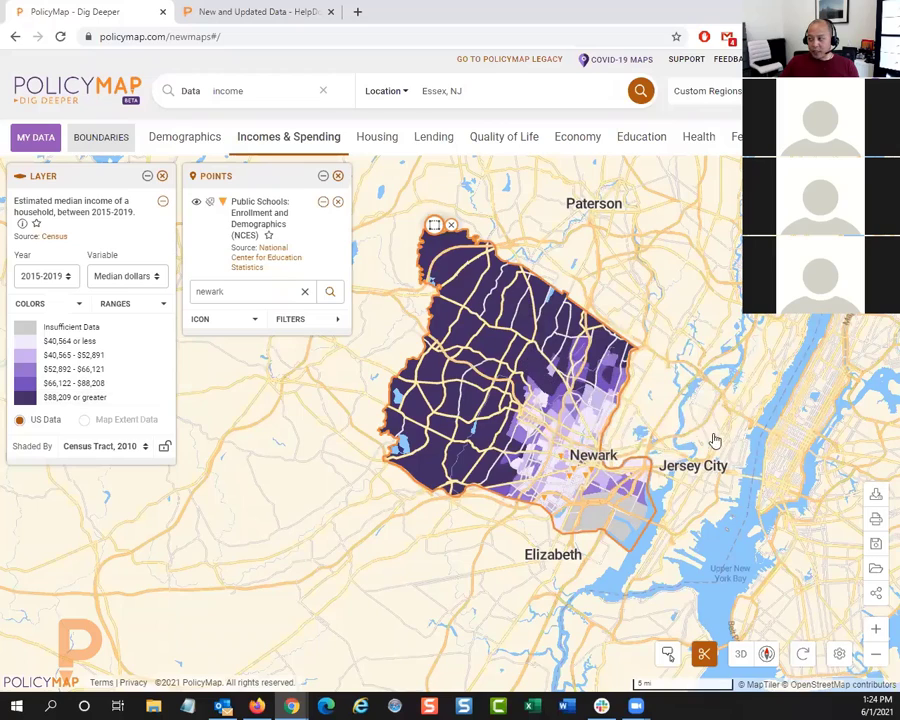
Step: Preview the clipped Essex map in the image export, and close it without exporting
click(875, 522)
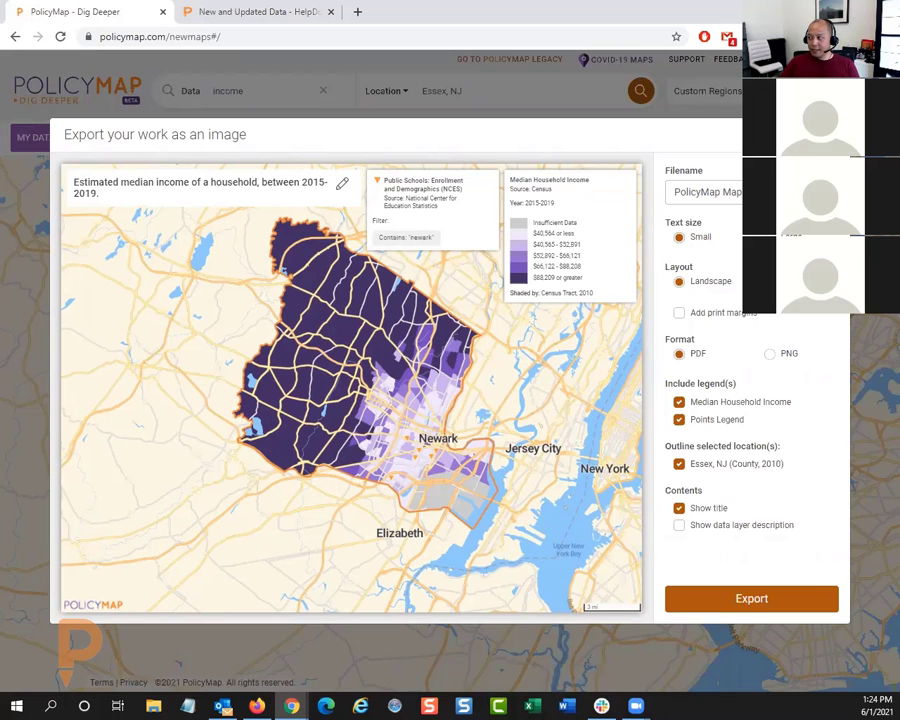
click(830, 134)
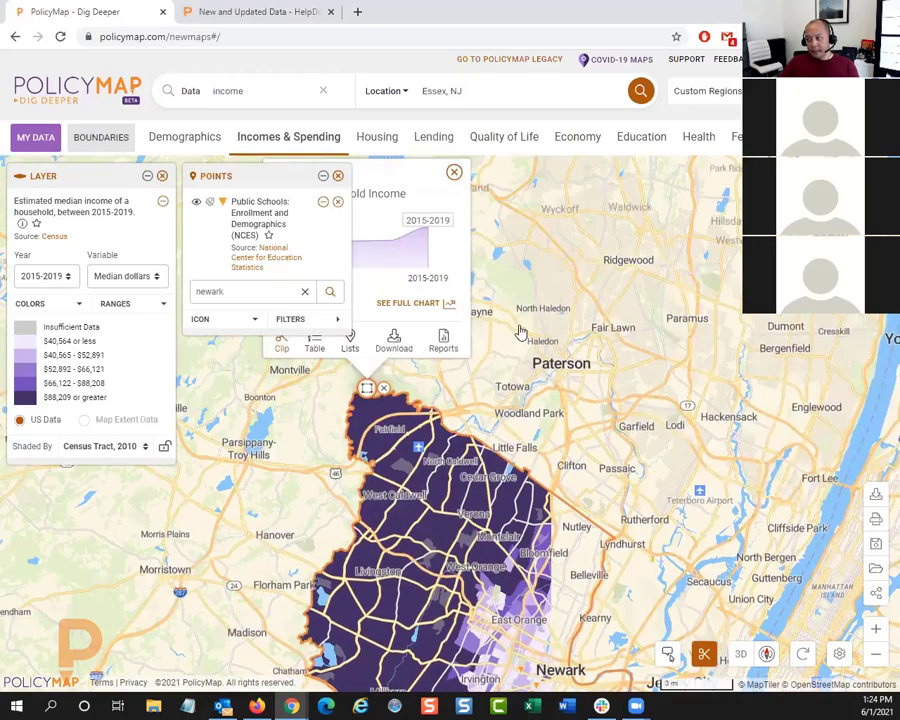
Step: Open the data table for Essex, NJ and examine the median household income of its census tracts
drag(558, 384, 631, 321)
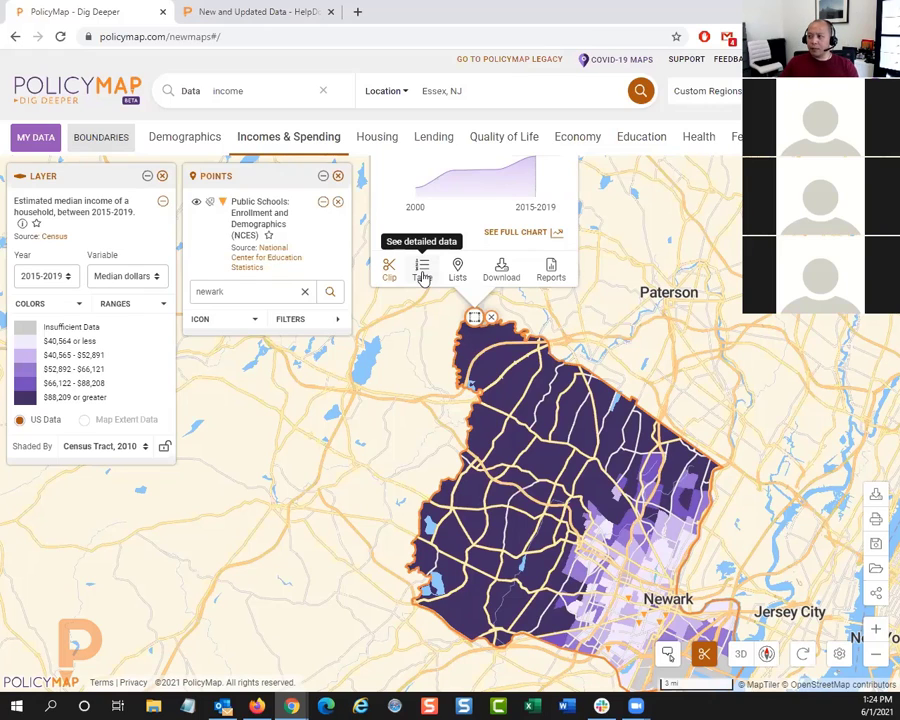
drag(643, 367, 647, 309)
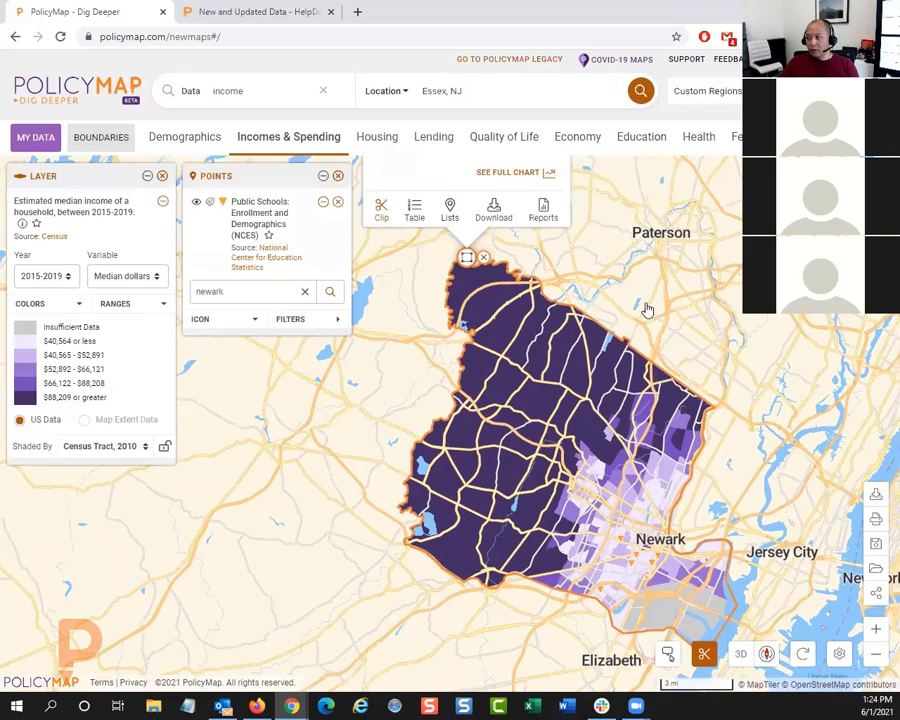
click(422, 217)
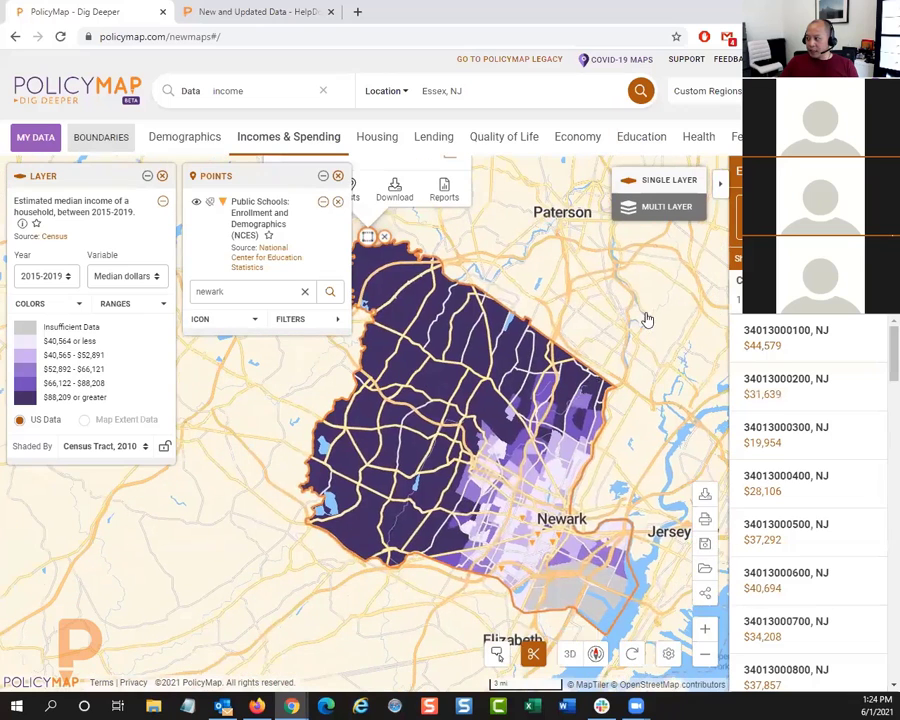
mouse_move(805, 335)
mouse_move(800, 485)
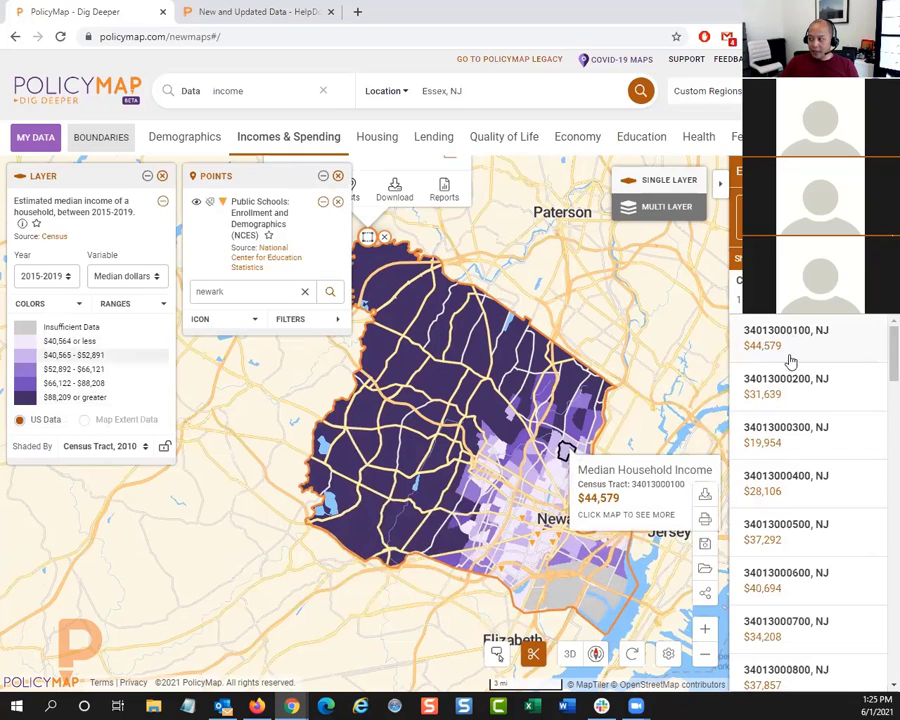
scroll(790, 465, down, 4)
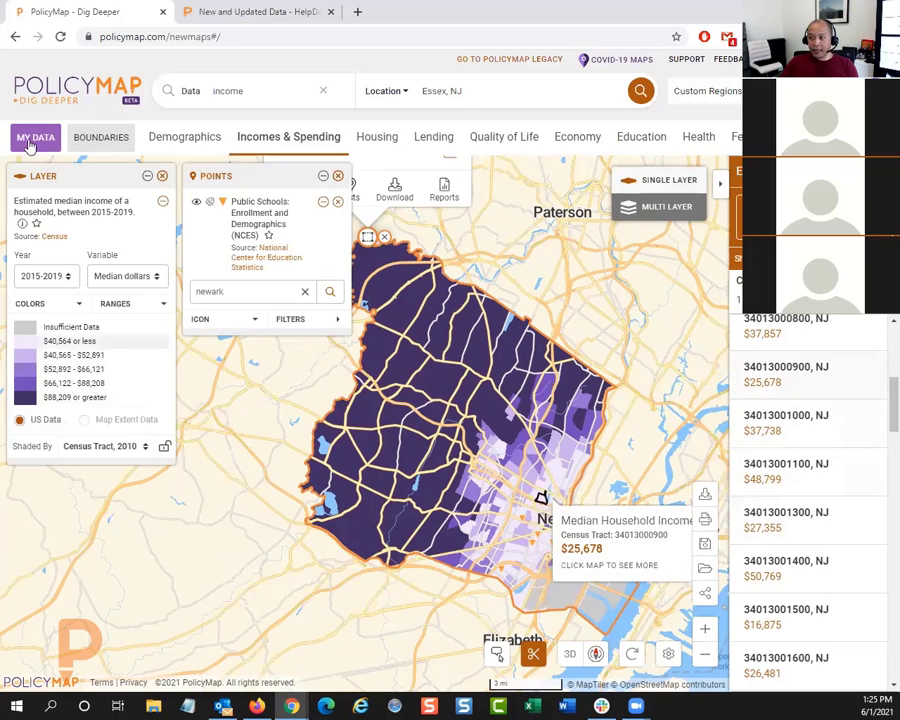
Step: Change the income layer's variable to Percent change (5 years) and shade it by Zip Code Tabulation Area
click(127, 278)
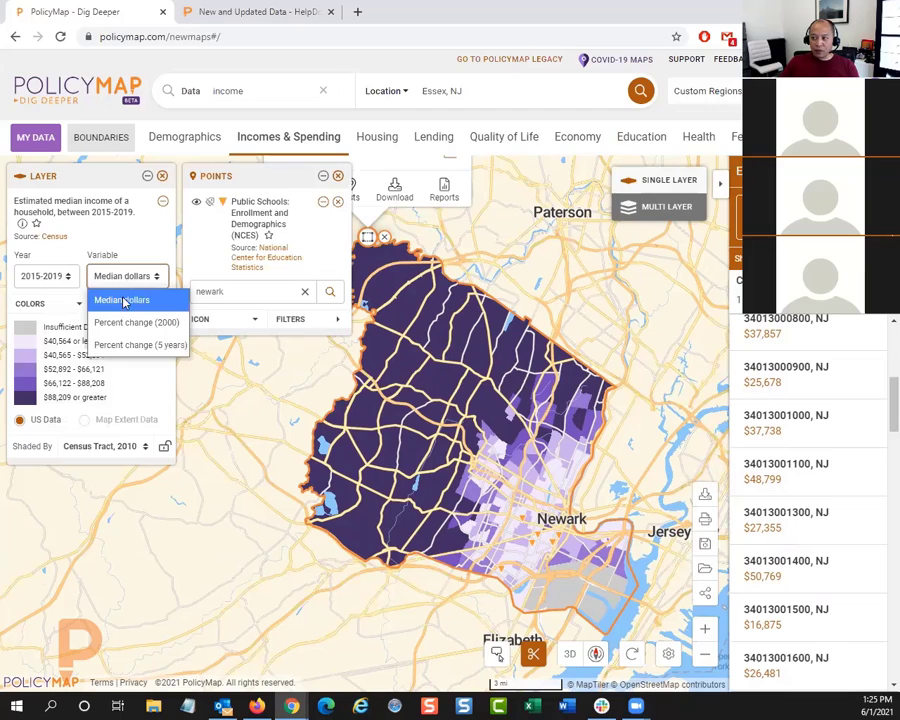
click(140, 345)
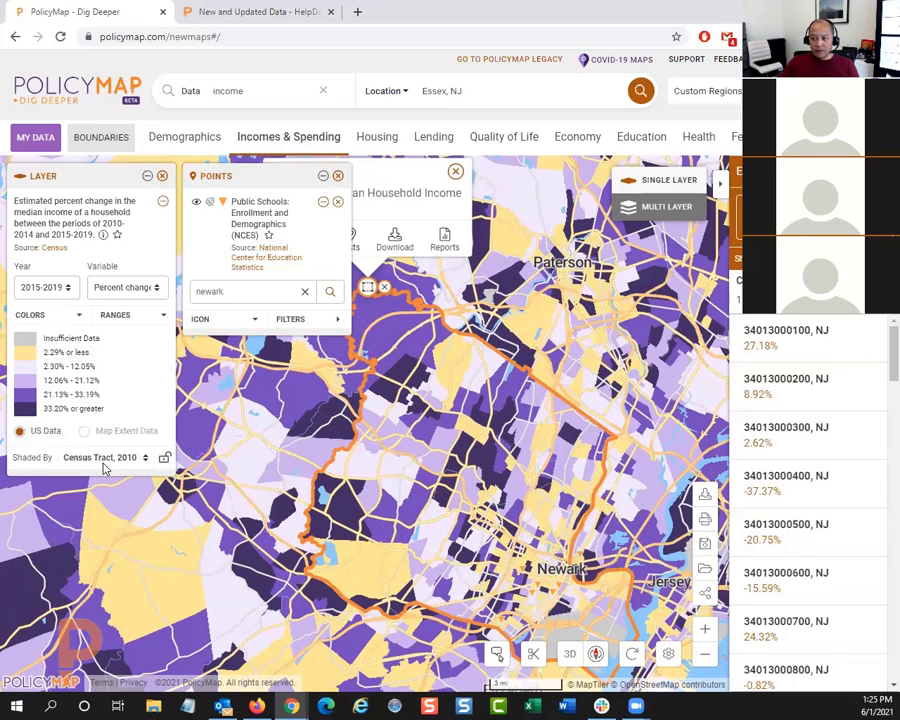
click(100, 457)
click(102, 523)
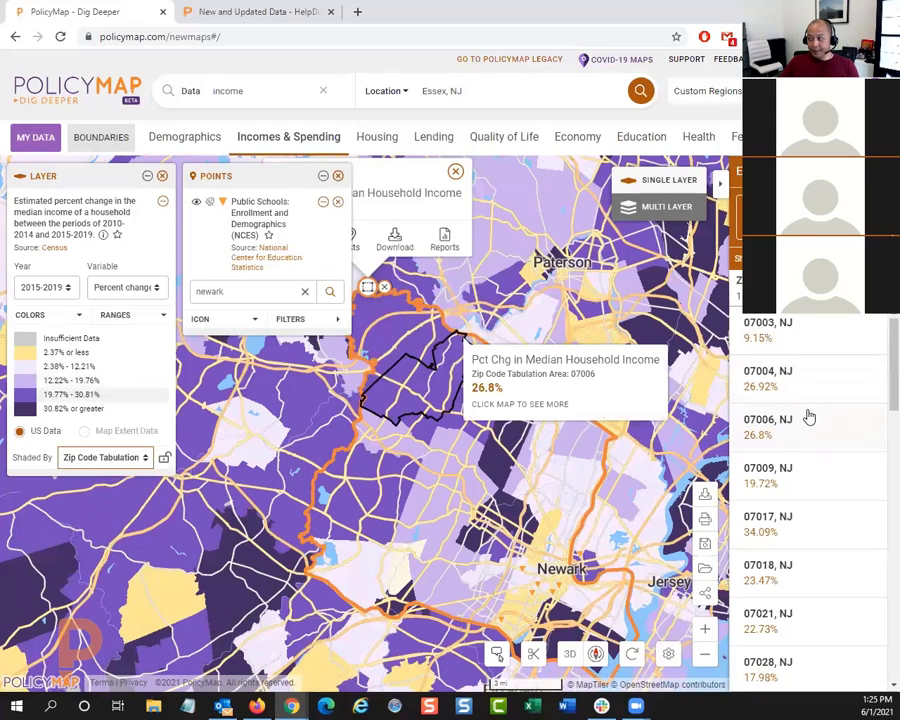
Step: Clear the "newark" search from the school points and list the public schools in Essex, NJ
click(305, 291)
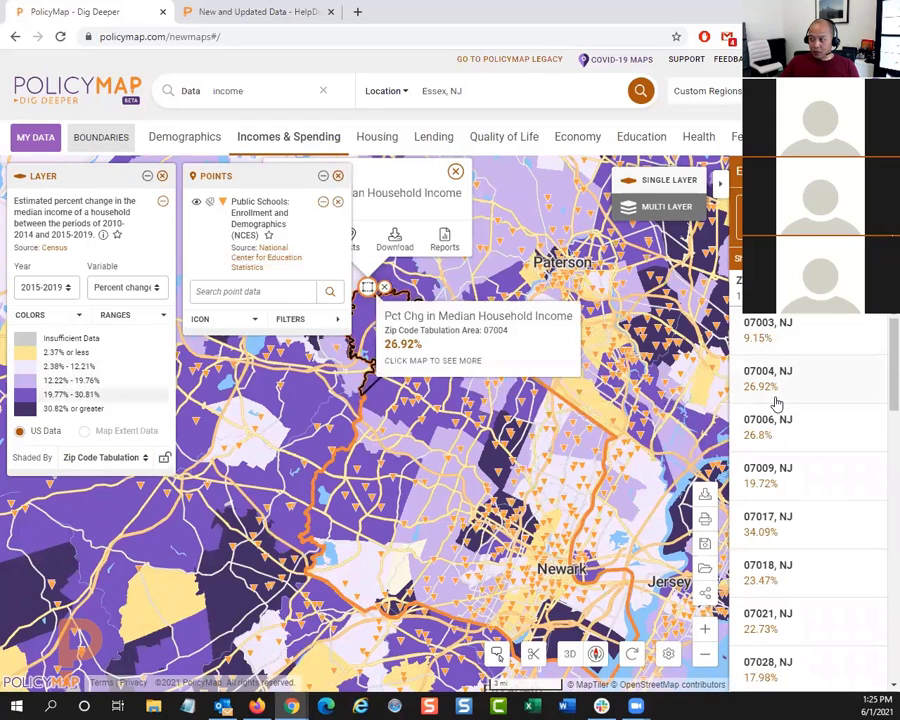
click(808, 217)
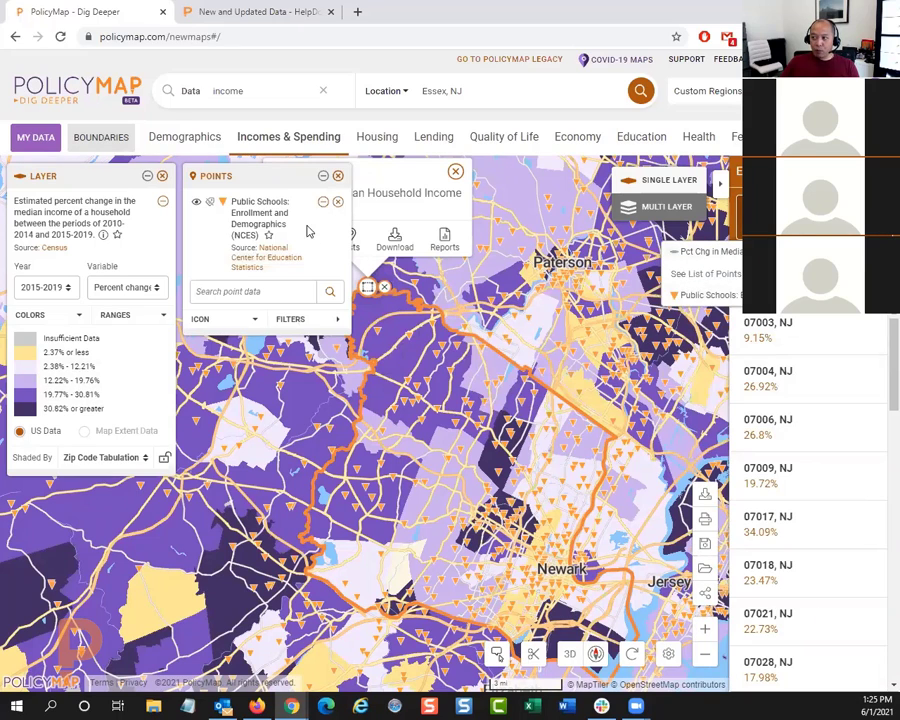
click(718, 297)
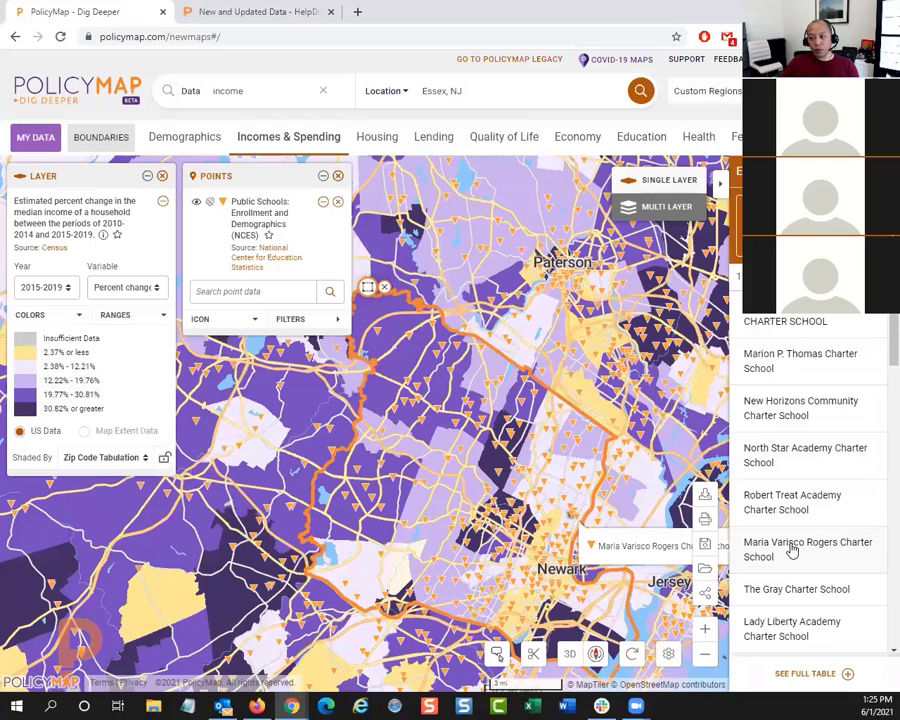
scroll(793, 560, down, 2)
scroll(793, 561, down, 1)
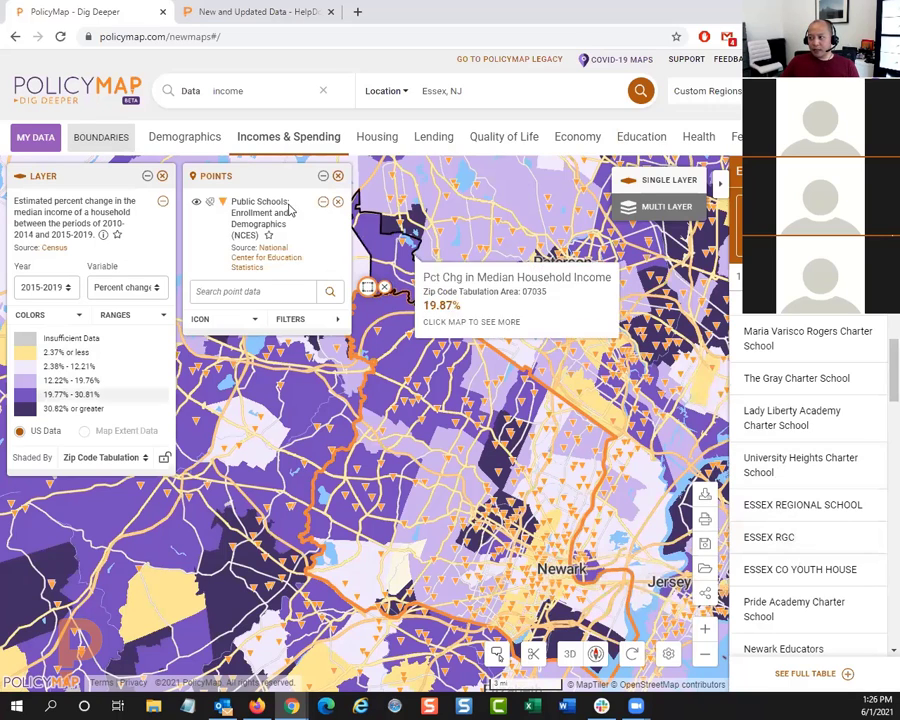
Step: Remove the public school points and the median income percent change layer from the map
click(338, 176)
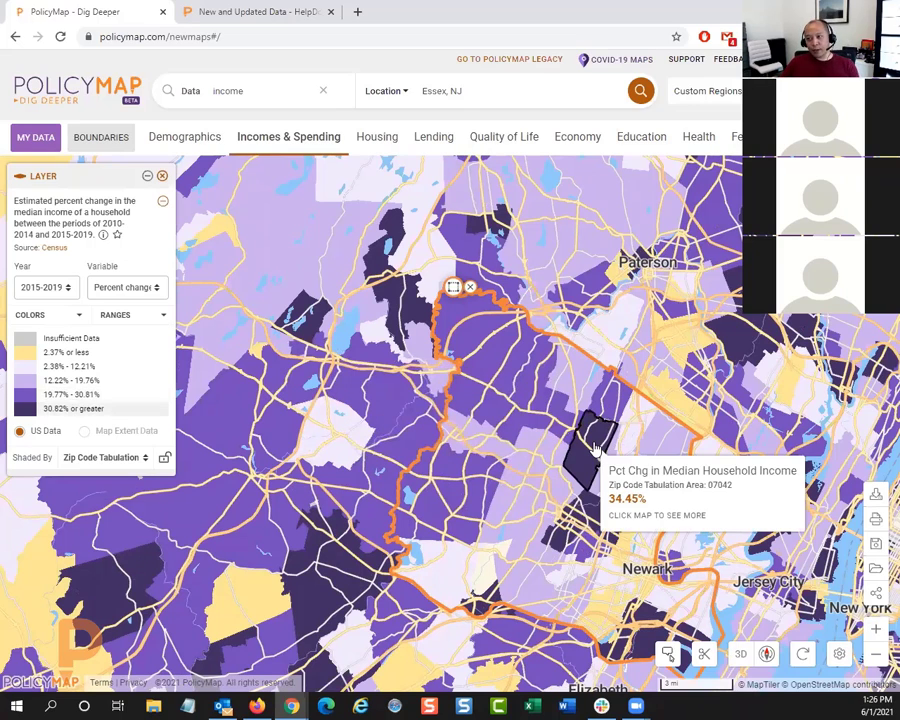
drag(568, 440, 514, 377)
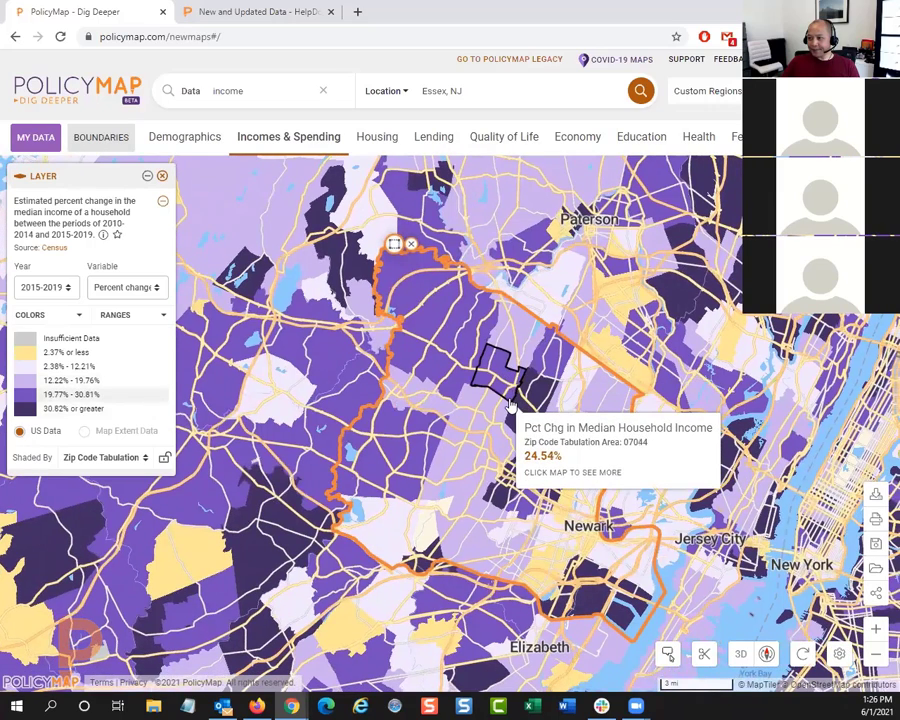
click(163, 178)
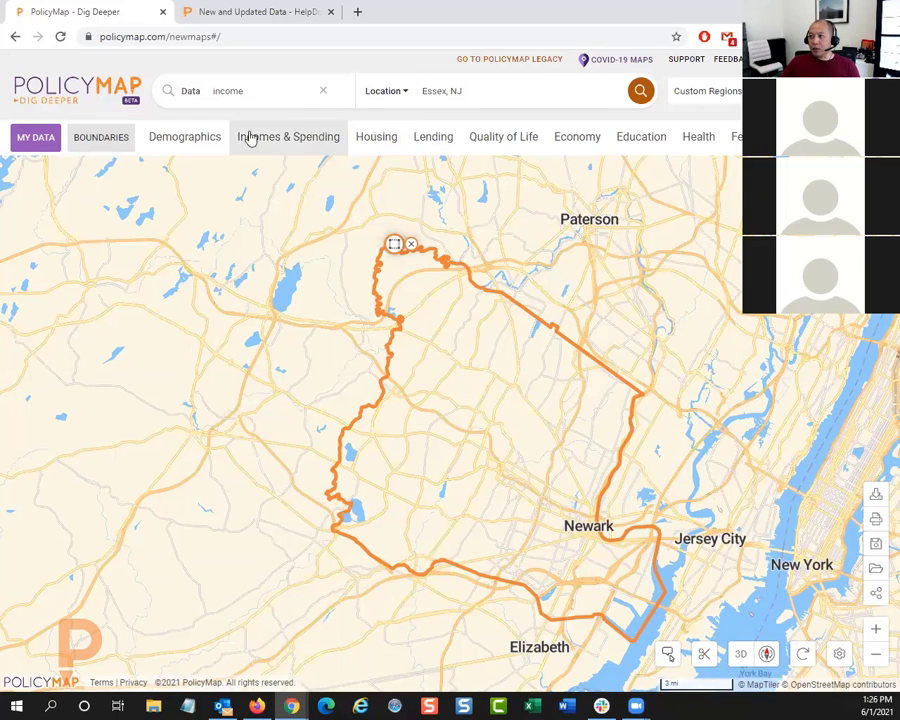
Step: Add the Predominant Race/Ethnicity data layer from the race, ethnicity and diversity demographics to the map
click(185, 140)
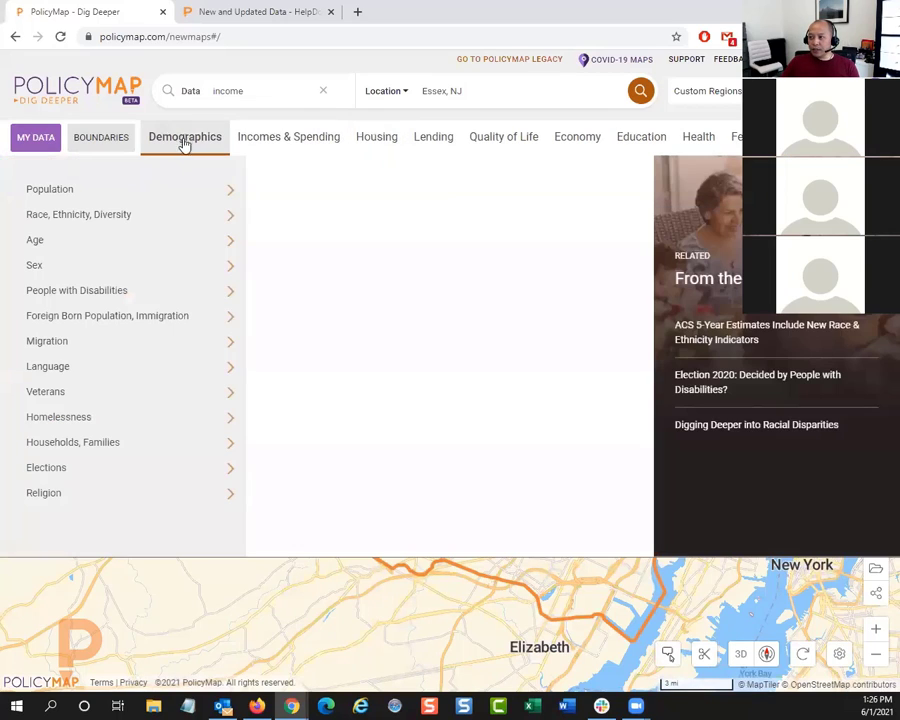
mouse_move(176, 210)
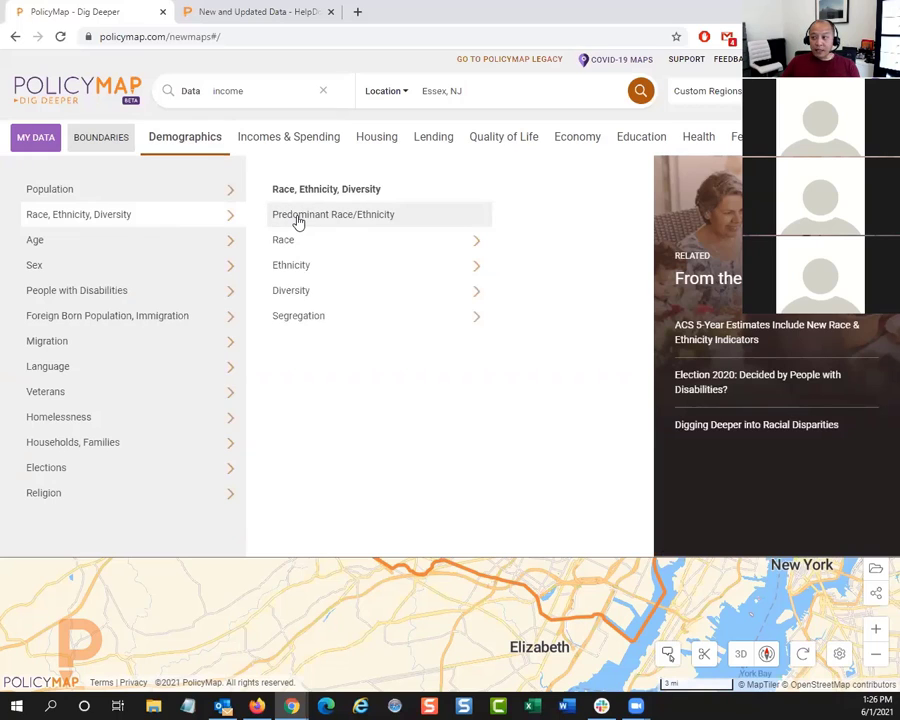
mouse_move(316, 250)
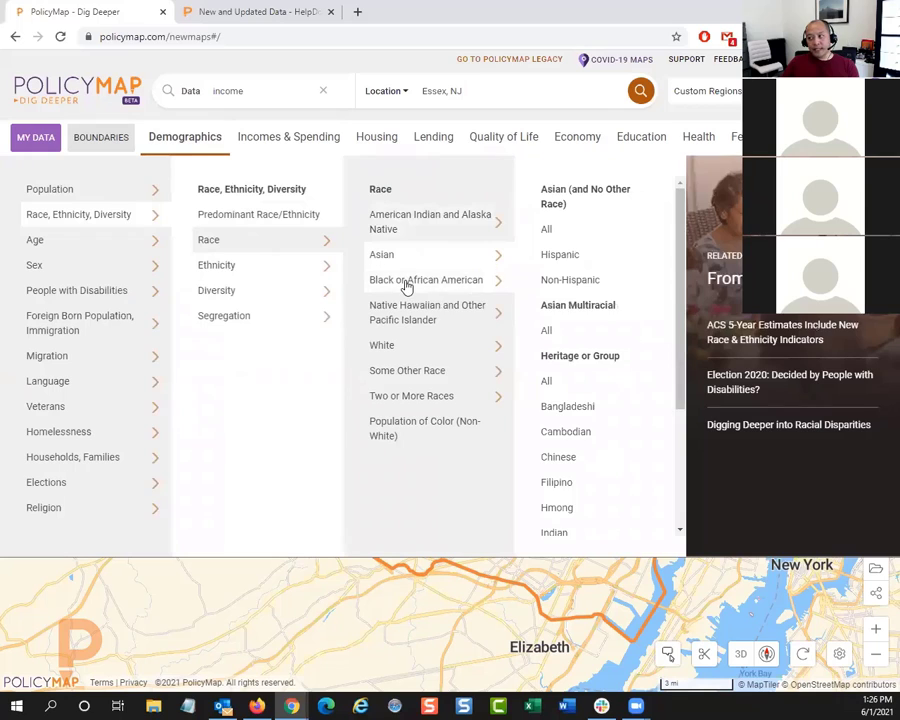
mouse_move(407, 287)
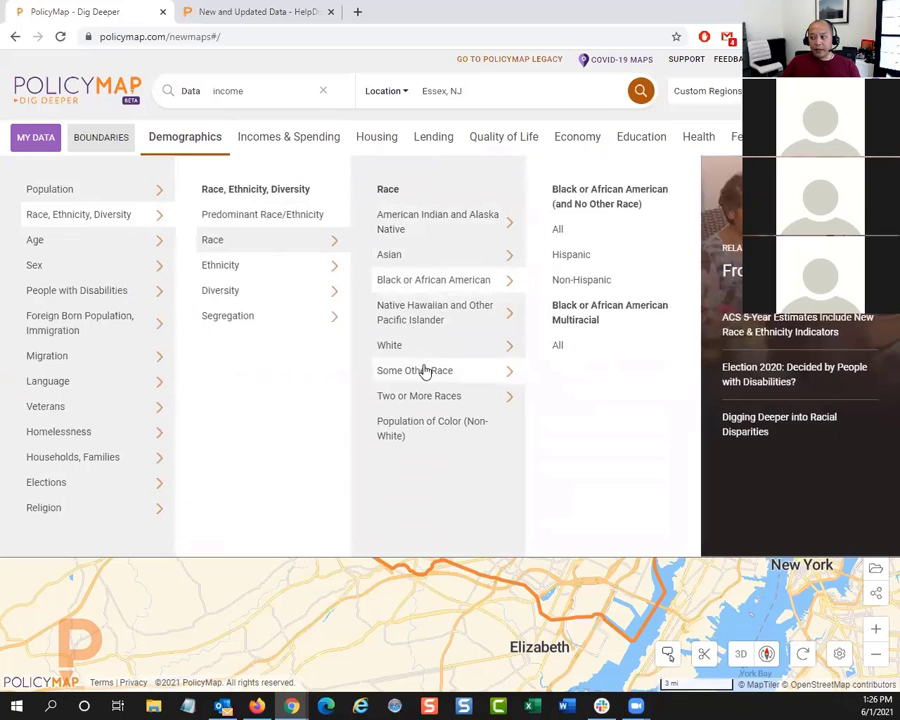
mouse_move(425, 372)
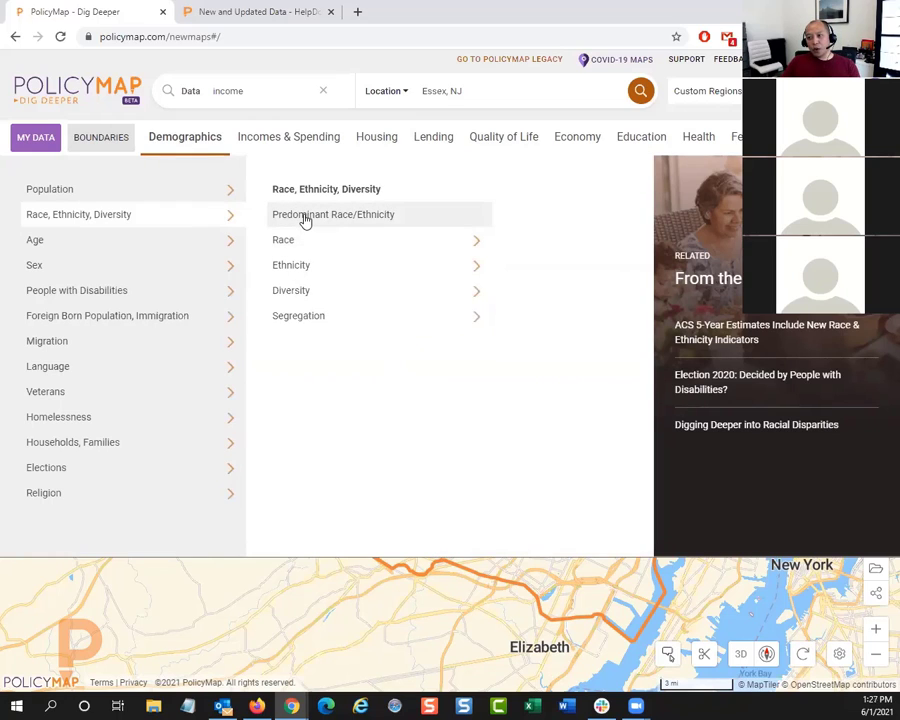
click(305, 219)
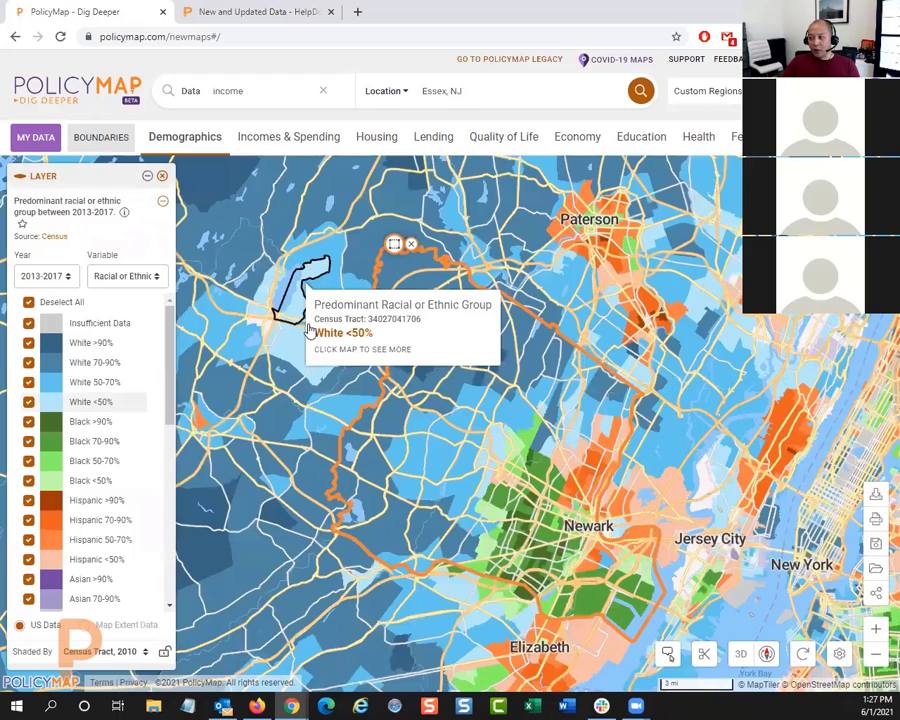
Step: Turn off the map's hover pop-ups and check the predominant racial or ethnic group of three census tracts northwest of Newark
click(670, 653)
drag(533, 455, 523, 374)
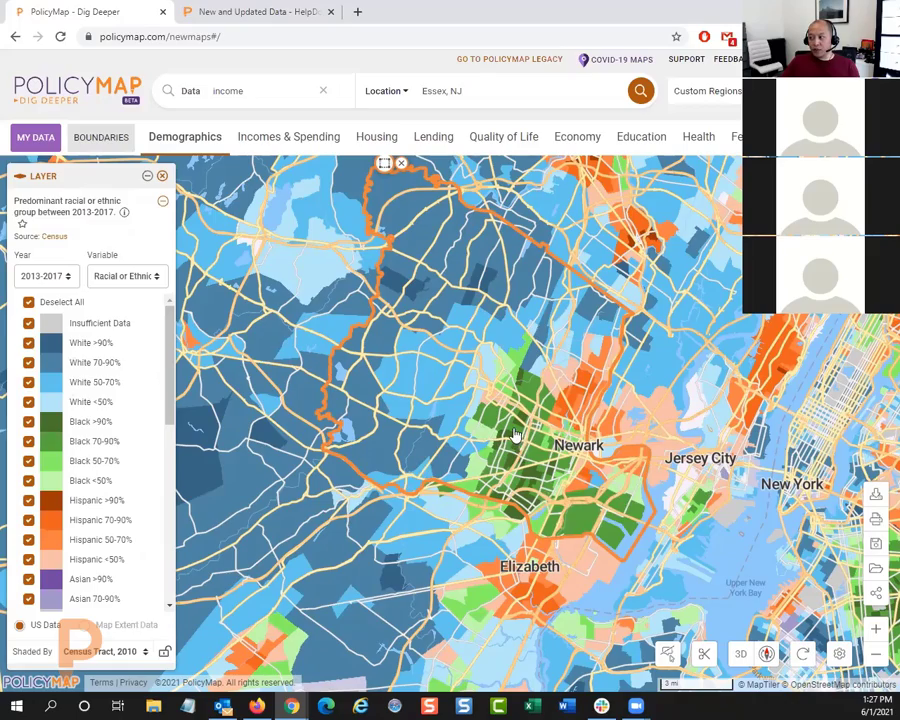
scroll(512, 430, up, 2)
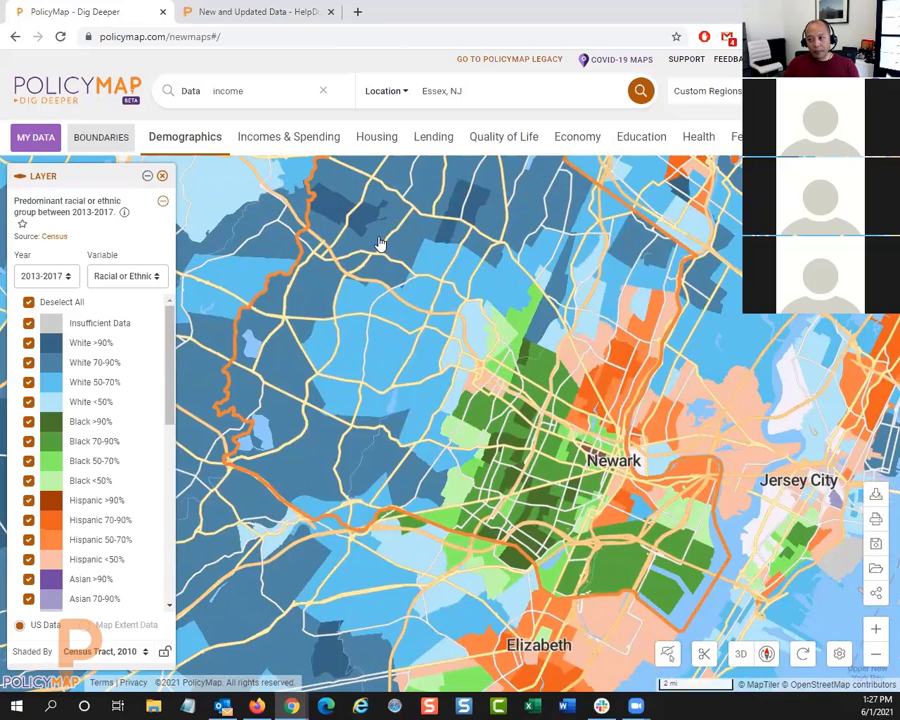
click(499, 343)
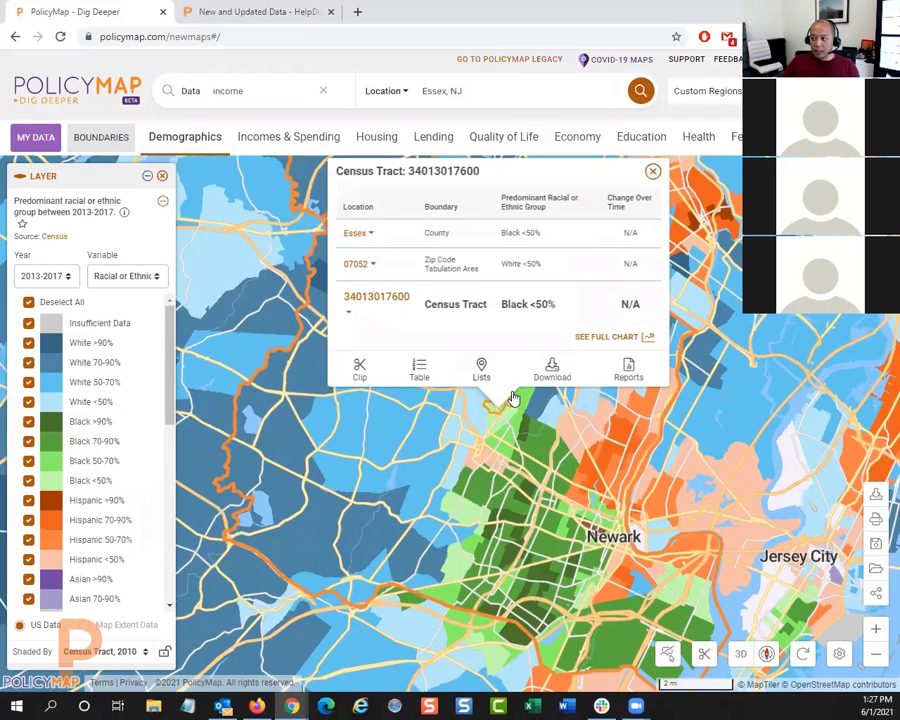
click(479, 438)
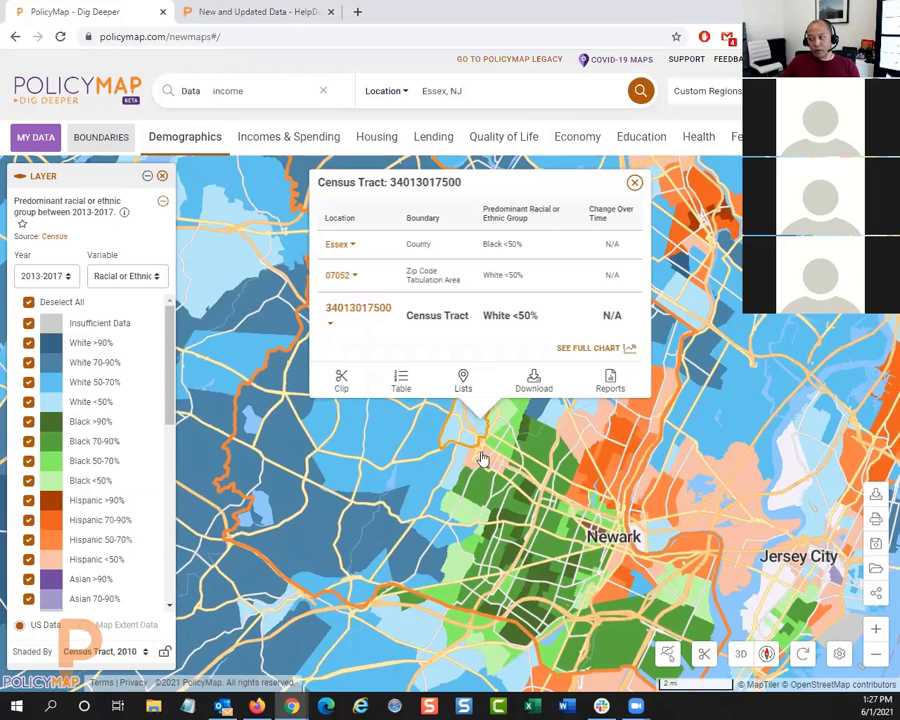
click(532, 505)
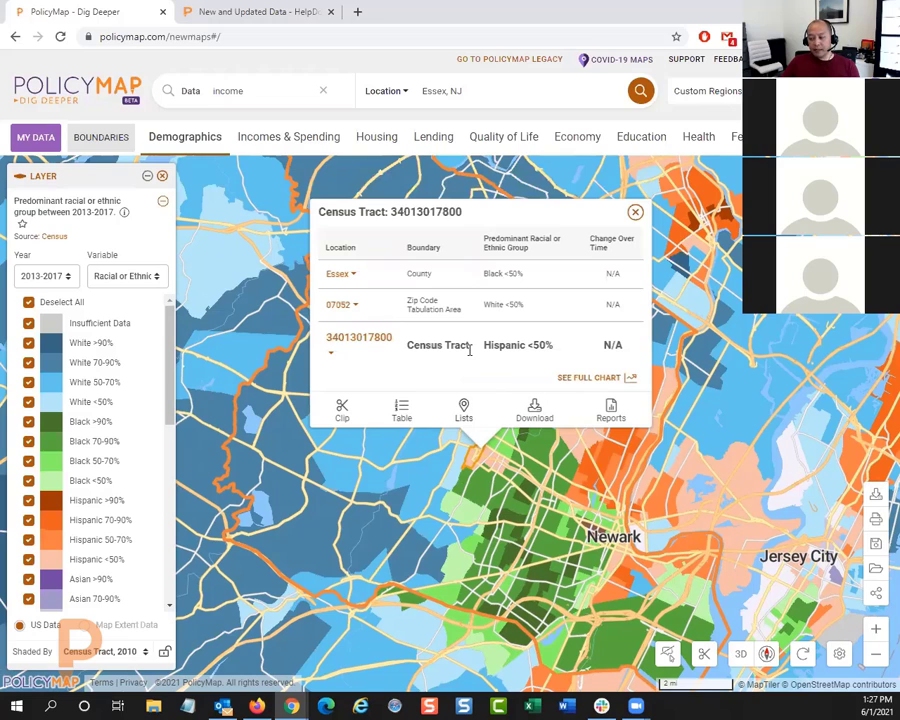
click(634, 216)
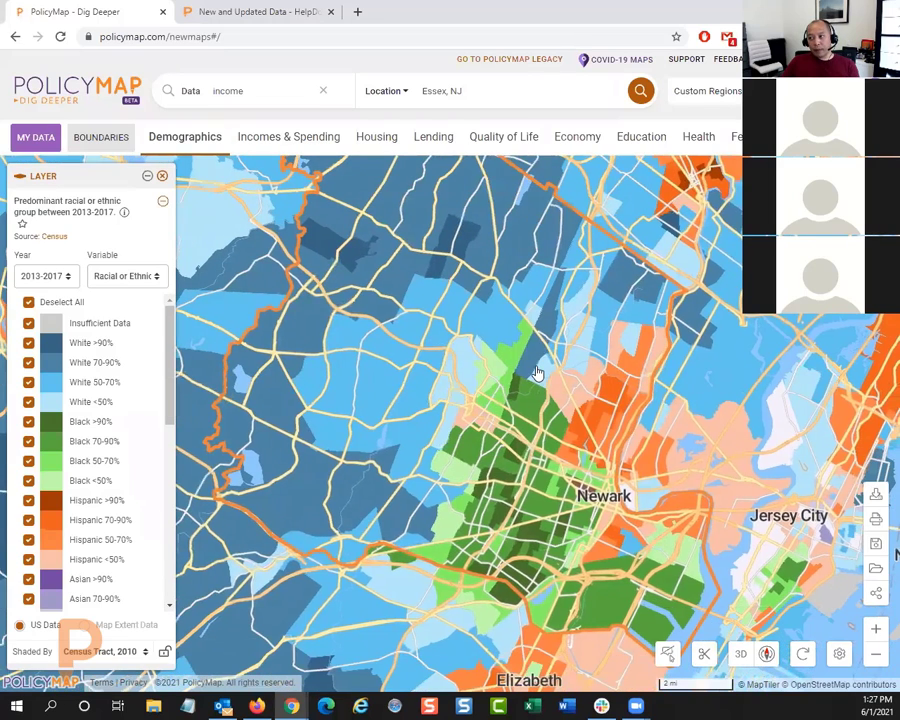
Step: Replace the predominant race layer with the Diversity Index and read the index's description
click(191, 140)
click(190, 219)
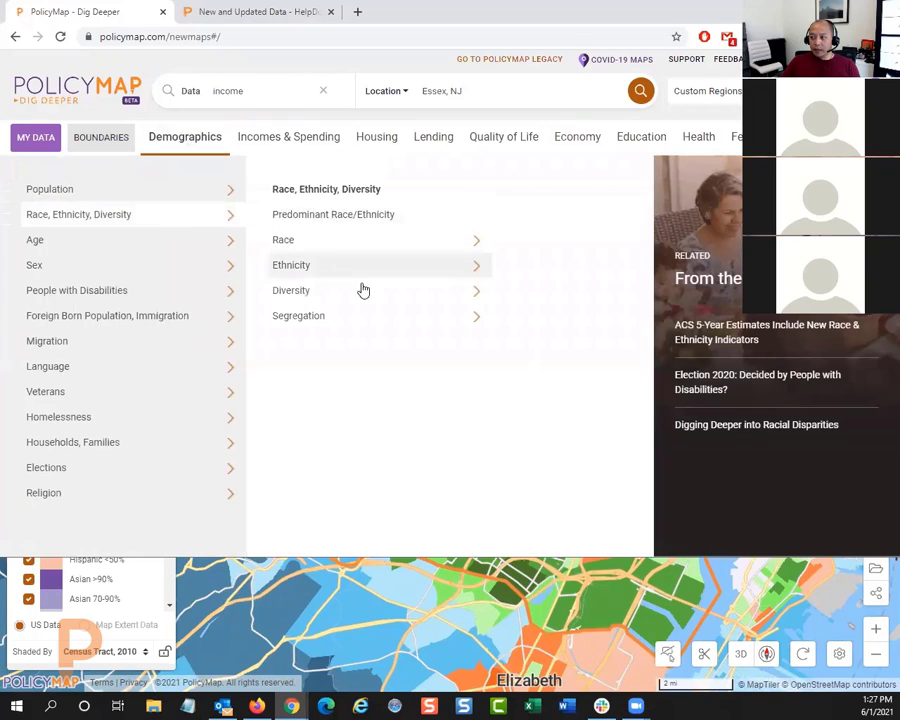
click(395, 297)
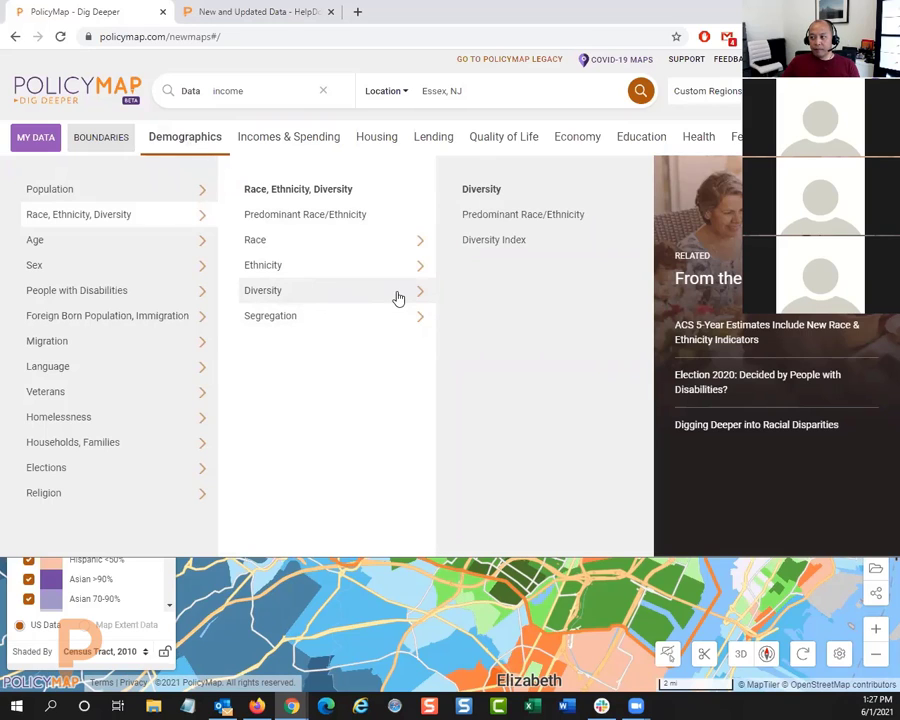
click(403, 322)
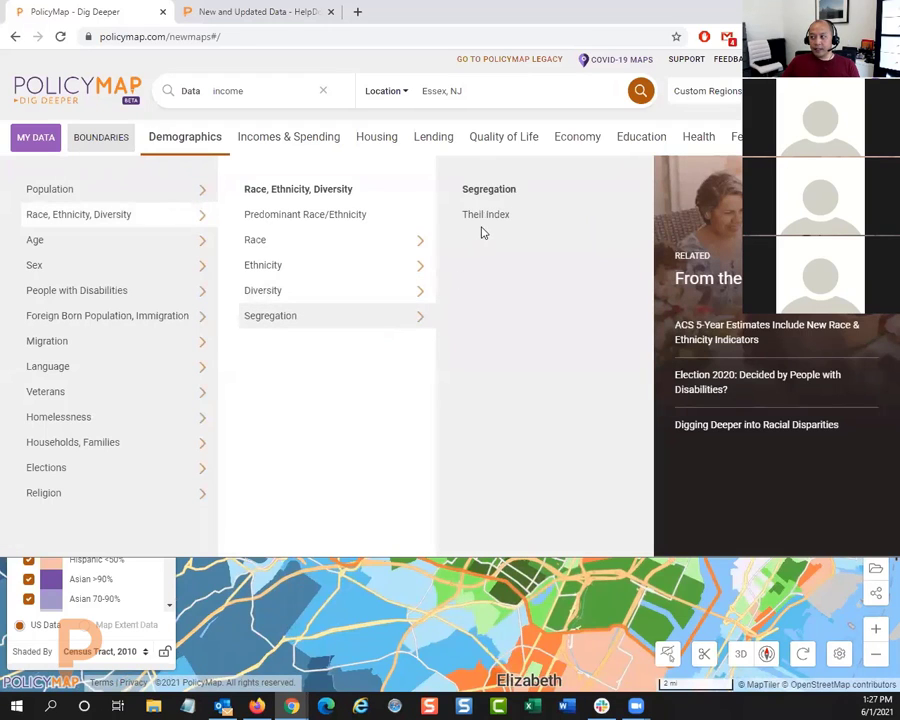
click(390, 300)
click(513, 237)
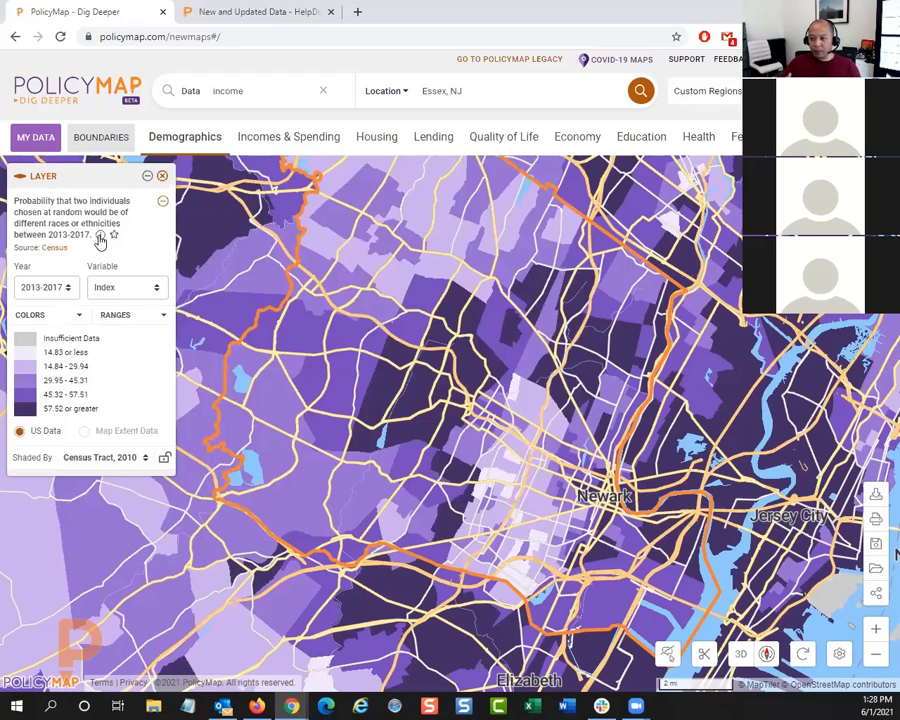
click(100, 239)
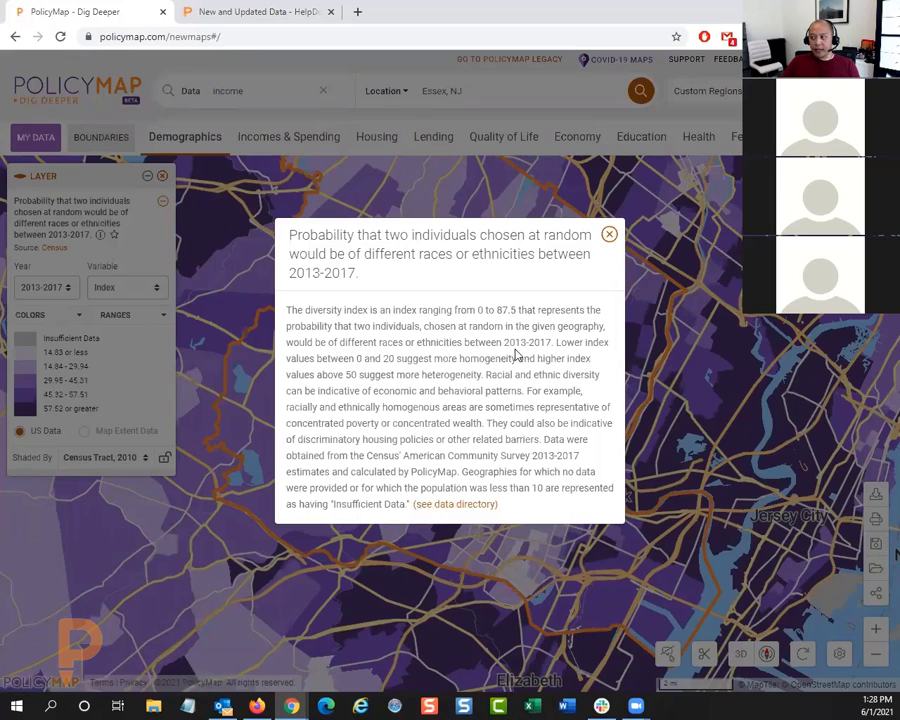
click(609, 236)
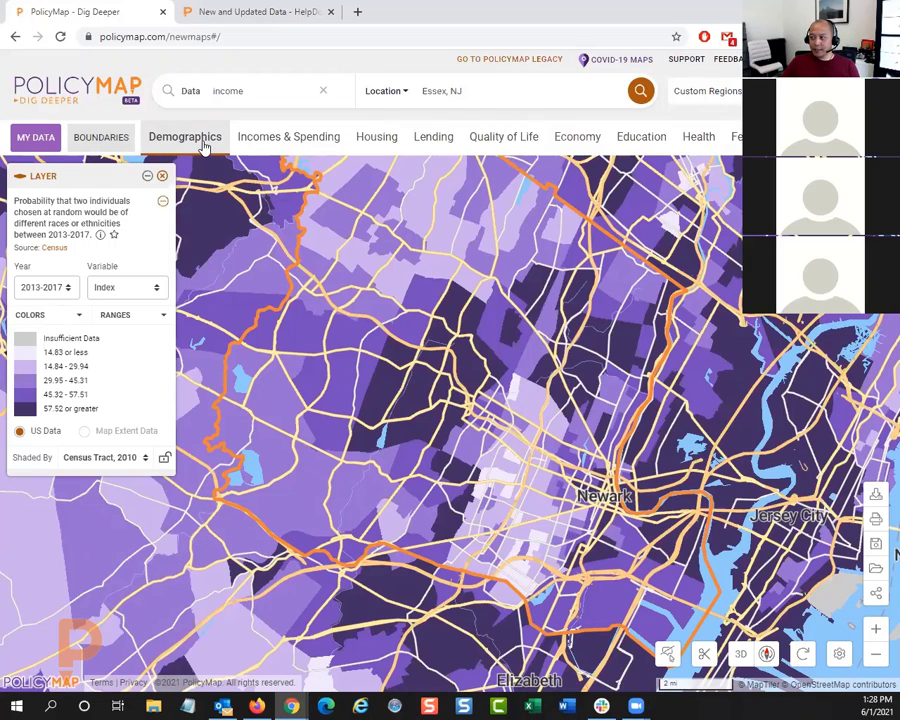
Step: Overlay the Home Owners' Loan Corporation Risk Maps (1935-1940) boundaries and remove the Diversity Index layer
click(376, 146)
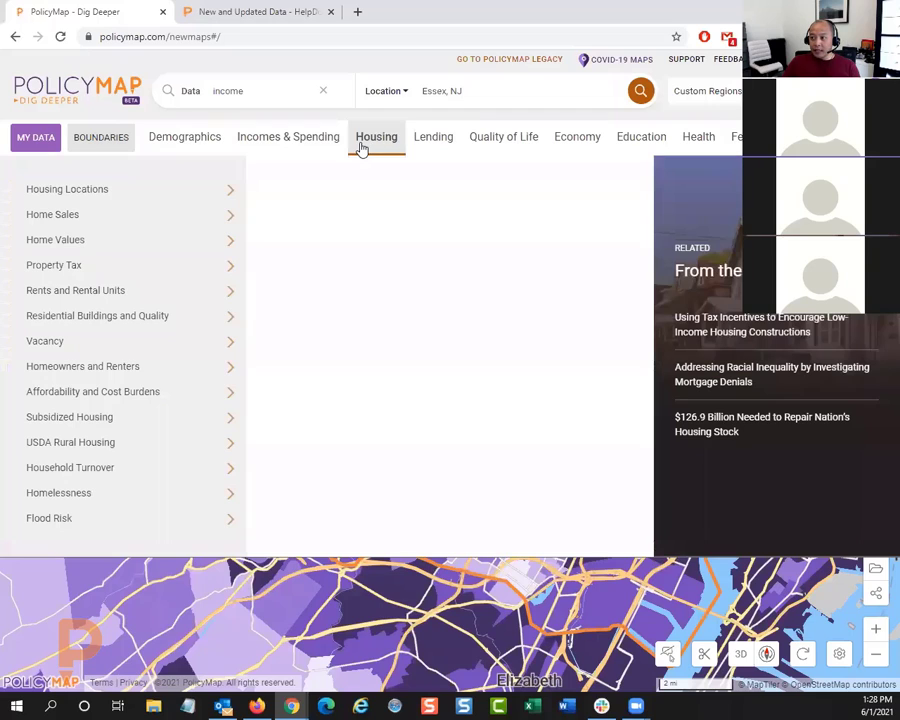
click(421, 148)
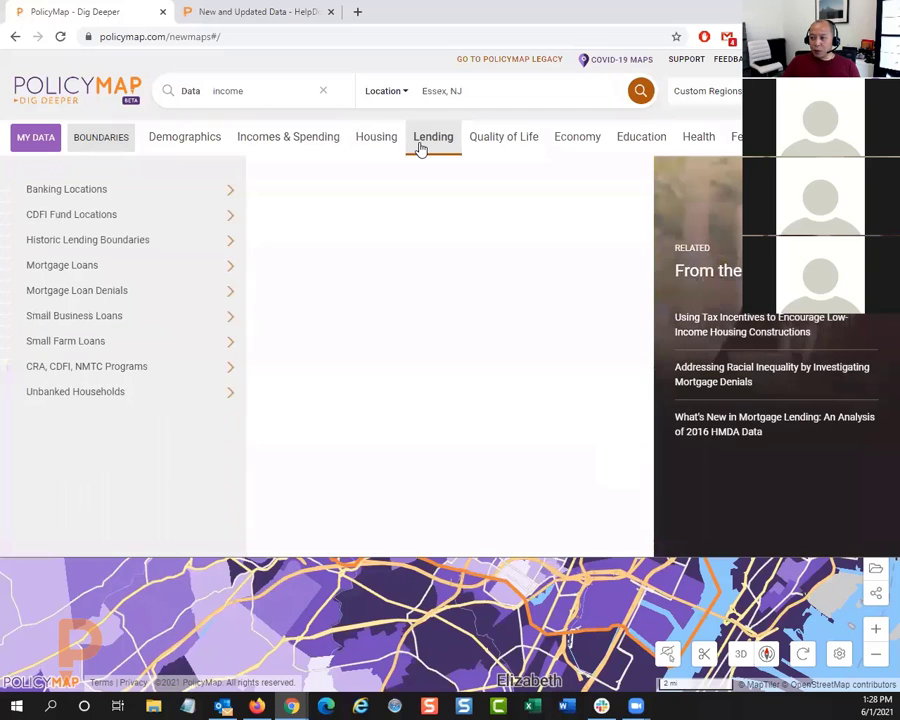
mouse_move(148, 300)
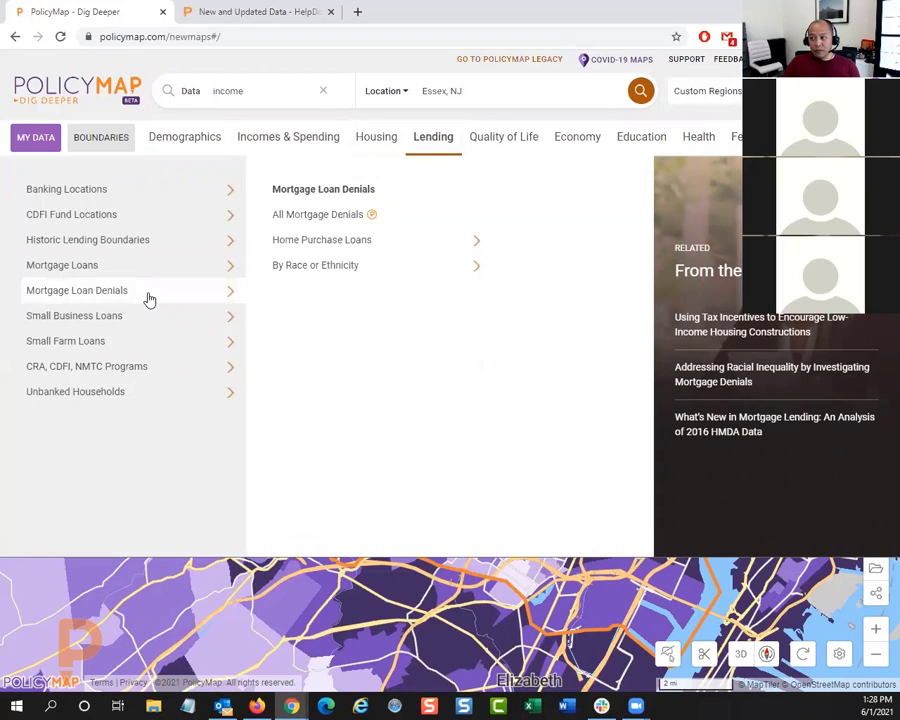
mouse_move(162, 252)
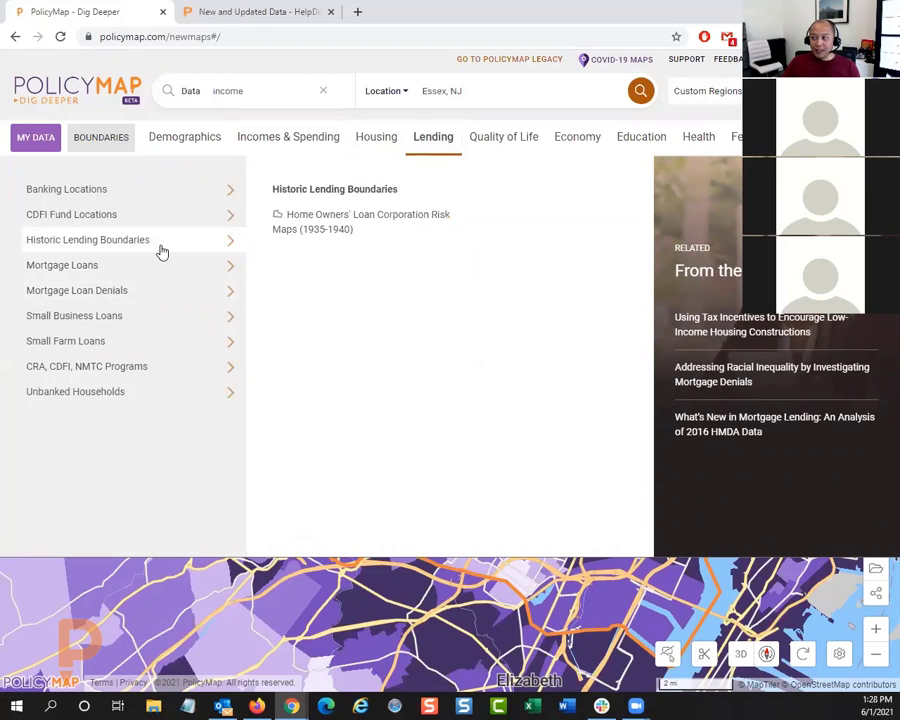
click(343, 230)
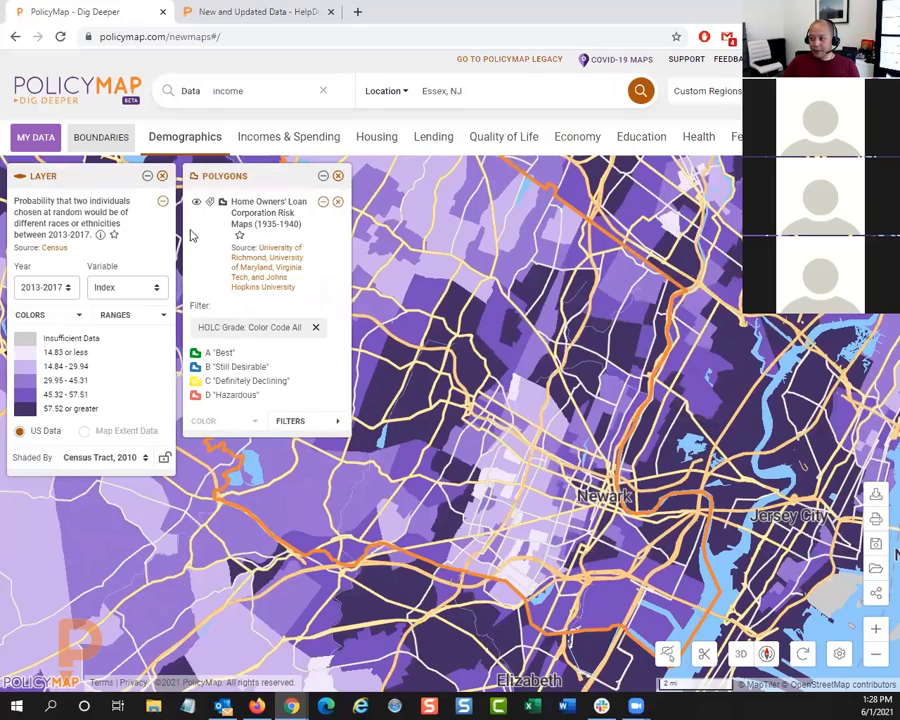
click(161, 177)
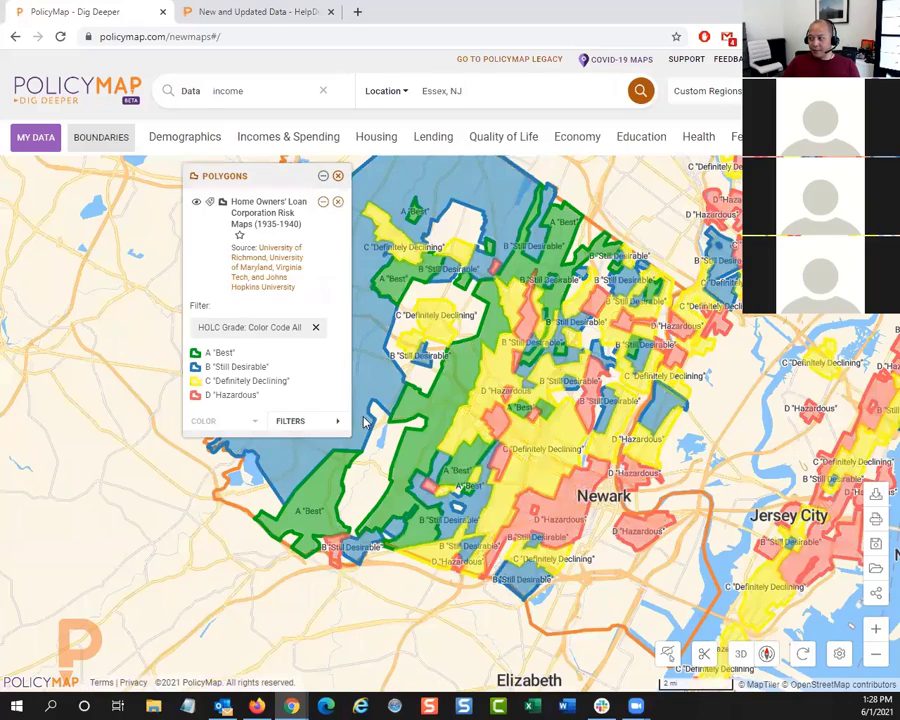
Step: Add the All Mortgage Denials data layer beneath the historic lending boundaries
scroll(393, 571, down, 1)
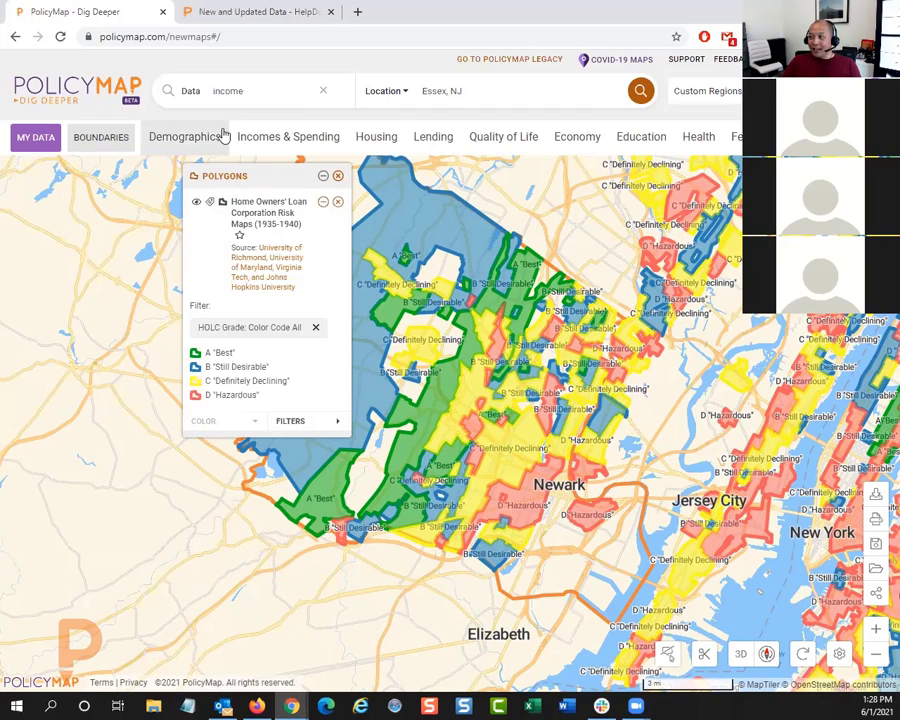
click(430, 145)
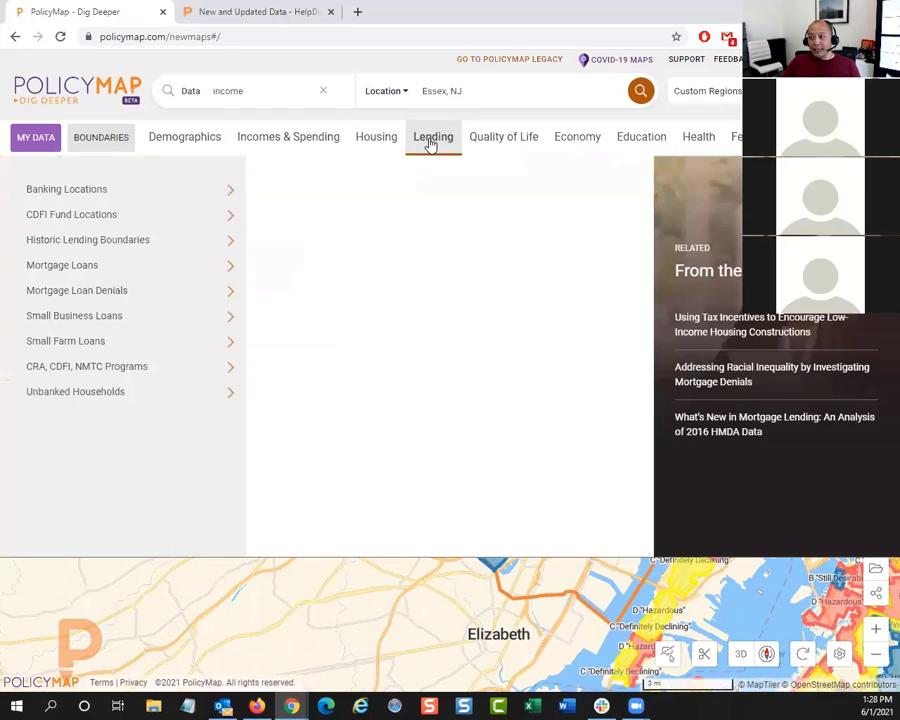
click(177, 266)
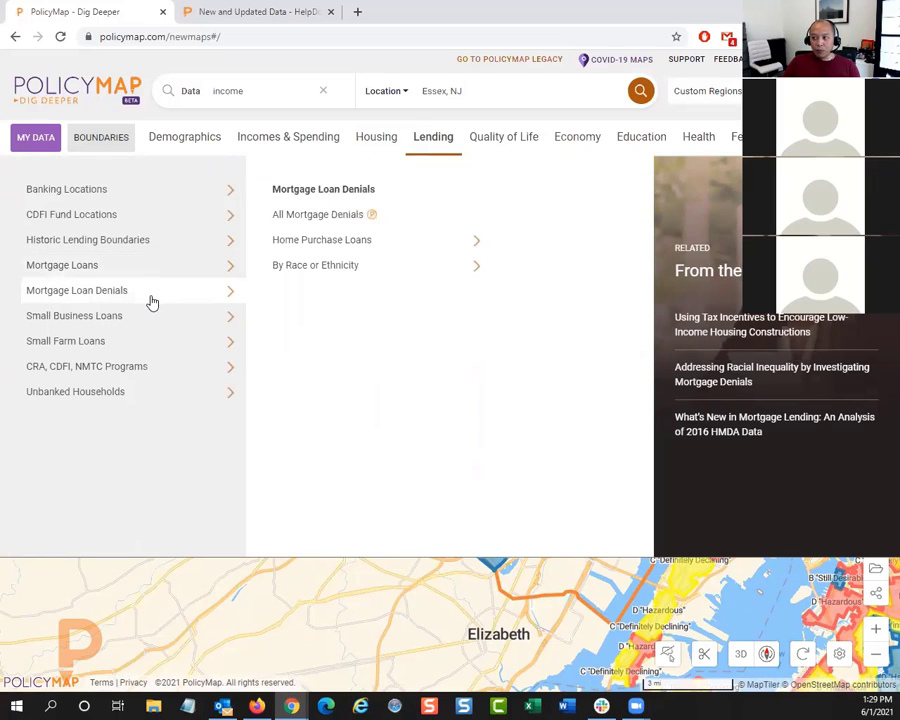
click(326, 224)
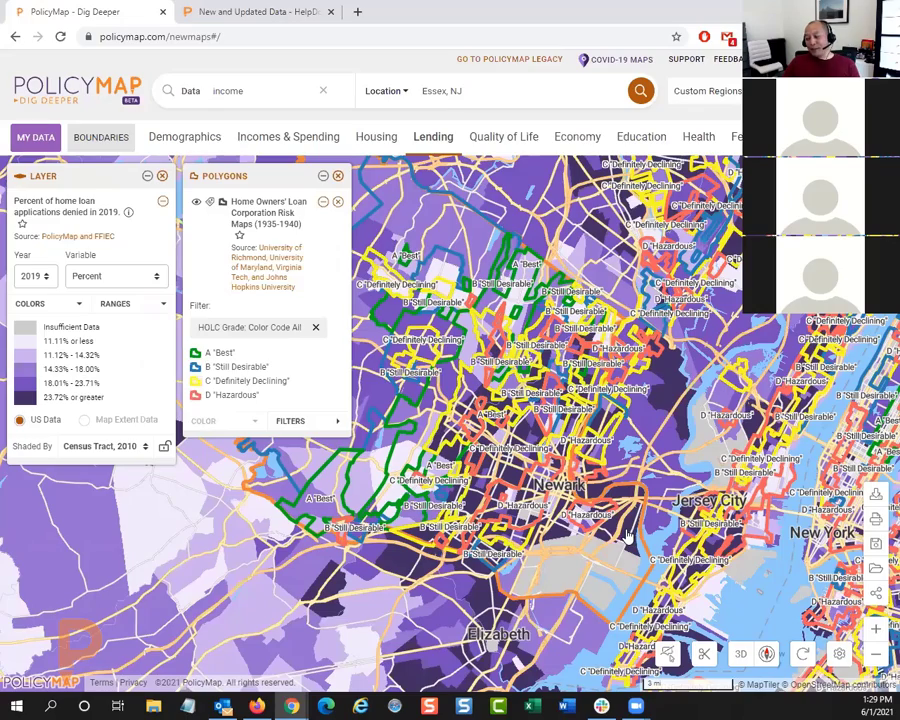
Step: Remove the home loan denials layer and the Home Owners' Loan Corporation polygons from the map
scroll(630, 537, up, 1)
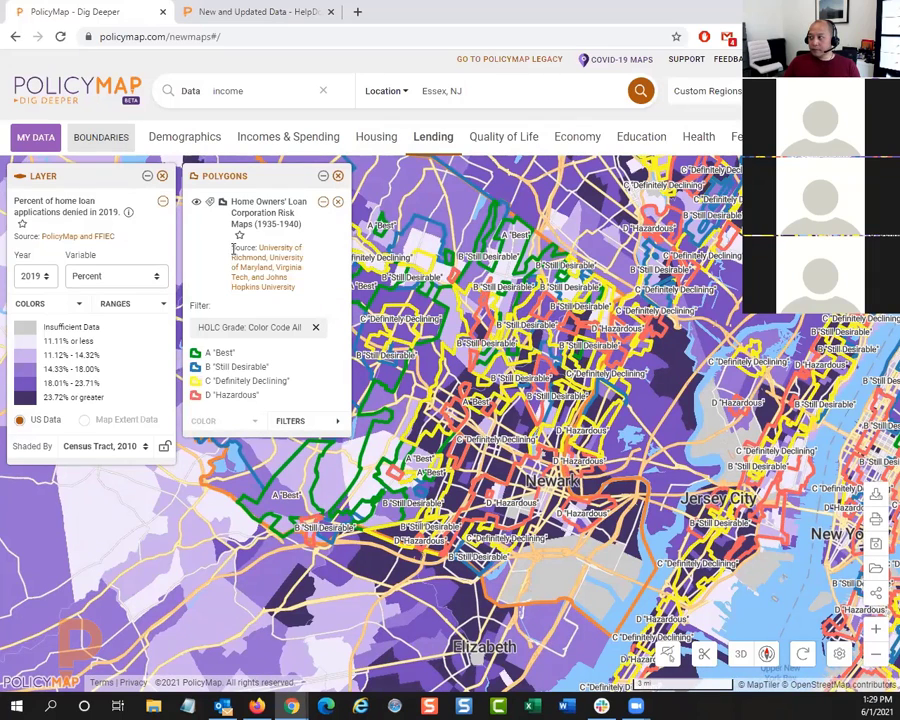
click(162, 176)
click(337, 176)
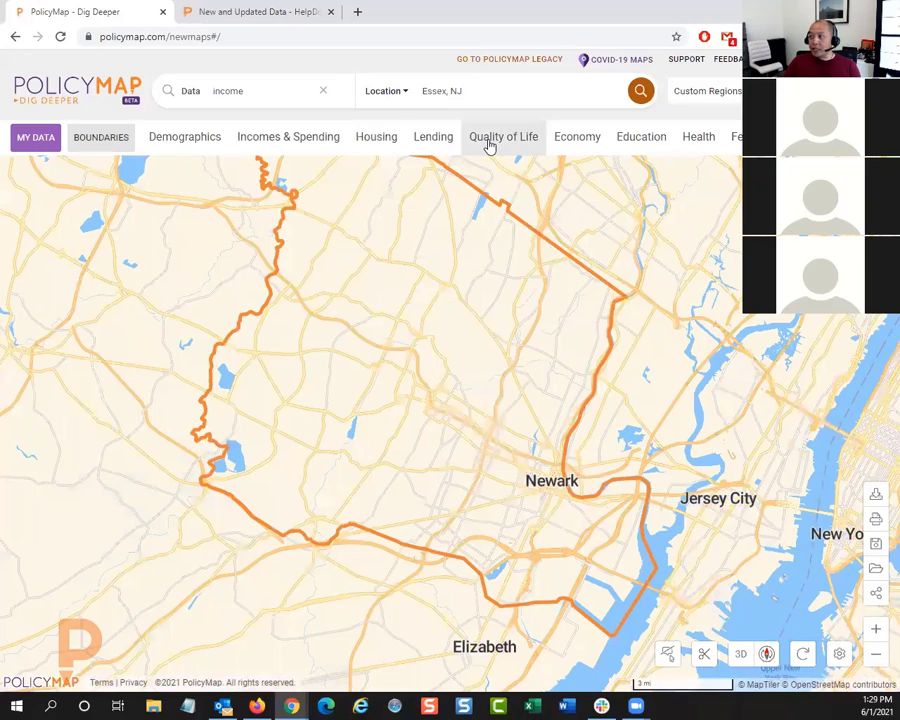
Step: Map the Socioeconomic Status theme of the Social Vulnerability Index and open its CDC source entry in the data directory
click(488, 145)
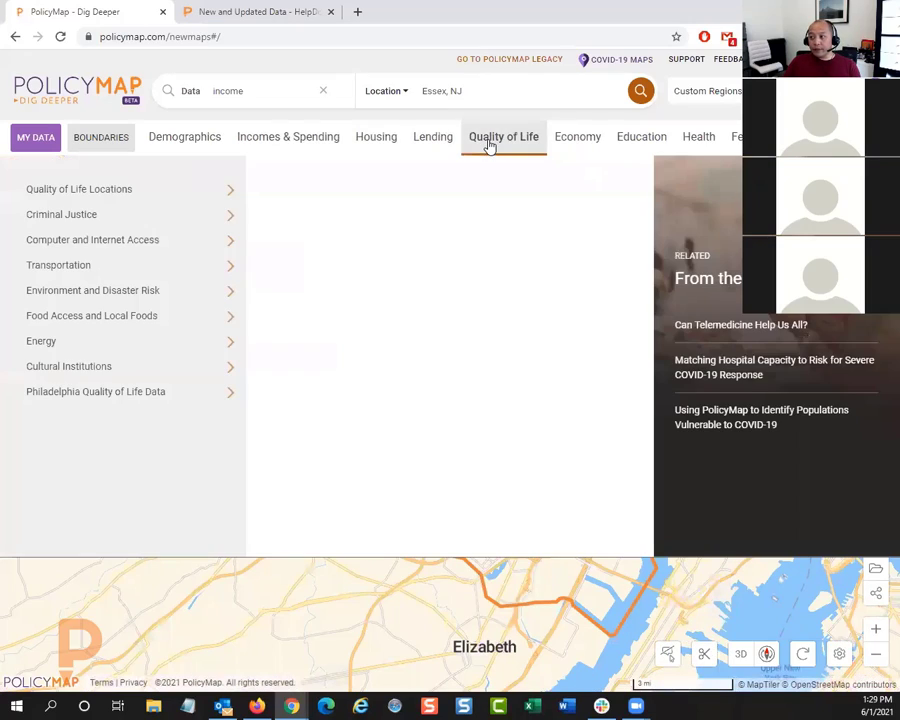
click(187, 292)
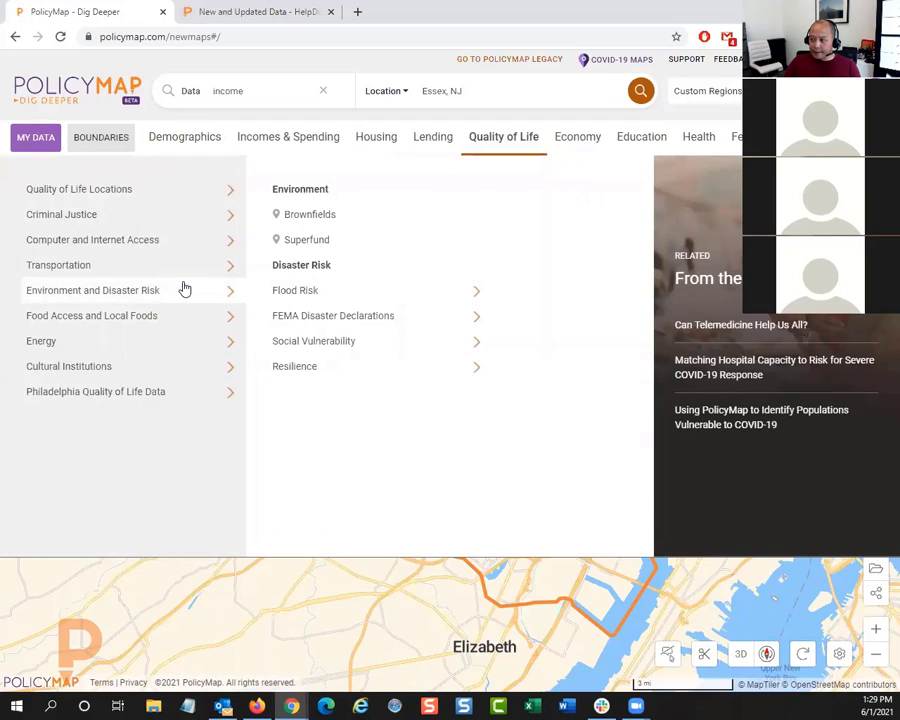
click(348, 346)
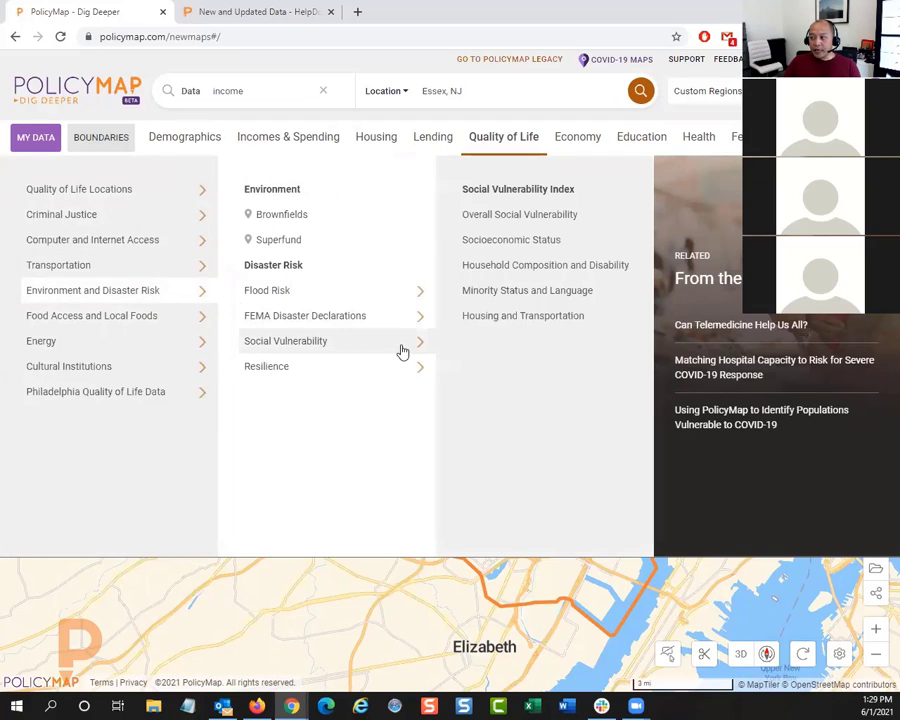
click(503, 243)
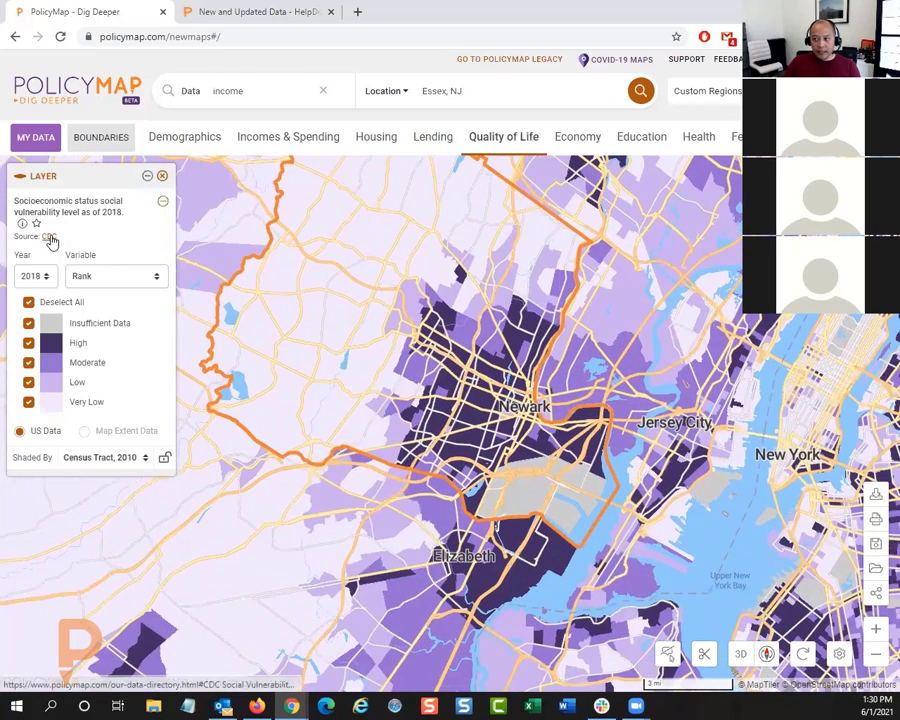
click(48, 237)
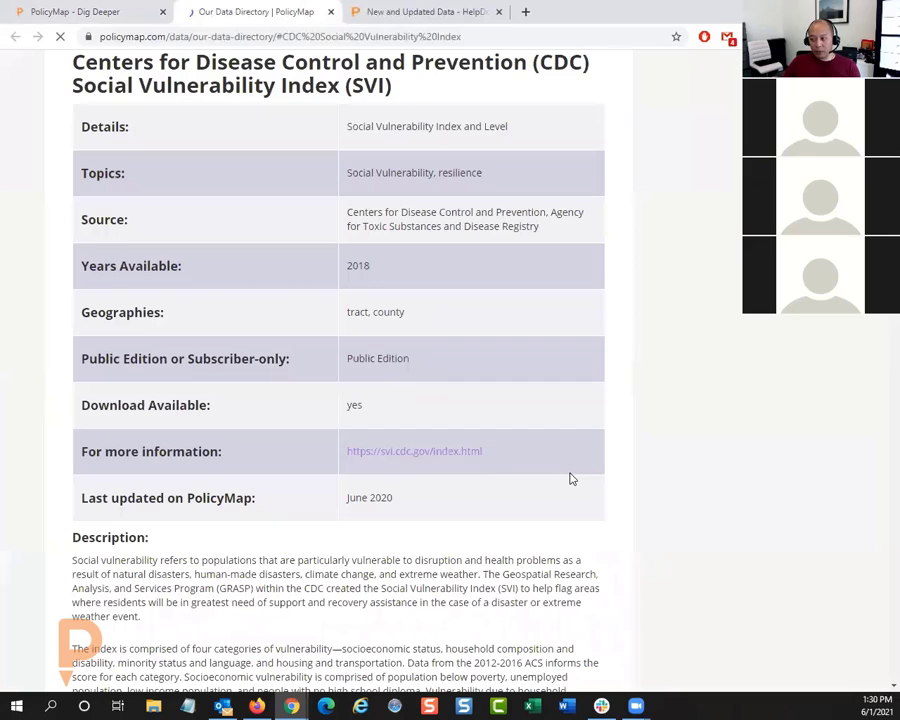
Step: Read the CDC Social Vulnerability Index description in the data directory and review the index themes available for mapping
scroll(572, 479, down, 4)
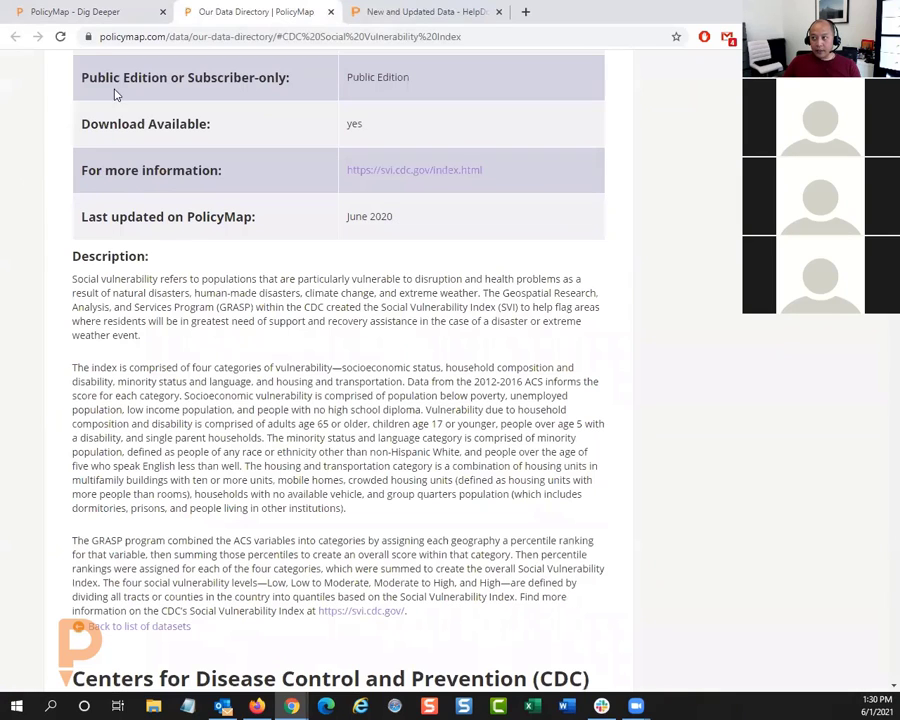
click(74, 13)
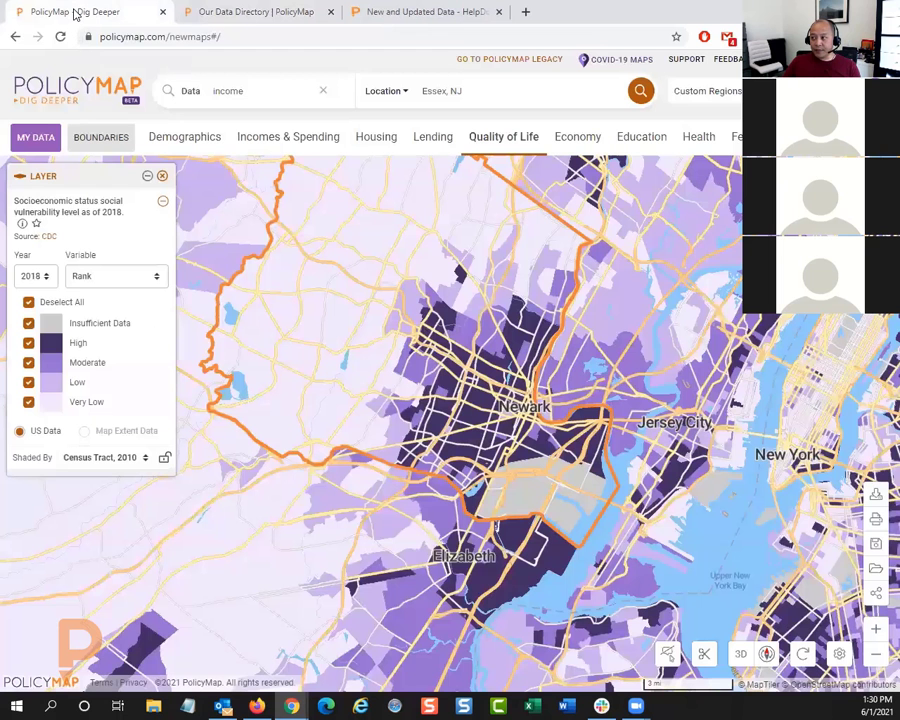
click(506, 138)
mouse_move(185, 293)
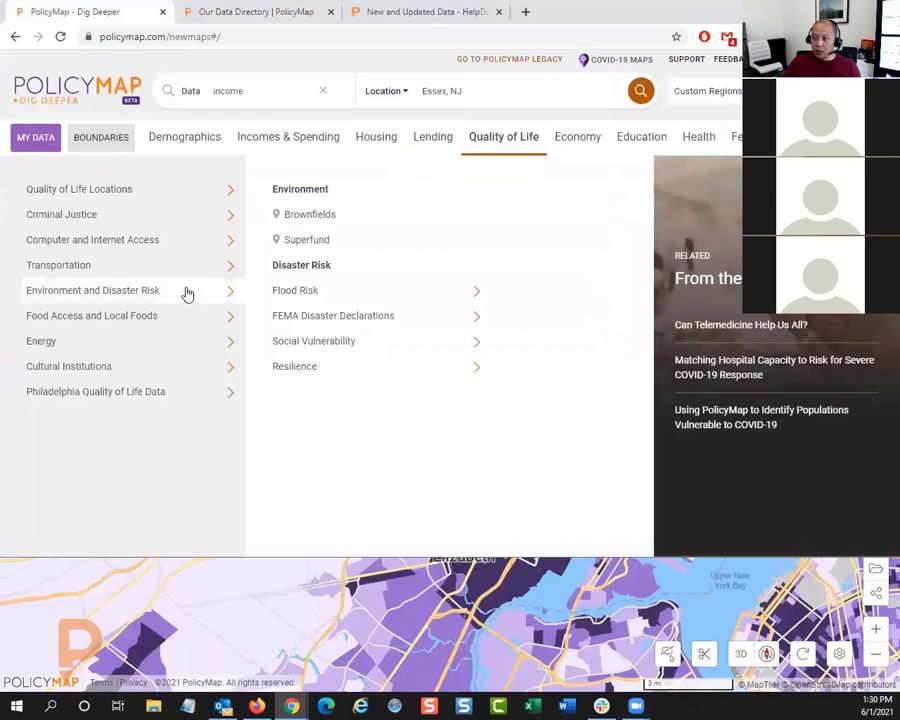
mouse_move(404, 351)
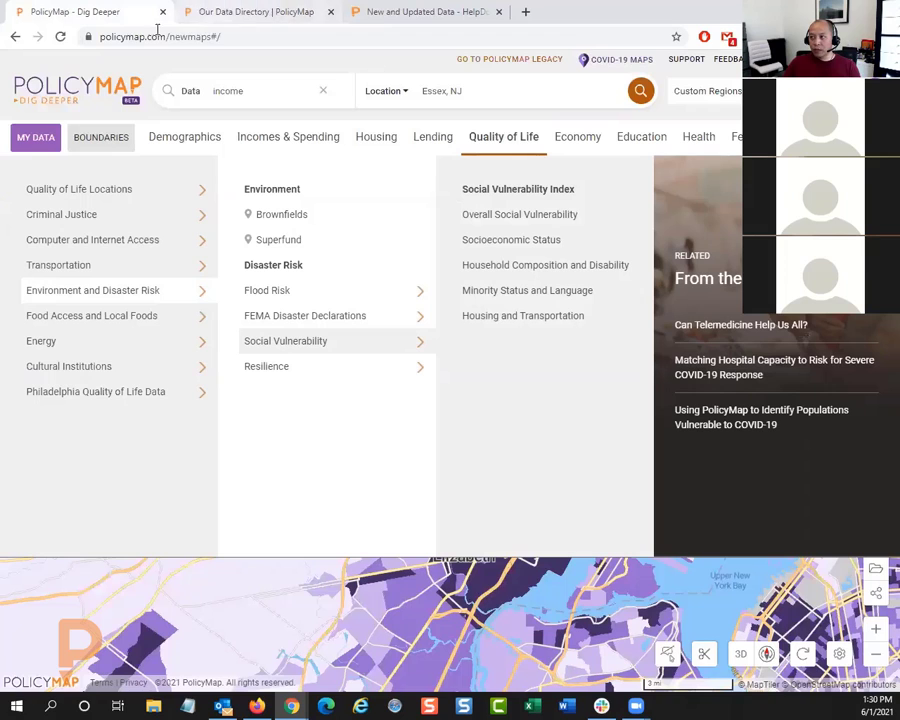
click(511, 134)
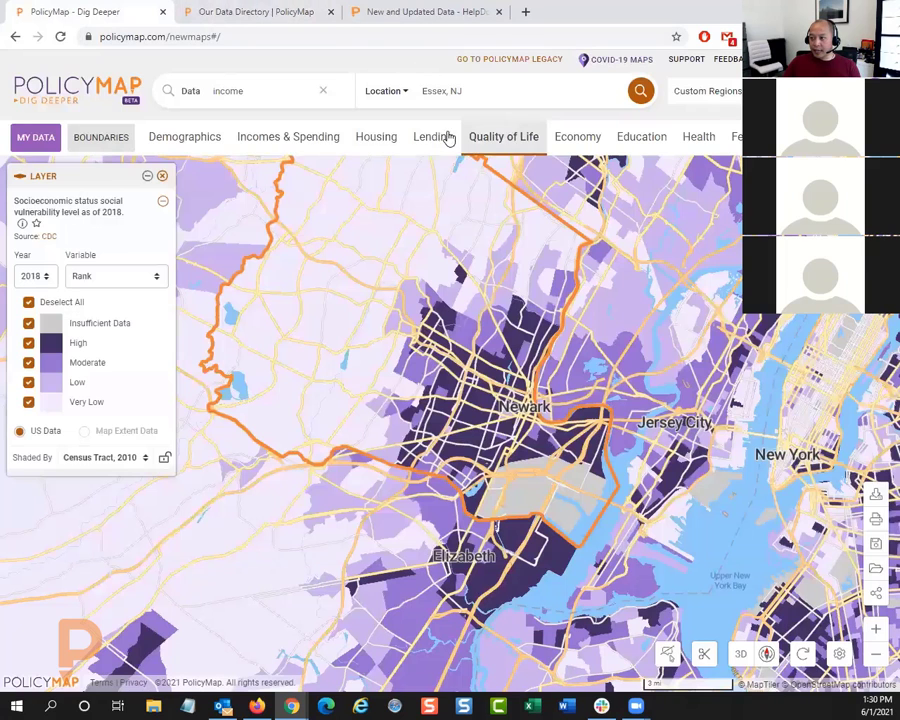
Step: Read the description of the socioeconomic status vulnerability layer and check the level of a high-vulnerability census tract in Newark
click(22, 223)
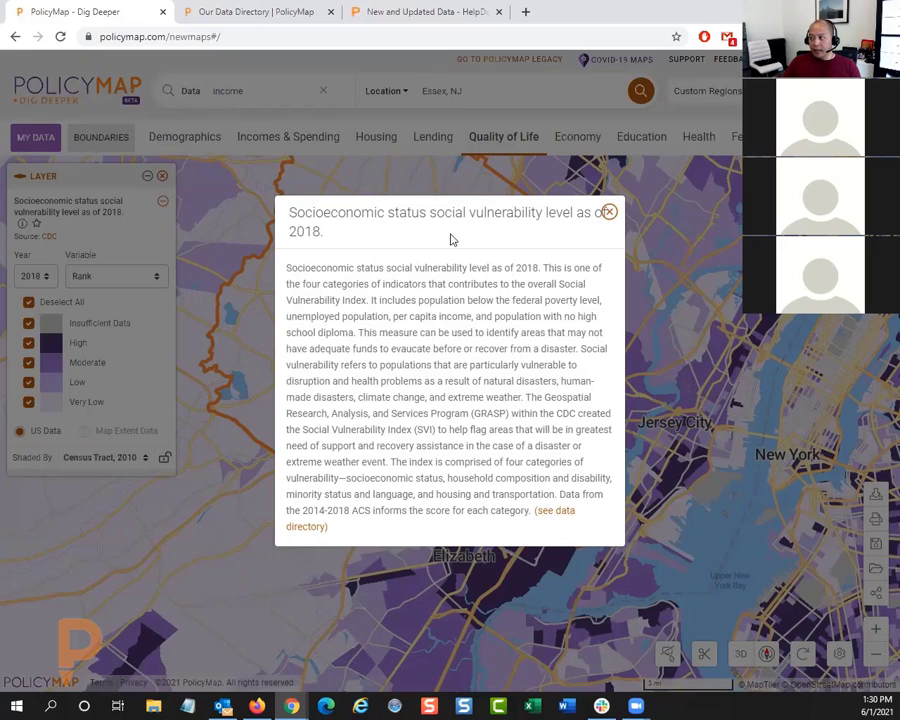
click(609, 212)
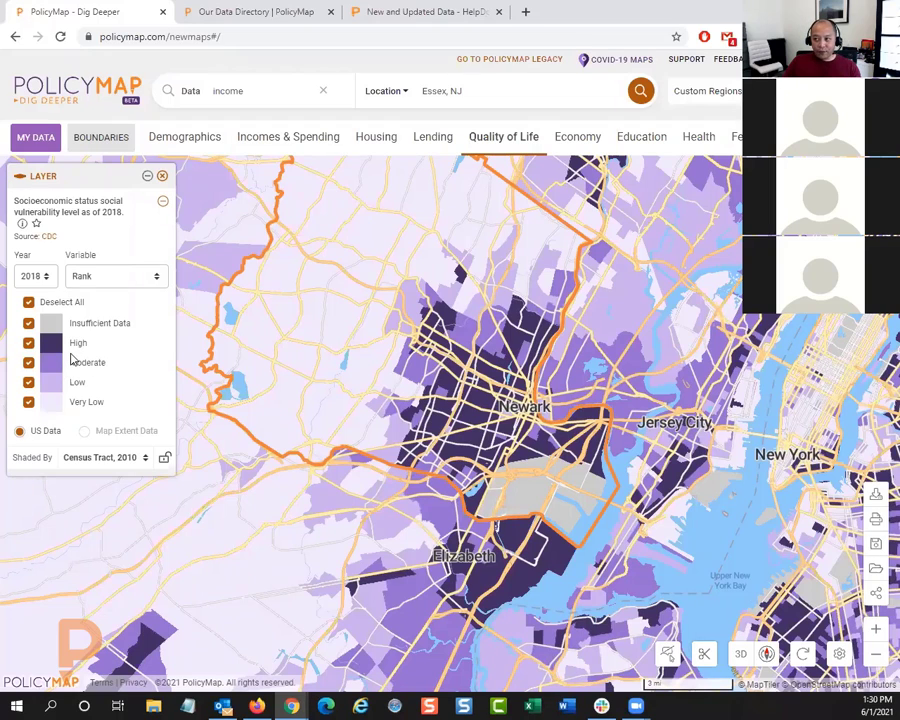
click(469, 445)
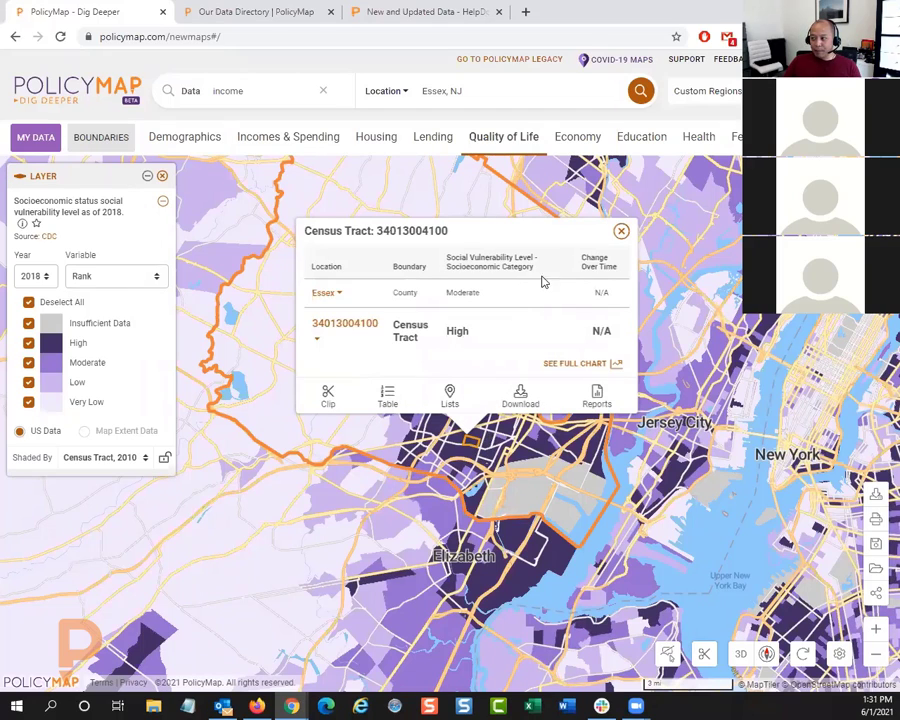
click(621, 233)
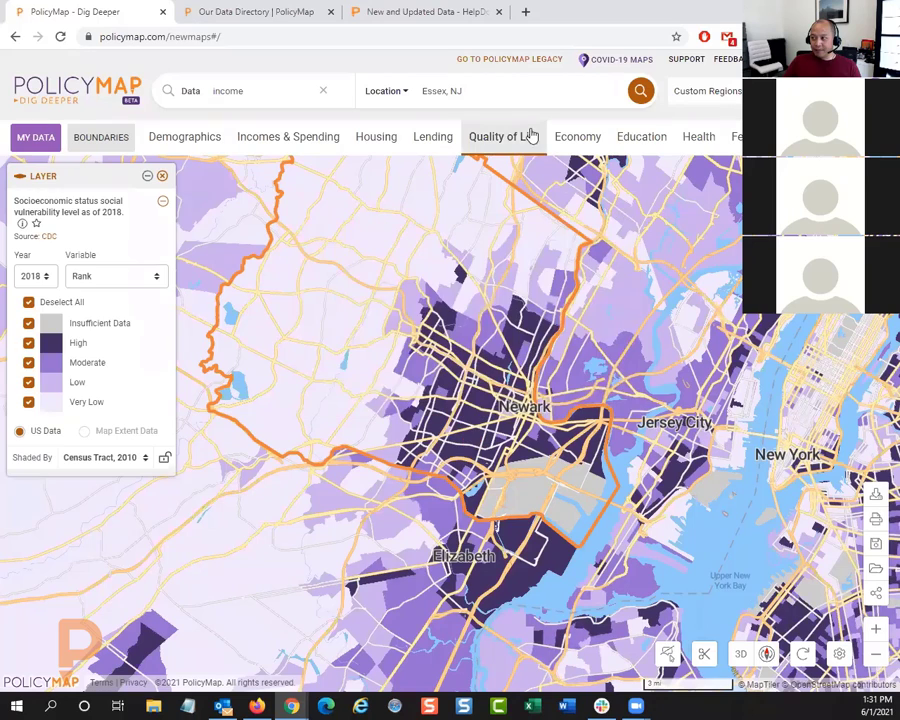
Step: Map the Housing and Transportation theme of the Social Vulnerability Index and check the level of a dark-shaded census tract northwest of Newark
click(516, 137)
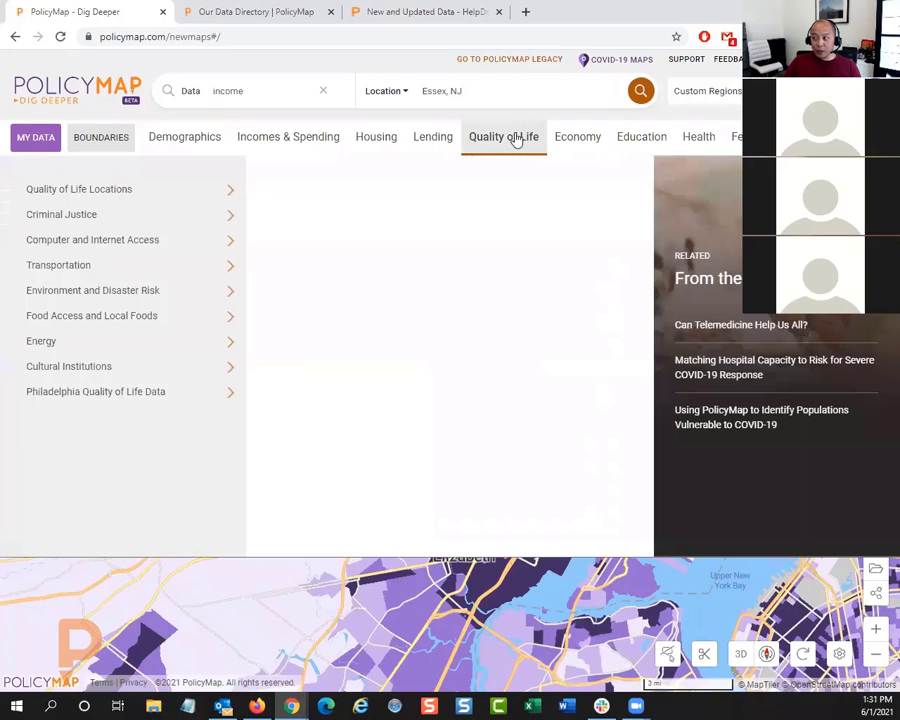
click(196, 294)
click(396, 344)
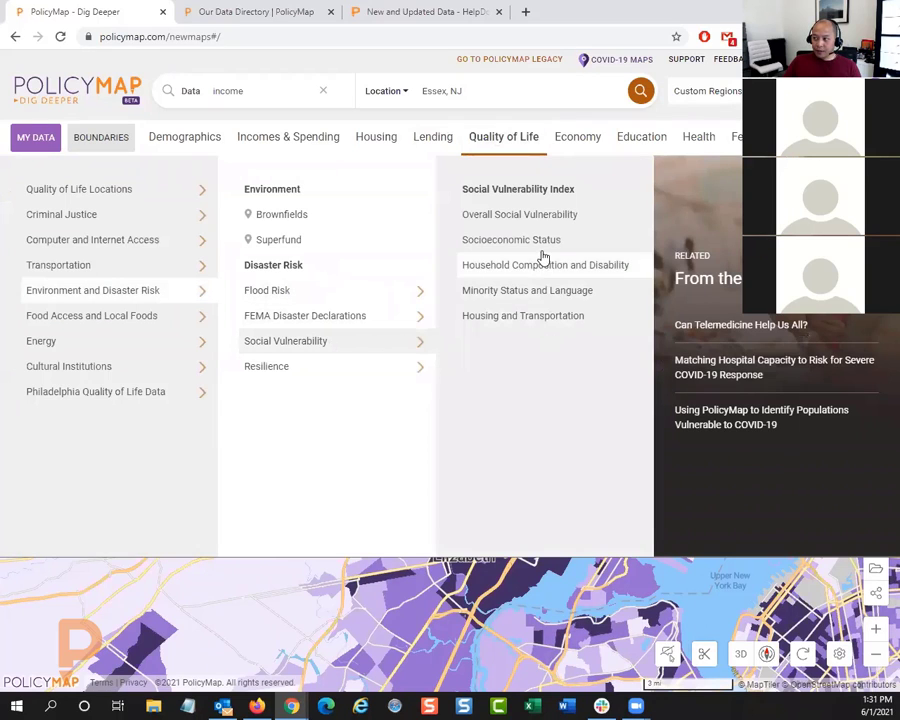
click(519, 318)
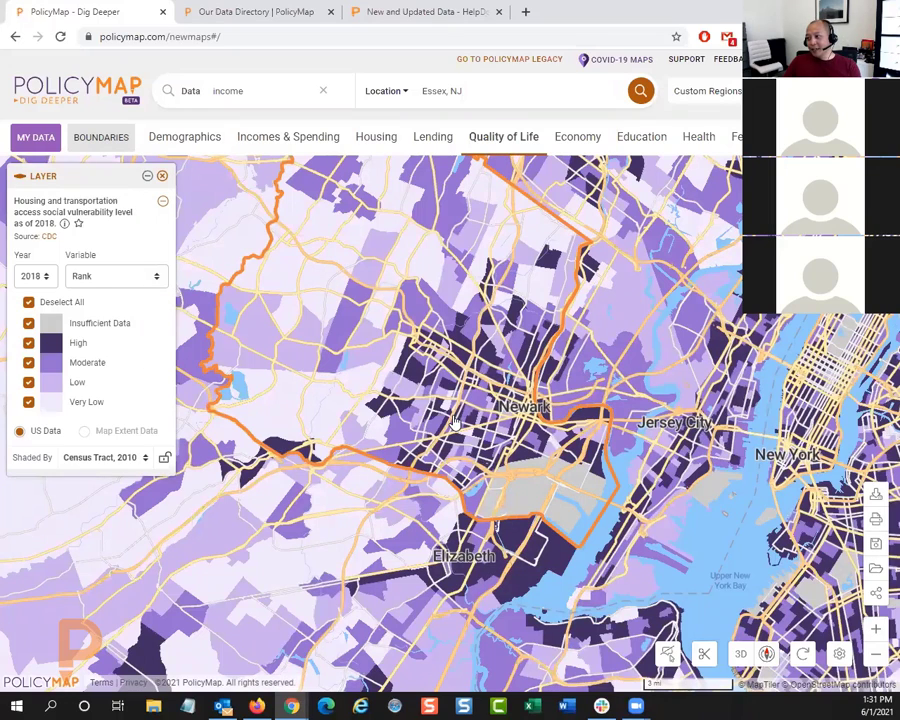
click(415, 381)
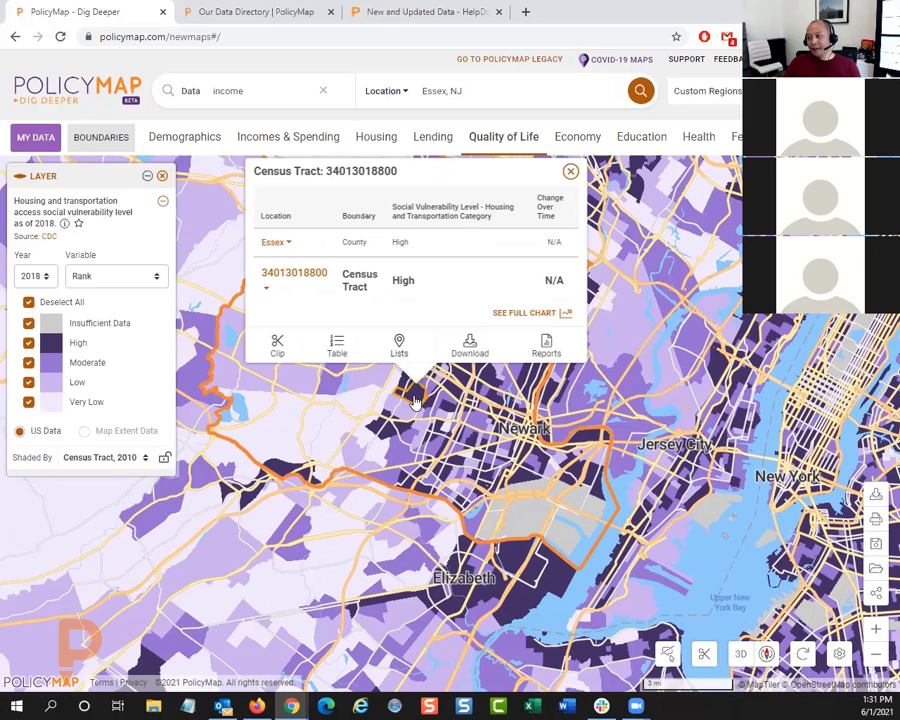
click(570, 171)
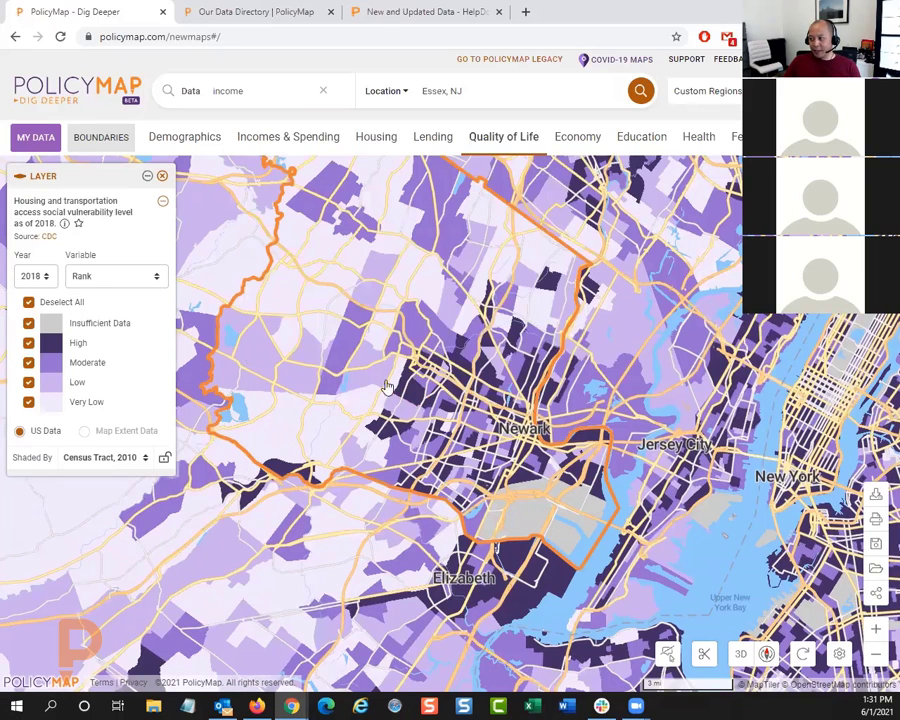
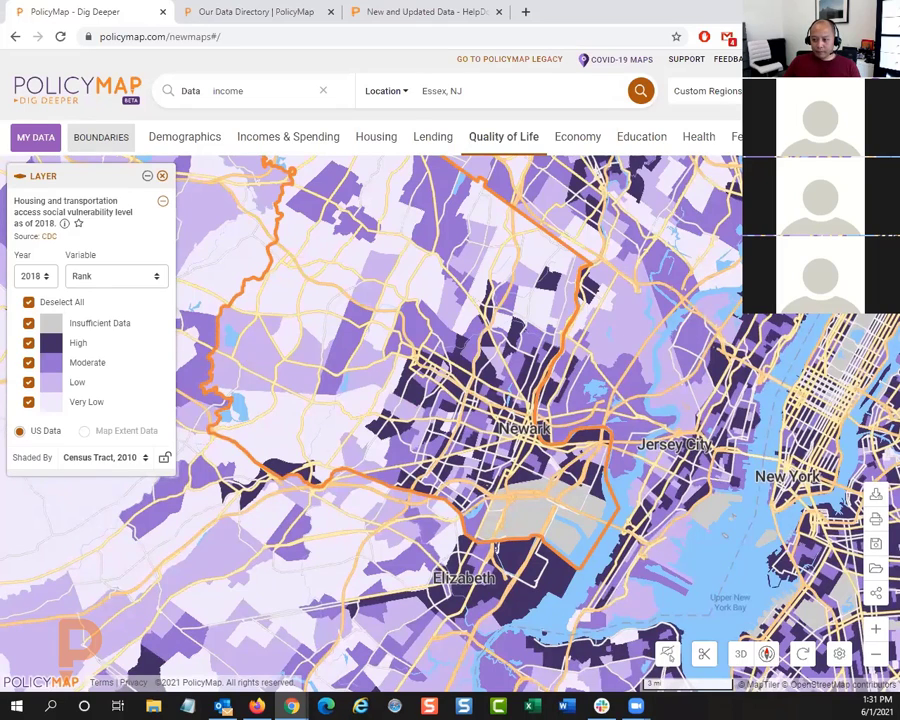
Step: Remove the housing and transportation vulnerability layer and browse the health facility and food access location datasets
click(161, 178)
click(680, 138)
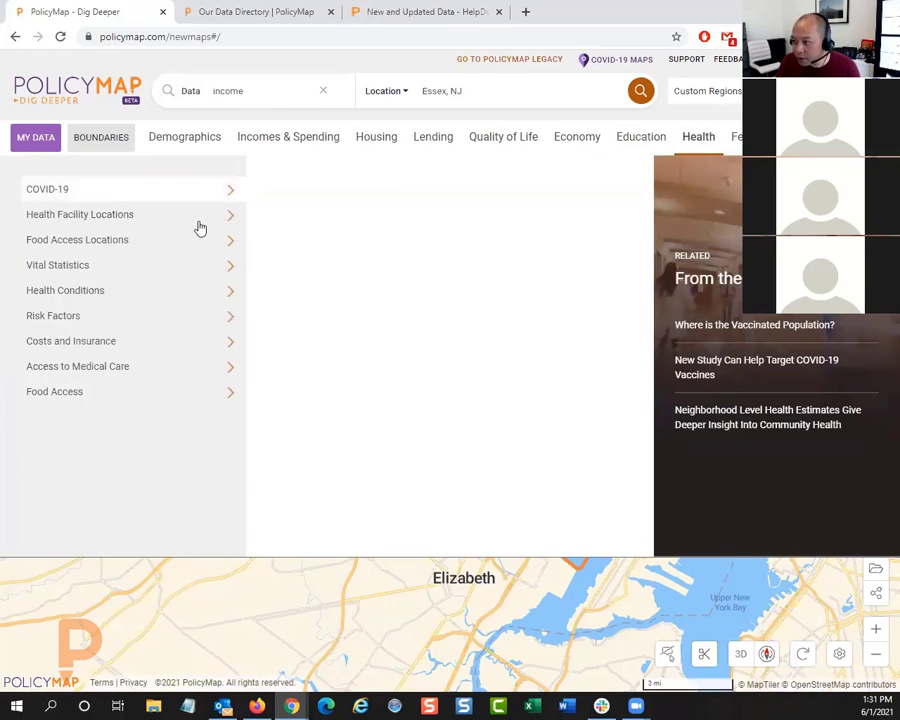
click(165, 220)
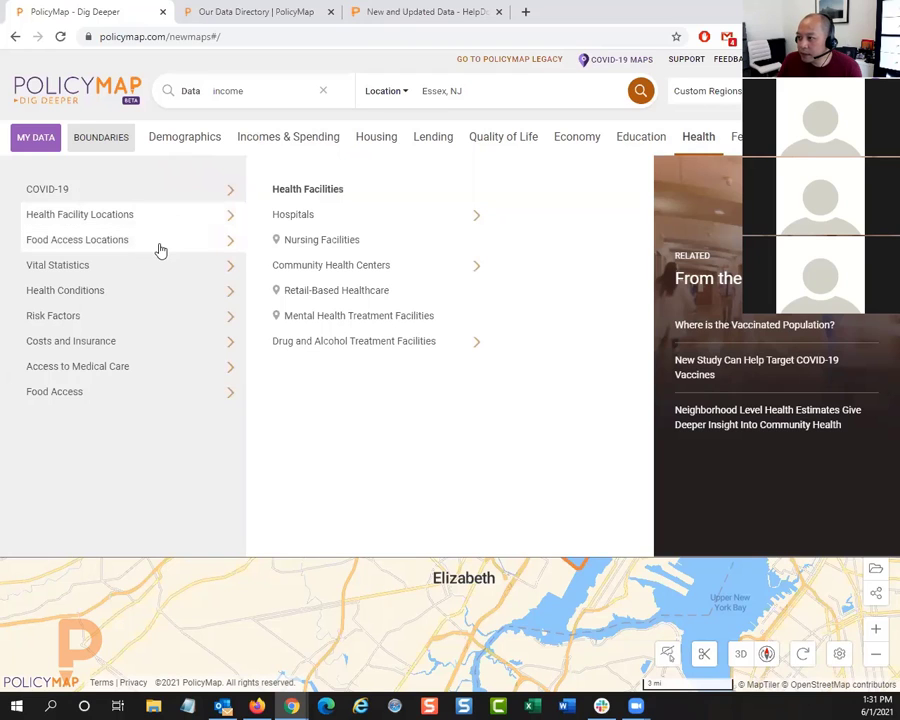
click(160, 250)
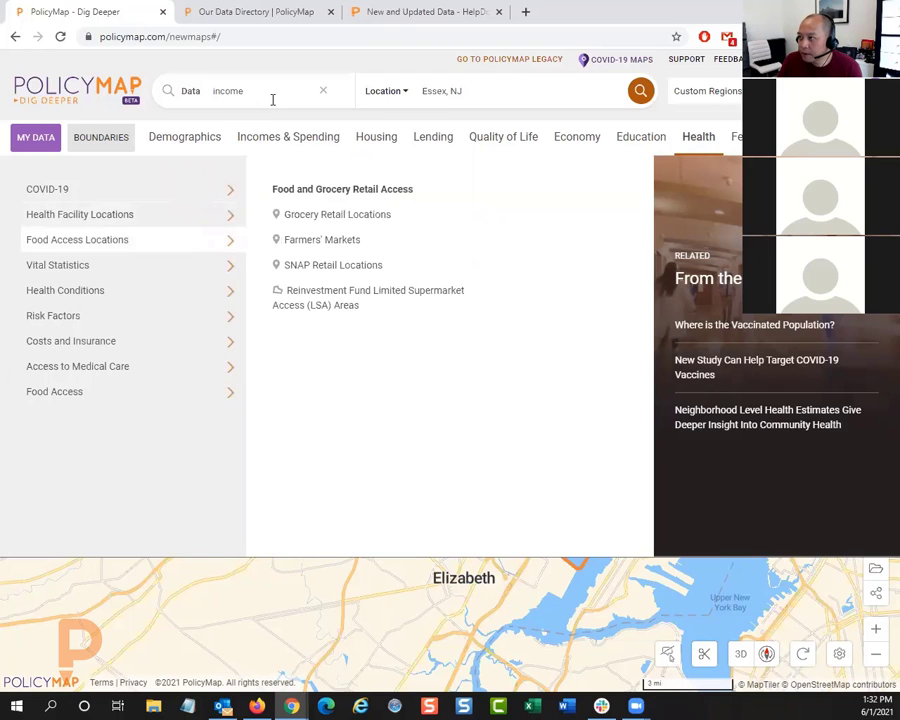
Step: Search the map data for "shortage", review the matching indicators and clear the search
click(323, 91)
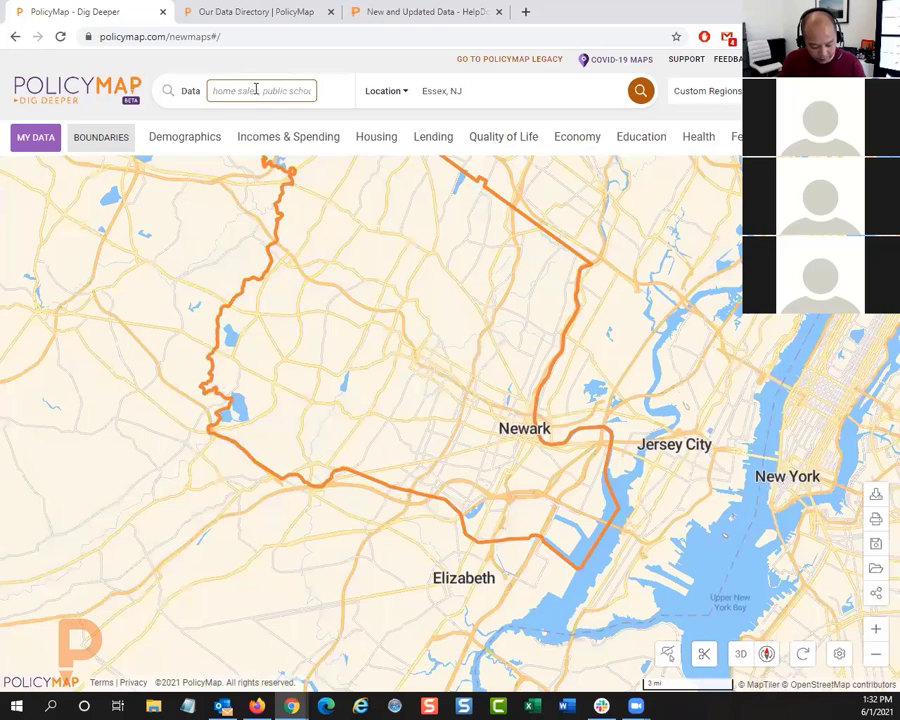
text(sh)
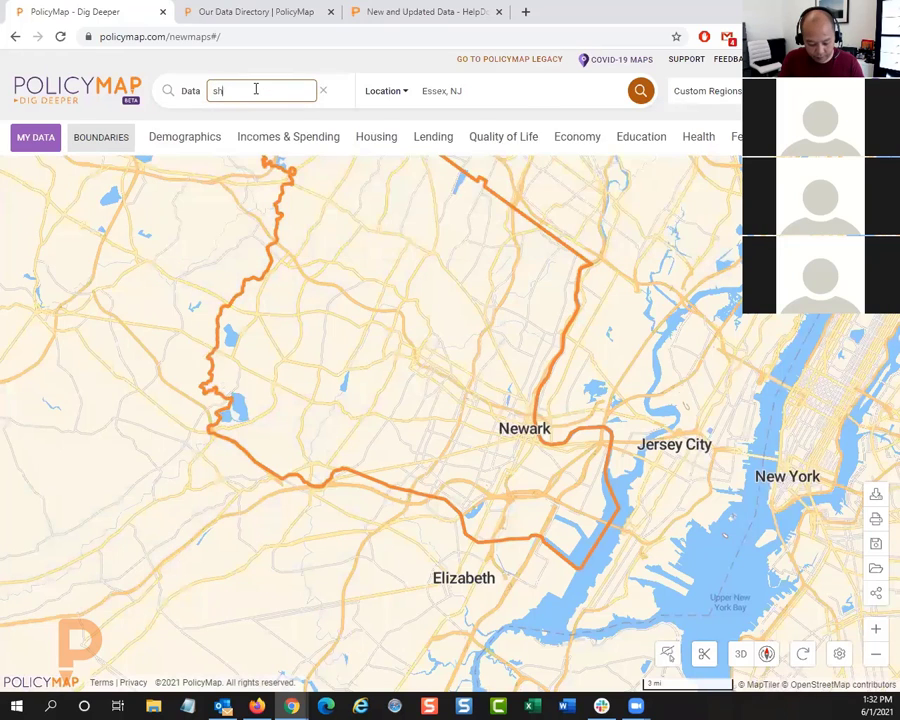
text(ortage)
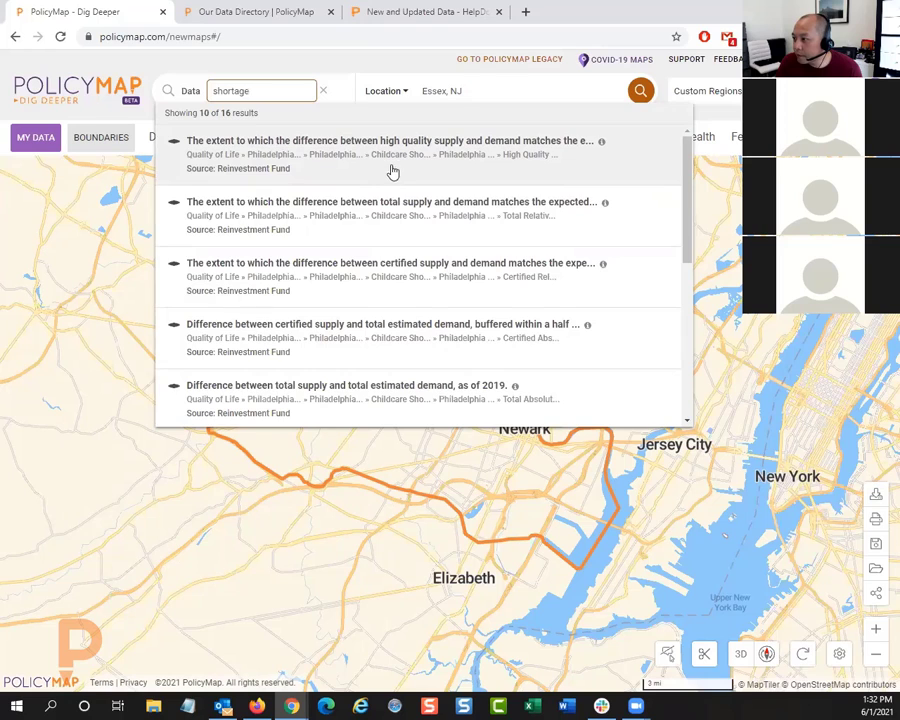
scroll(398, 191, down, 1)
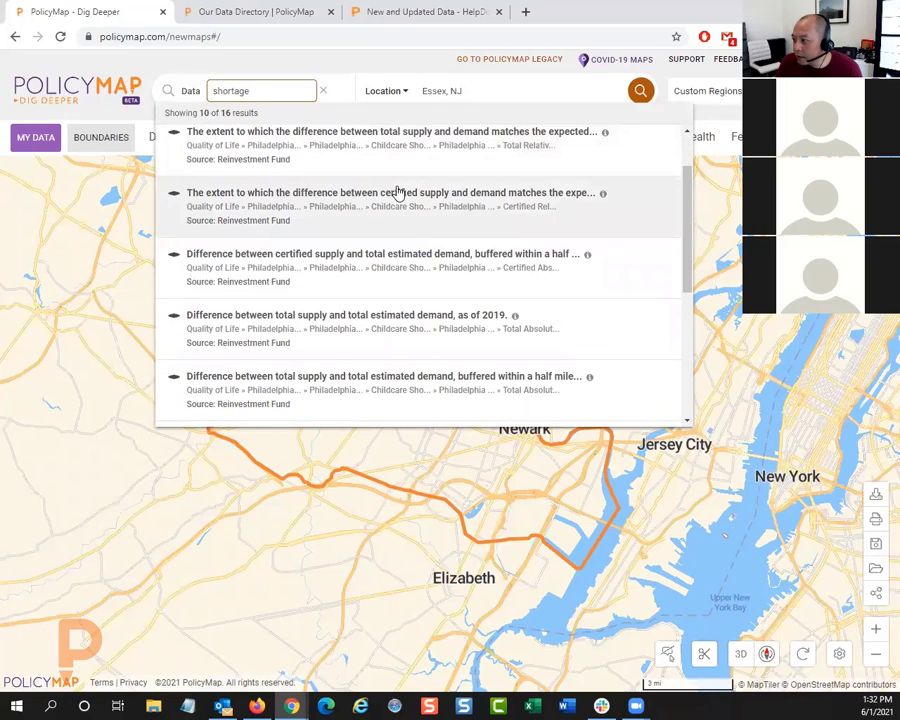
scroll(398, 191, down, 1)
scroll(382, 213, down, 1)
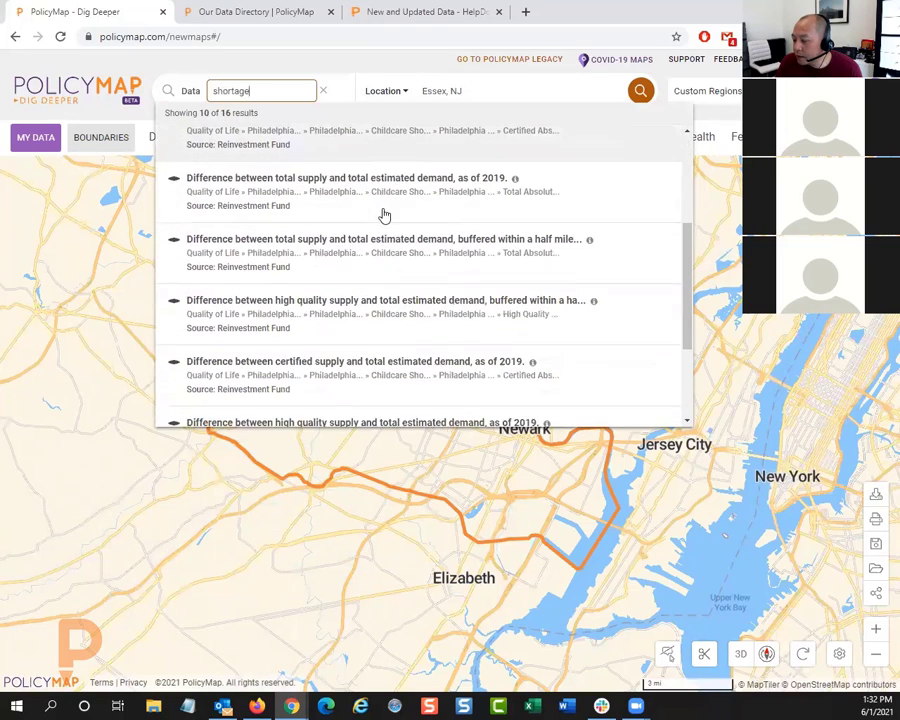
scroll(378, 214, up, 3)
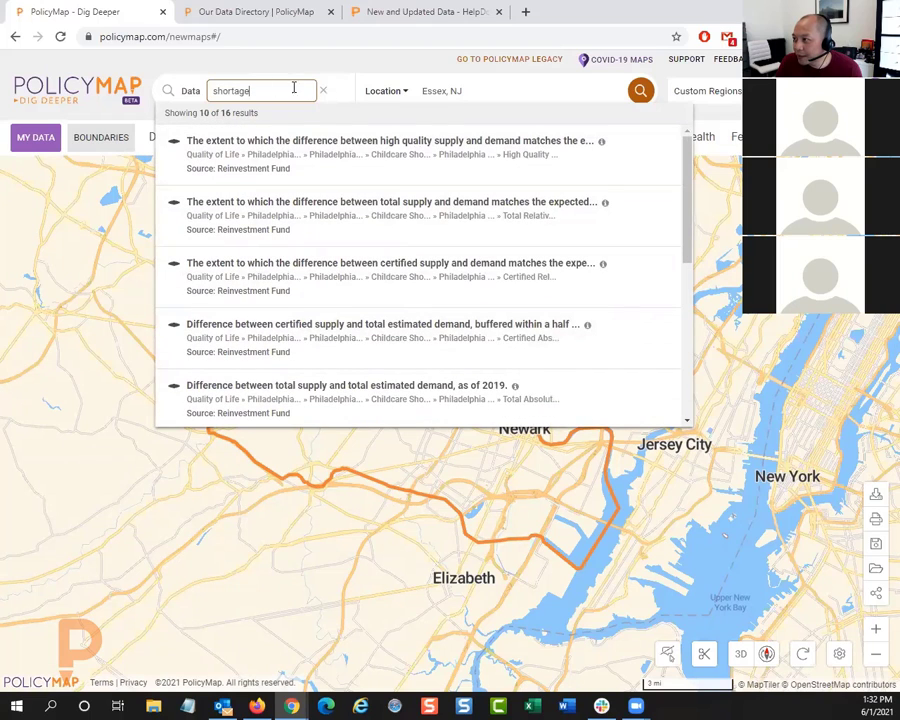
double_click(263, 90)
click(323, 91)
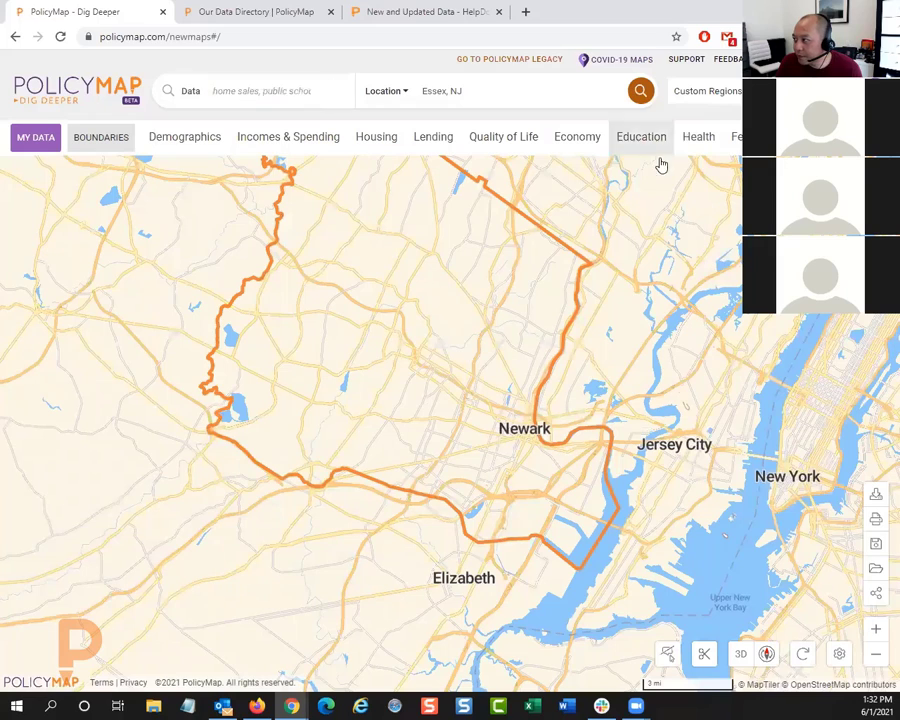
Step: Browse the Health data on access to medical care, down to the advanced practice nurse indicators under Health Professionals
click(695, 140)
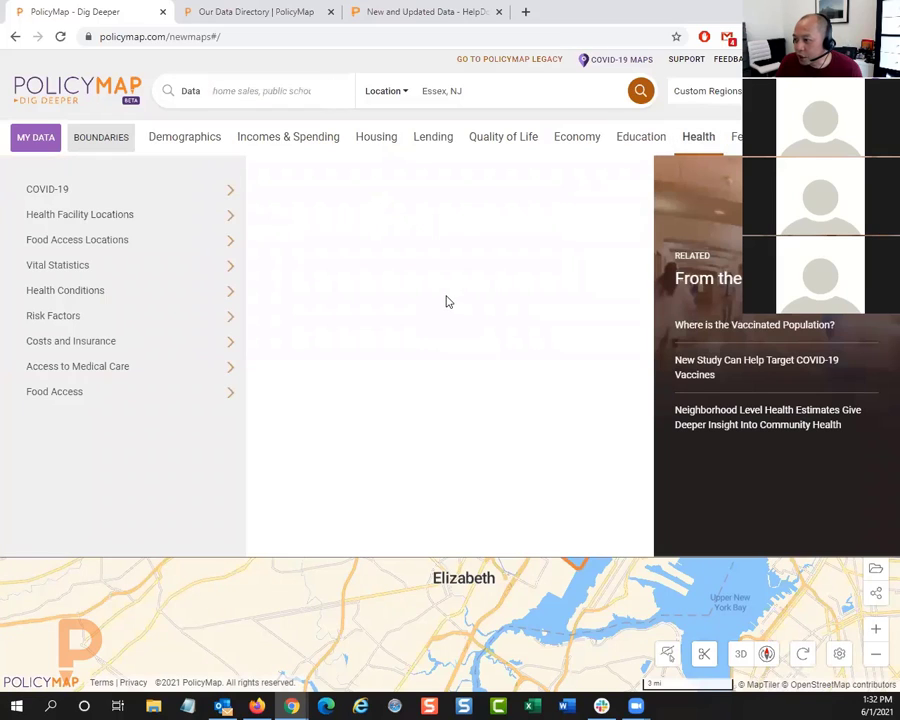
click(122, 375)
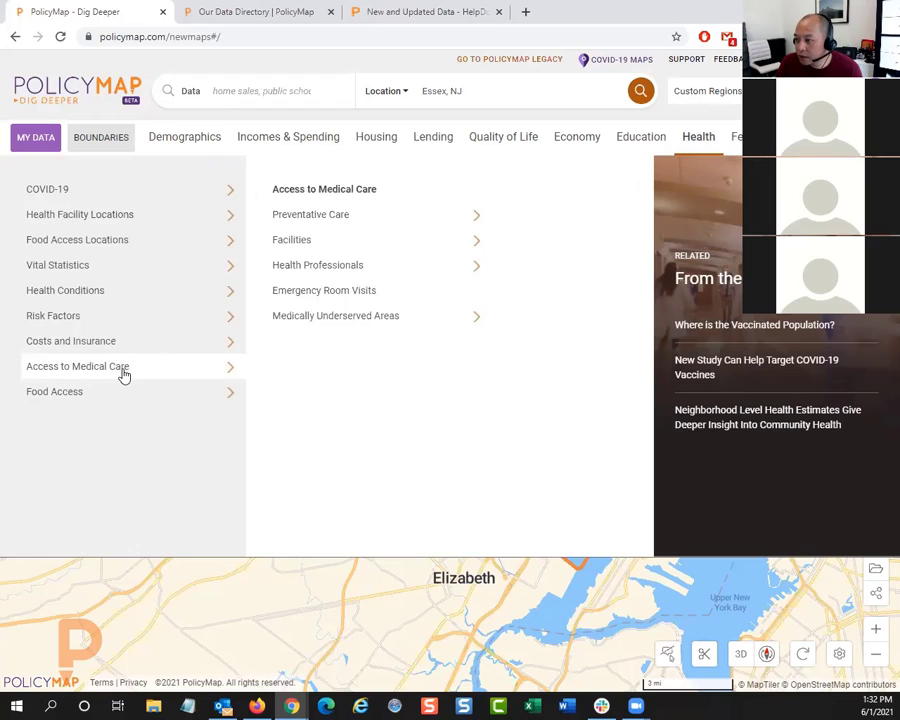
click(375, 282)
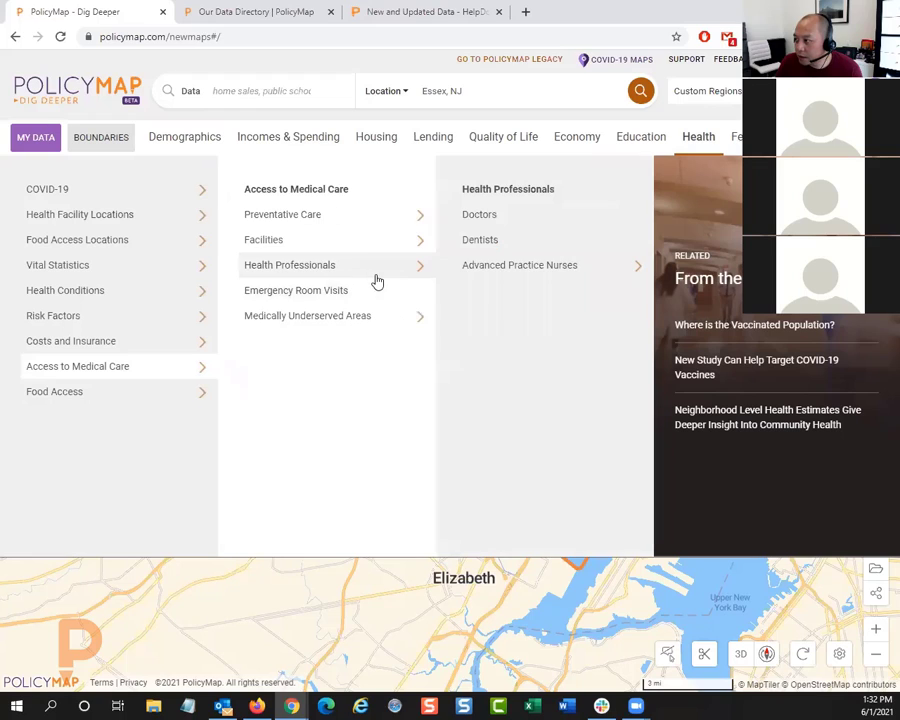
click(473, 268)
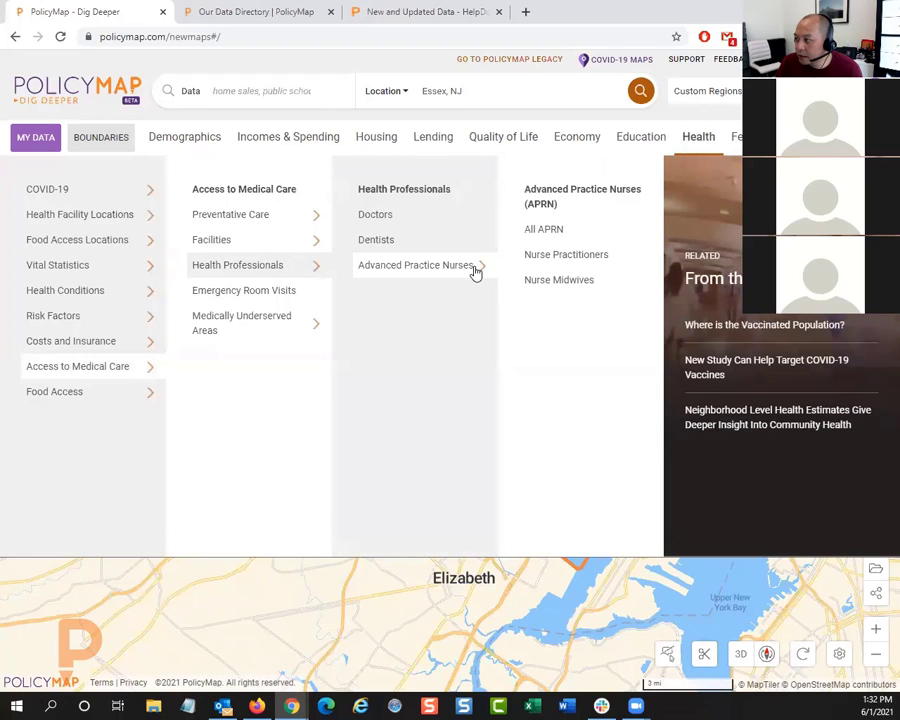
Step: Search the map data for "hrsa", review the listed health indicators and clear the search
click(276, 90)
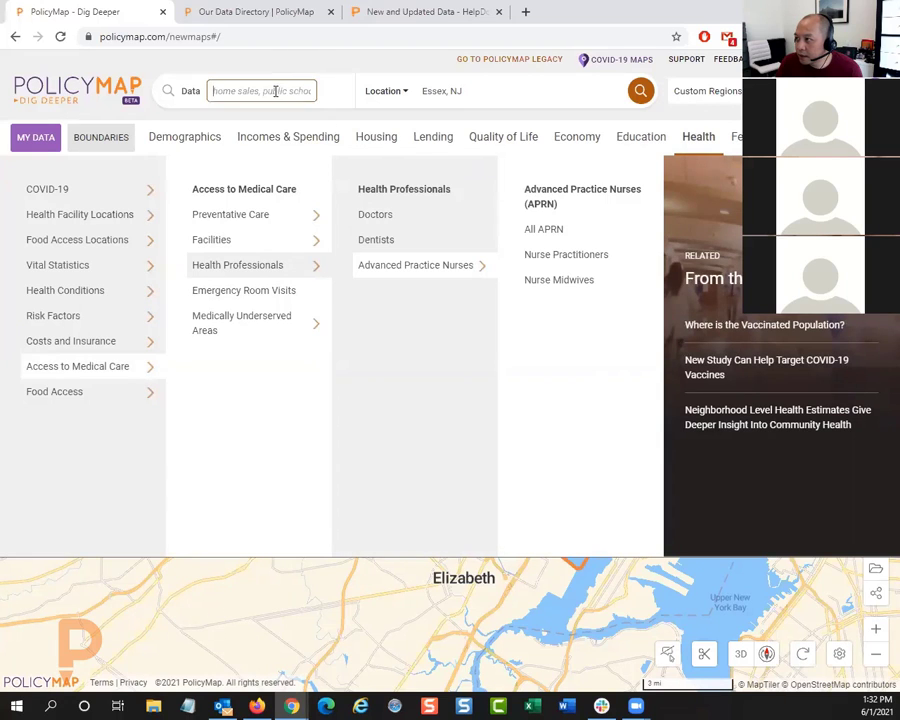
text(hrsa)
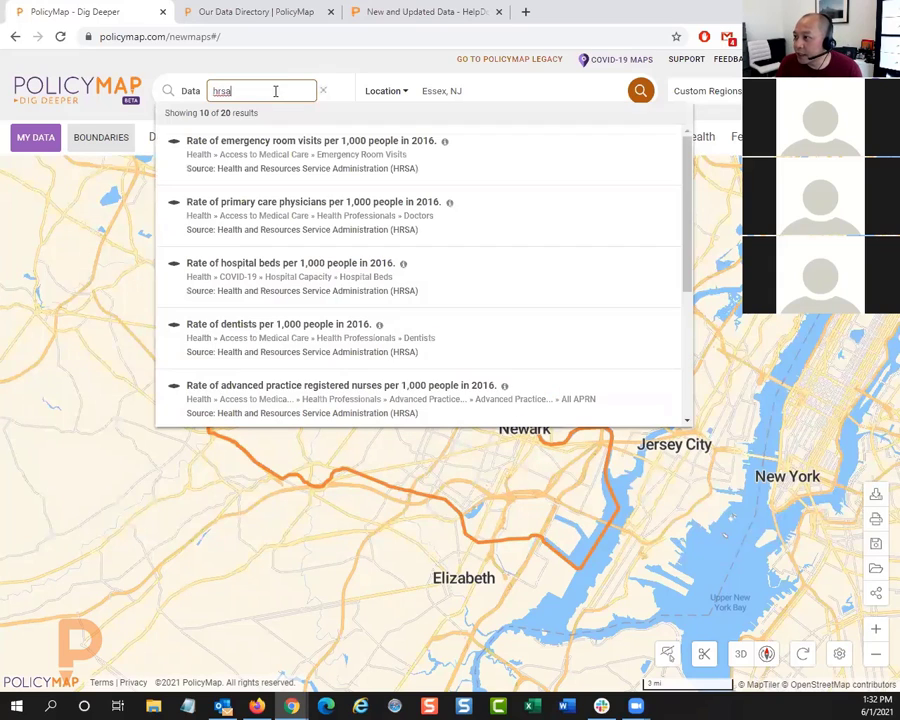
scroll(484, 243, down, 4)
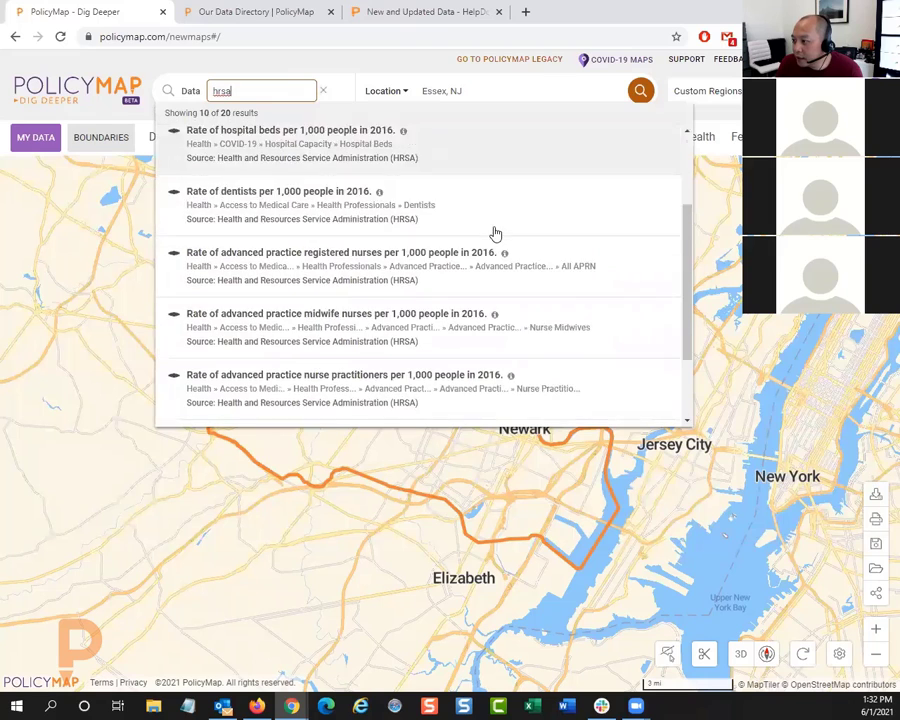
scroll(452, 266, down, 5)
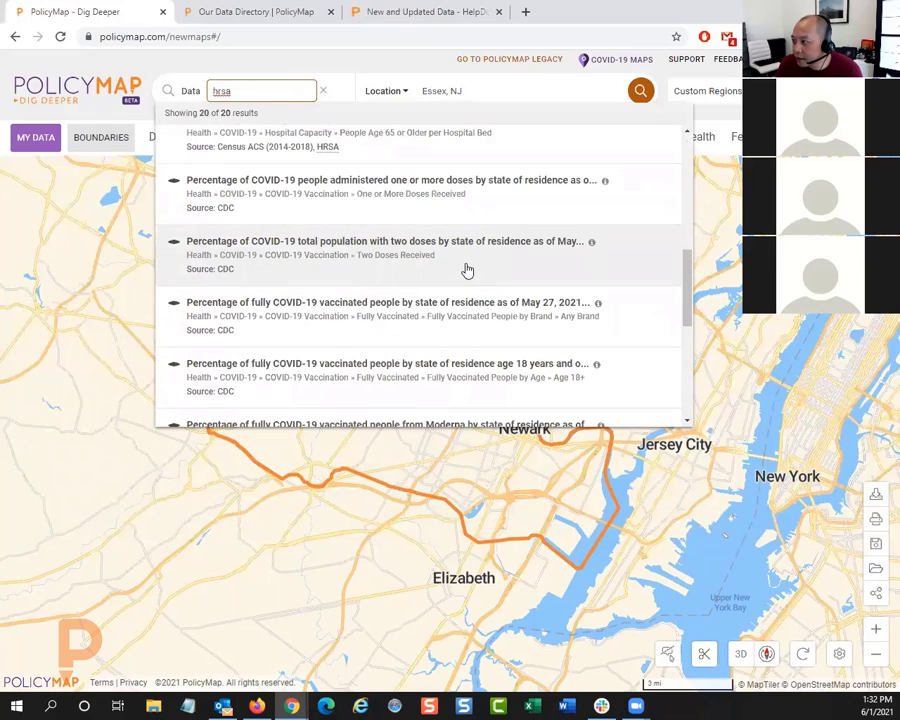
scroll(476, 271, down, 1)
scroll(470, 265, down, 4)
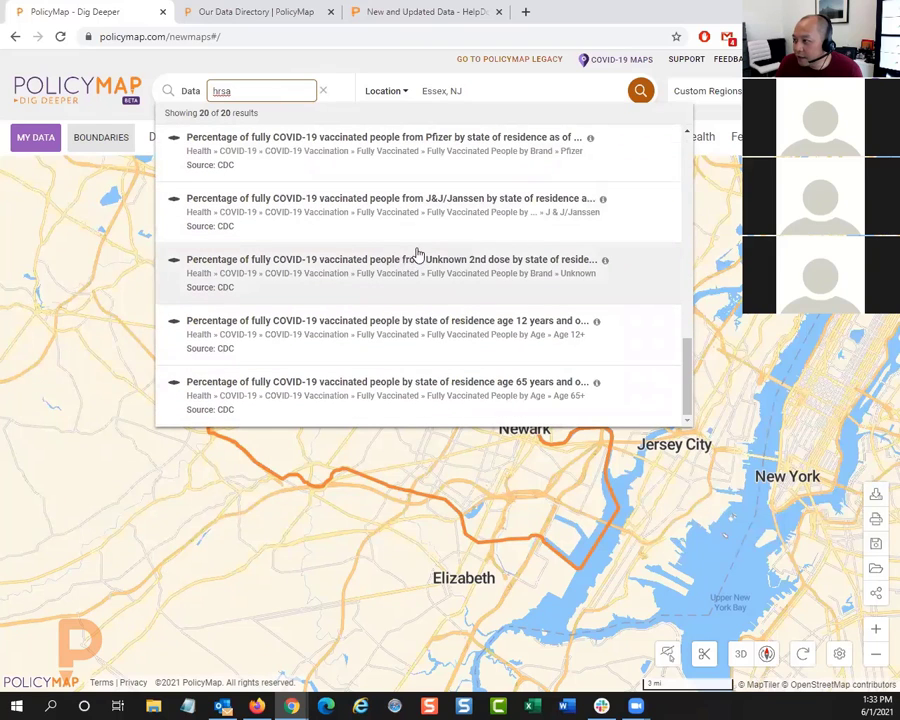
scroll(416, 255, up, 5)
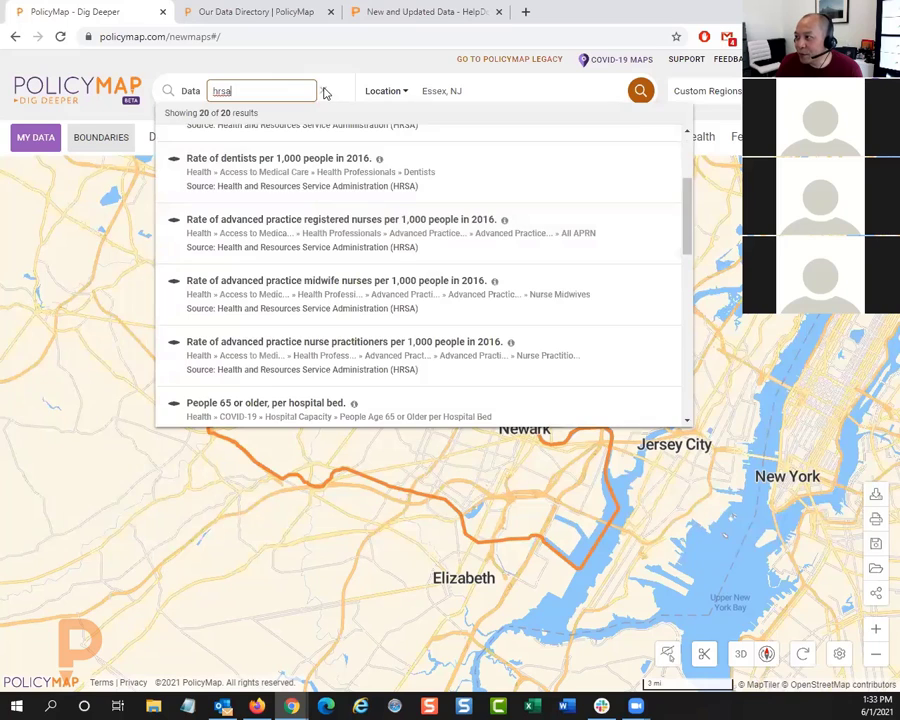
click(323, 91)
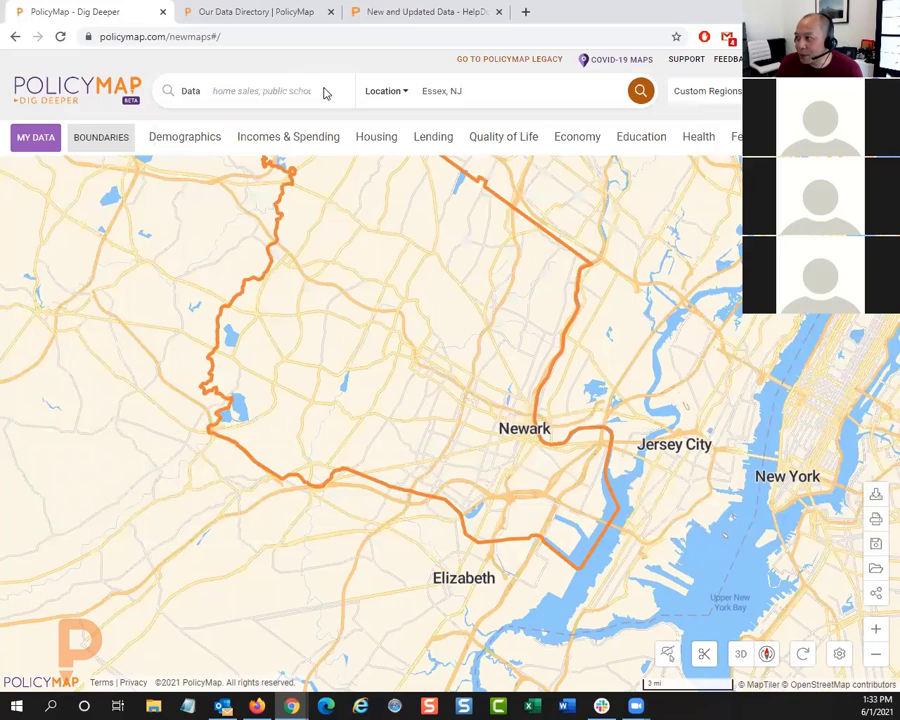
Step: Search the data for "medically" and map the Index of Medical Underservice (IMU) Score, as of 2020
click(701, 134)
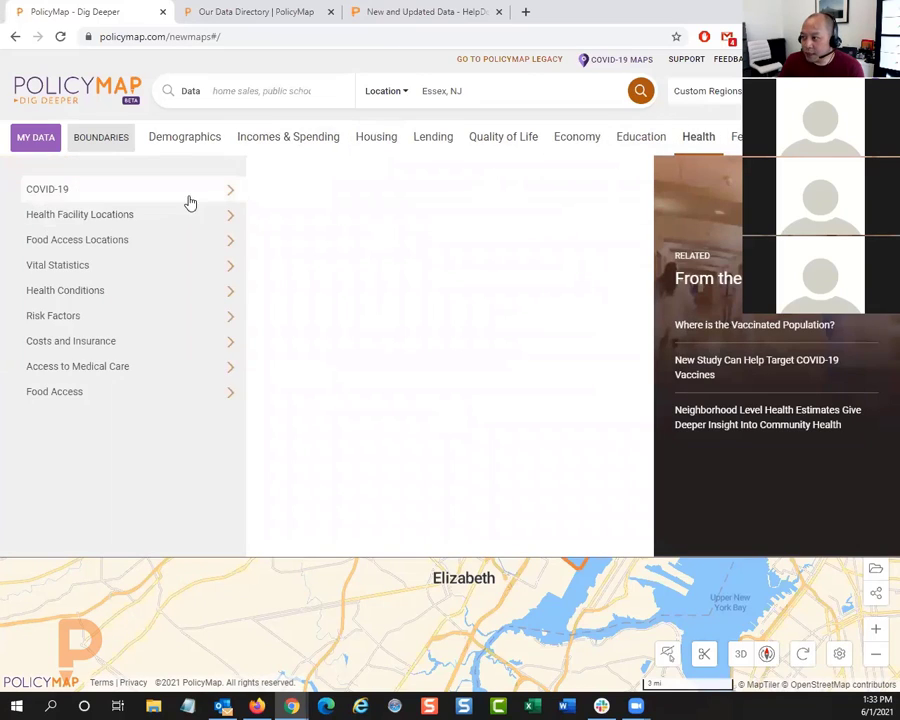
click(249, 90)
text(m)
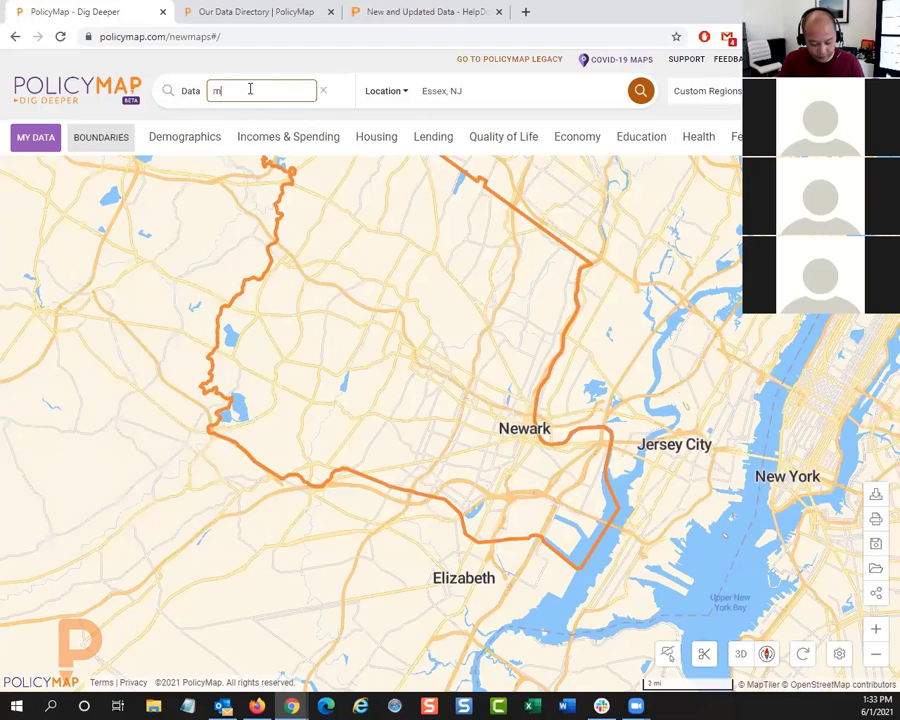
text(edicaid)
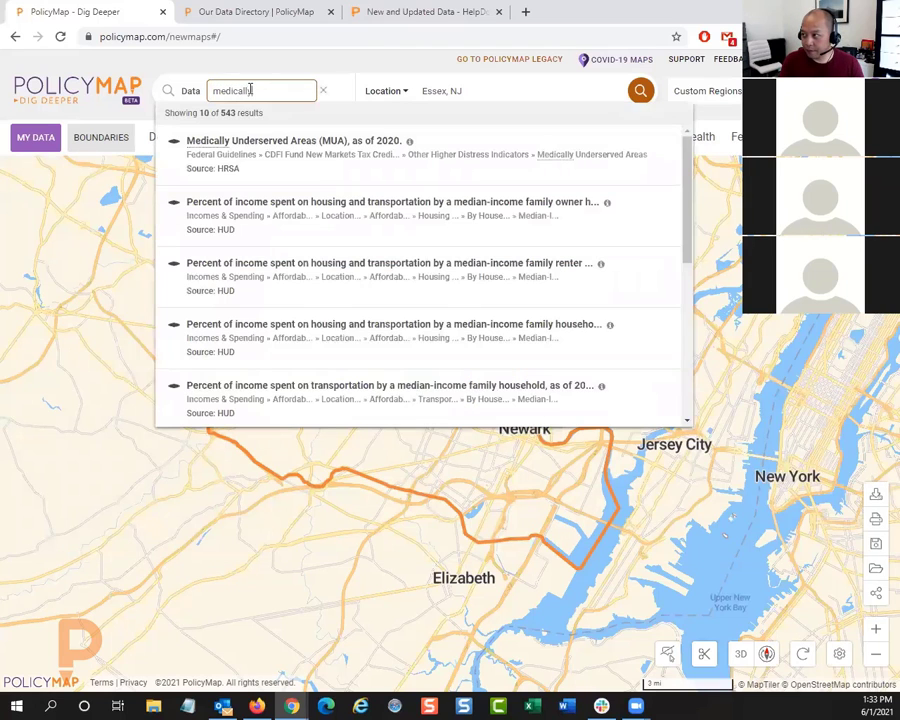
text(y)
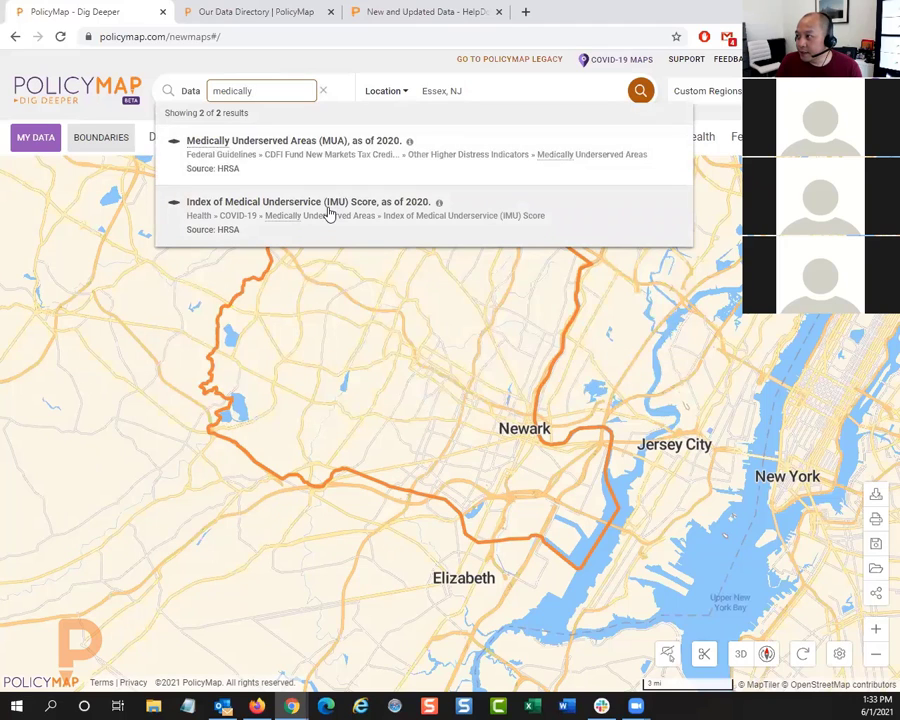
click(341, 207)
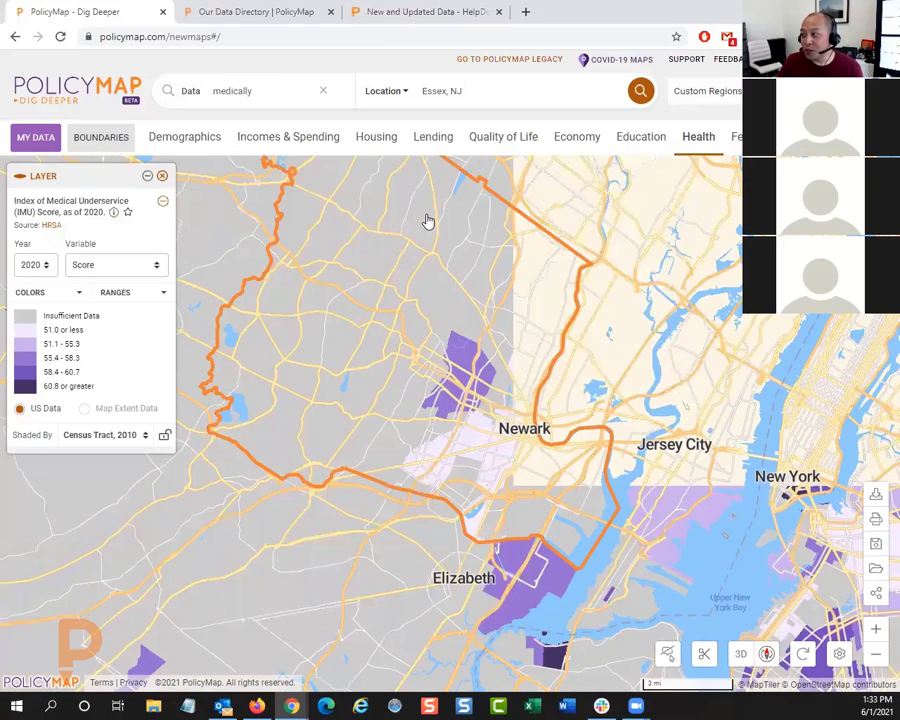
Step: Read the description of the Index of Medical Underservice score layer and examine its shading around Newark, Elizabeth and Jersey City
drag(492, 364, 423, 302)
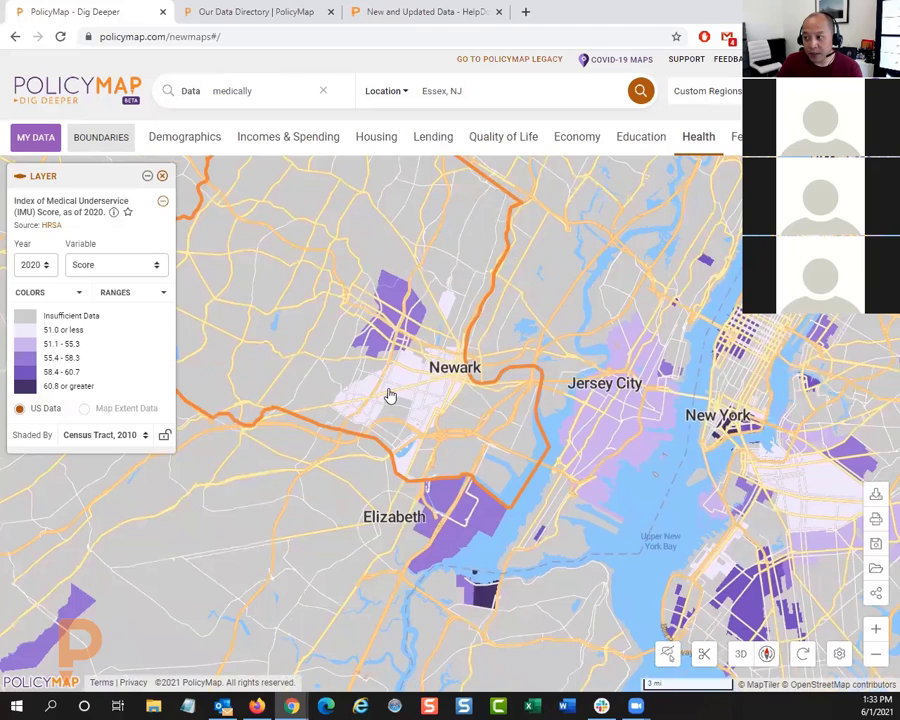
click(114, 212)
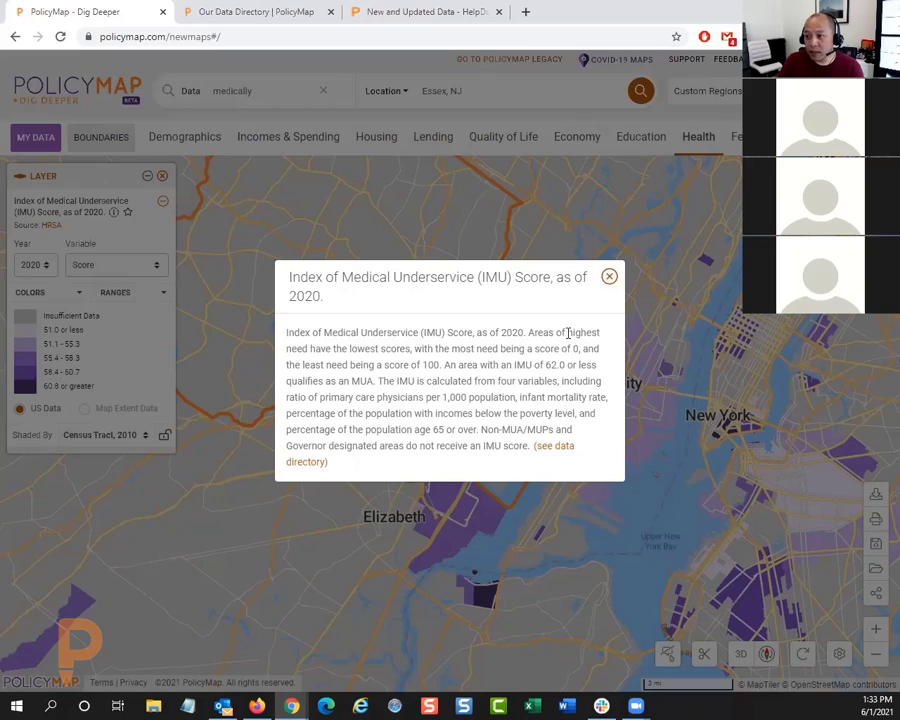
click(609, 278)
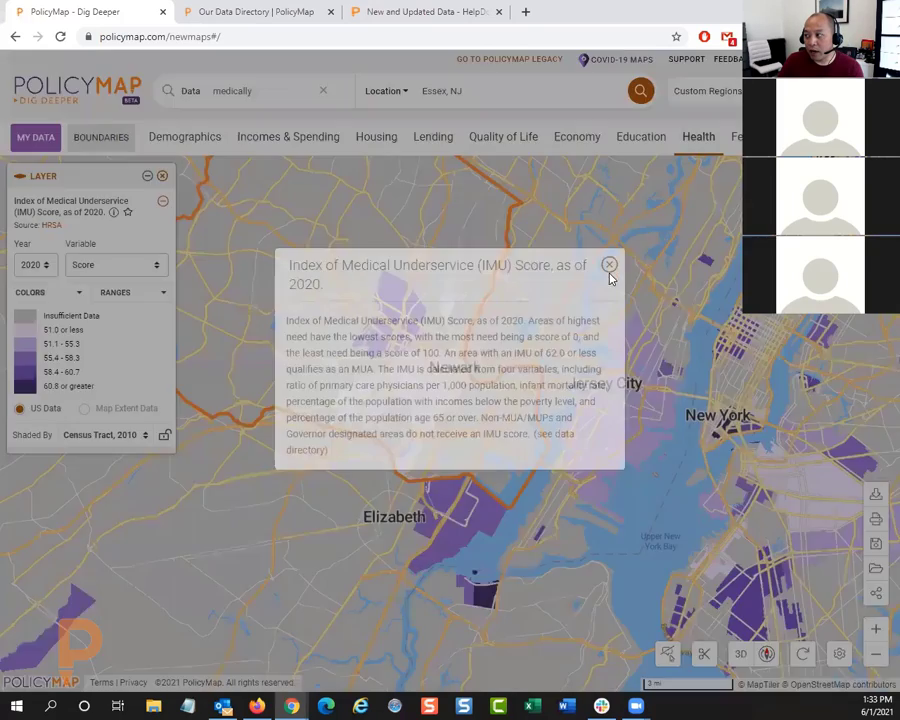
drag(500, 344, 484, 314)
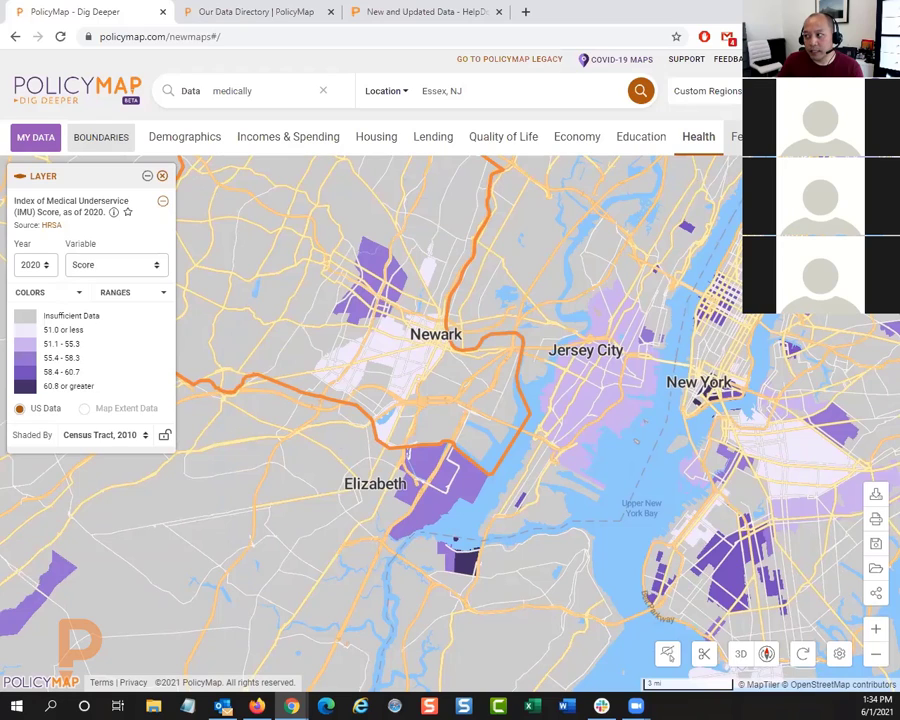
Step: Map Medically Underserved Areas from the Other Higher Distress Indicators of the CDFI Fund New Markets Tax Credit eligibility data
click(760, 137)
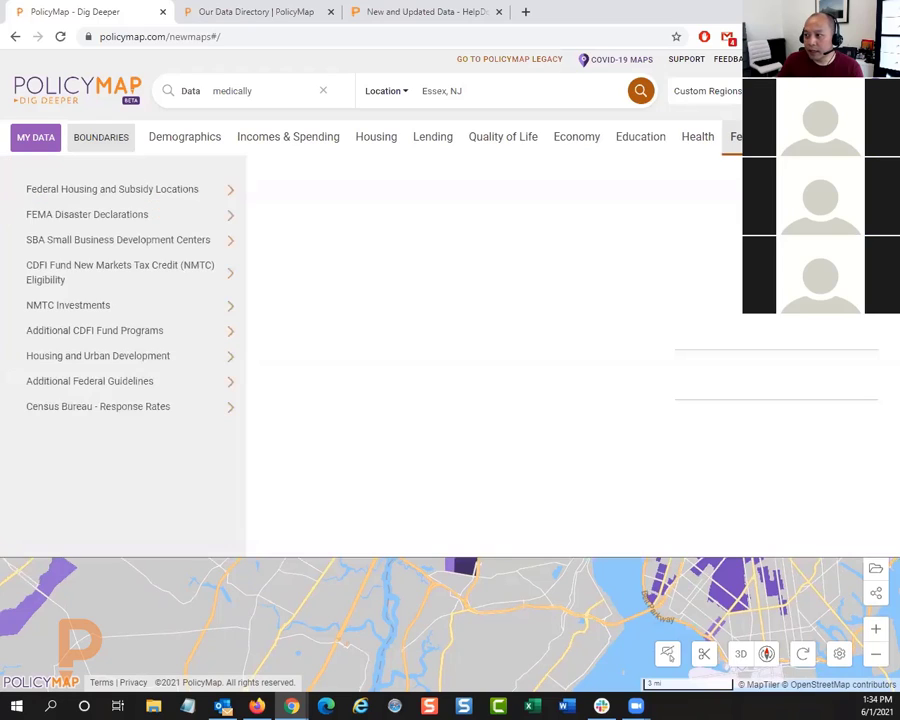
mouse_move(175, 193)
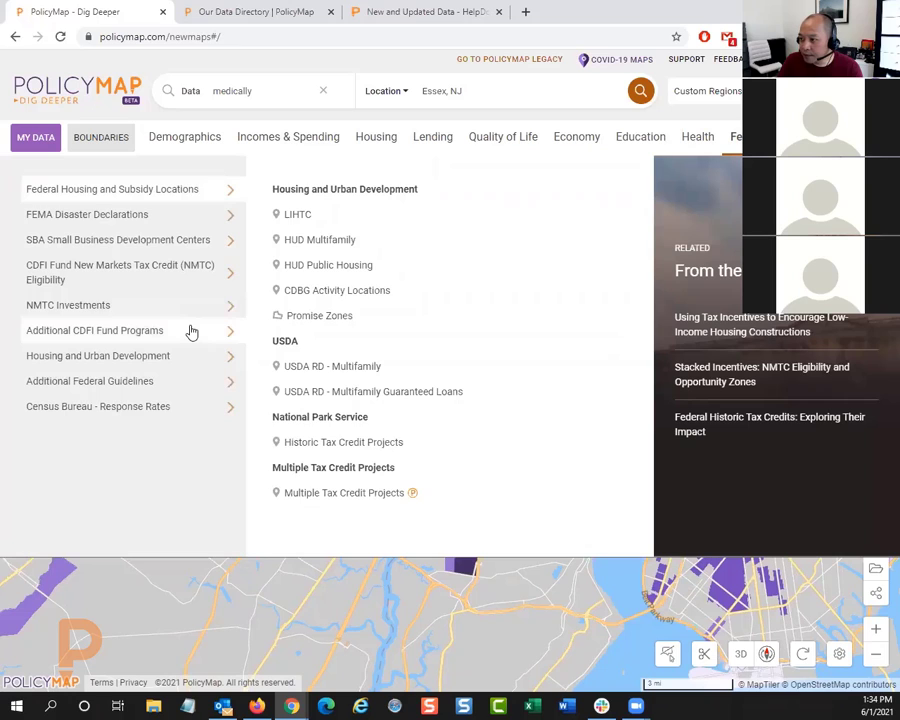
mouse_move(202, 274)
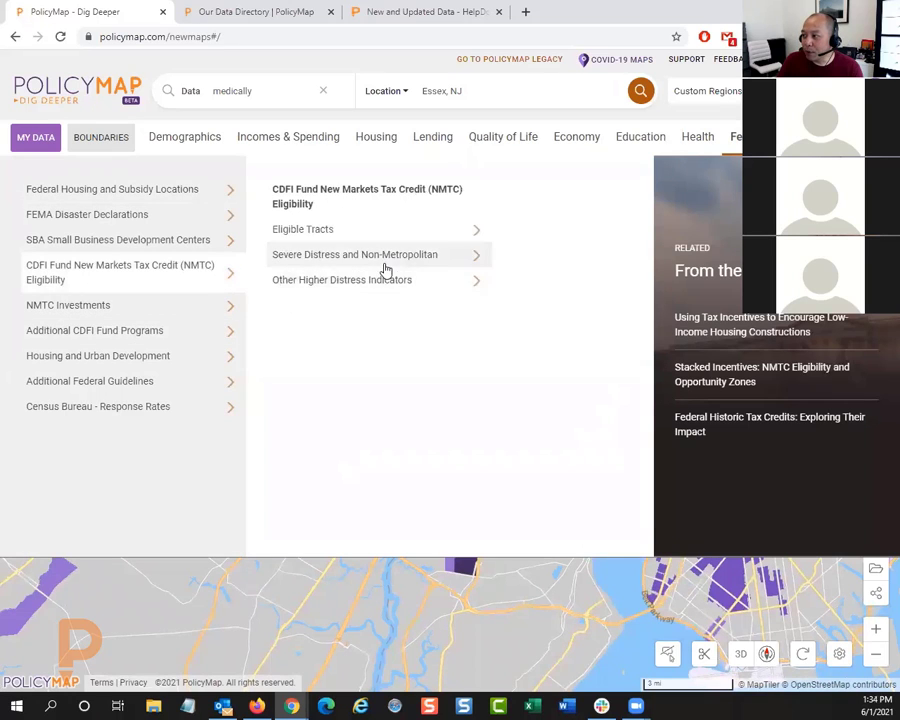
mouse_move(404, 262)
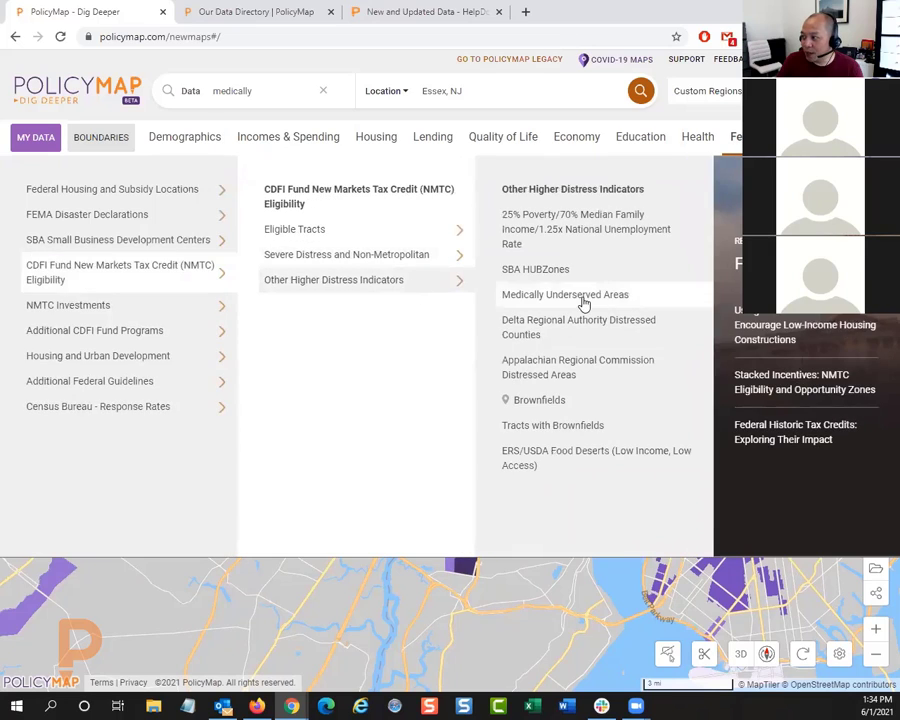
click(584, 296)
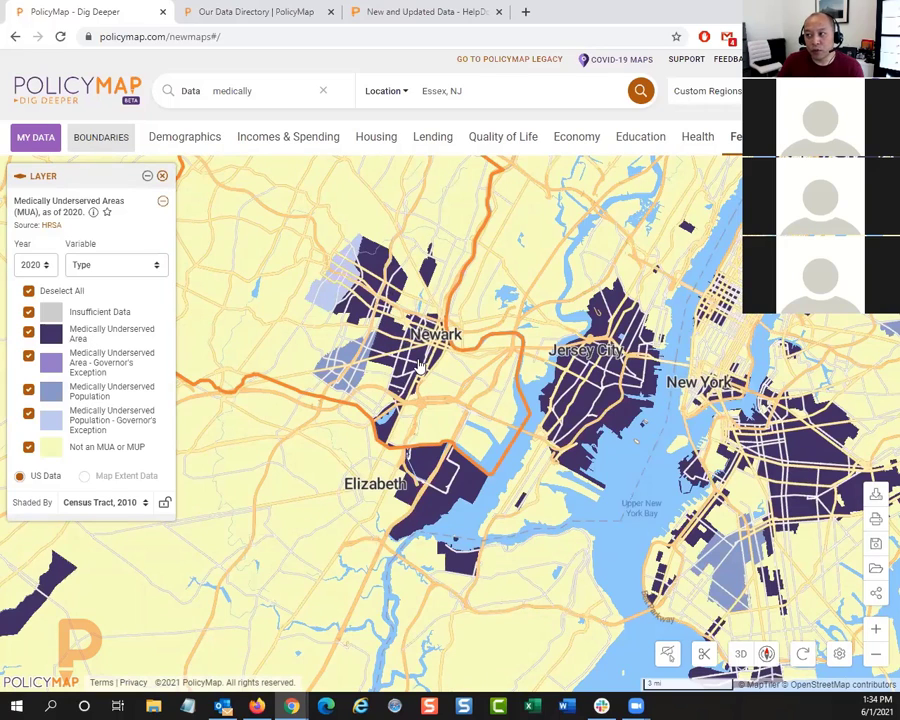
Step: Inspect the Medically Underserved Areas designation of a census tract in Newark and remove that layer from the map
click(261, 92)
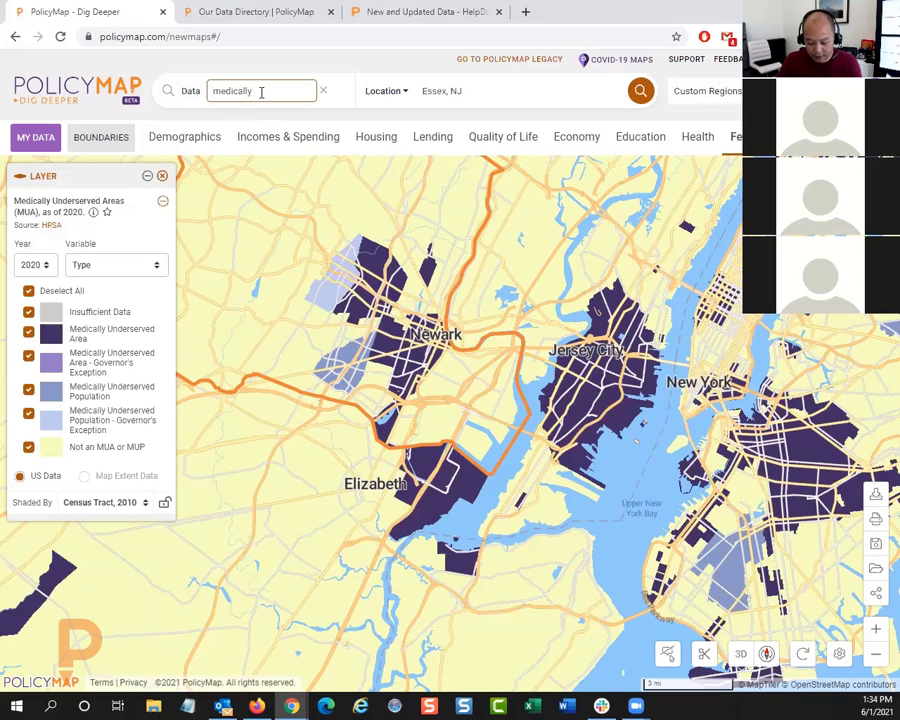
key(BackSpace)
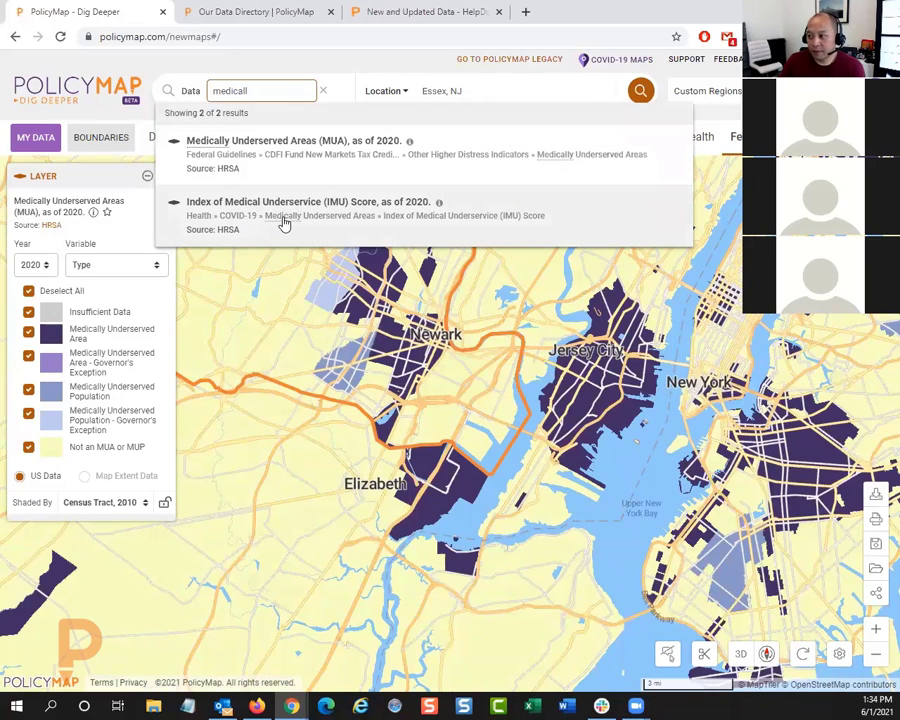
click(418, 364)
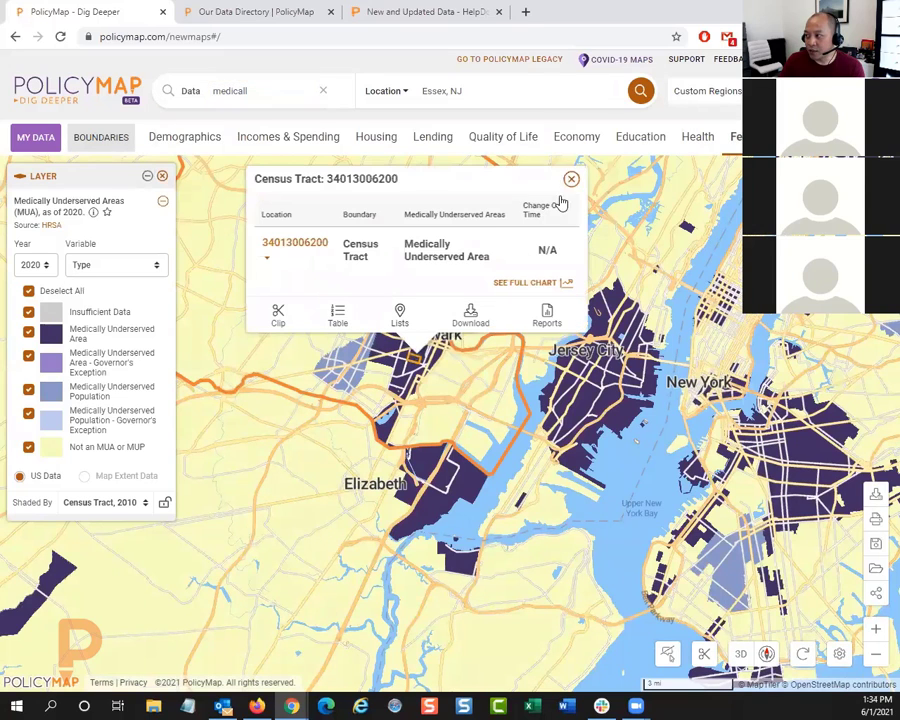
click(571, 179)
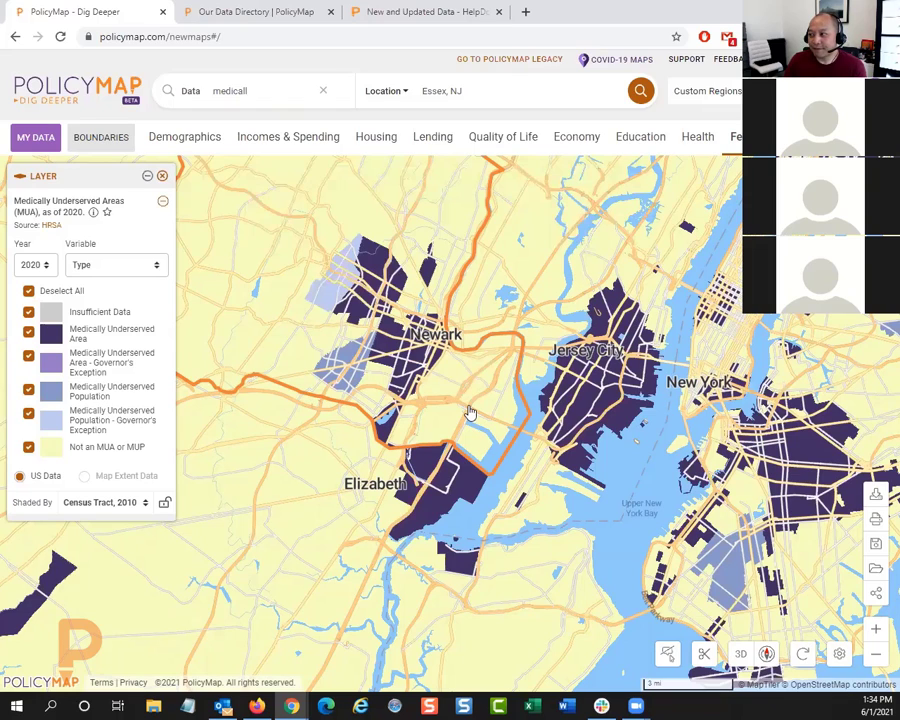
click(164, 177)
Step: Browse the Federal Tax Returns categories within the Incomes & Spending data
click(294, 146)
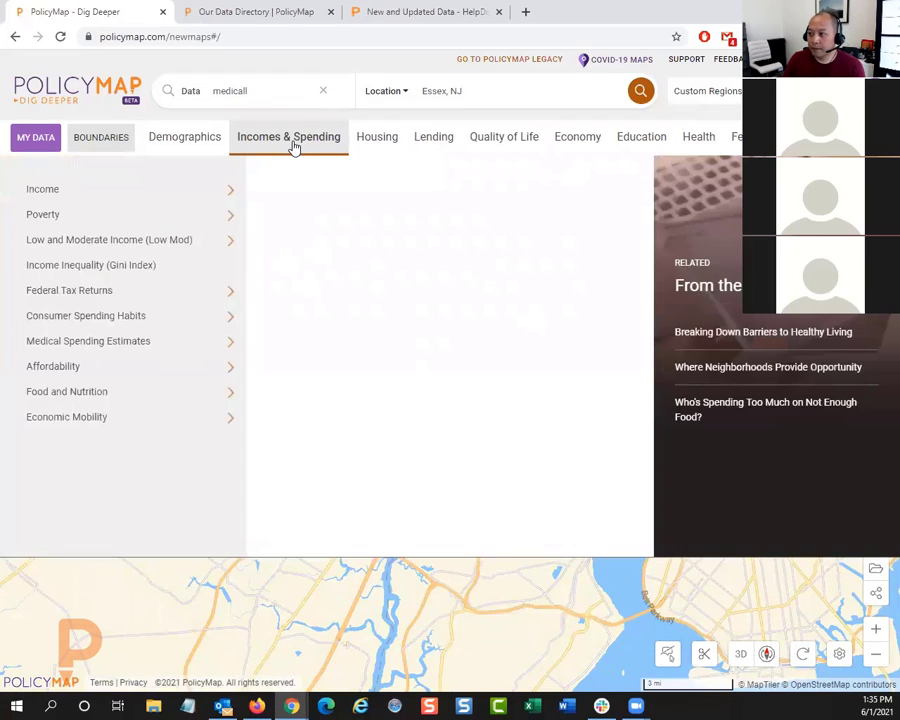
click(189, 292)
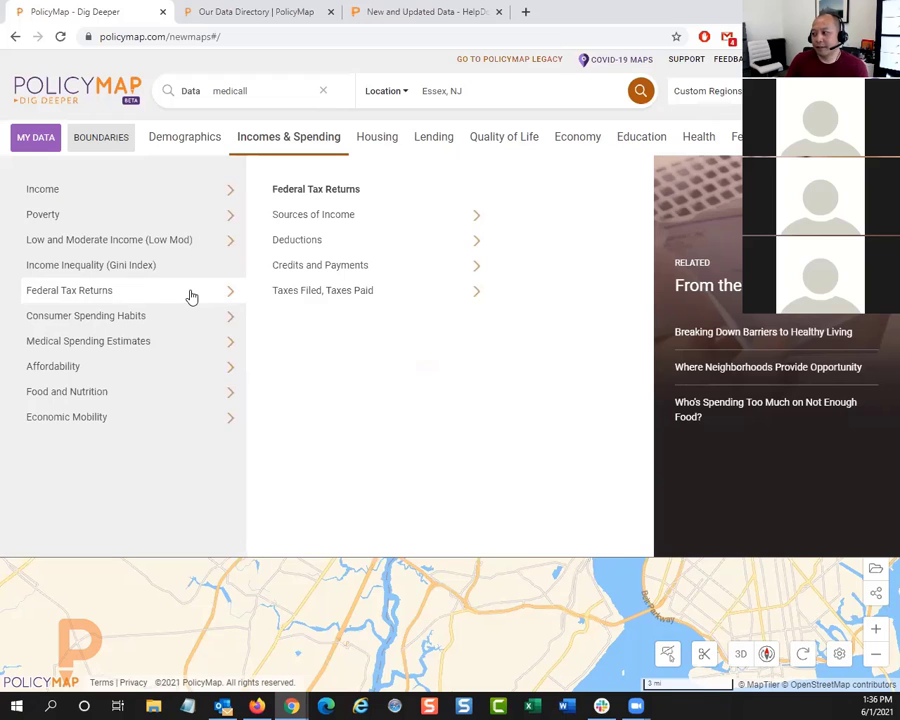
click(287, 141)
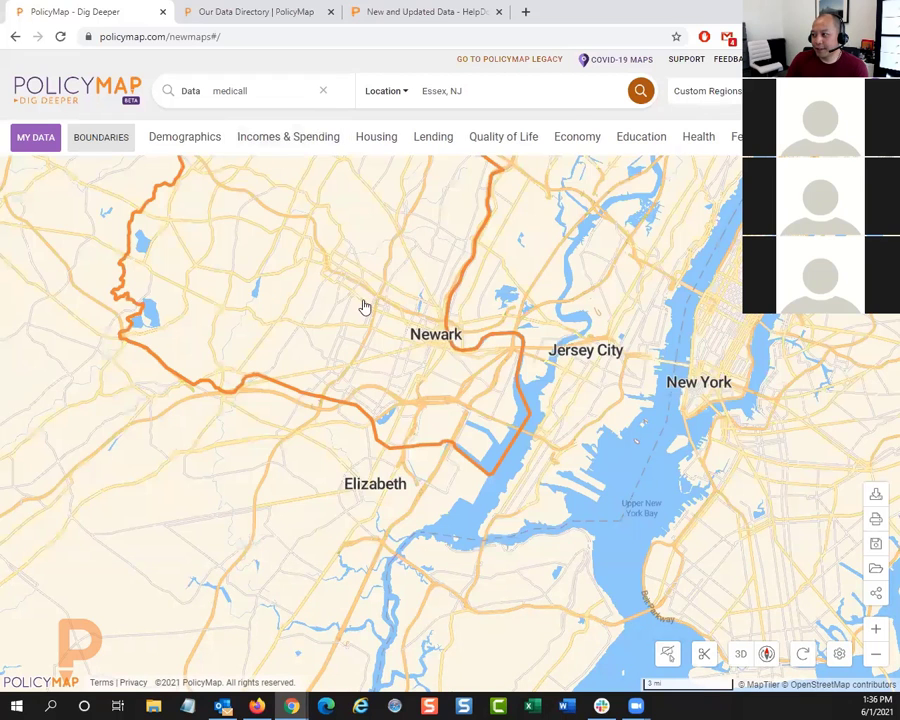
drag(362, 306, 362, 384)
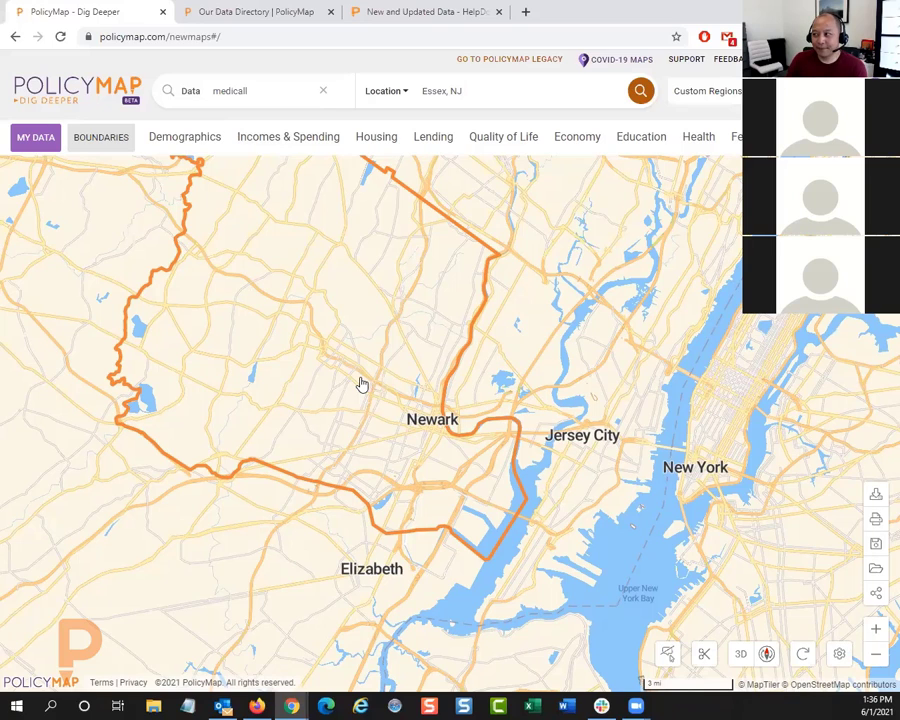
click(690, 145)
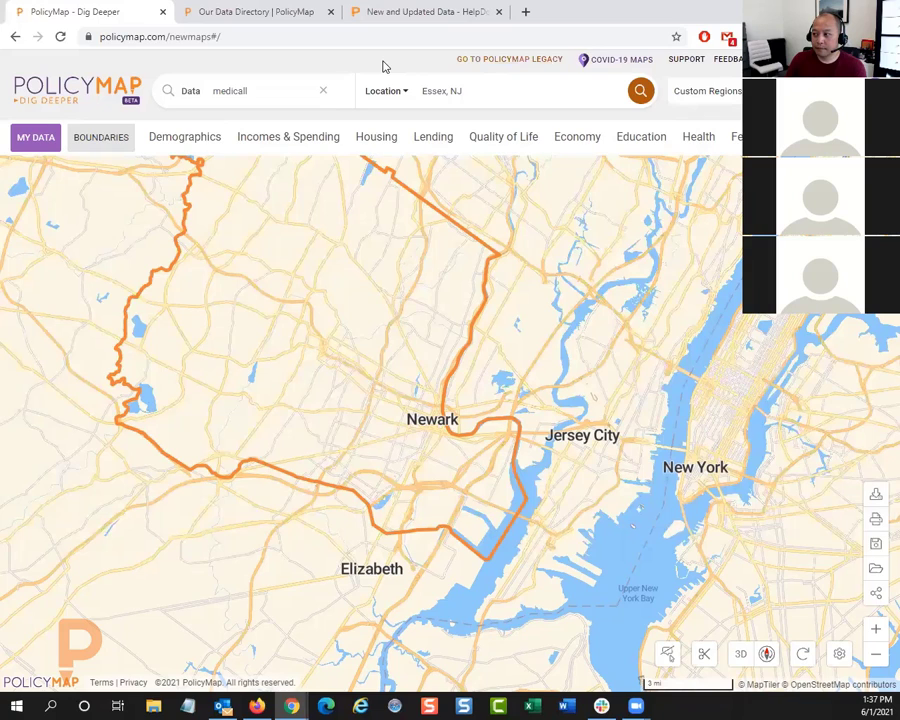
Step: Switch to the PolicyMap help docs, look over the New and Updated Data list, and return to the map
click(407, 13)
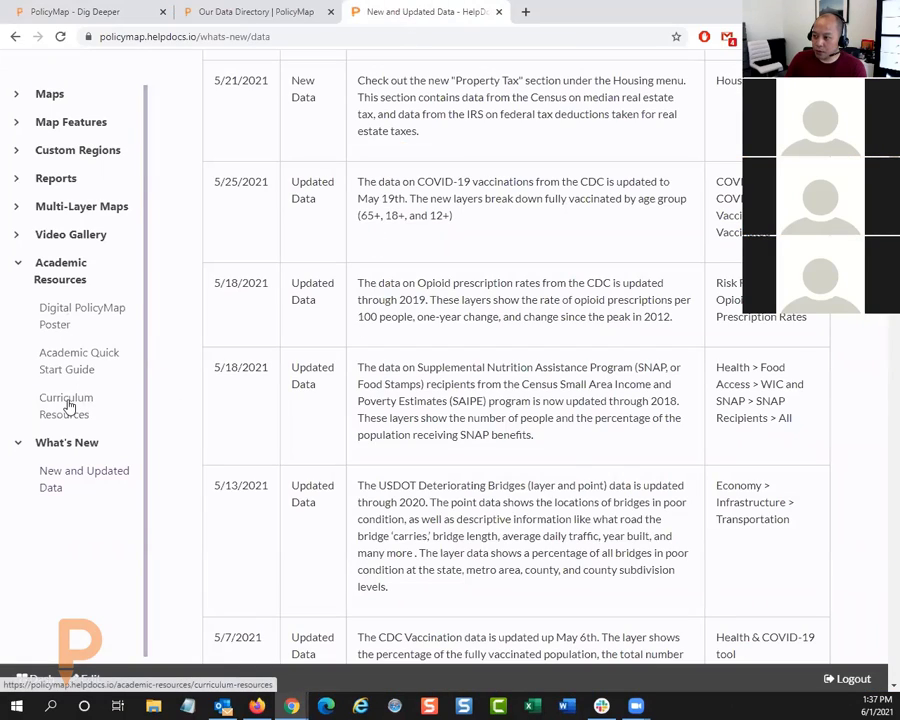
scroll(218, 324, up, 3)
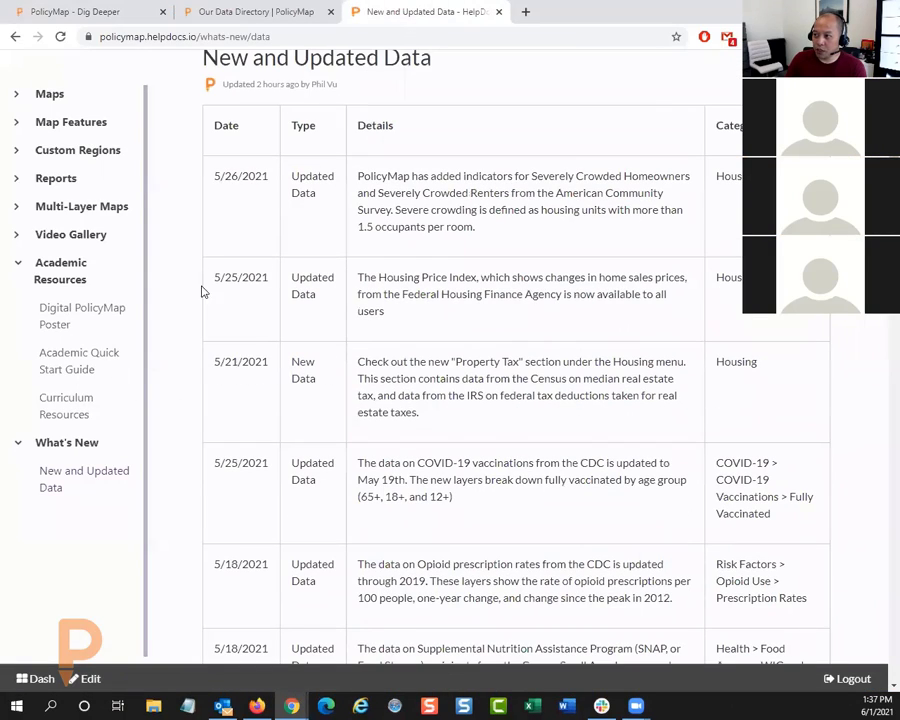
scroll(201, 291, up, 2)
click(97, 12)
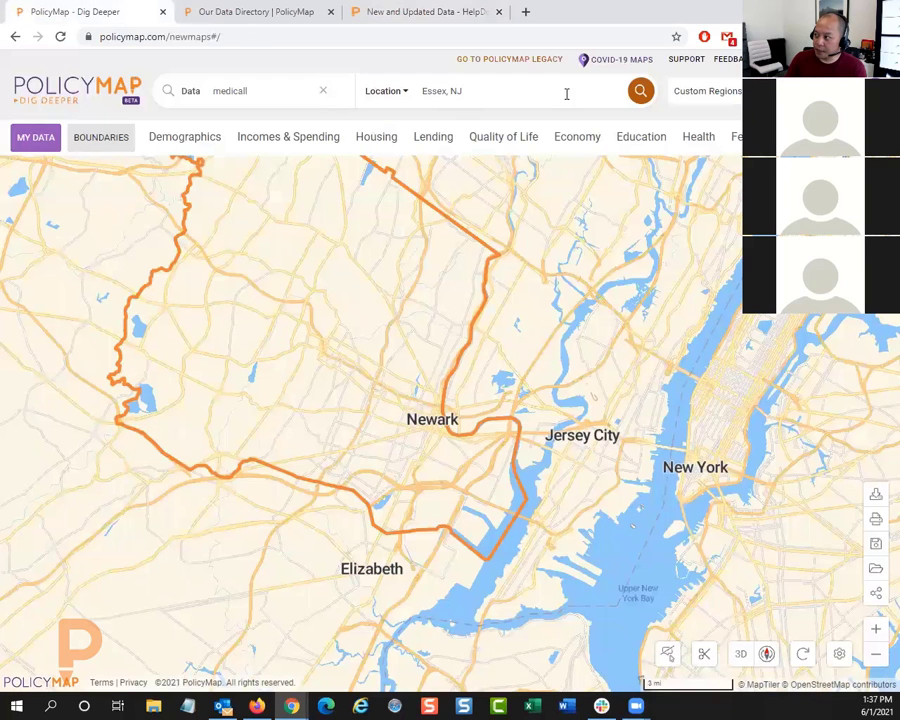
Step: Open Curriculum Resources in the help docs' Academic Resources, review the exercises, assignments, videos and webinars offered, and return to the map
click(452, 11)
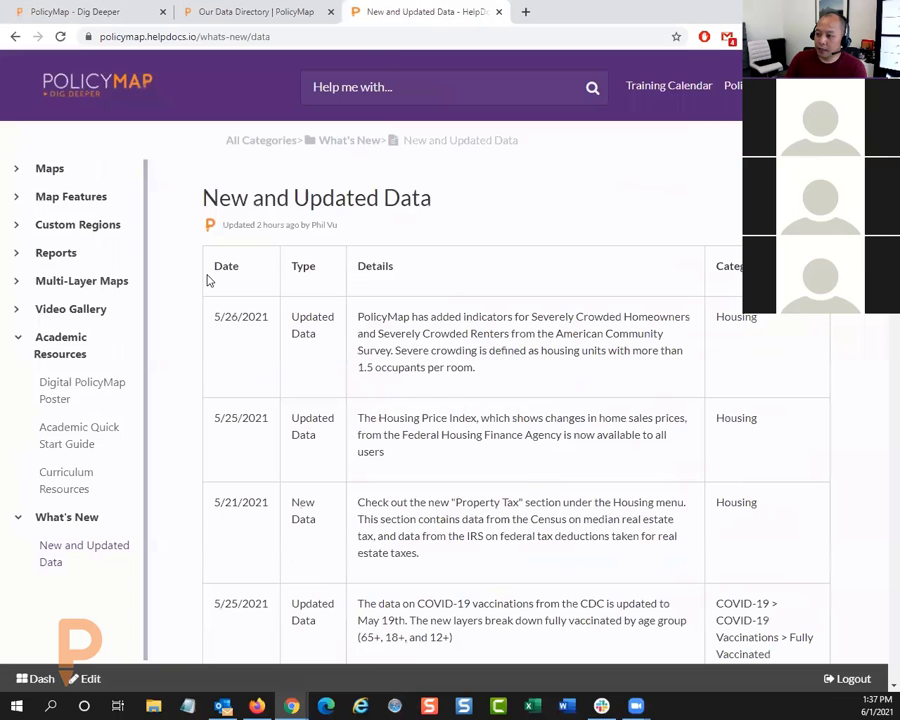
click(66, 476)
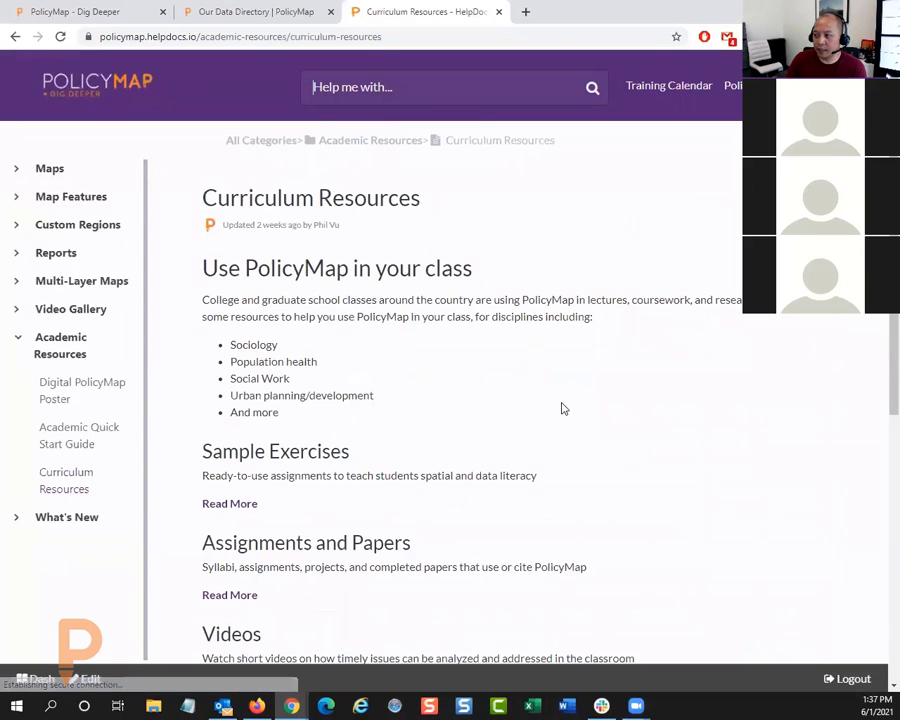
scroll(600, 435, down, 4)
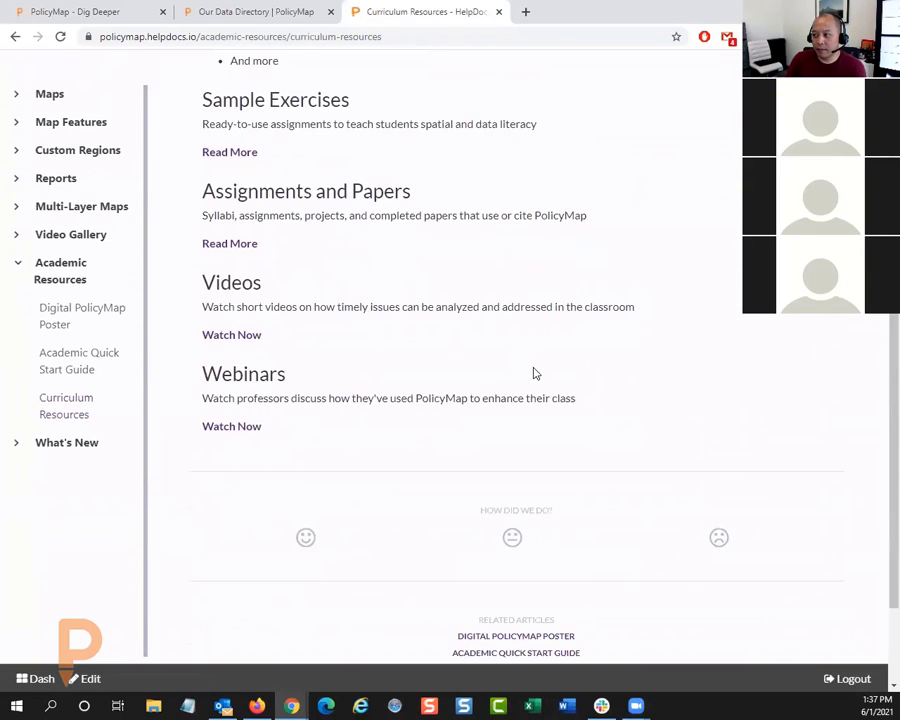
scroll(532, 372, up, 3)
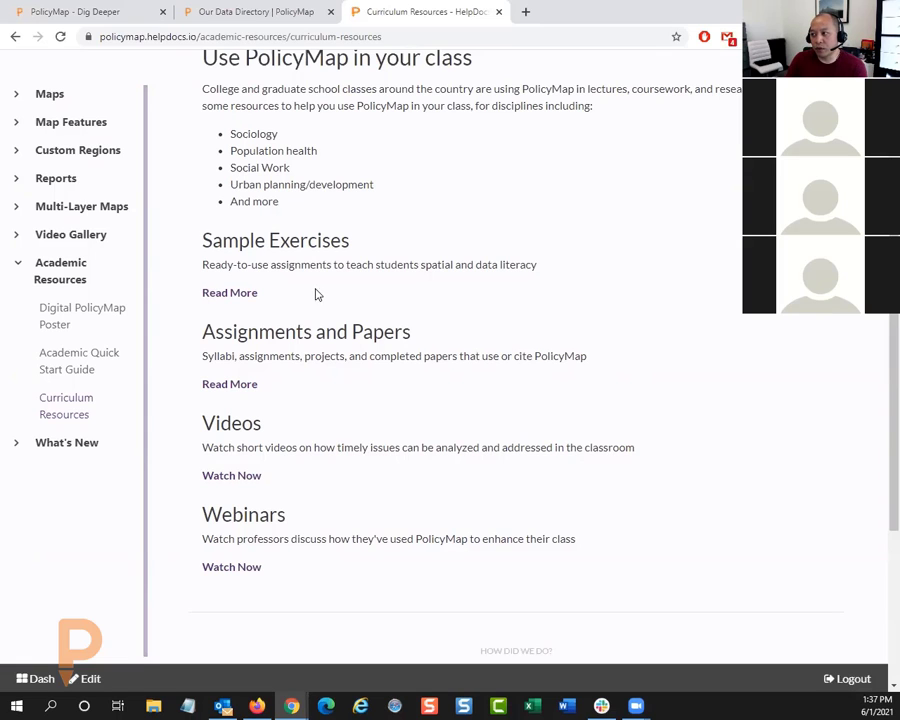
scroll(357, 300, up, 1)
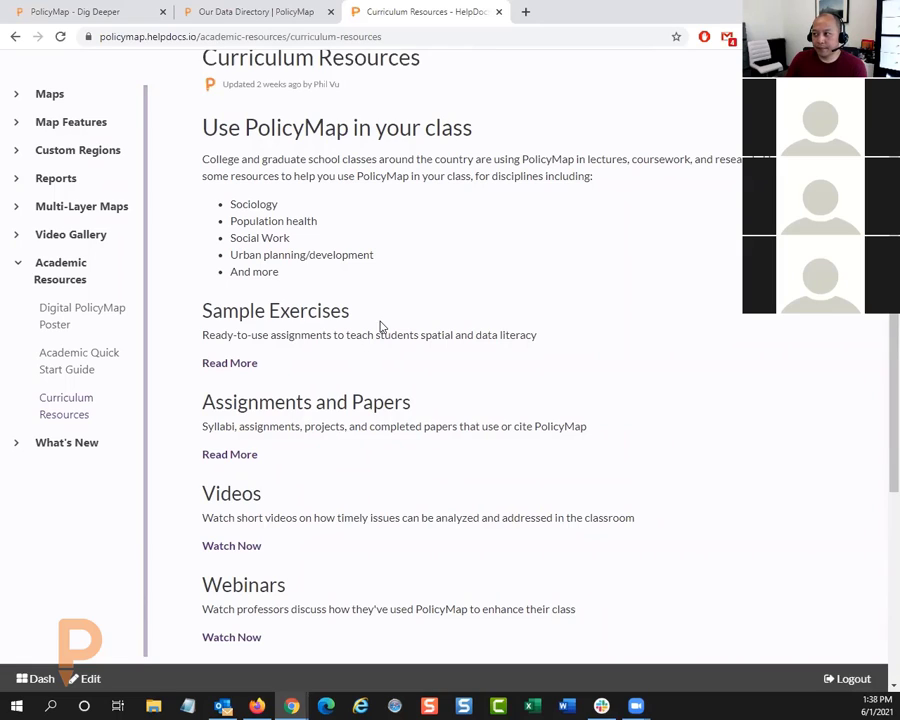
click(114, 22)
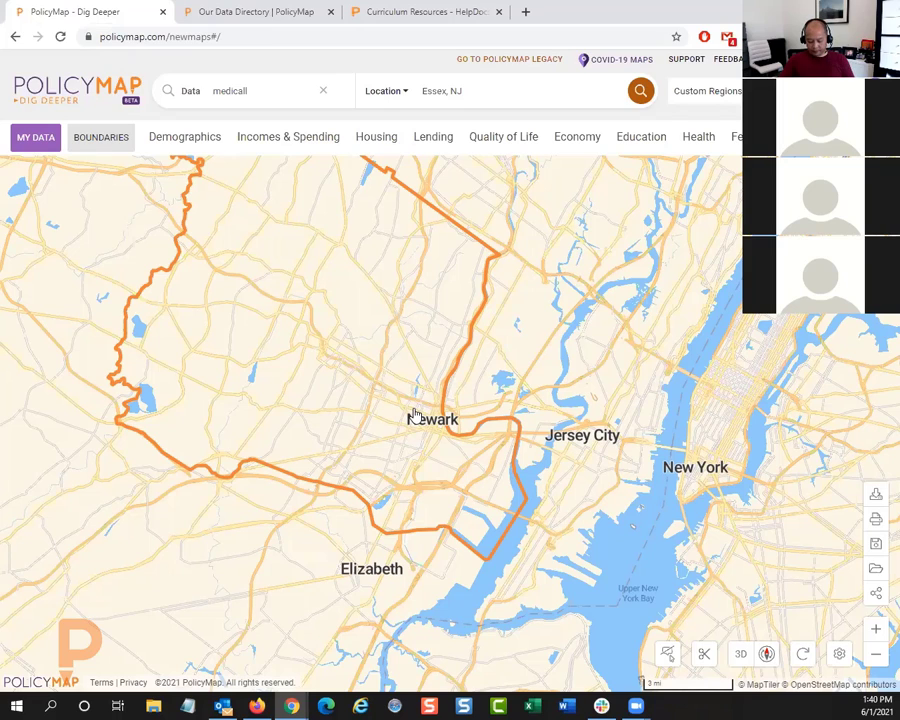
key(Tab)
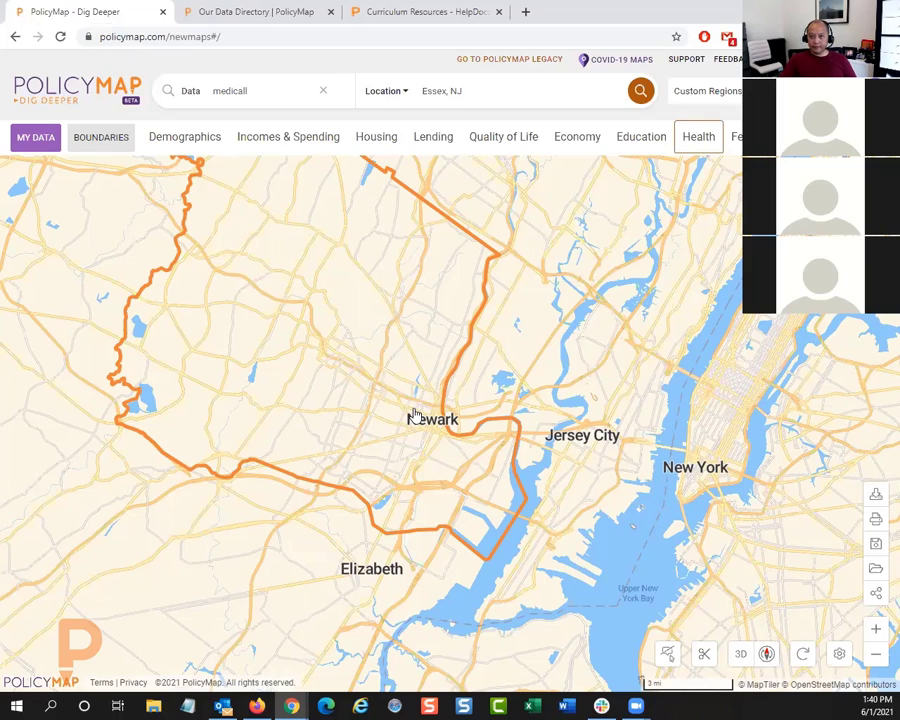